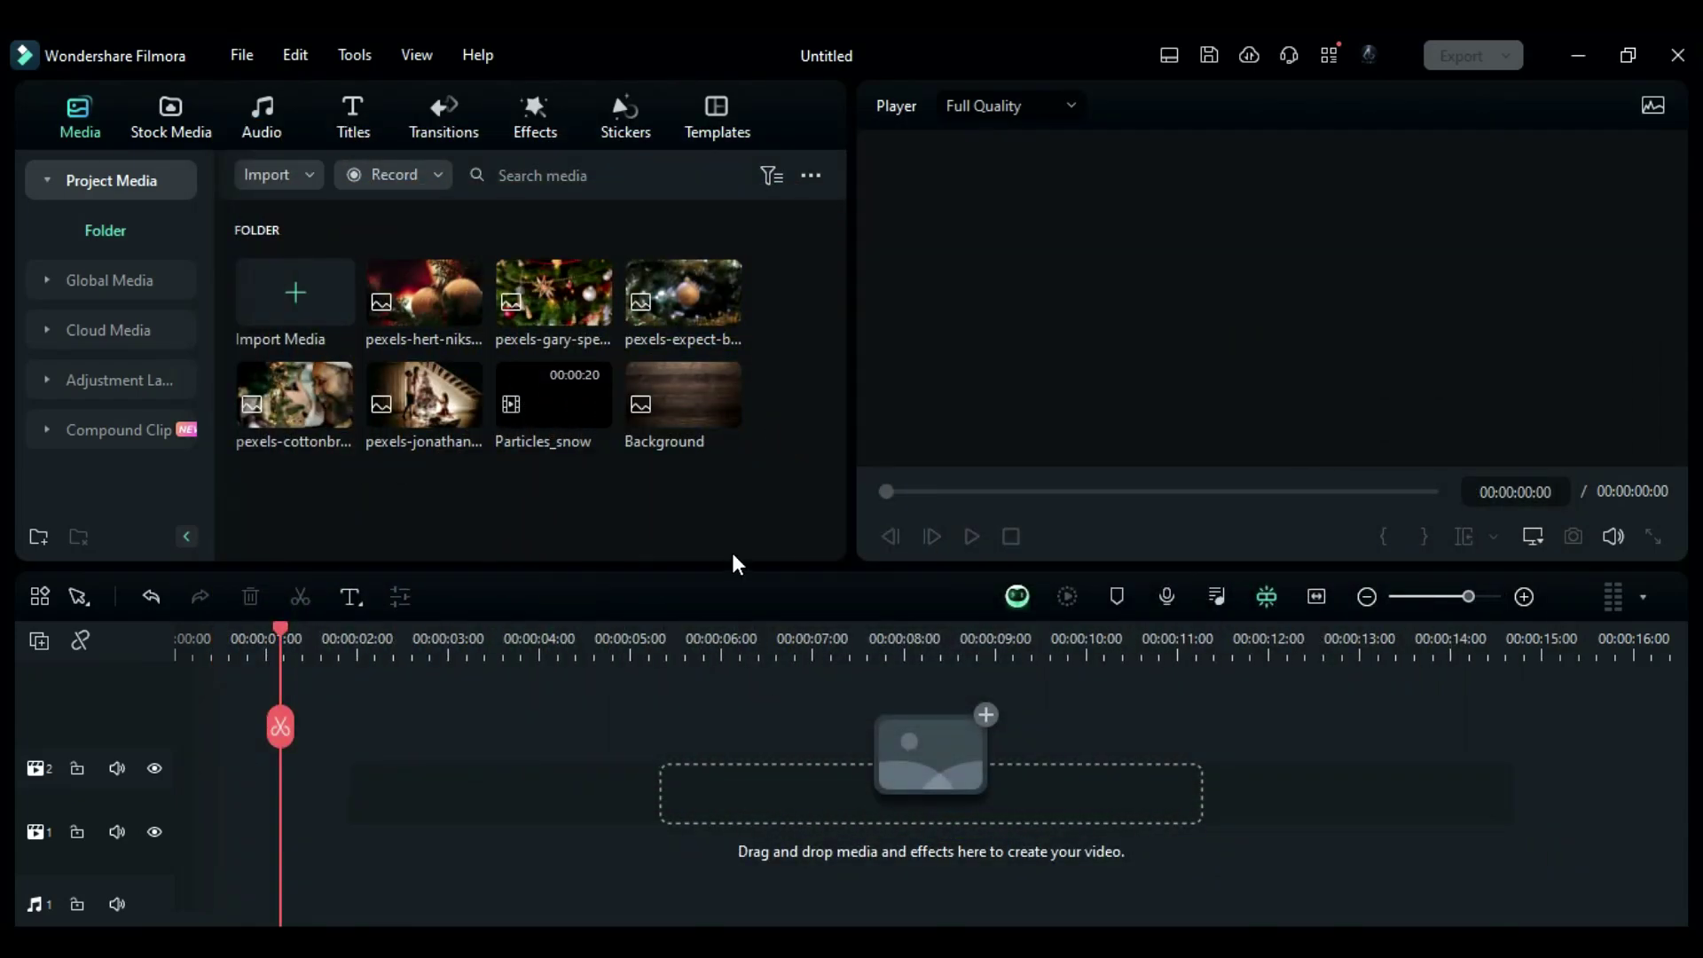
- Put the wooden Background on track 1 and a White stock clip on track 2, both 13 seconds long
left_click_drag(677, 396, 190, 847)
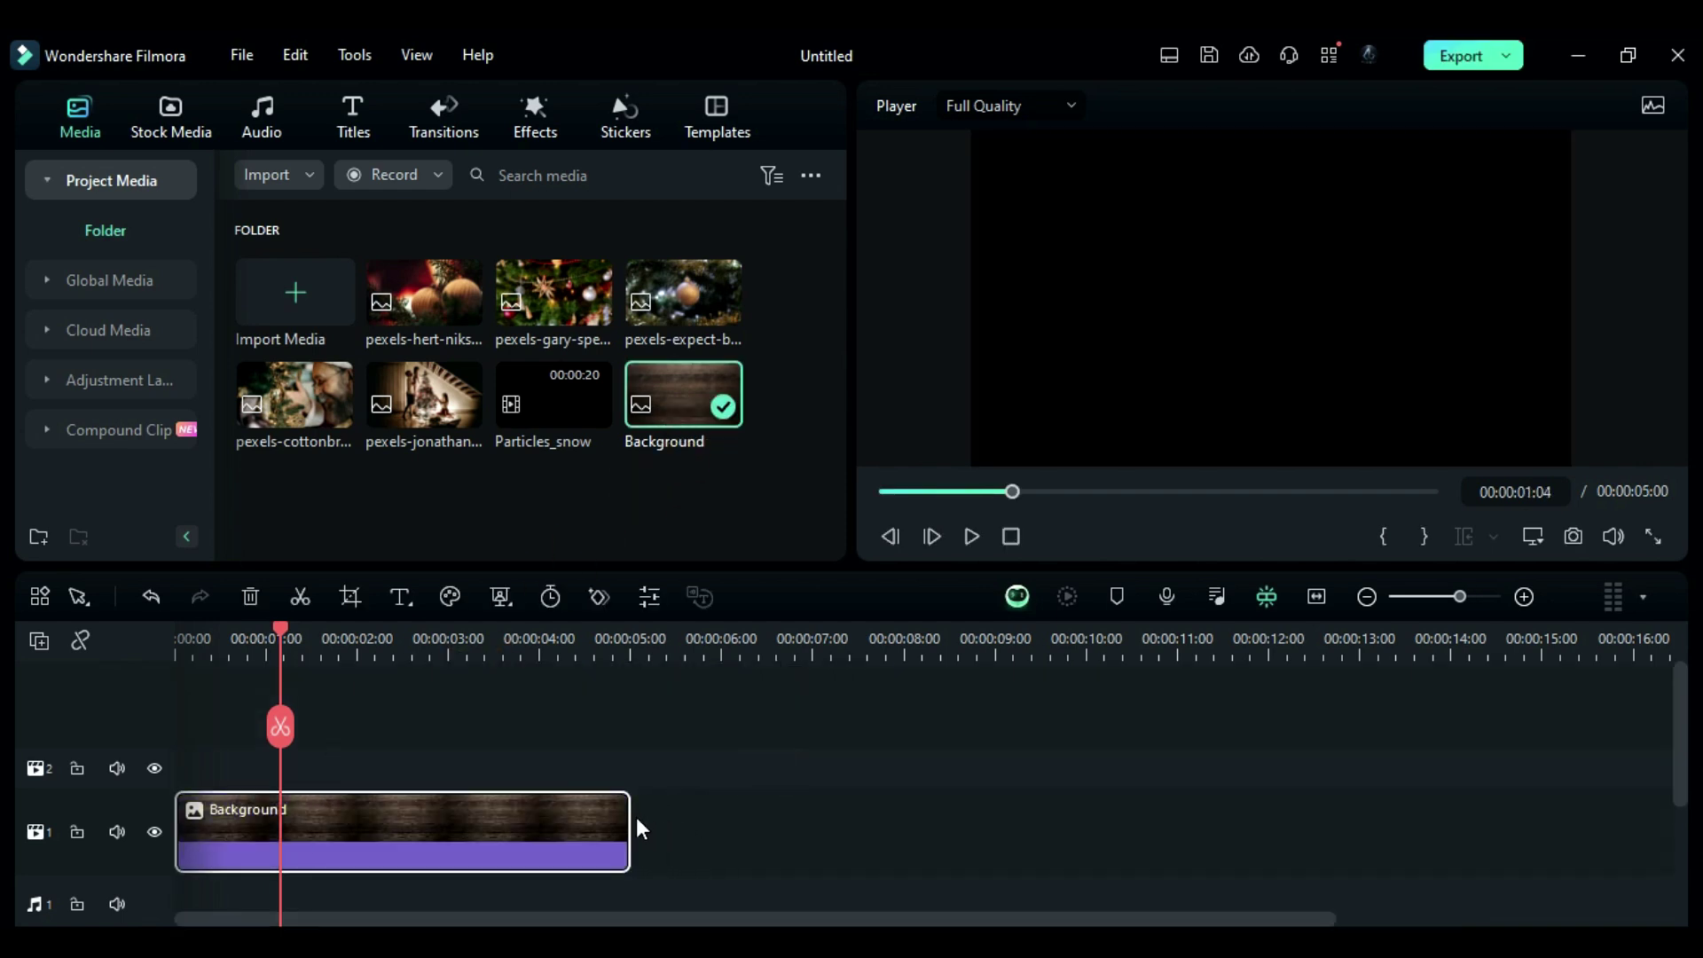
left_click_drag(625, 816, 1358, 814)
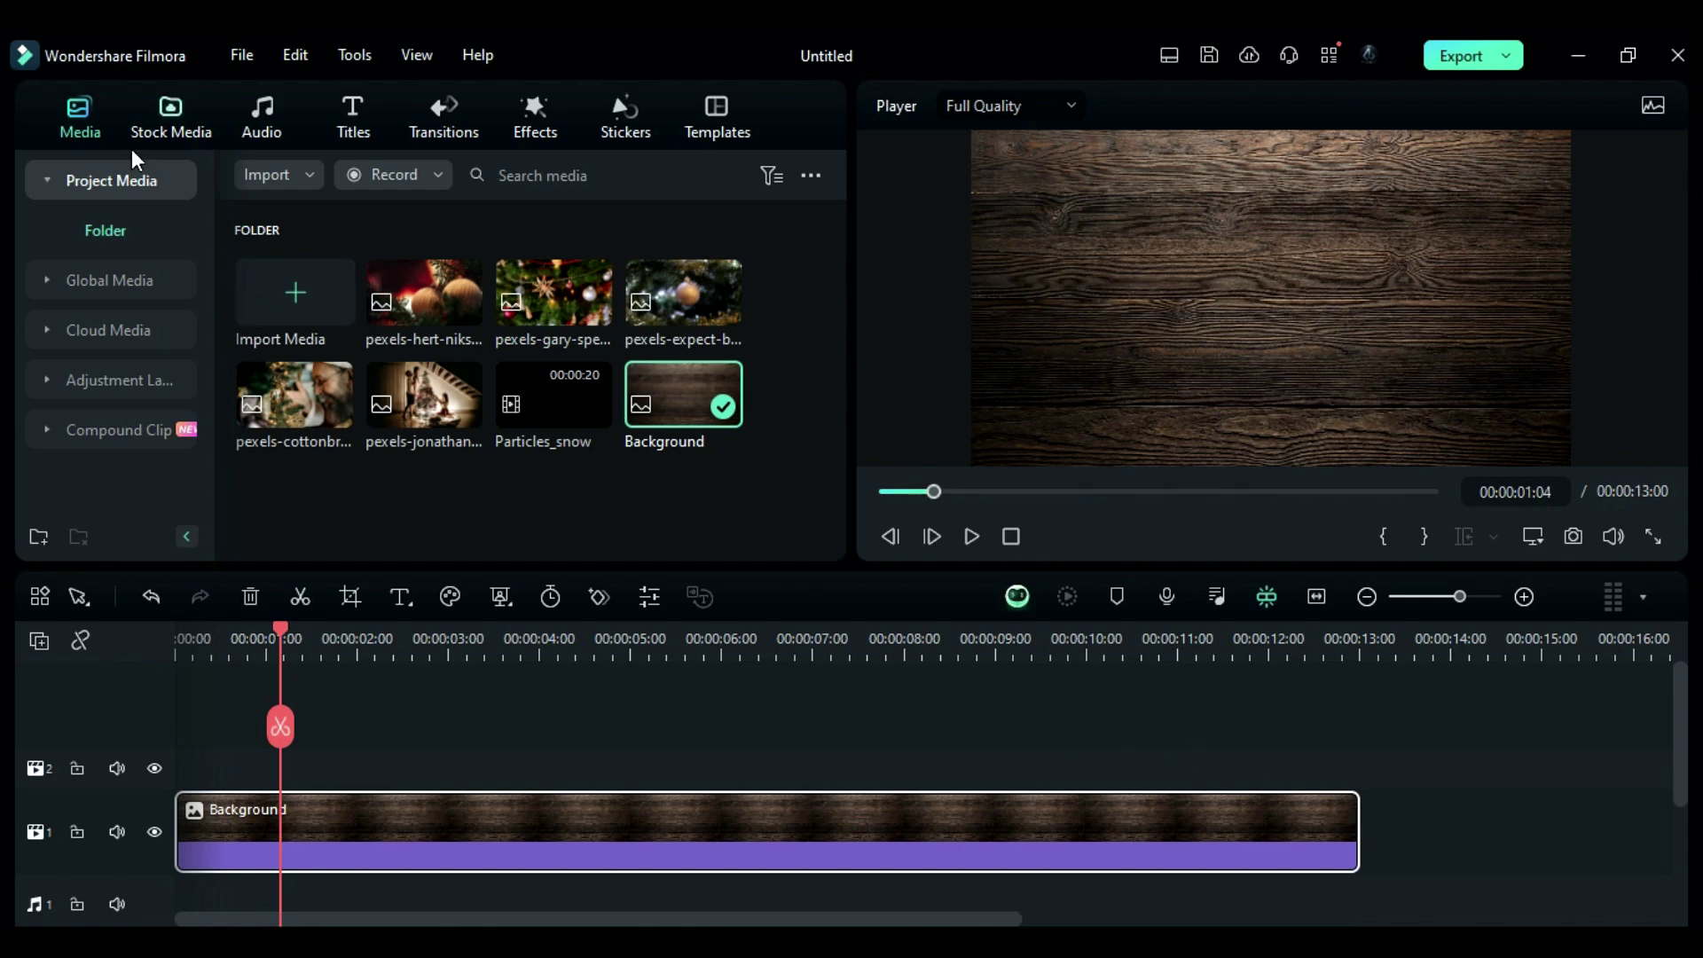
left_click(167, 126)
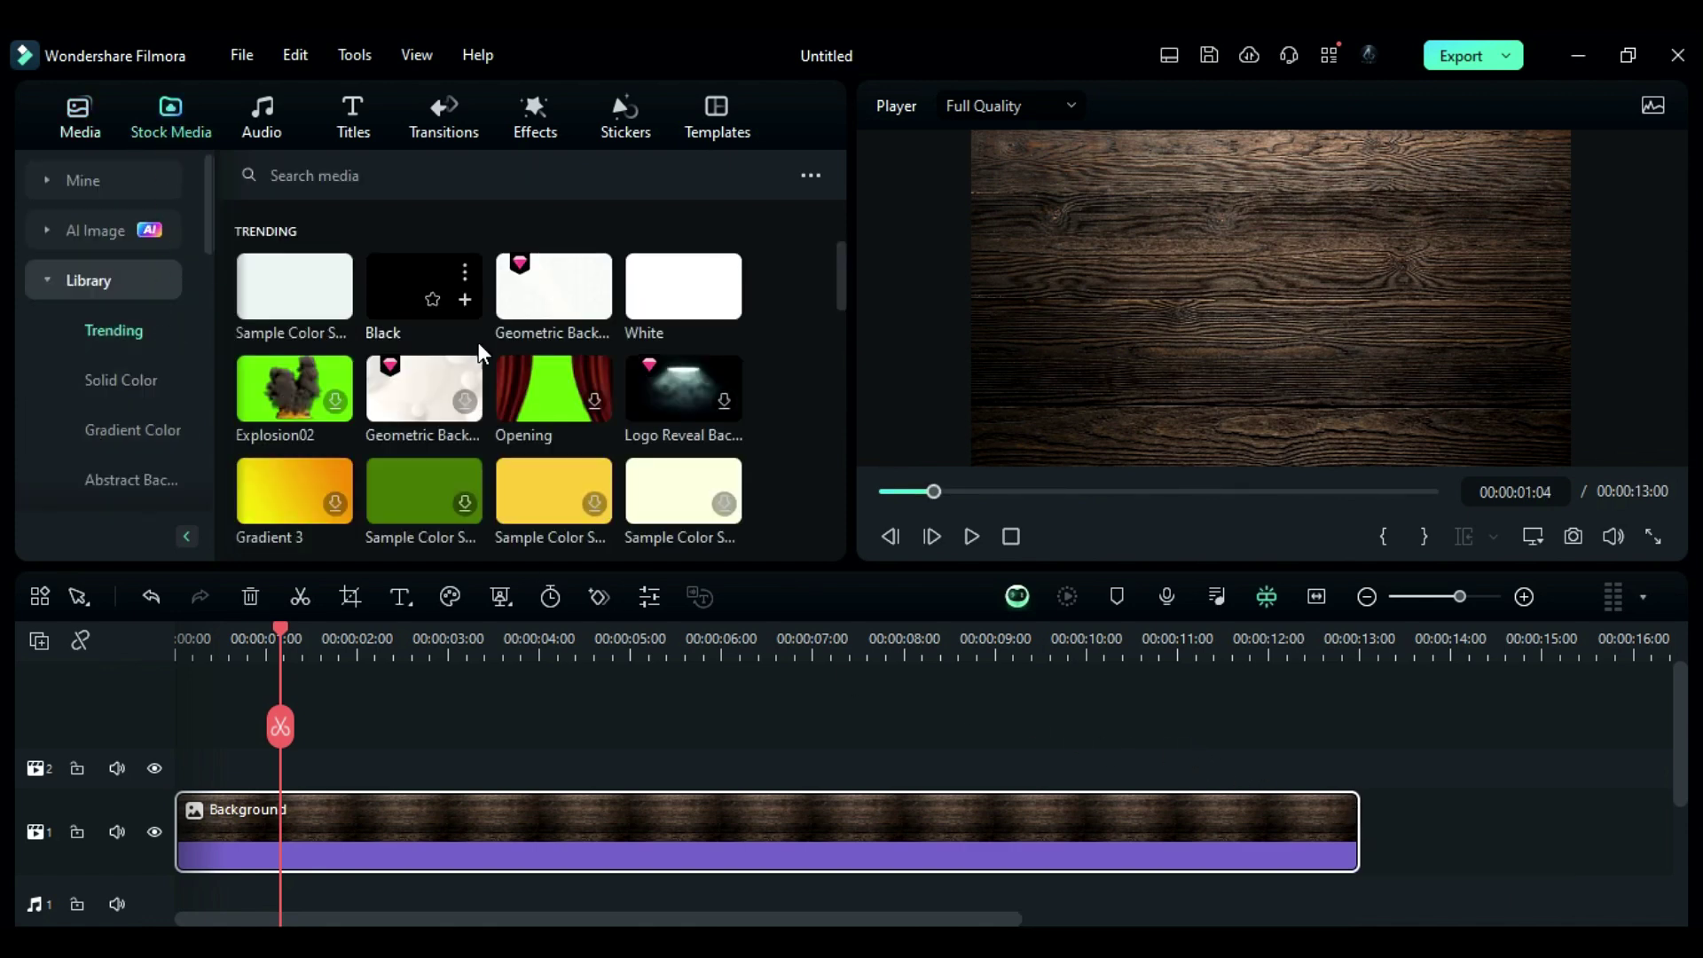
left_click_drag(654, 304, 188, 776)
left_click_drag(627, 765, 1357, 765)
- Scale the White clip to 36% width and 84% height to form a tall card
double_click(1008, 775)
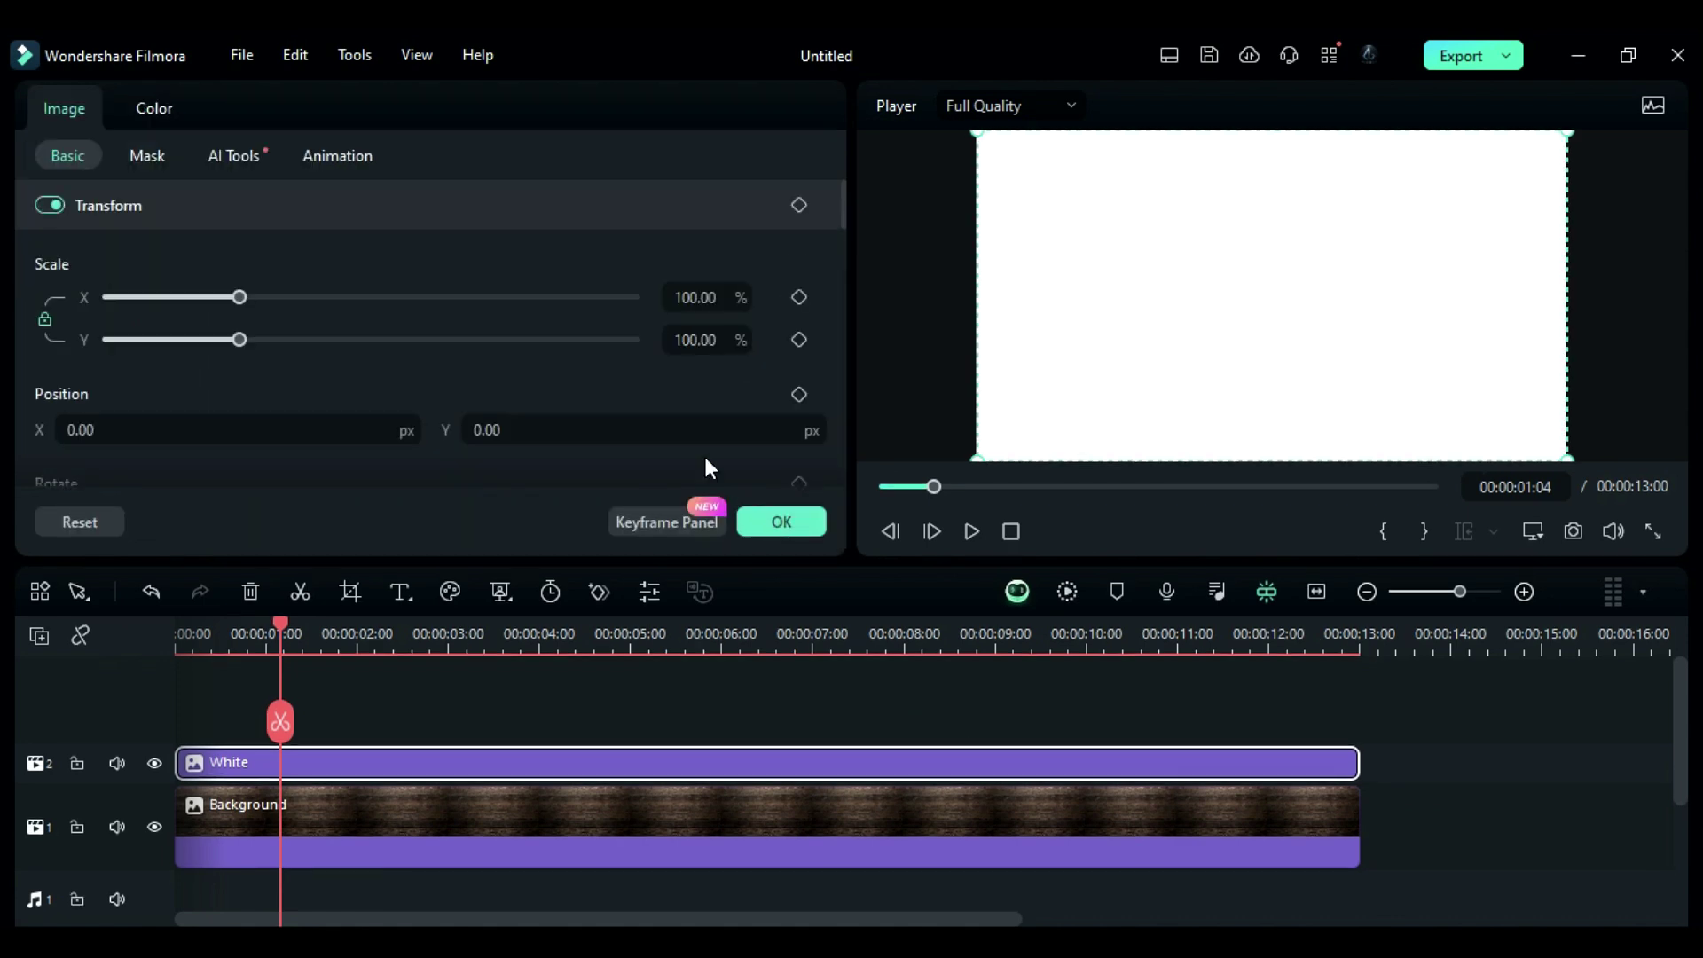
left_click(686, 308)
type("36")
left_click(719, 339)
type("84")
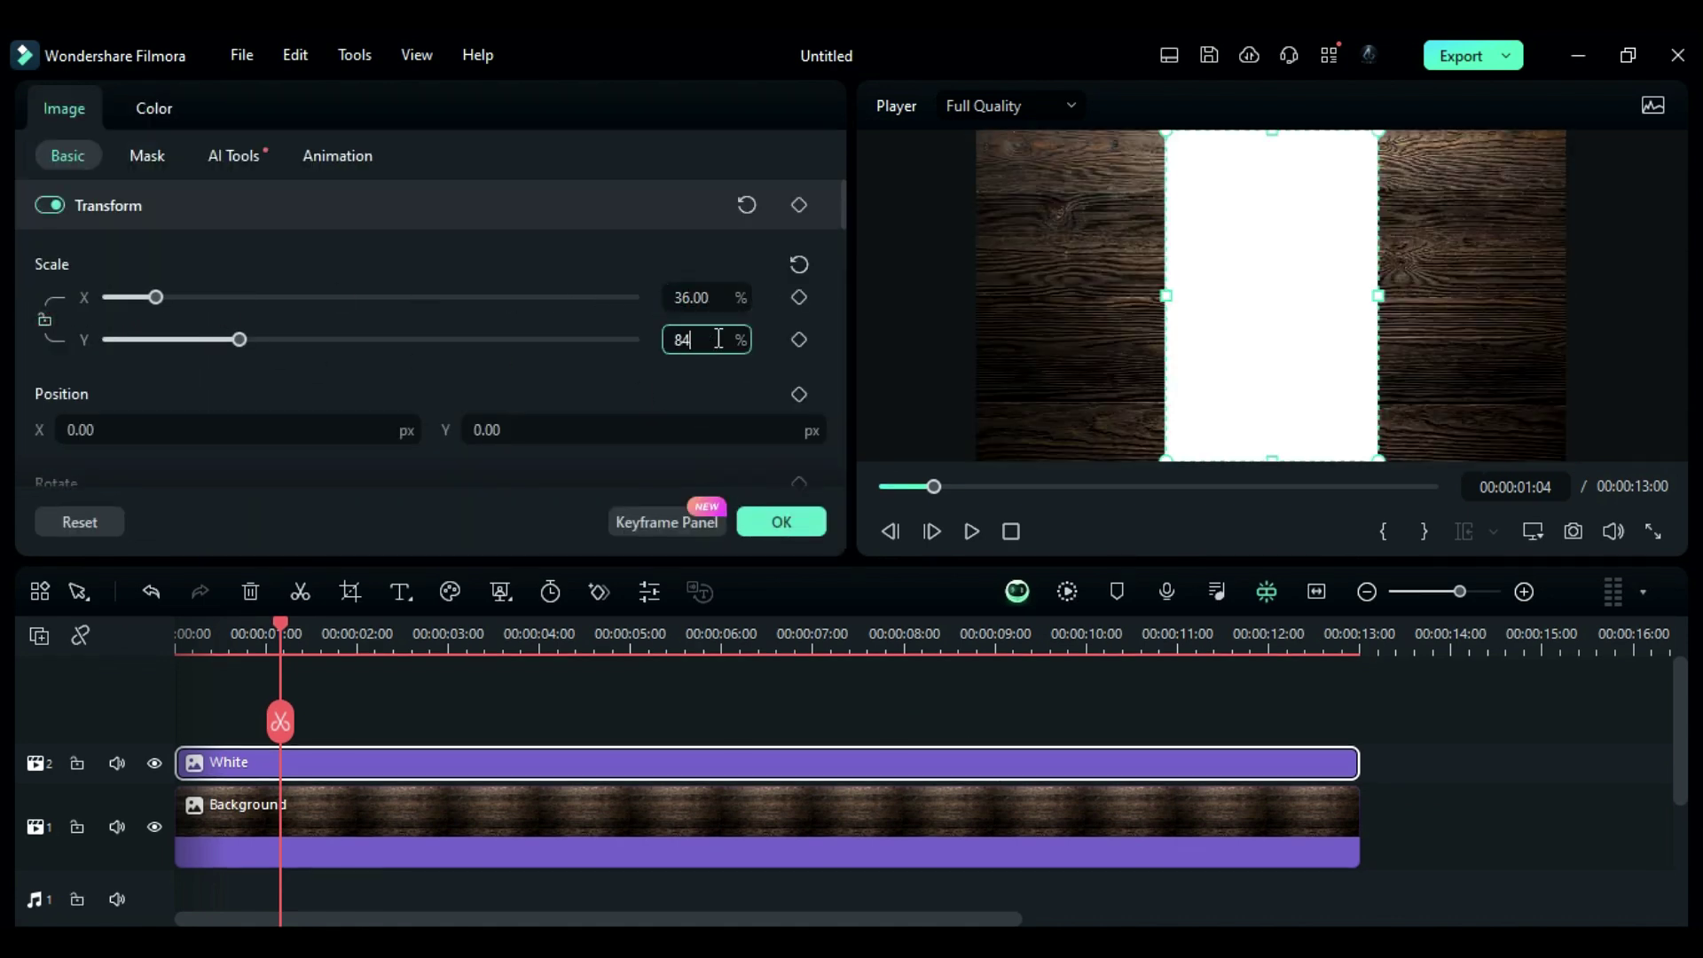
key("Return")
left_click(780, 523)
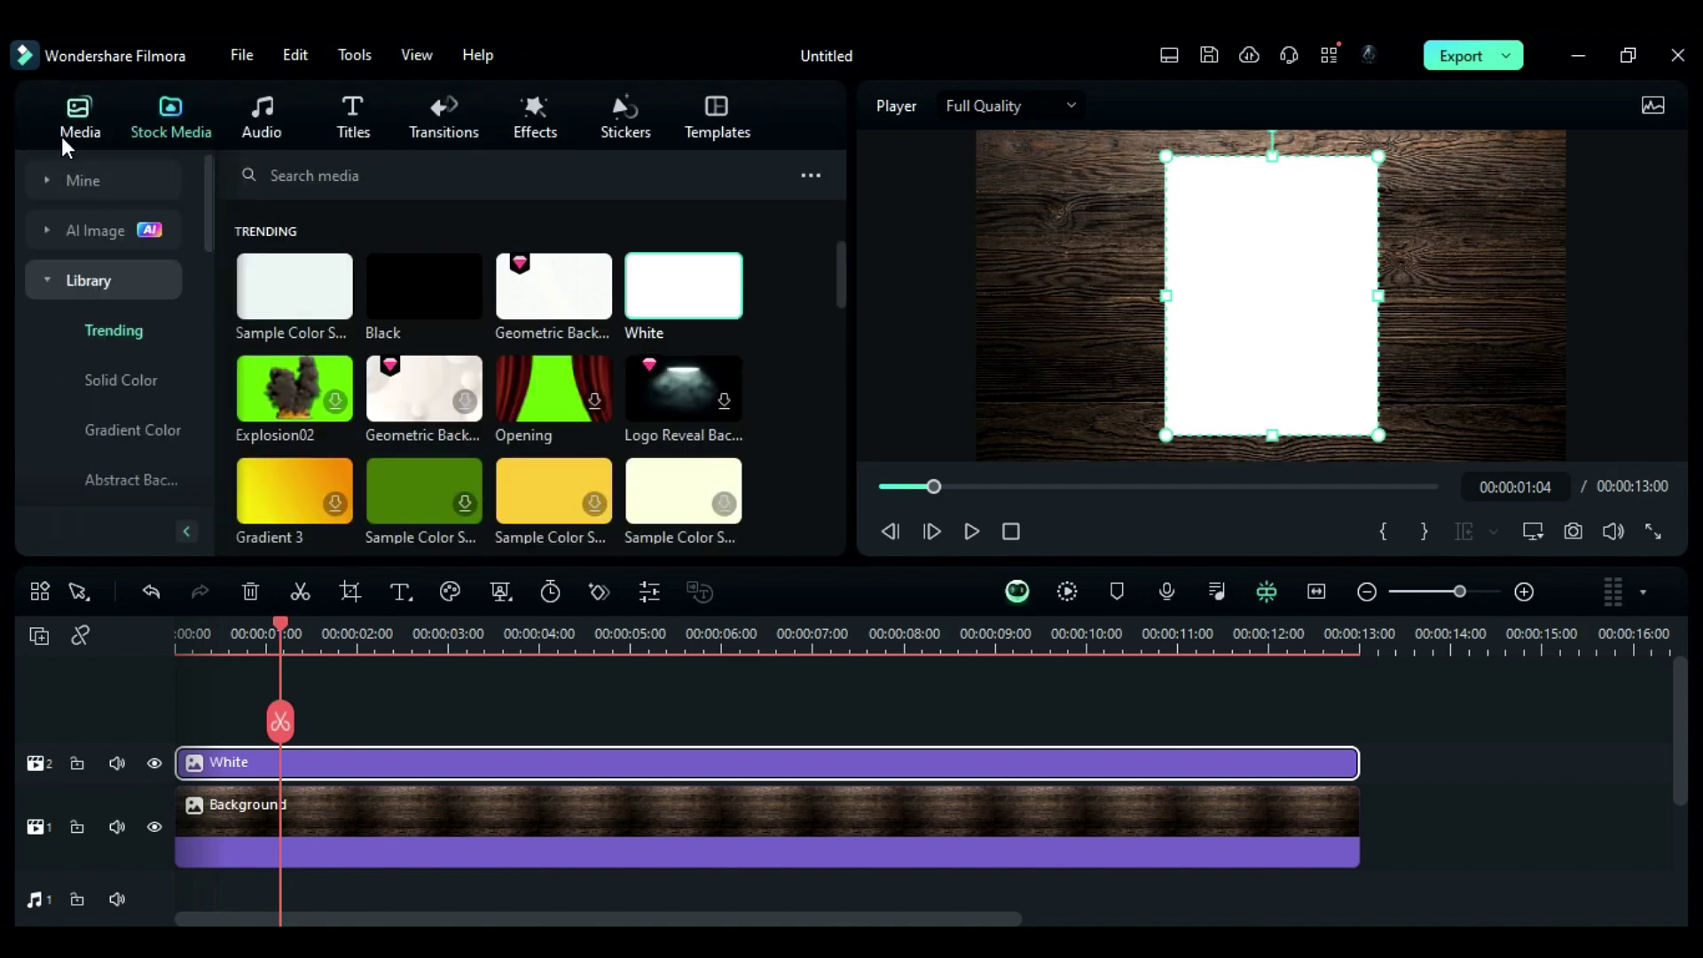
- Add the ornament photo on track 3, stretched to 13 seconds
left_click(79, 118)
left_click_drag(448, 297, 173, 750)
left_click_drag(627, 785, 1358, 785)
- Scale the ornament photo to 66% and raise it to Position Y 60
double_click(1038, 790)
left_click(678, 298)
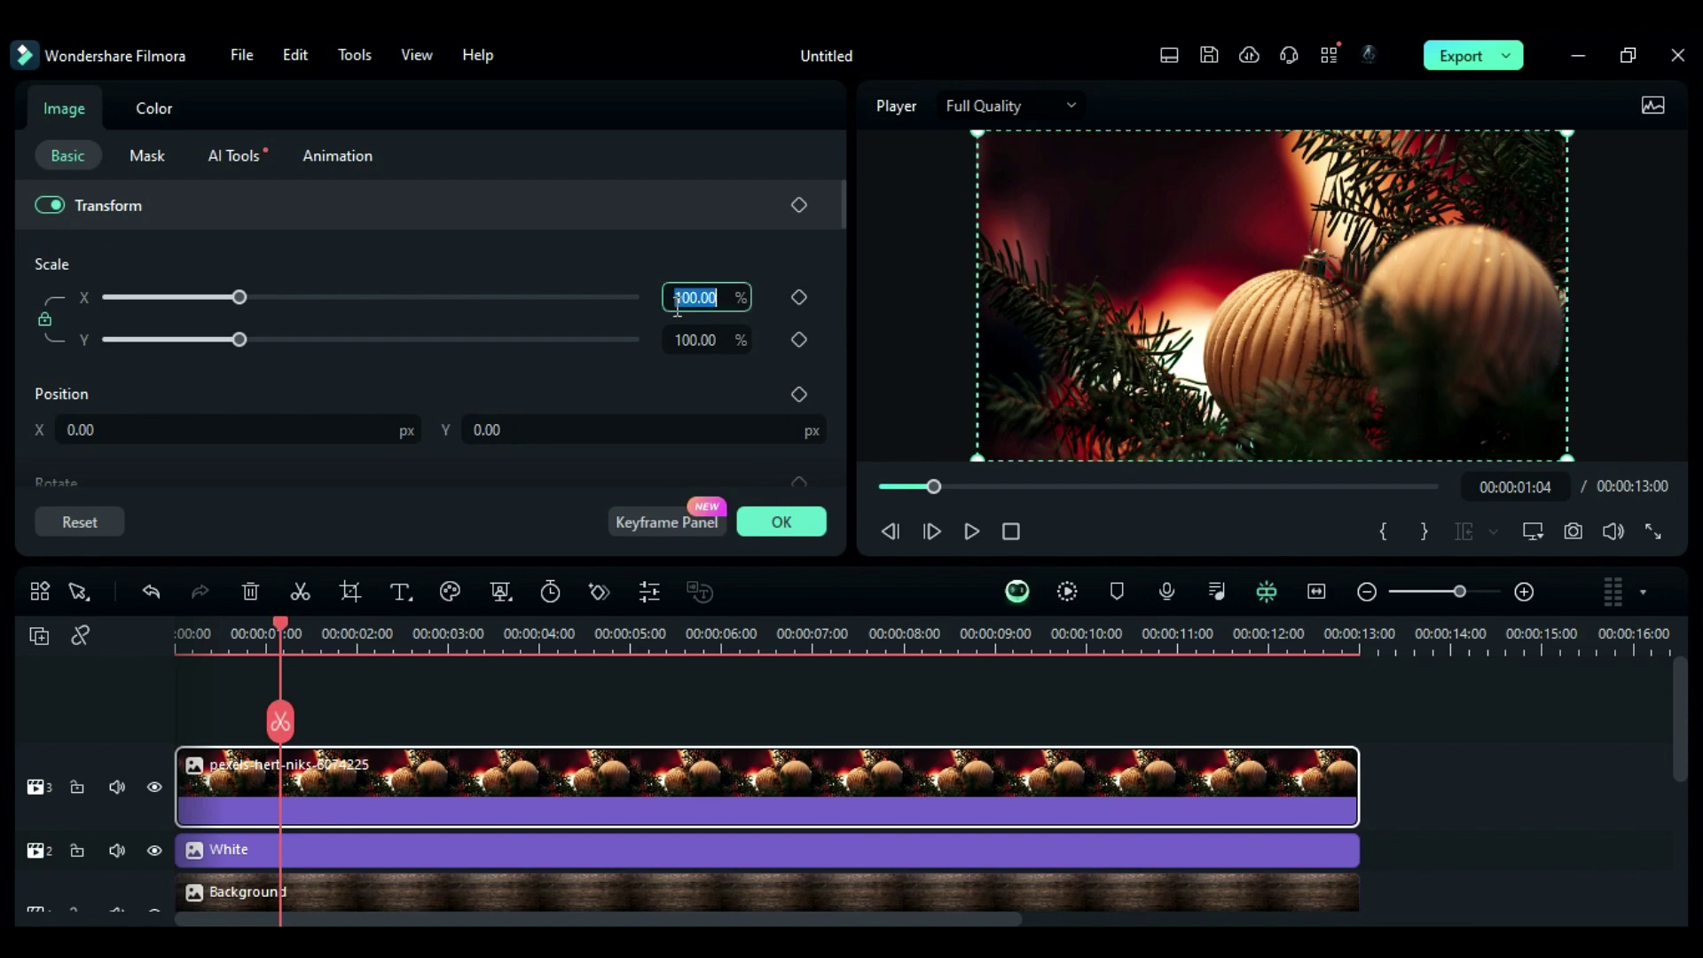
type("66")
key("Return")
left_click(828, 435)
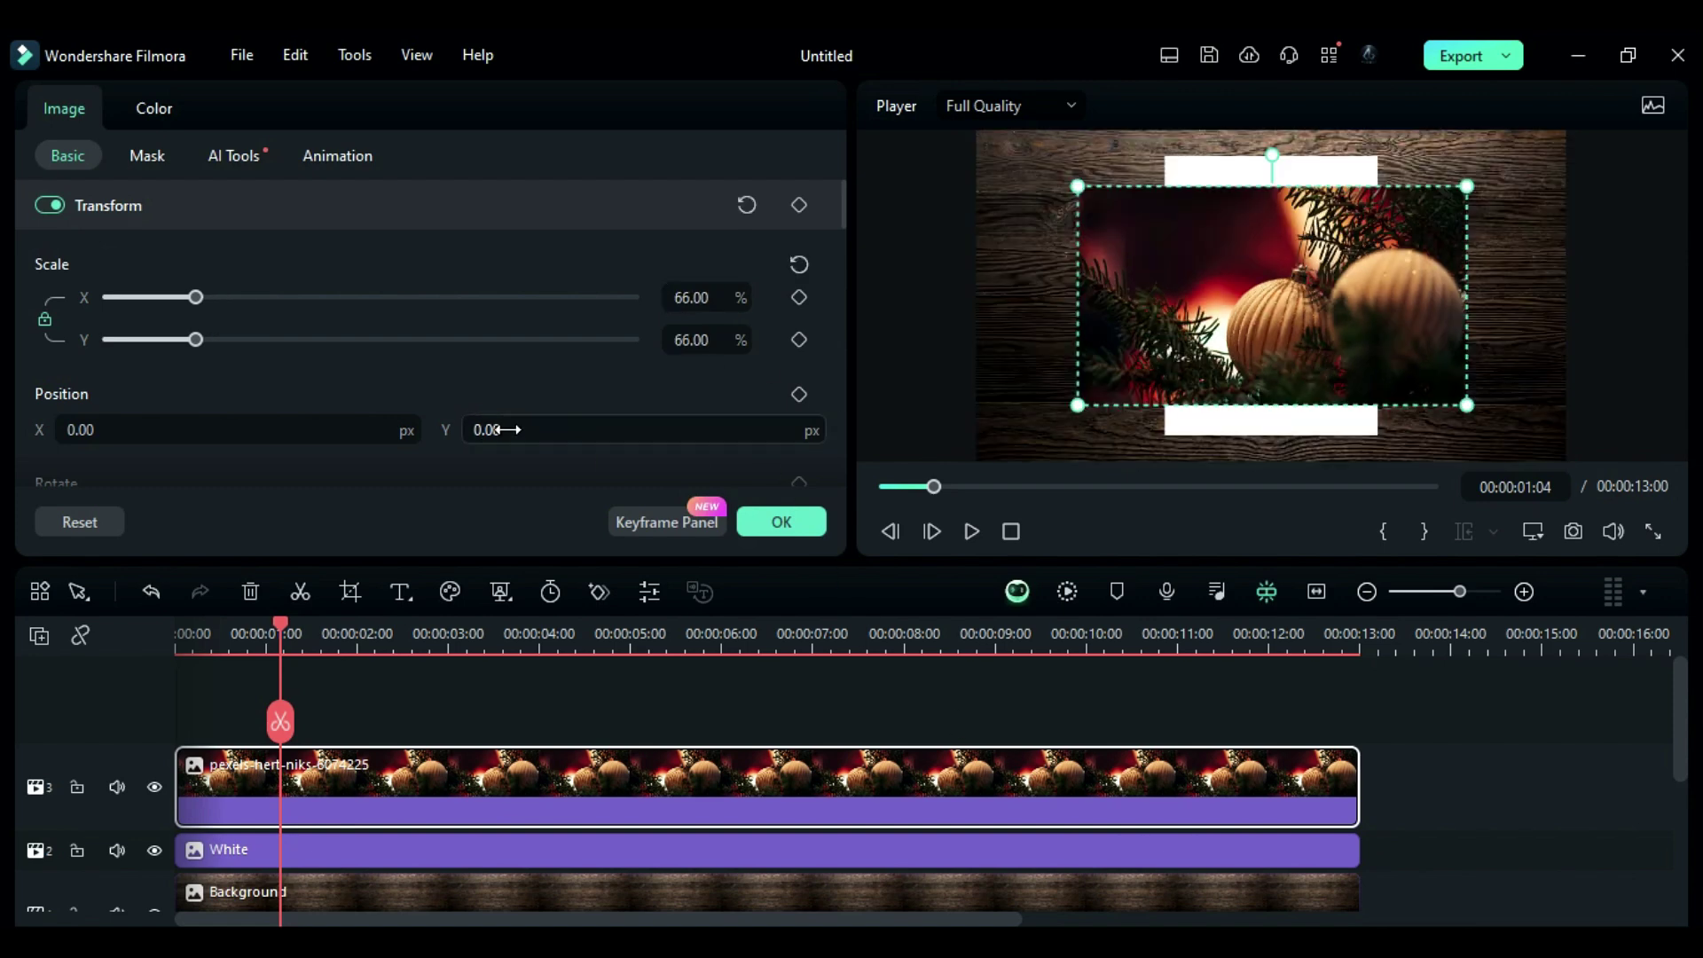
type("43")
key("Return")
left_click(511, 430)
type("60")
key("Return")
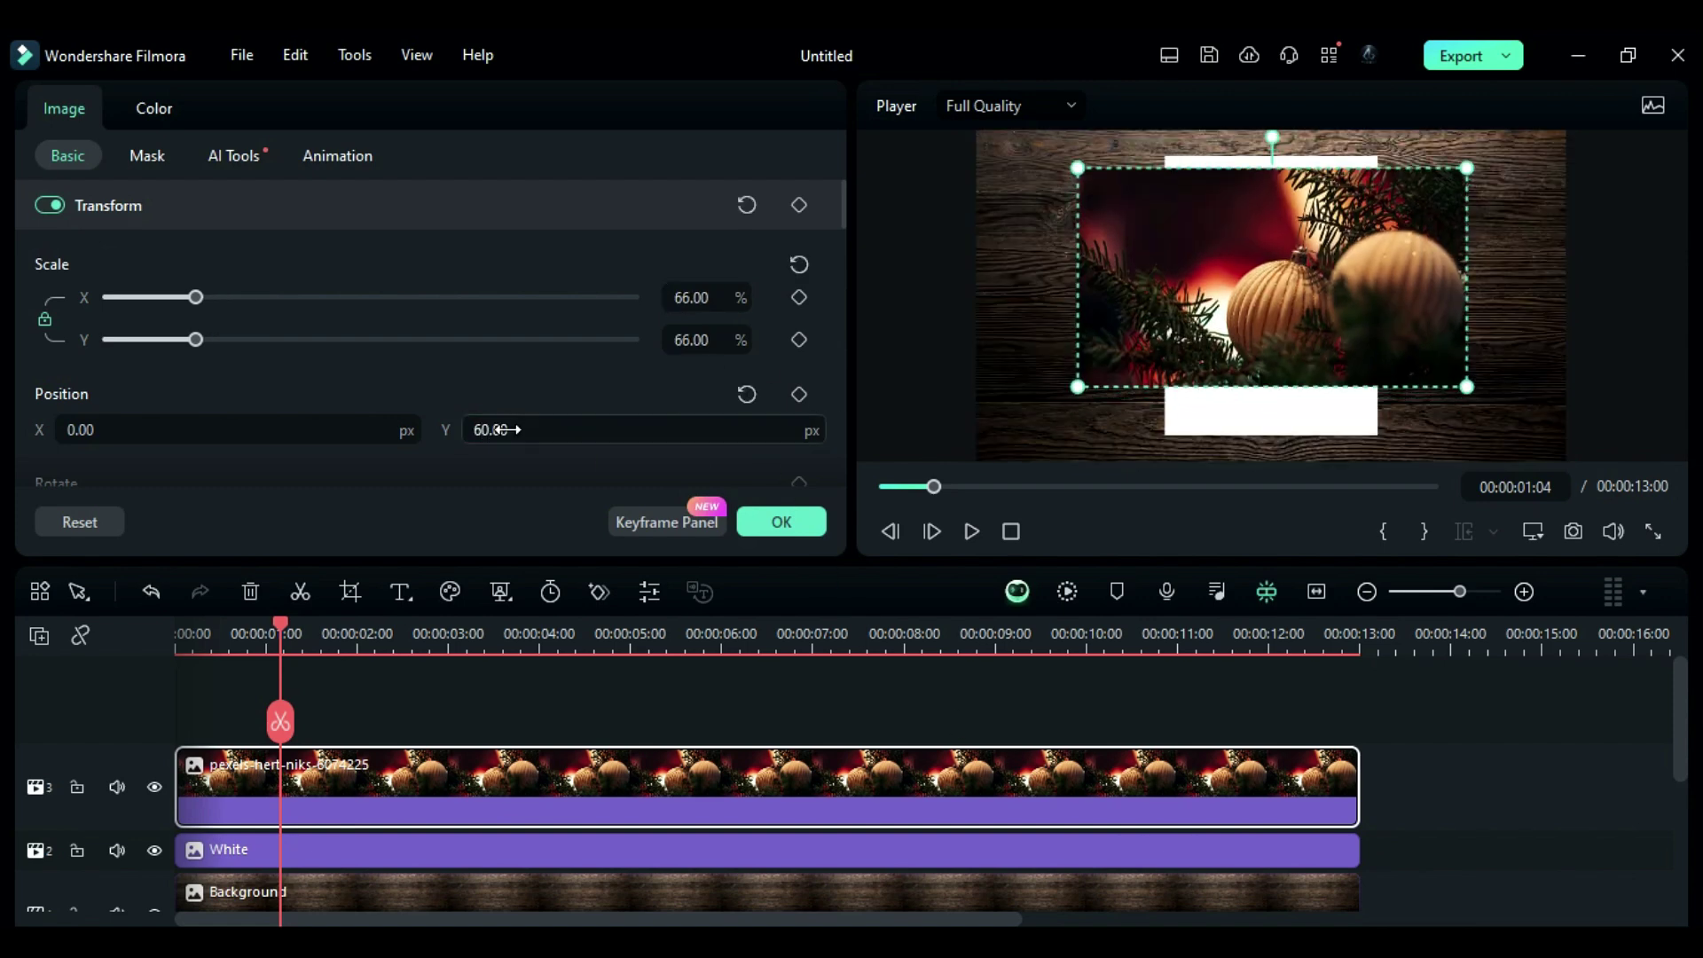
- Apply a slightly widened Parallel Lines mask to the ornament photo
left_click(133, 160)
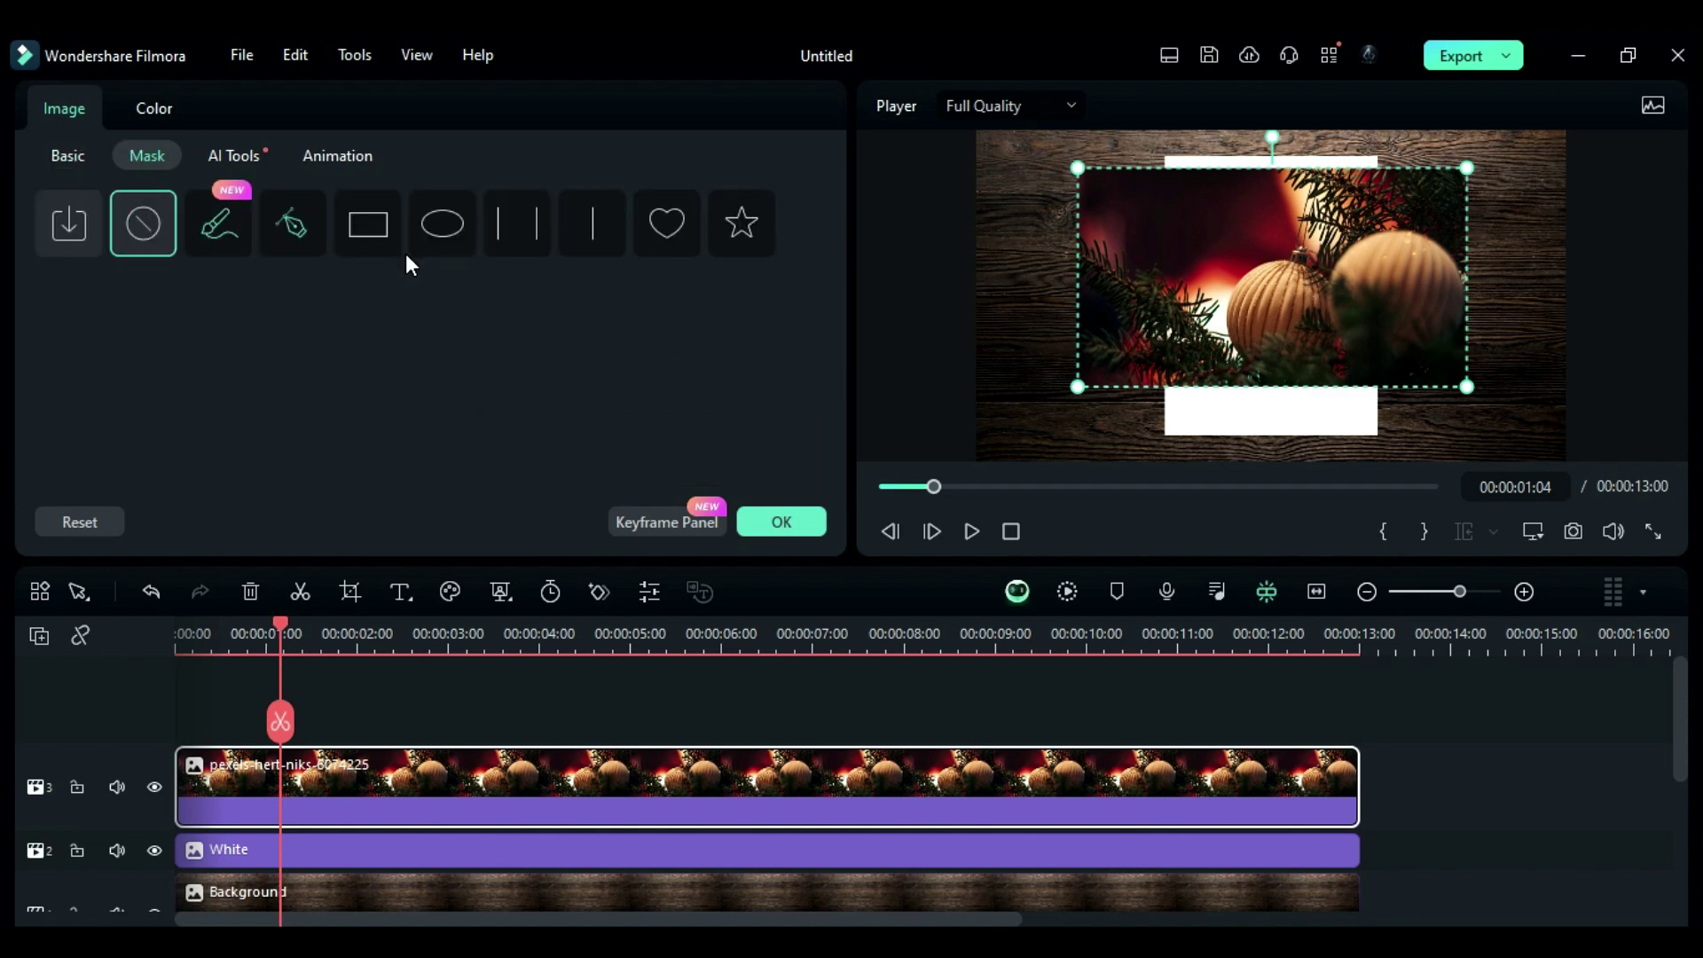
left_click(519, 221)
scroll(277, 401, "down", 2)
left_click_drag(240, 421, 429, 435)
left_click(746, 519)
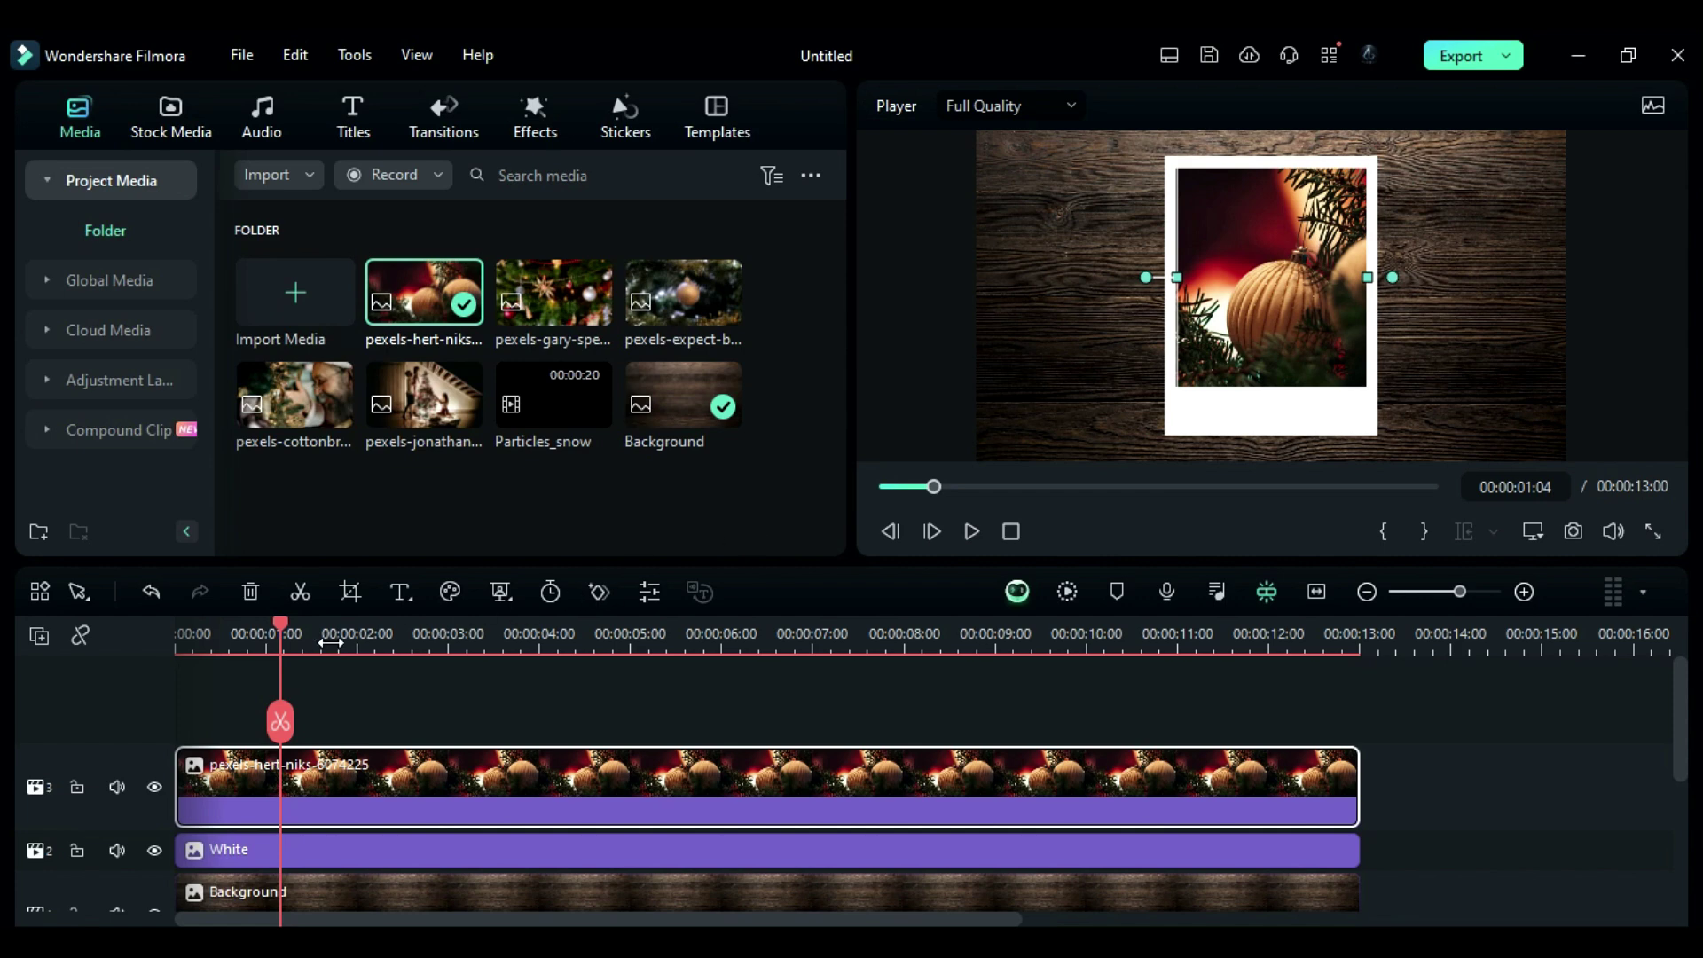
- Add a Default Title on track 4, extended to 13 seconds
left_click_drag(285, 639, 233, 686)
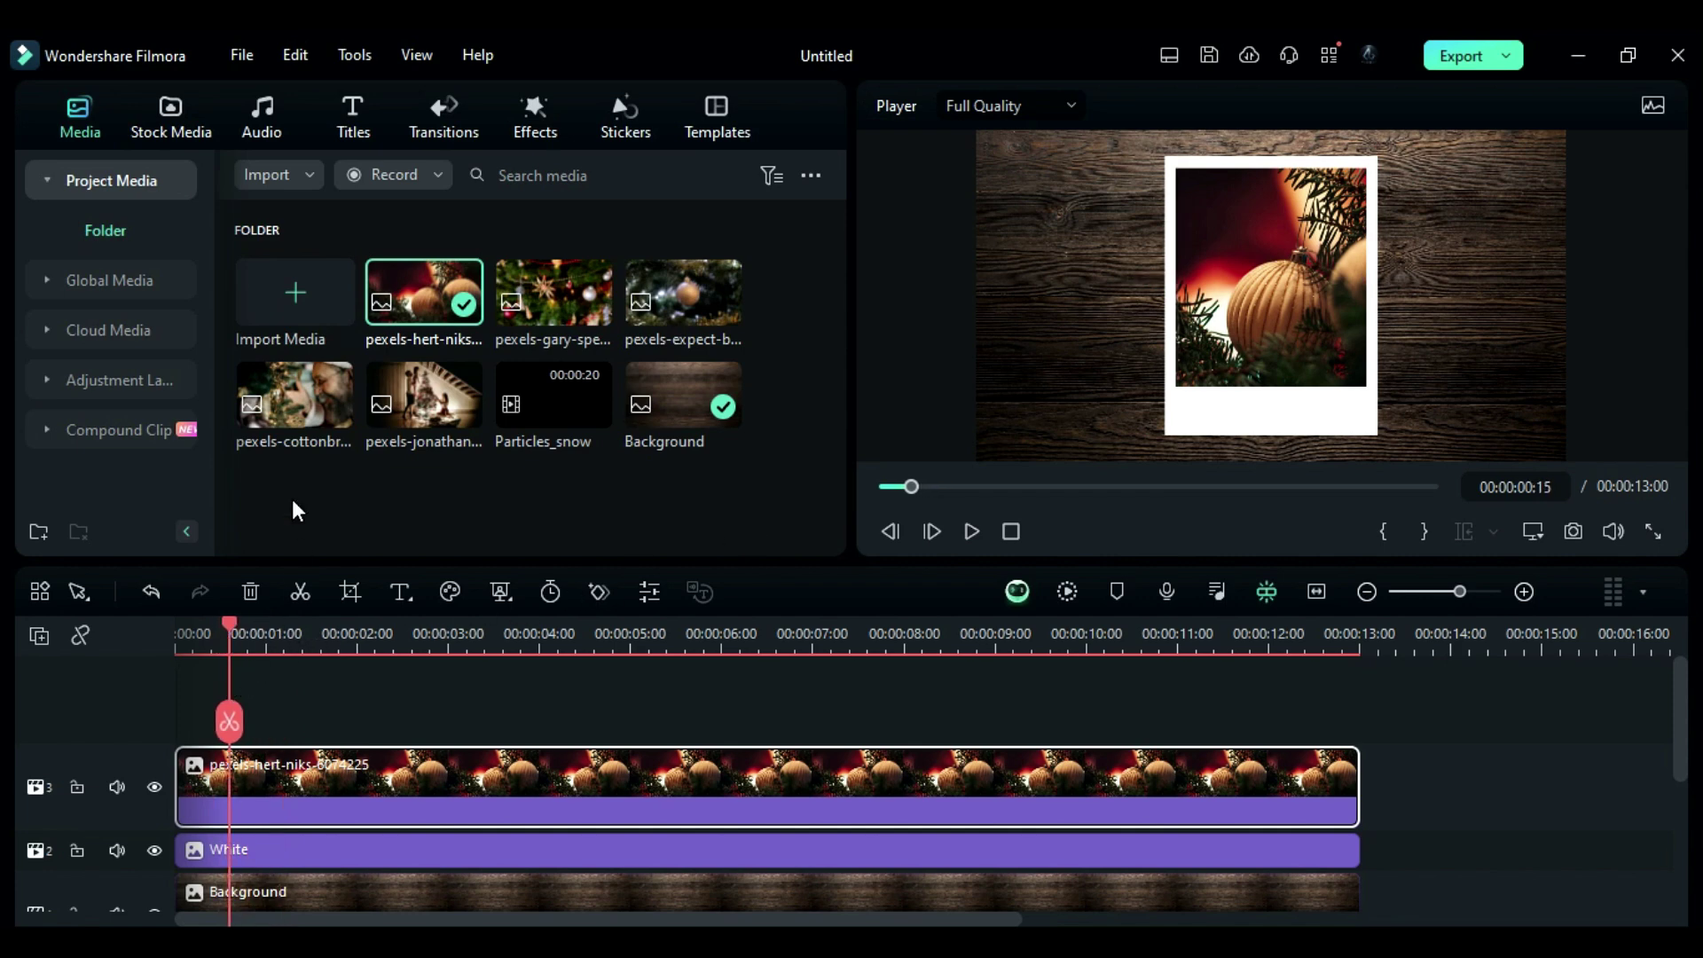
left_click(352, 111)
left_click_drag(280, 480, 246, 726)
left_click_drag(678, 766, 1359, 763)
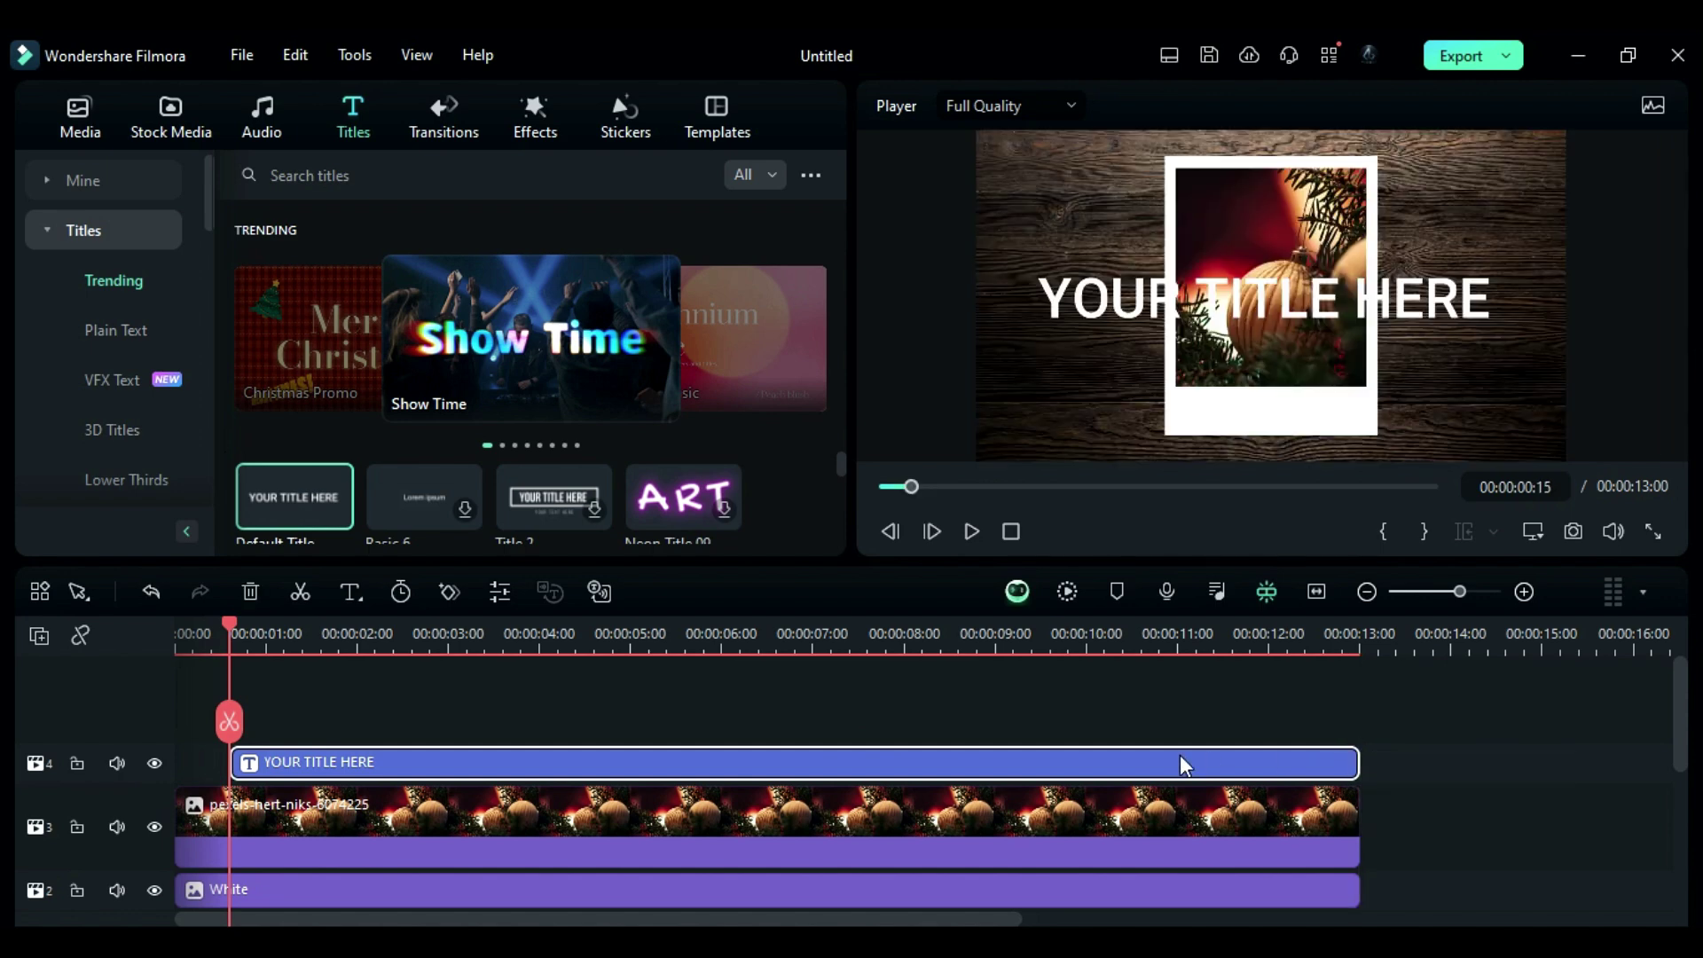
- Change the title text to 'Best Wishes'
double_click(1056, 773)
left_click(76, 114)
left_click_drag(201, 285, 13, 239)
type("Best Wishes")
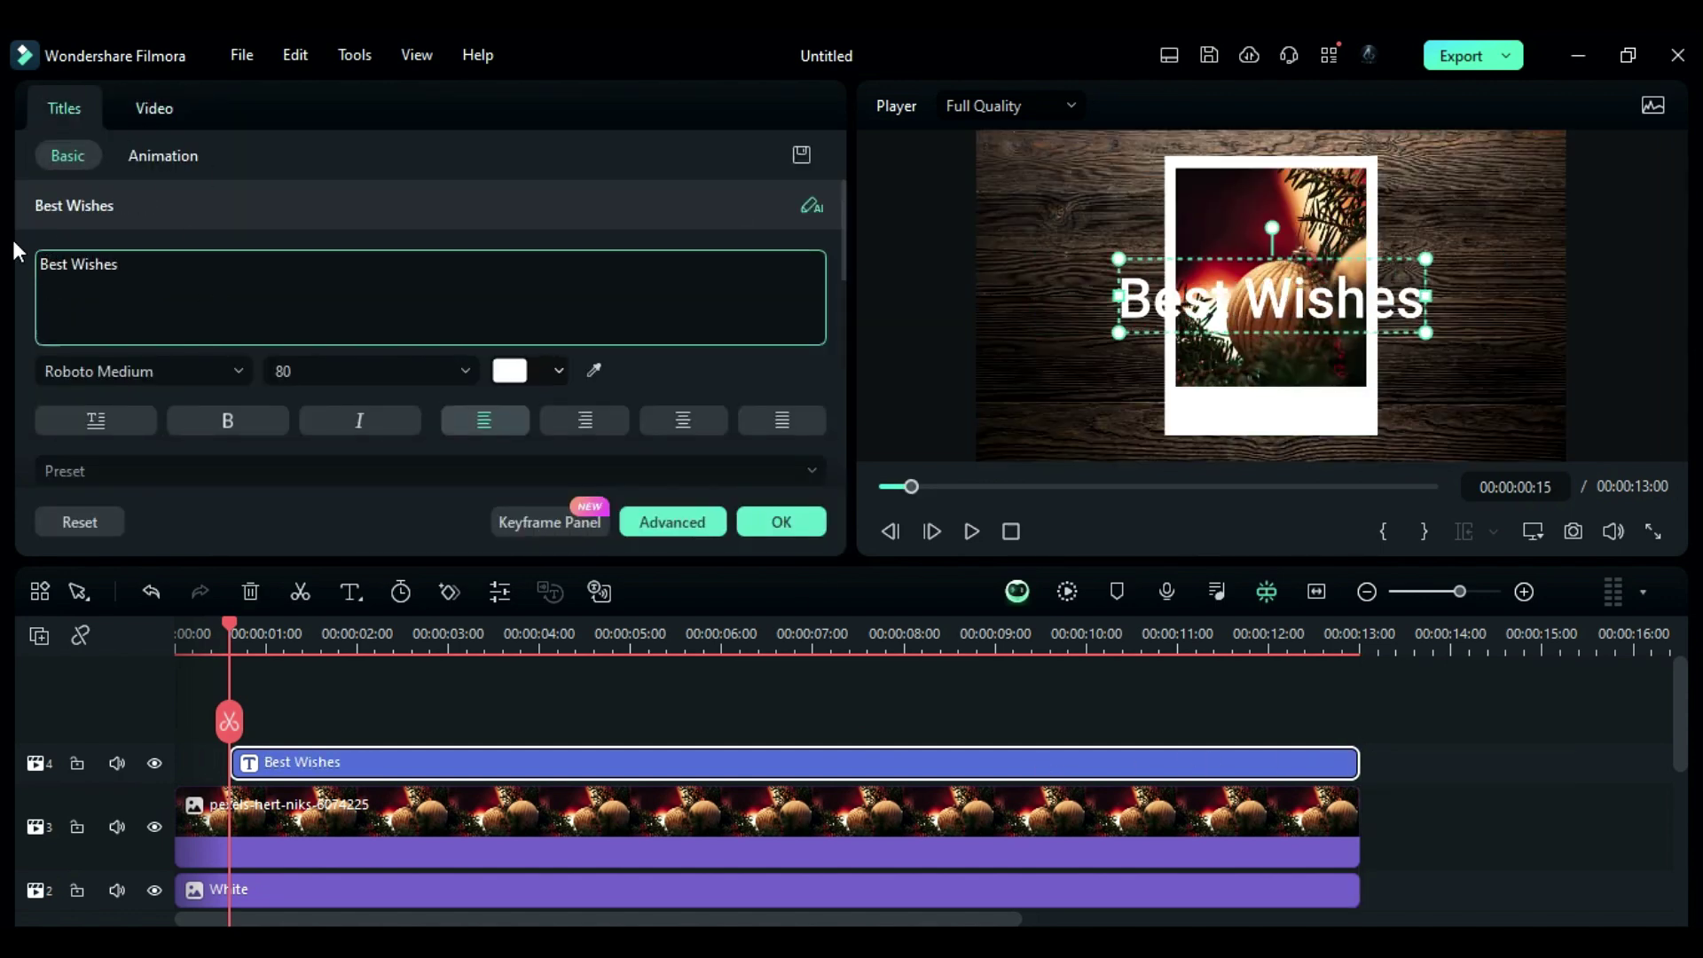
- Style the caption in black Shiny Sign size 40 and move it to Position Y -384
left_click(157, 371)
type("shiny")
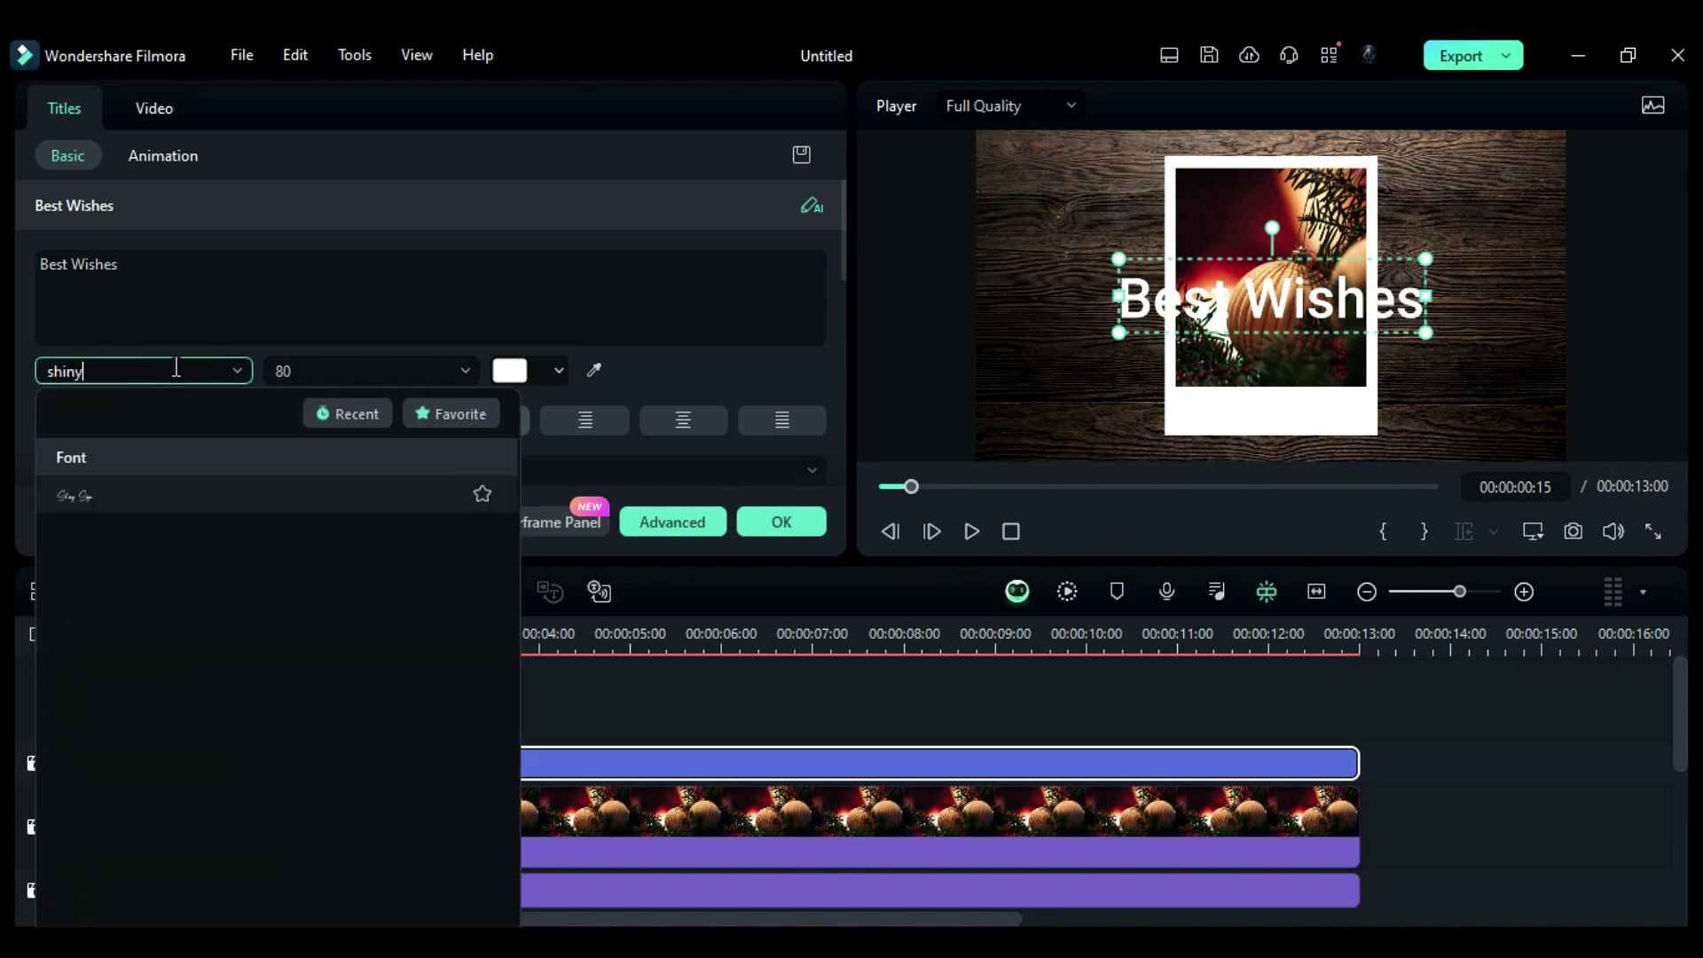
left_click(188, 507)
left_click(317, 374)
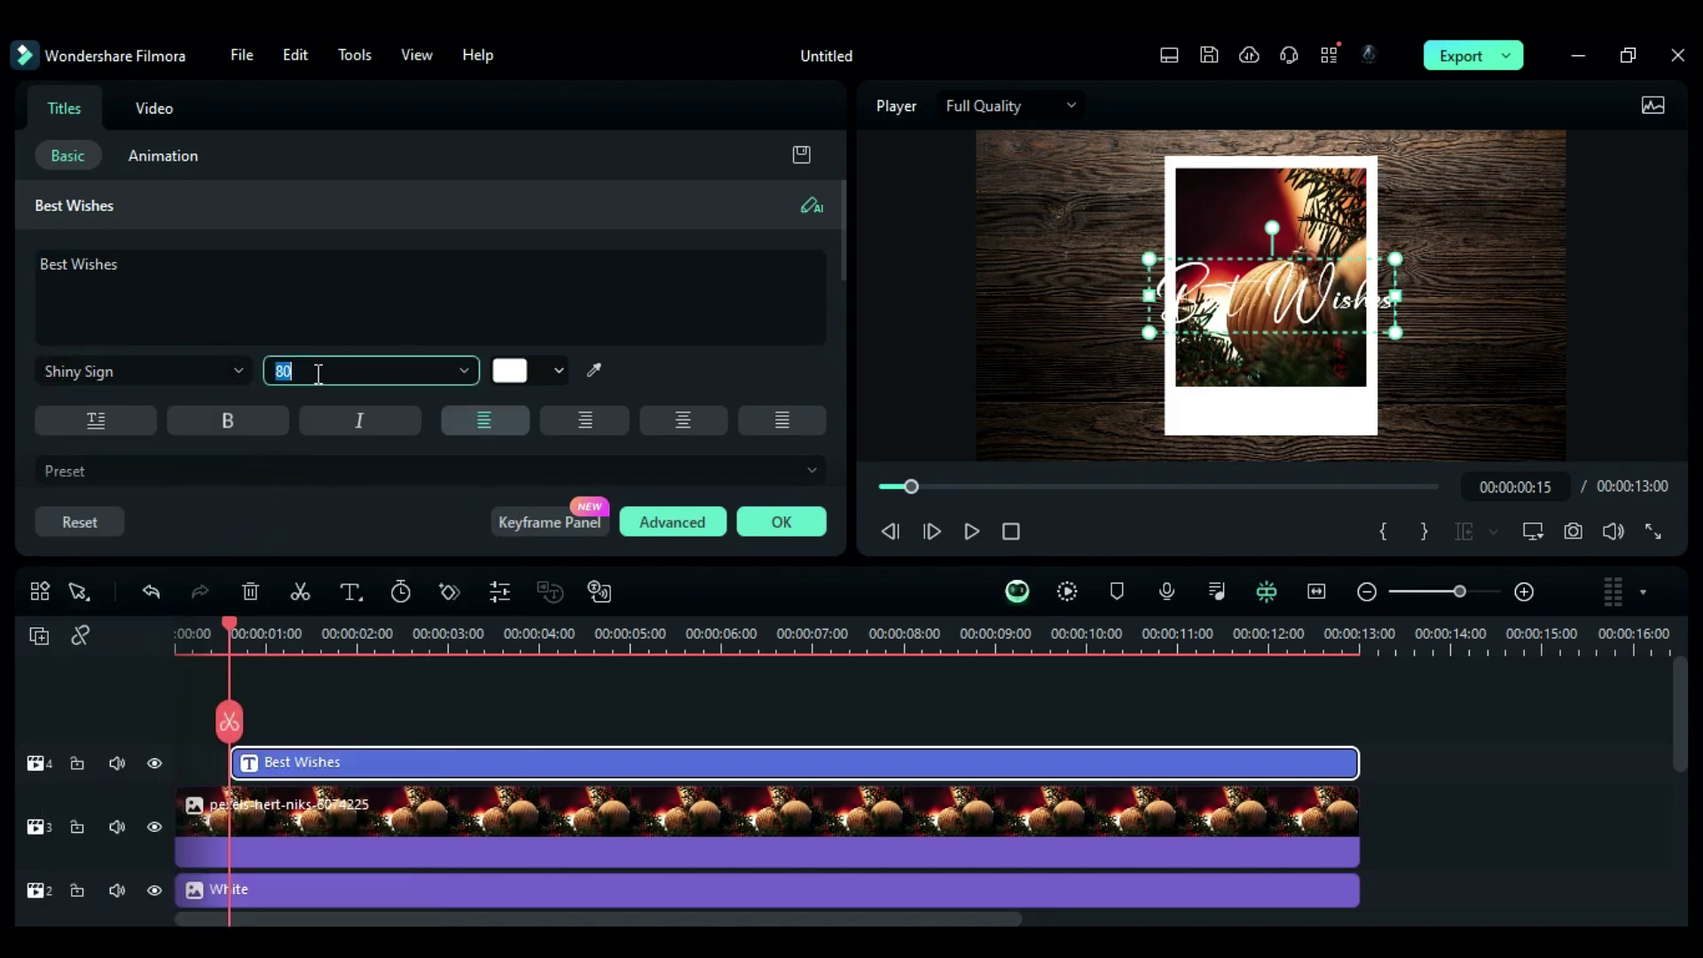
type("40")
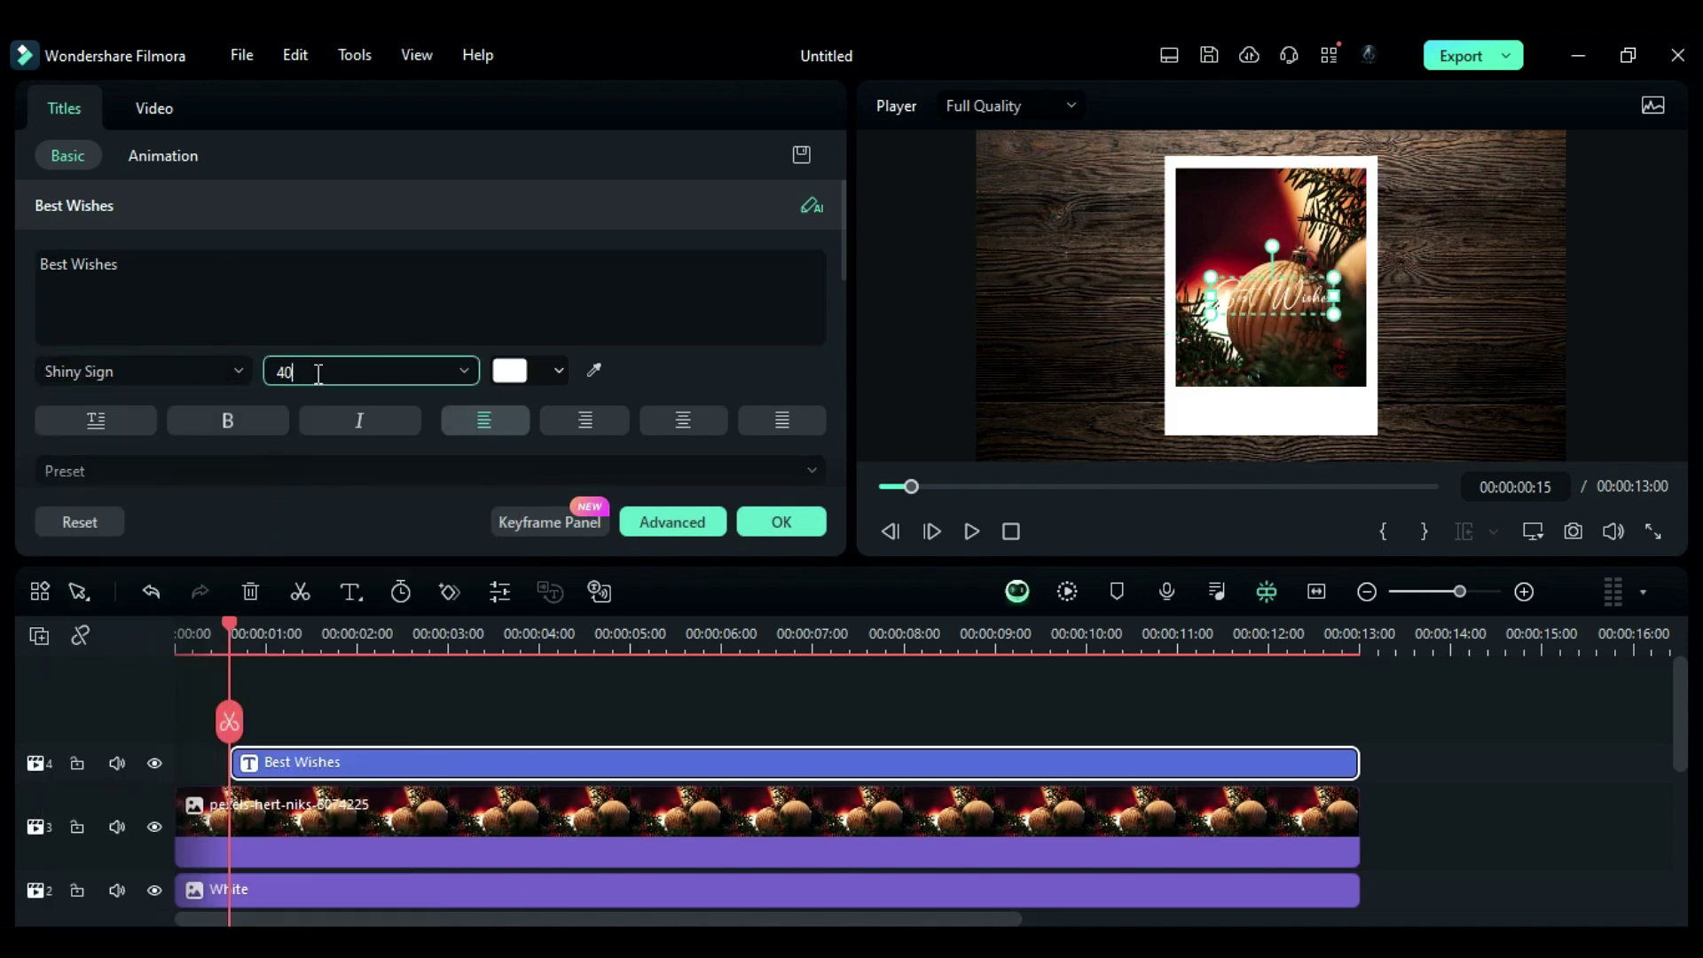
left_click(504, 380)
left_click(513, 534)
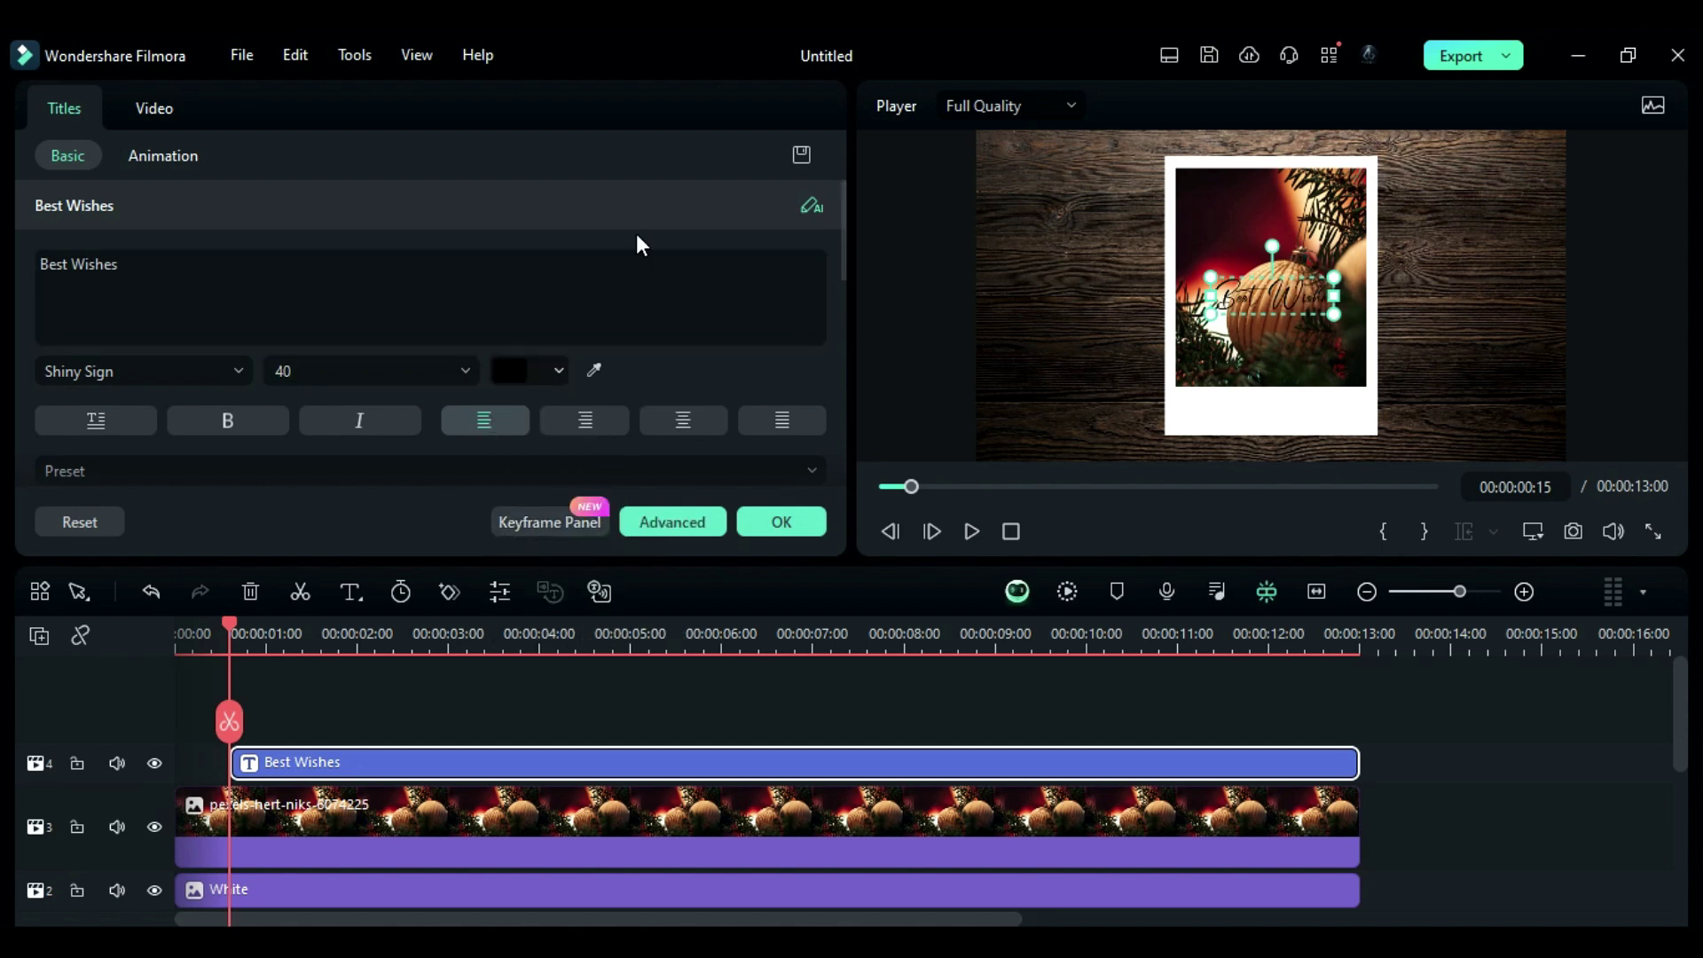
left_click_drag(844, 231, 851, 418)
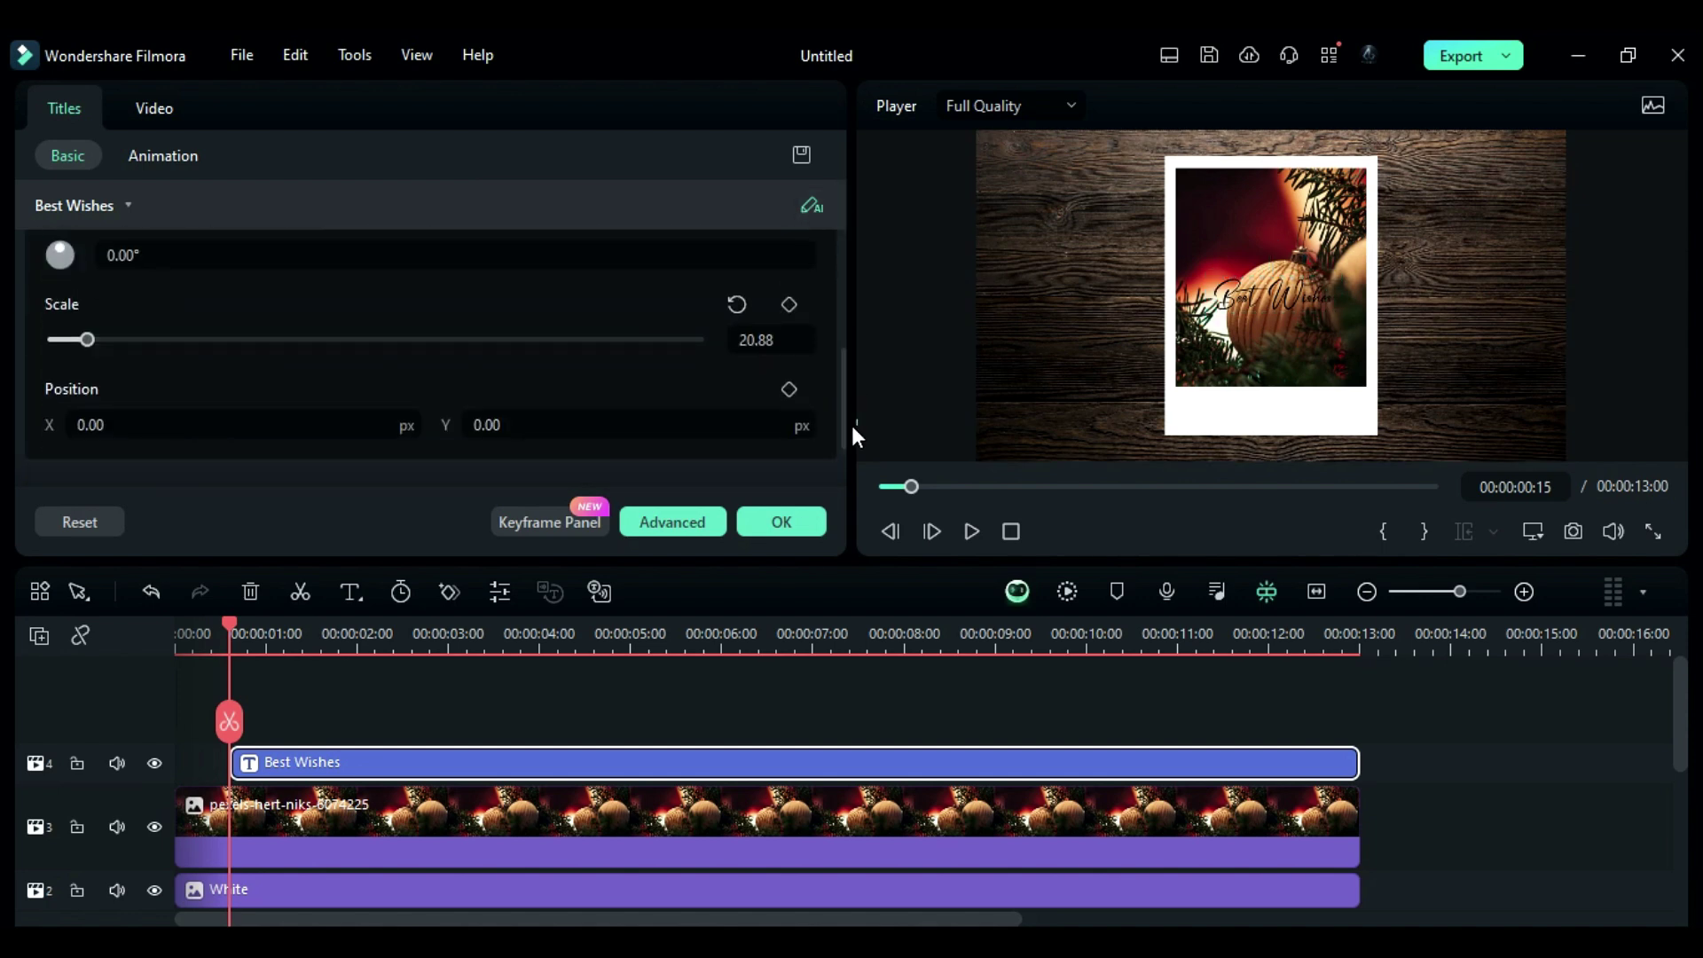
left_click_drag(493, 424, 337, 427)
- Give the caption a 1-second Type Writer entrance animation, then select all polaroid clips
left_click(161, 157)
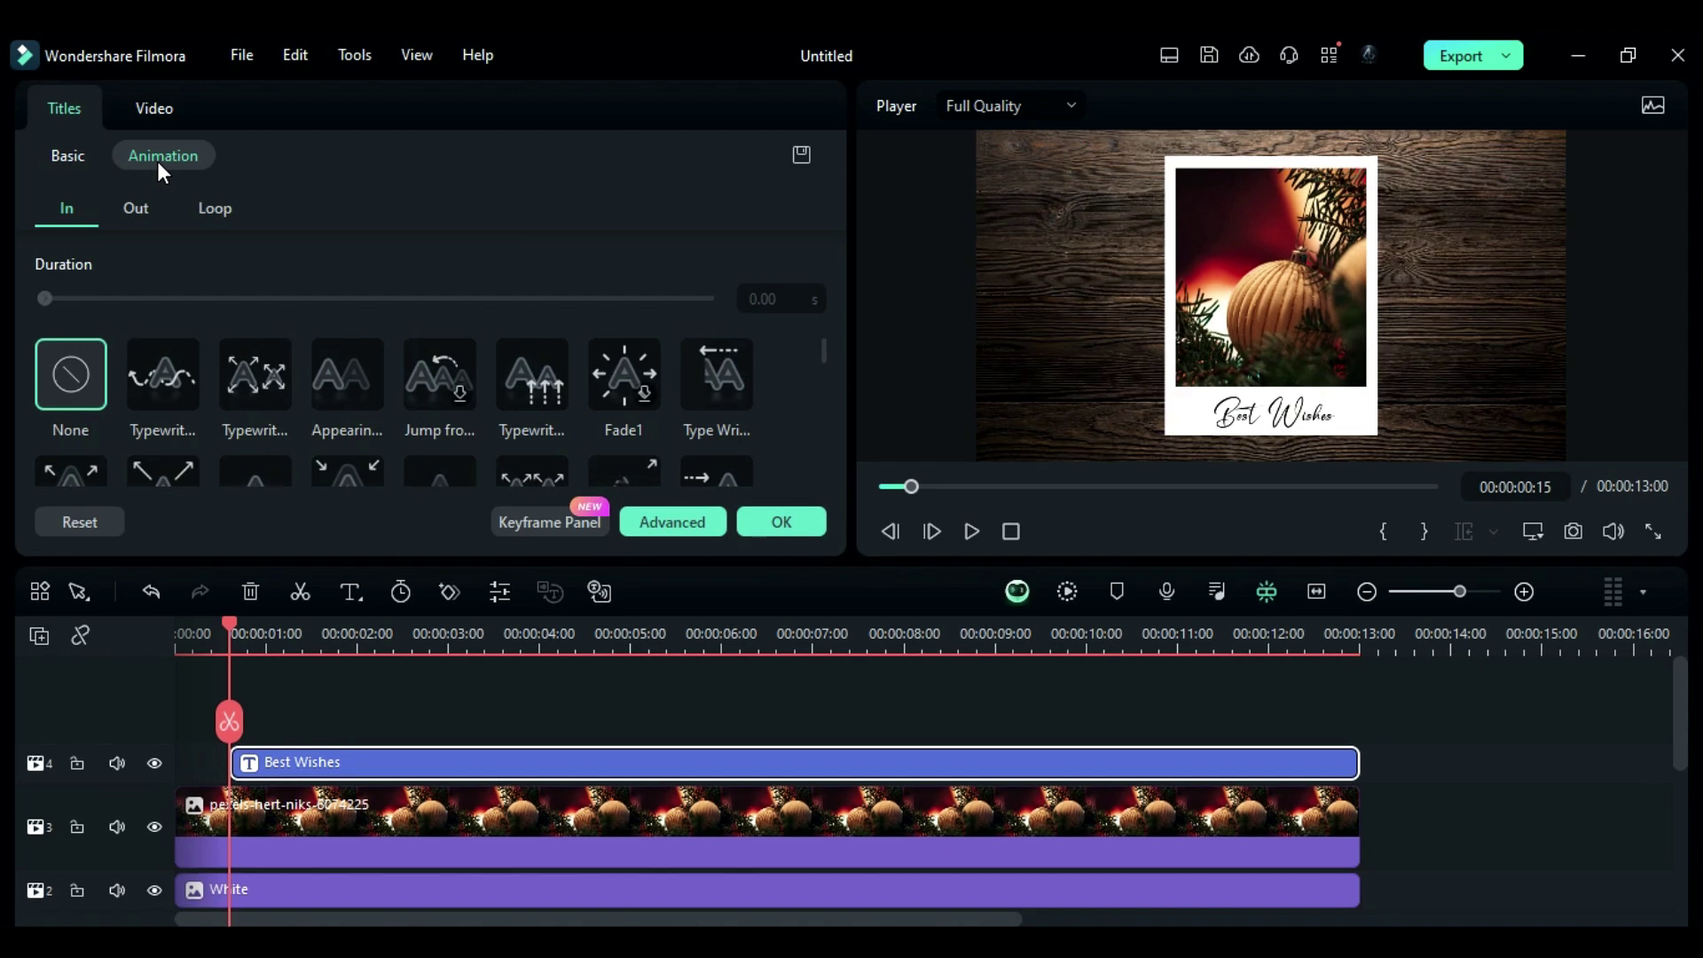
left_click(686, 375)
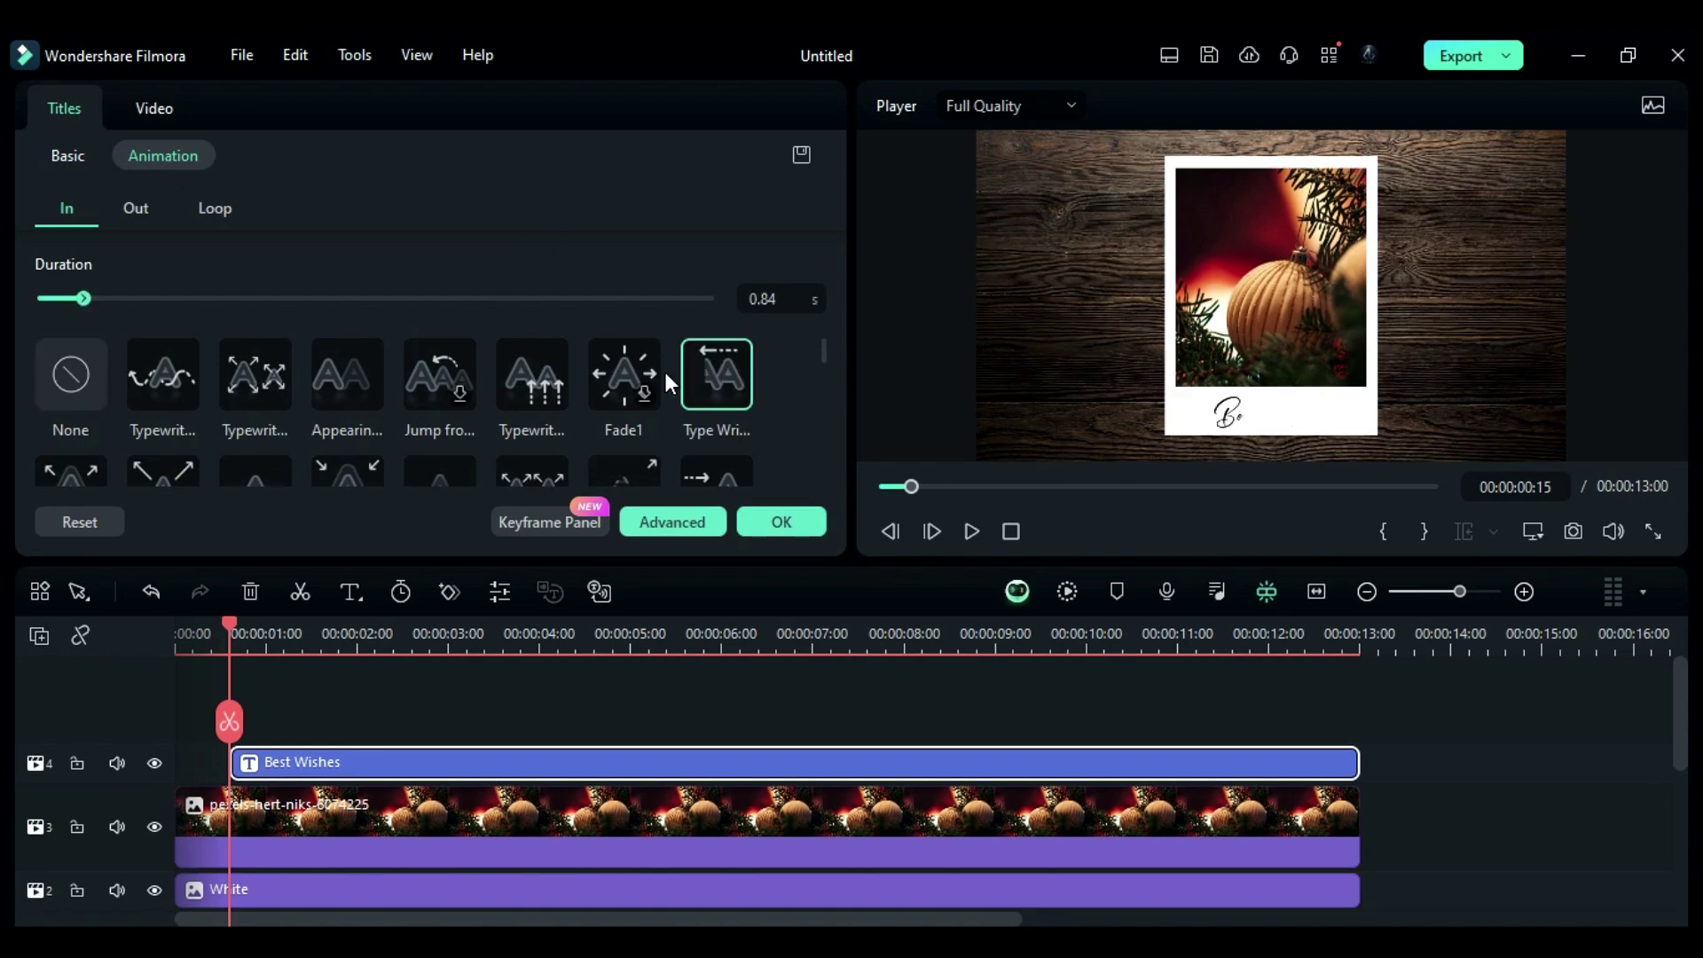
left_click(771, 301)
left_click(763, 530)
scroll(1390, 804, "down", 1)
left_click_drag(1398, 699, 1303, 817)
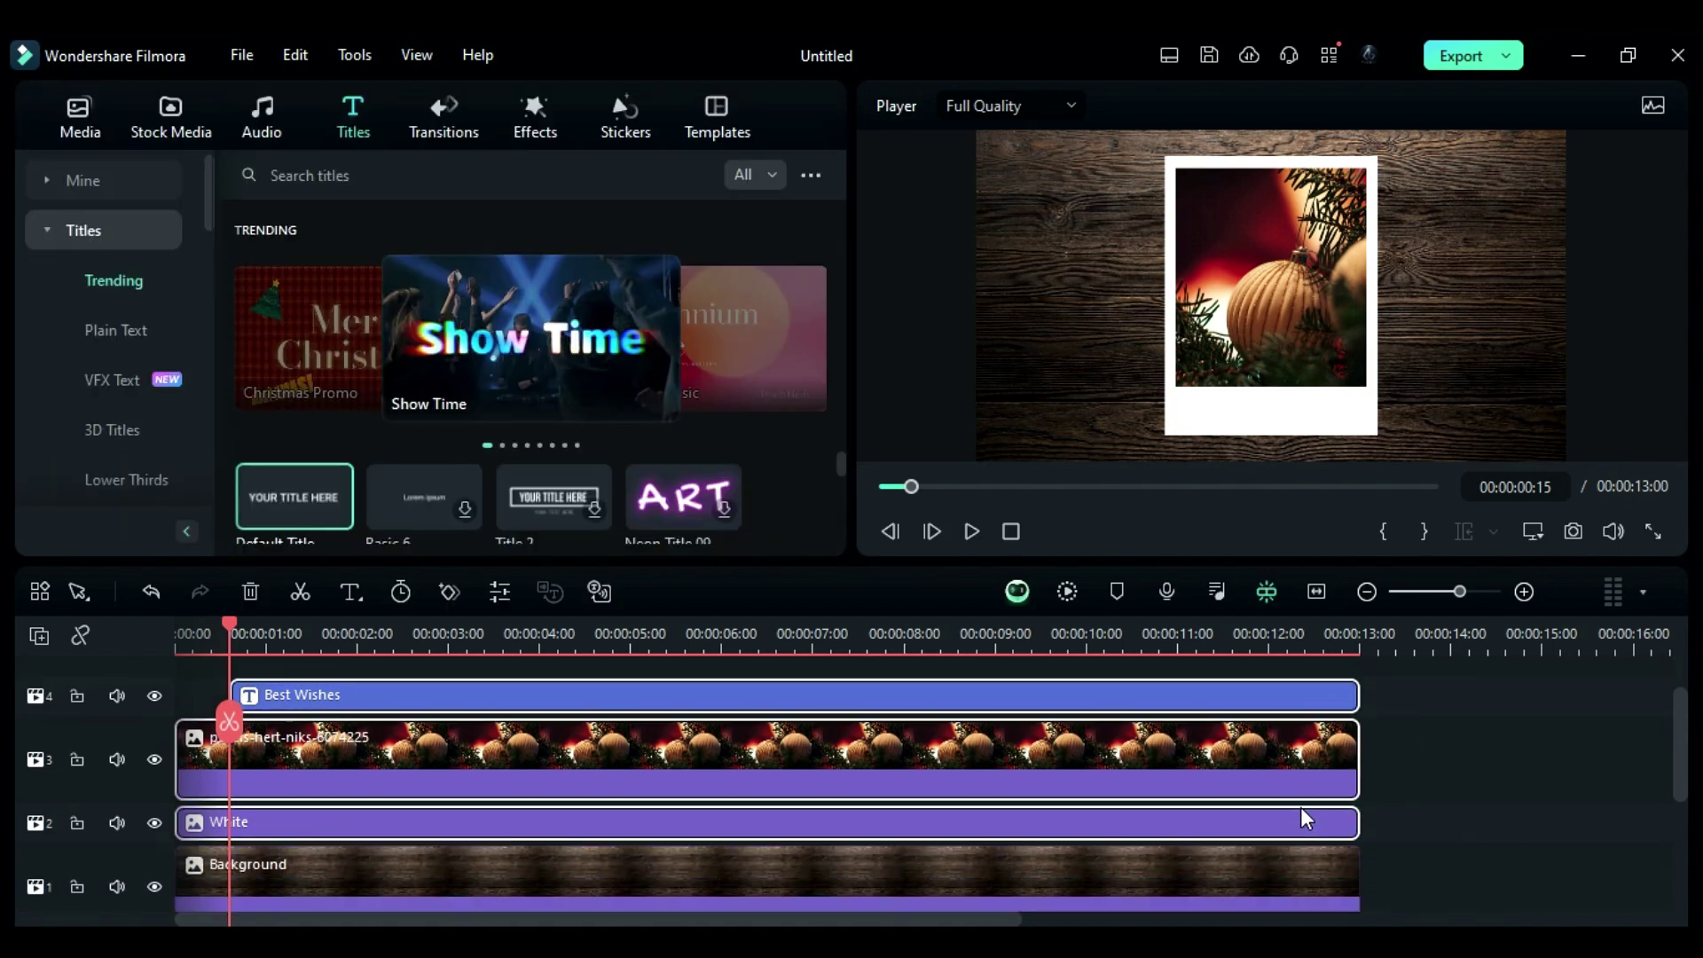
- Group the selected polaroid clips into a compound clip named 'image 01'
right_click(321, 758)
left_click(355, 172)
type("image 01")
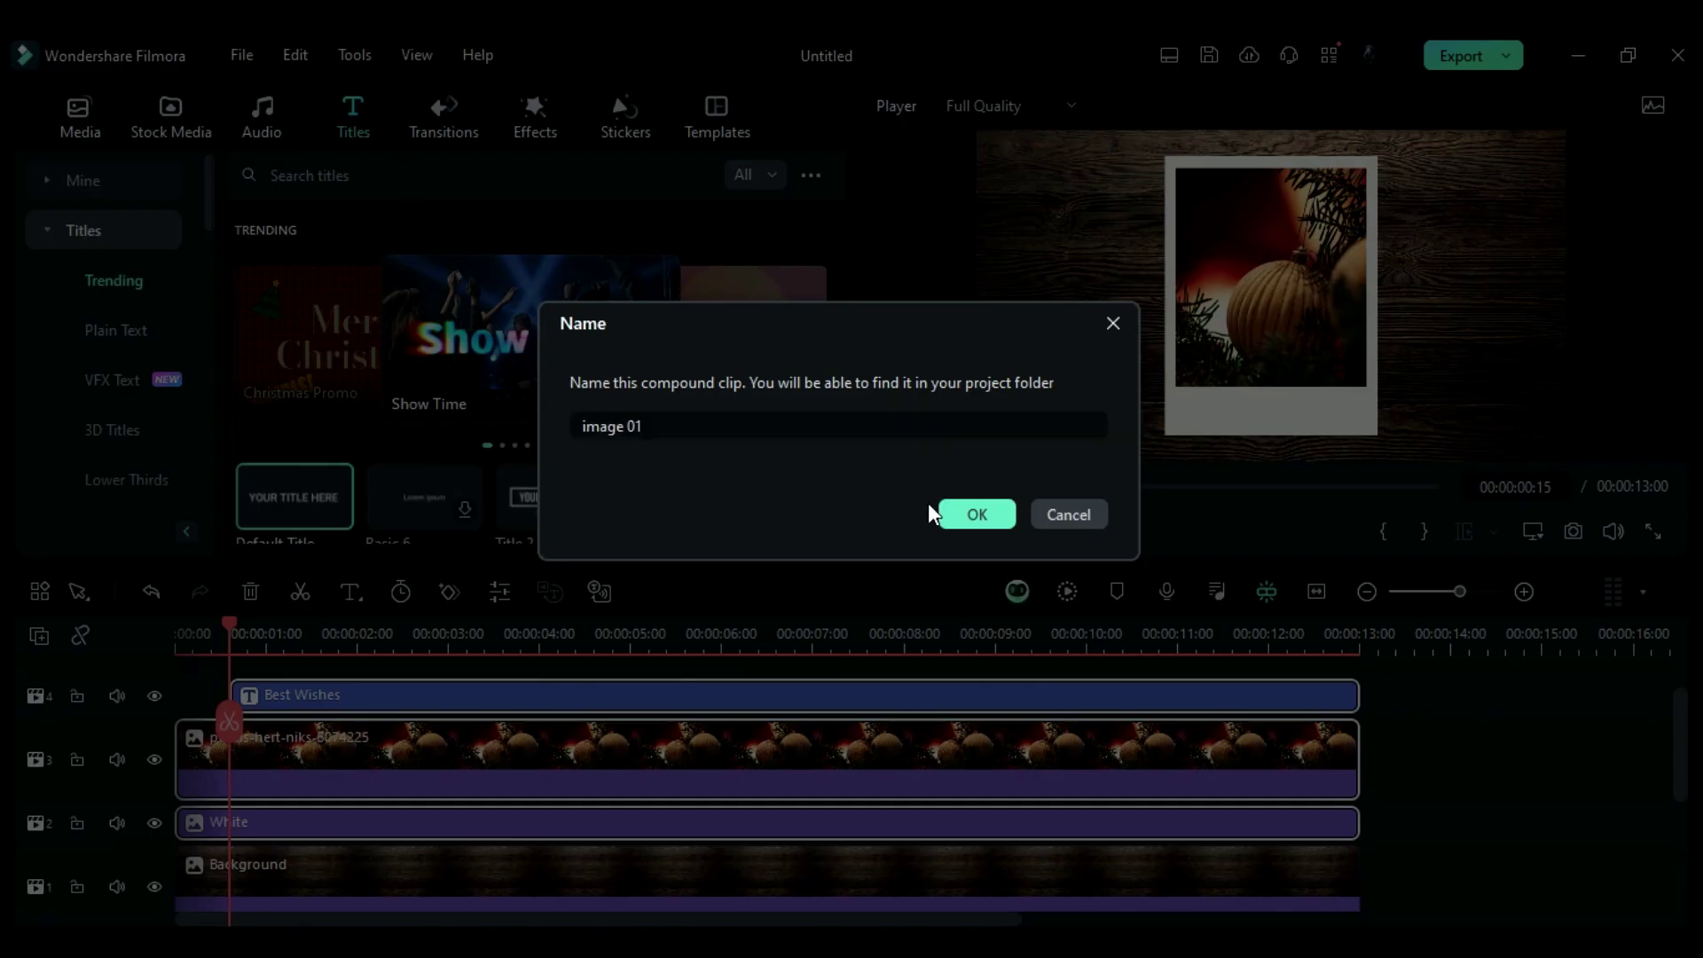
left_click(976, 516)
- Restore the separate polaroid layers and swap the photo for the star ornament picture
left_click(197, 644)
left_click_drag(197, 644, 173, 661)
left_click(136, 727)
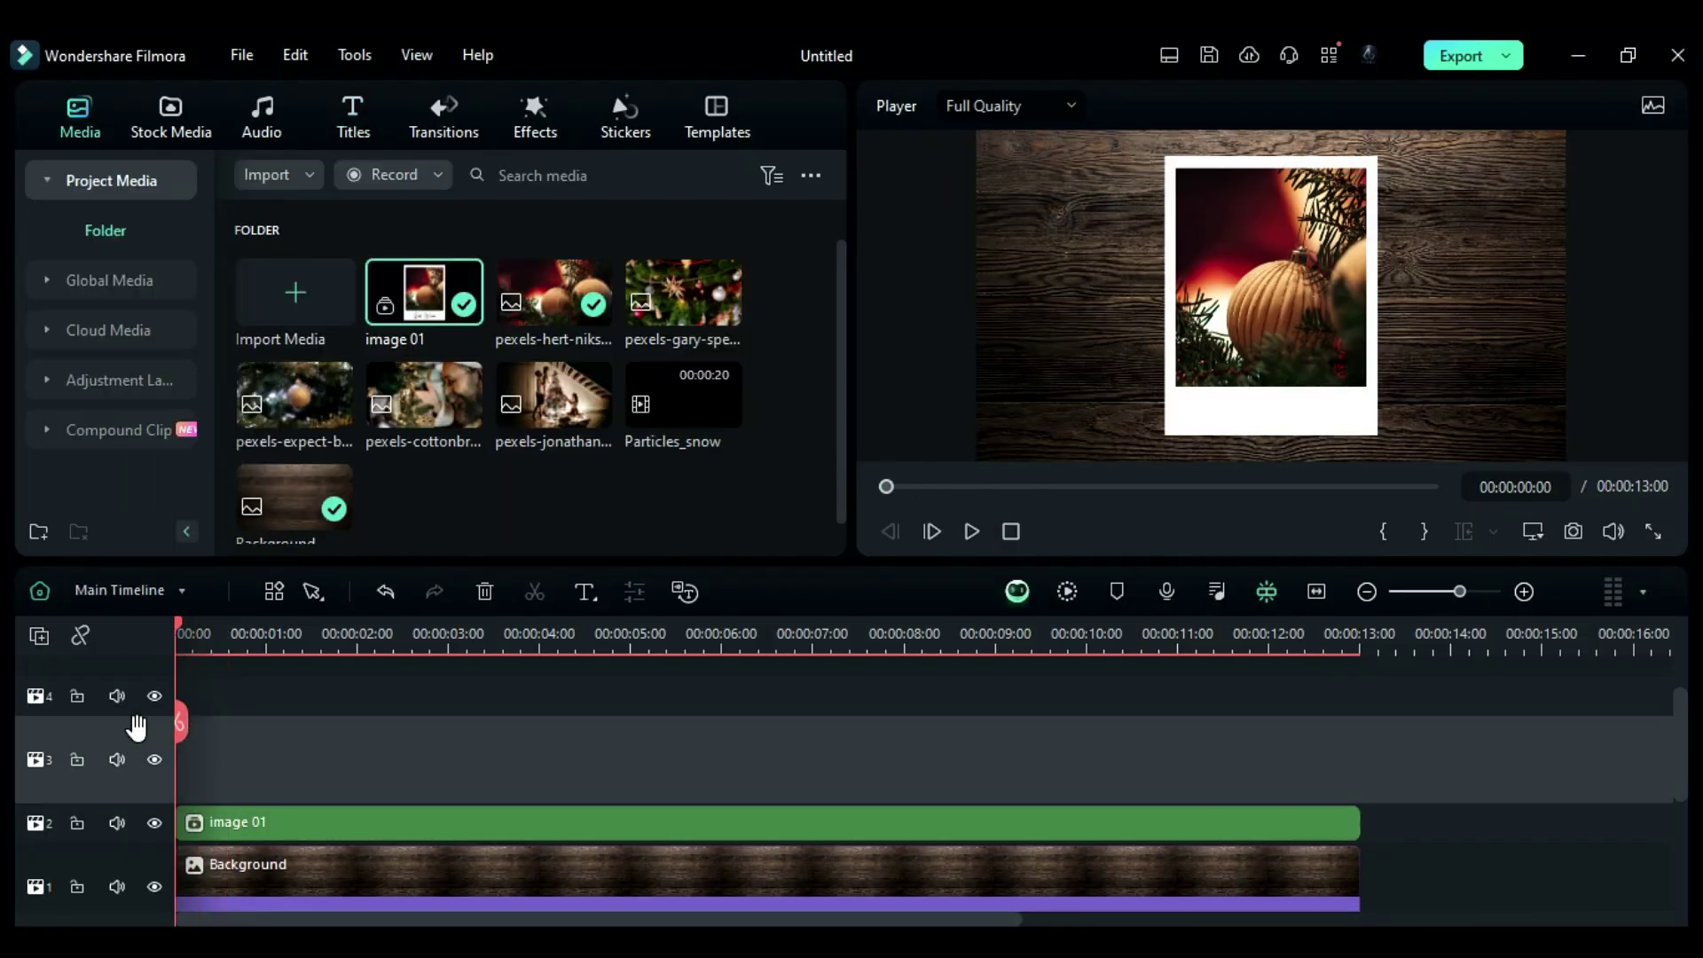
key("ctrl+z")
left_click(376, 636)
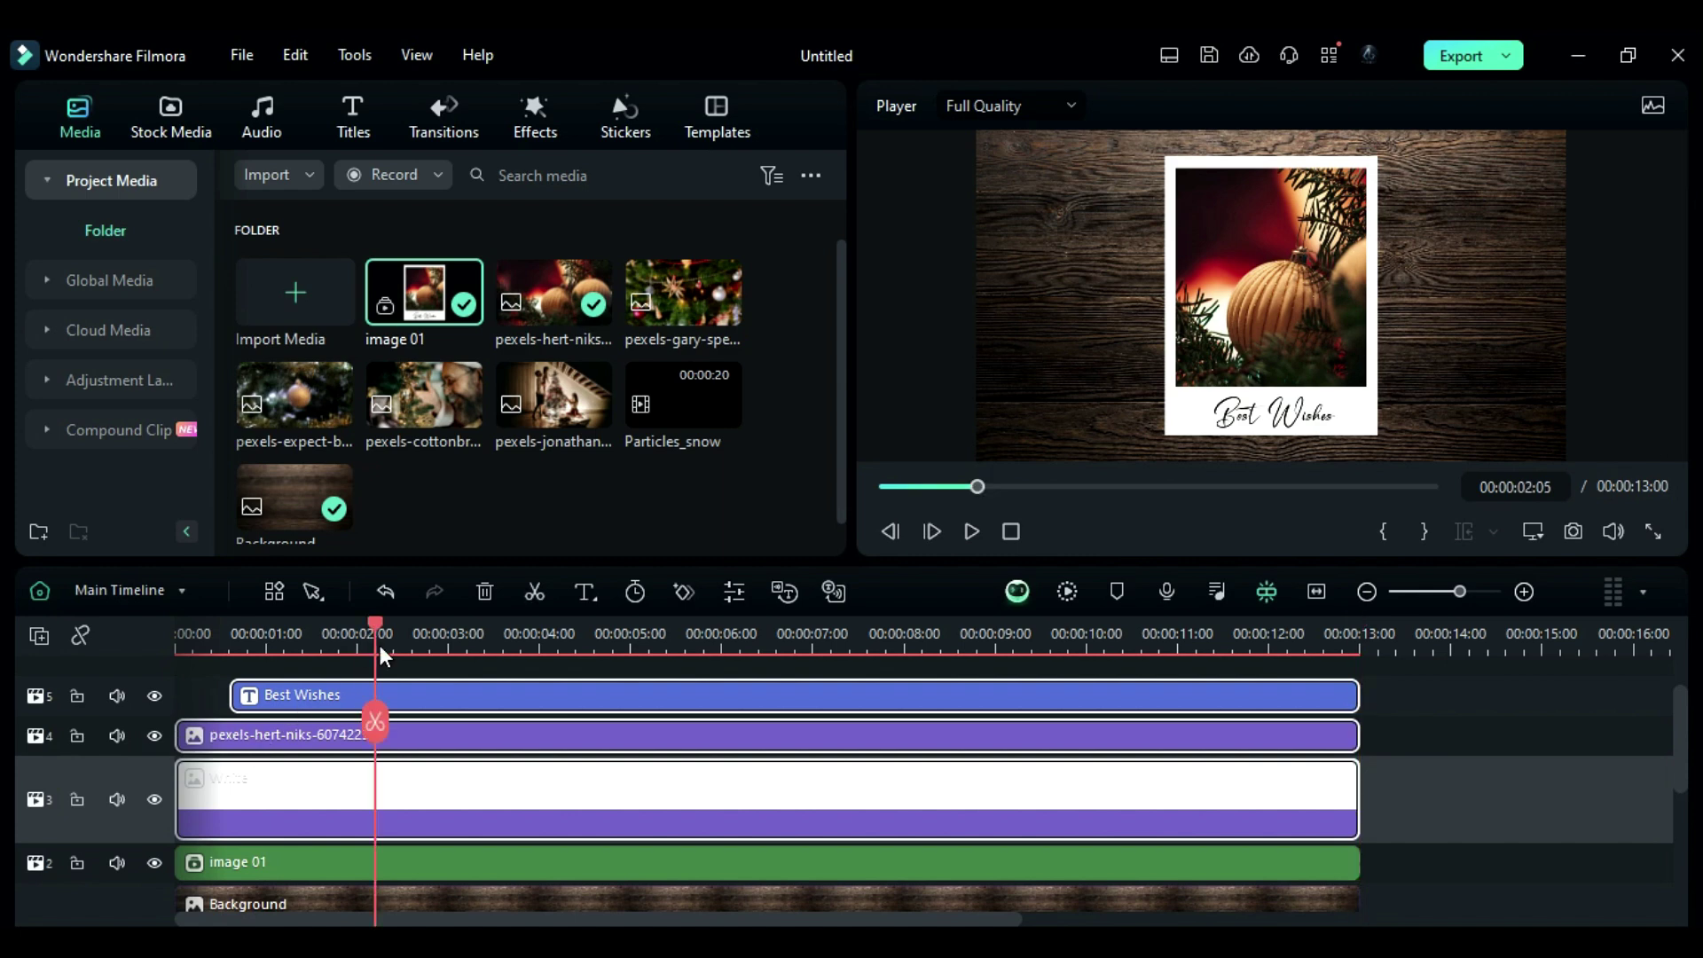
left_click(456, 745)
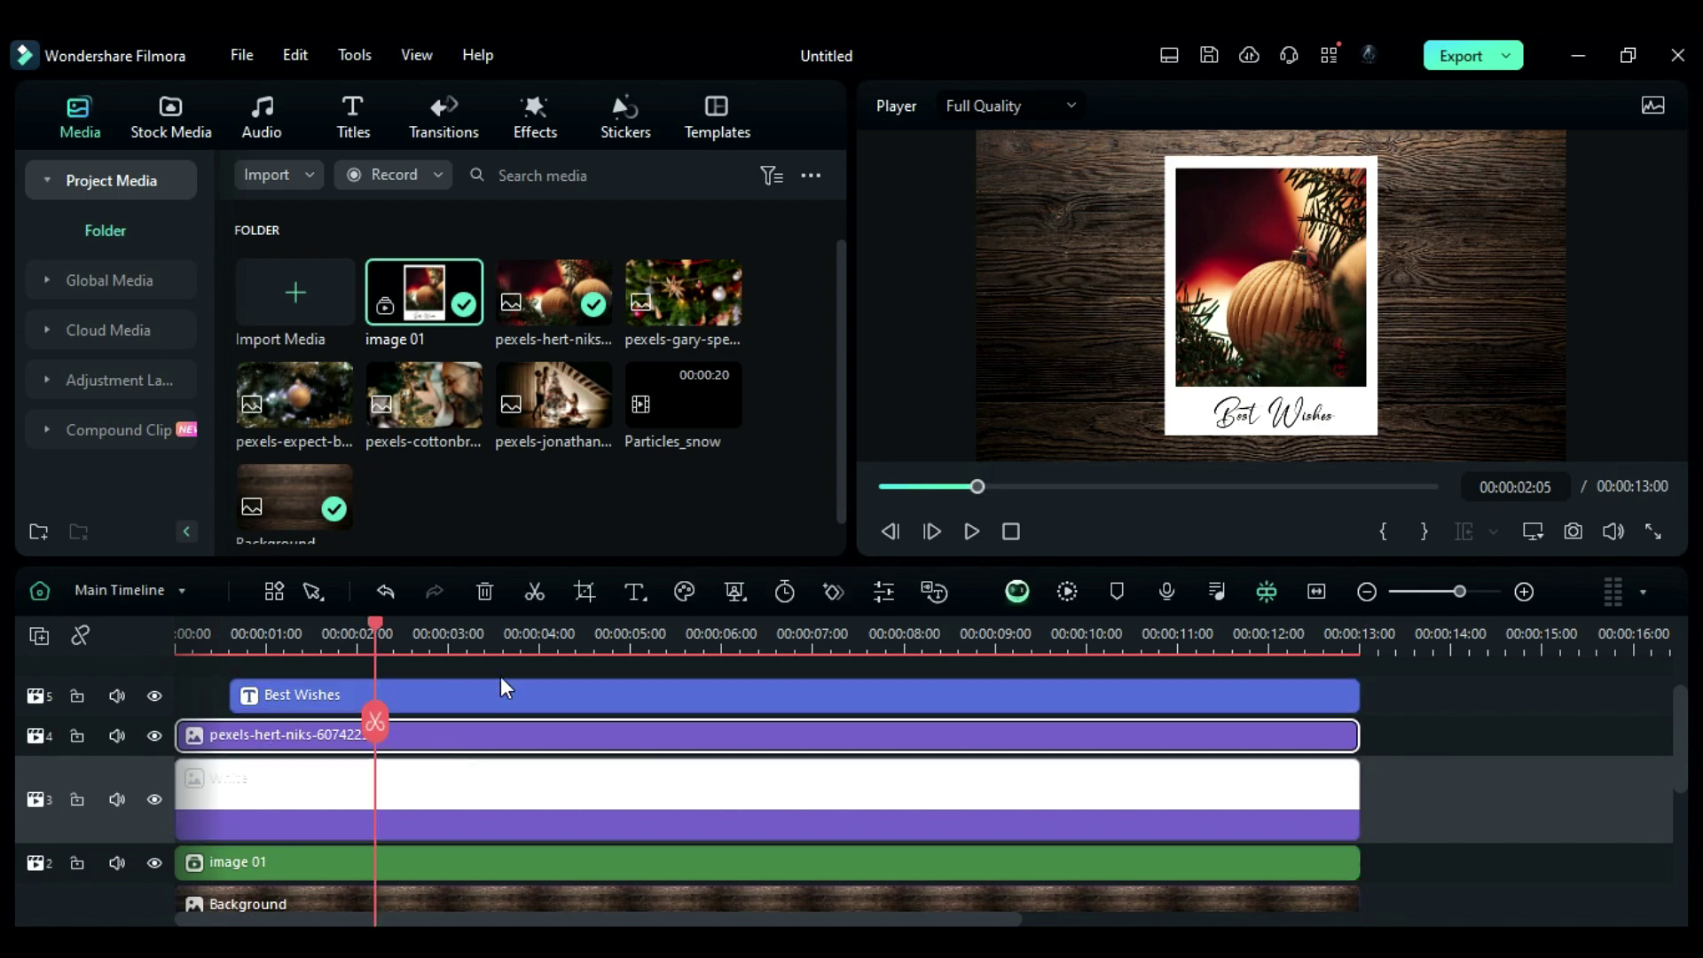
left_click_drag(671, 306, 503, 741)
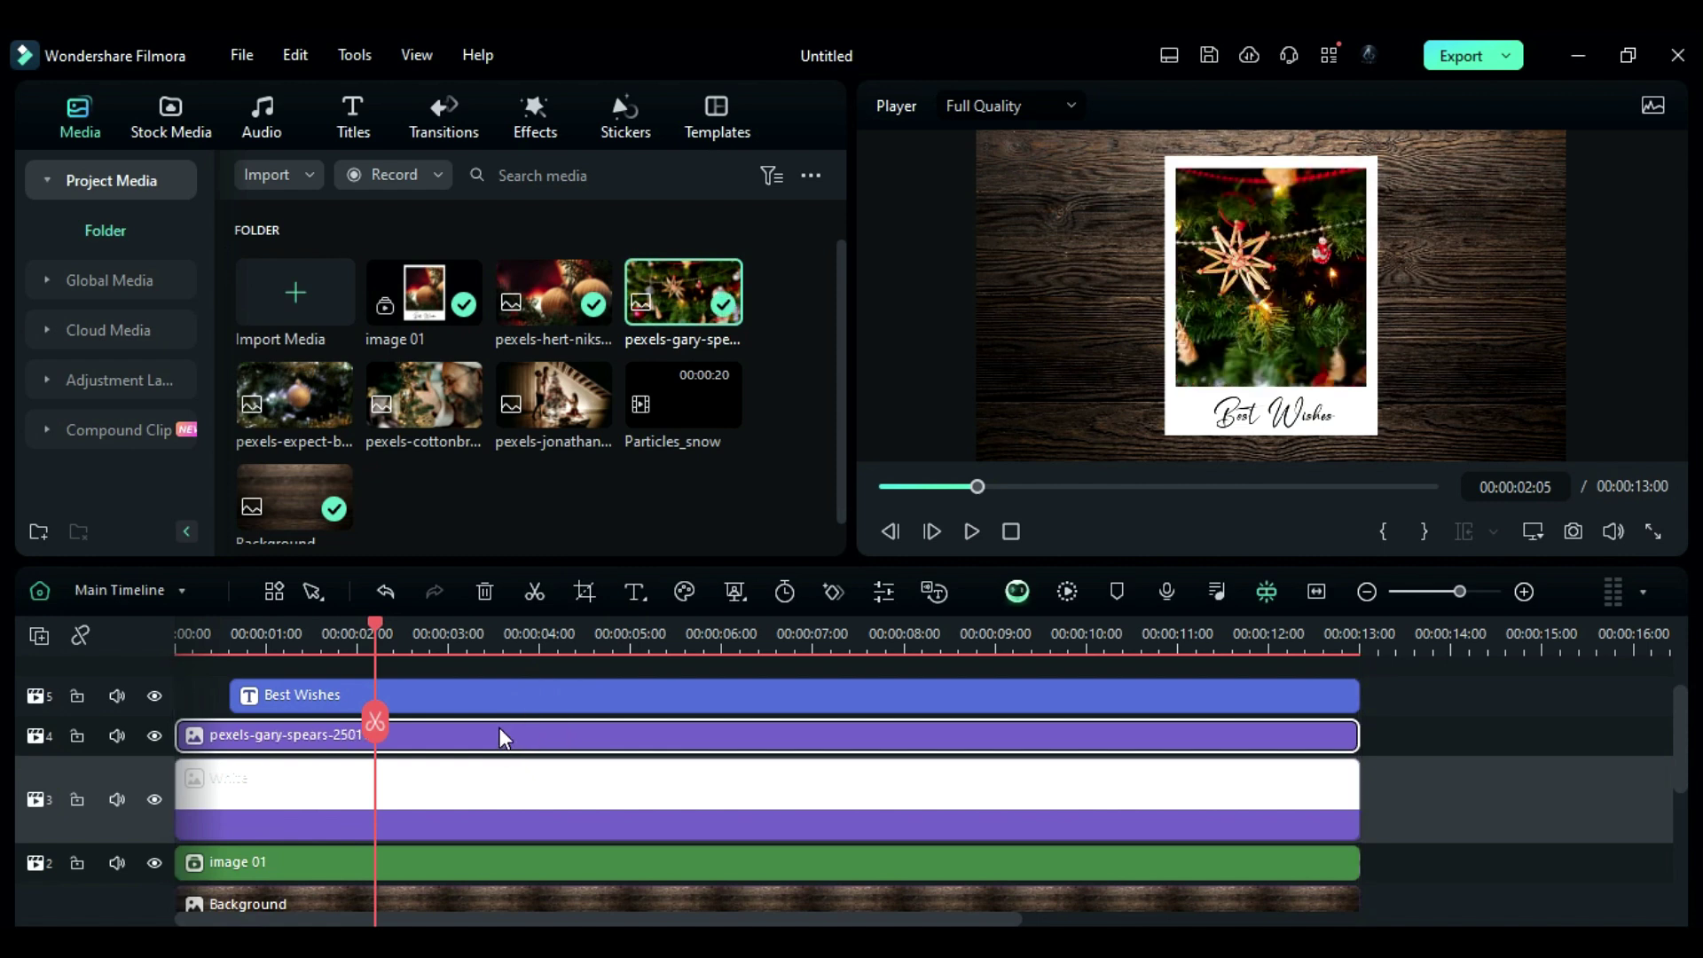
- Change the caption text to 'for a Wonderful'
double_click(502, 694)
left_click(494, 282)
key("ctrl+a")
type("for a Wonderfui")
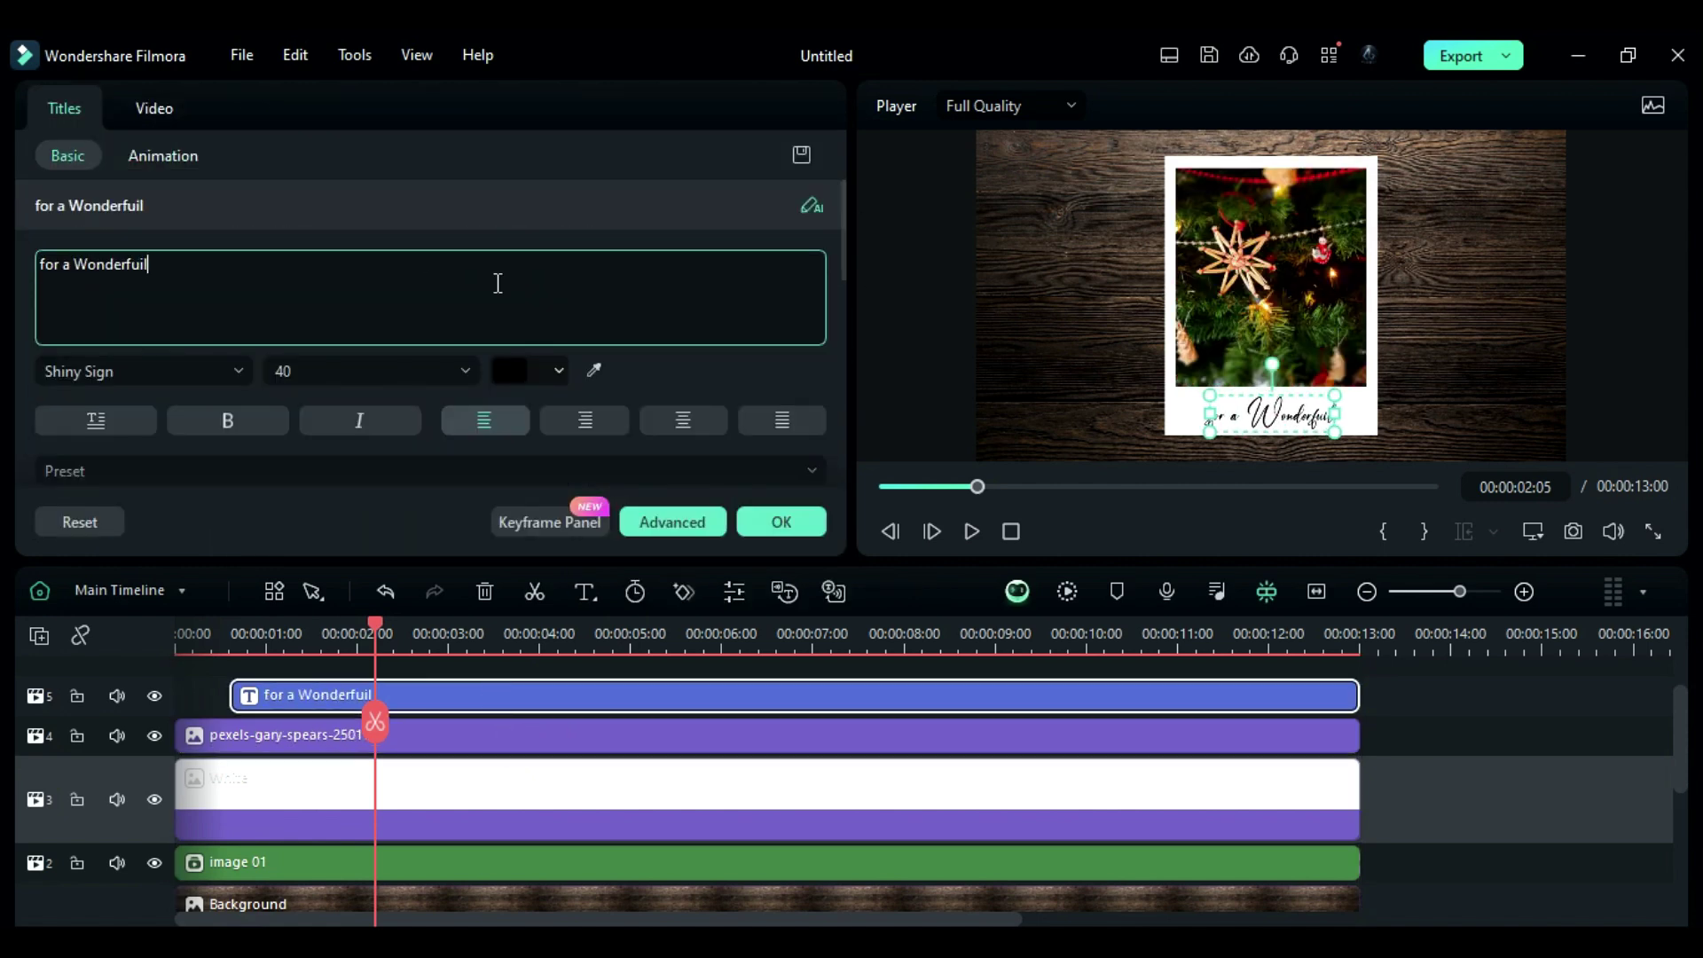
key("BackSpace")
type("l")
left_click(780, 522)
left_click(1334, 779)
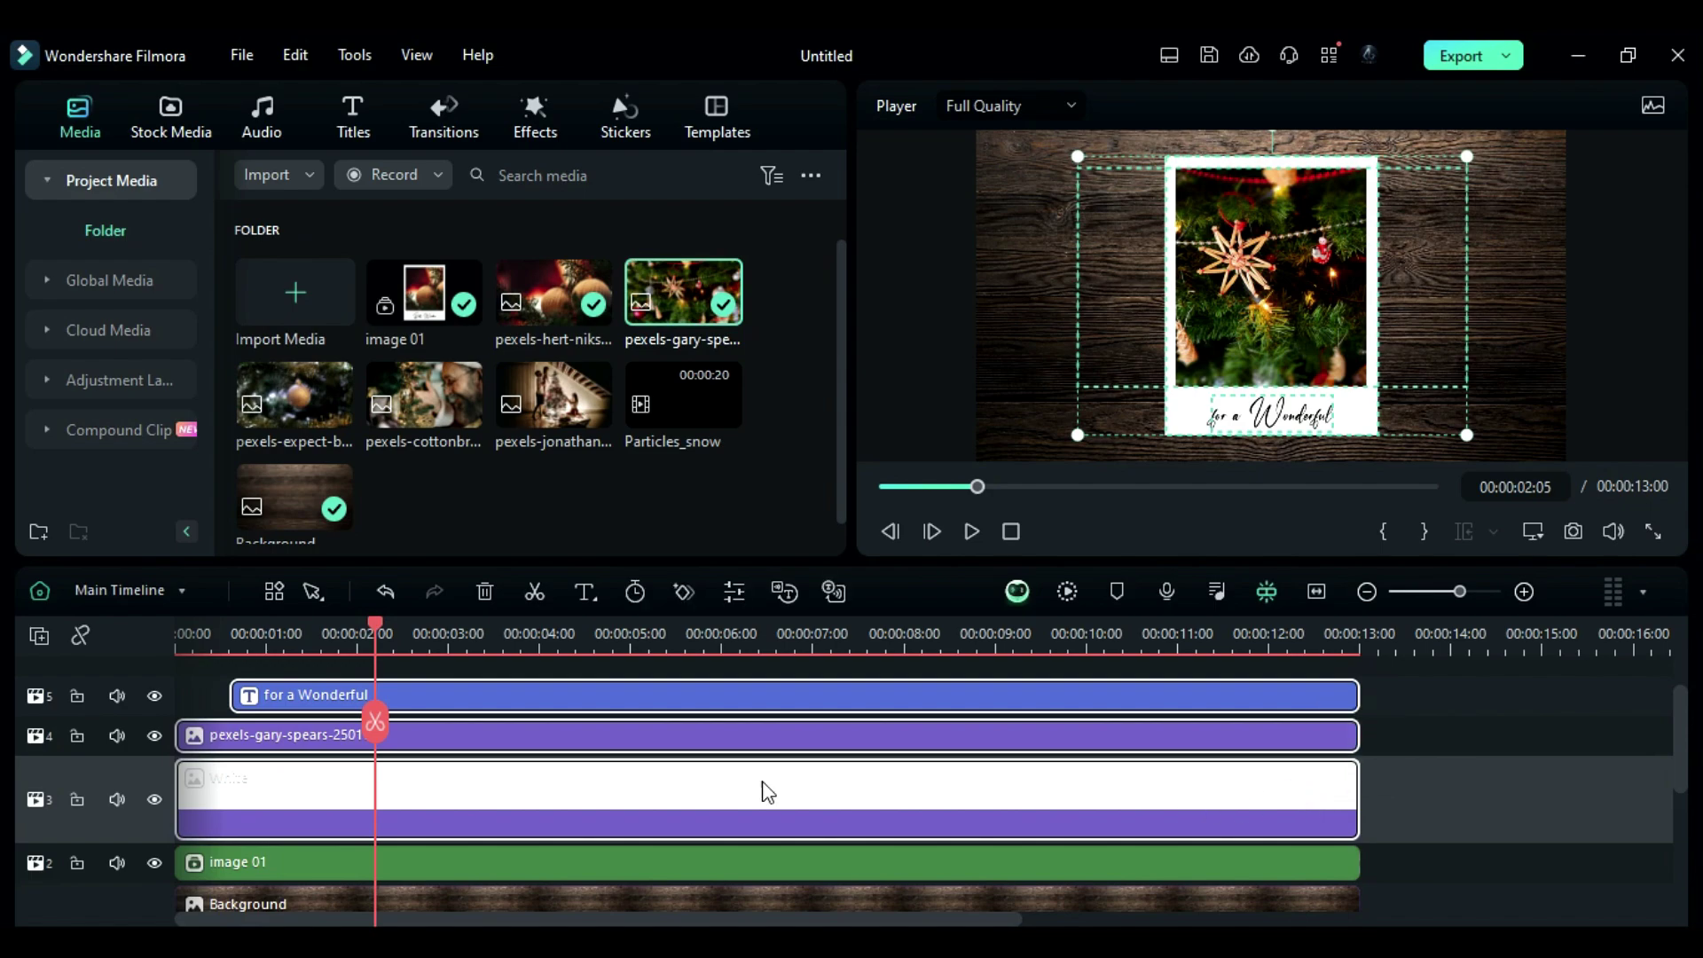
- Save this polaroid as compound clip 'image 02' and begin typing the next captions ('Season', 'and a NE')
right_click(633, 824)
left_click(710, 165)
type("image 02")
left_click(977, 514)
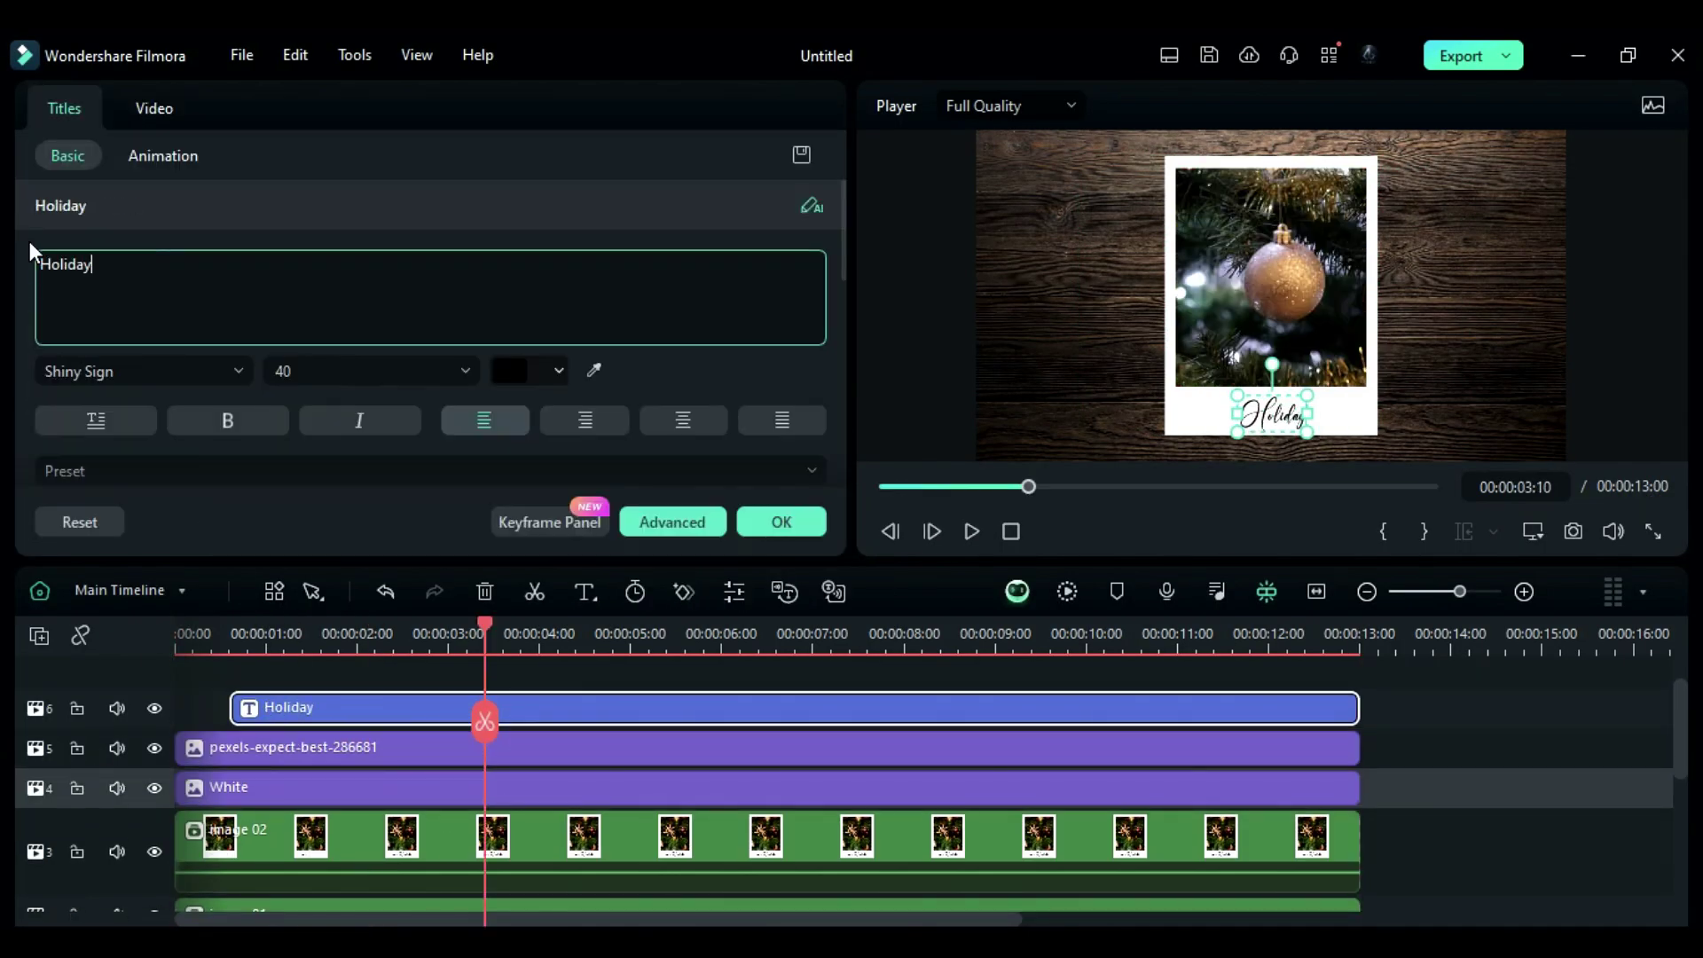
type("Season")
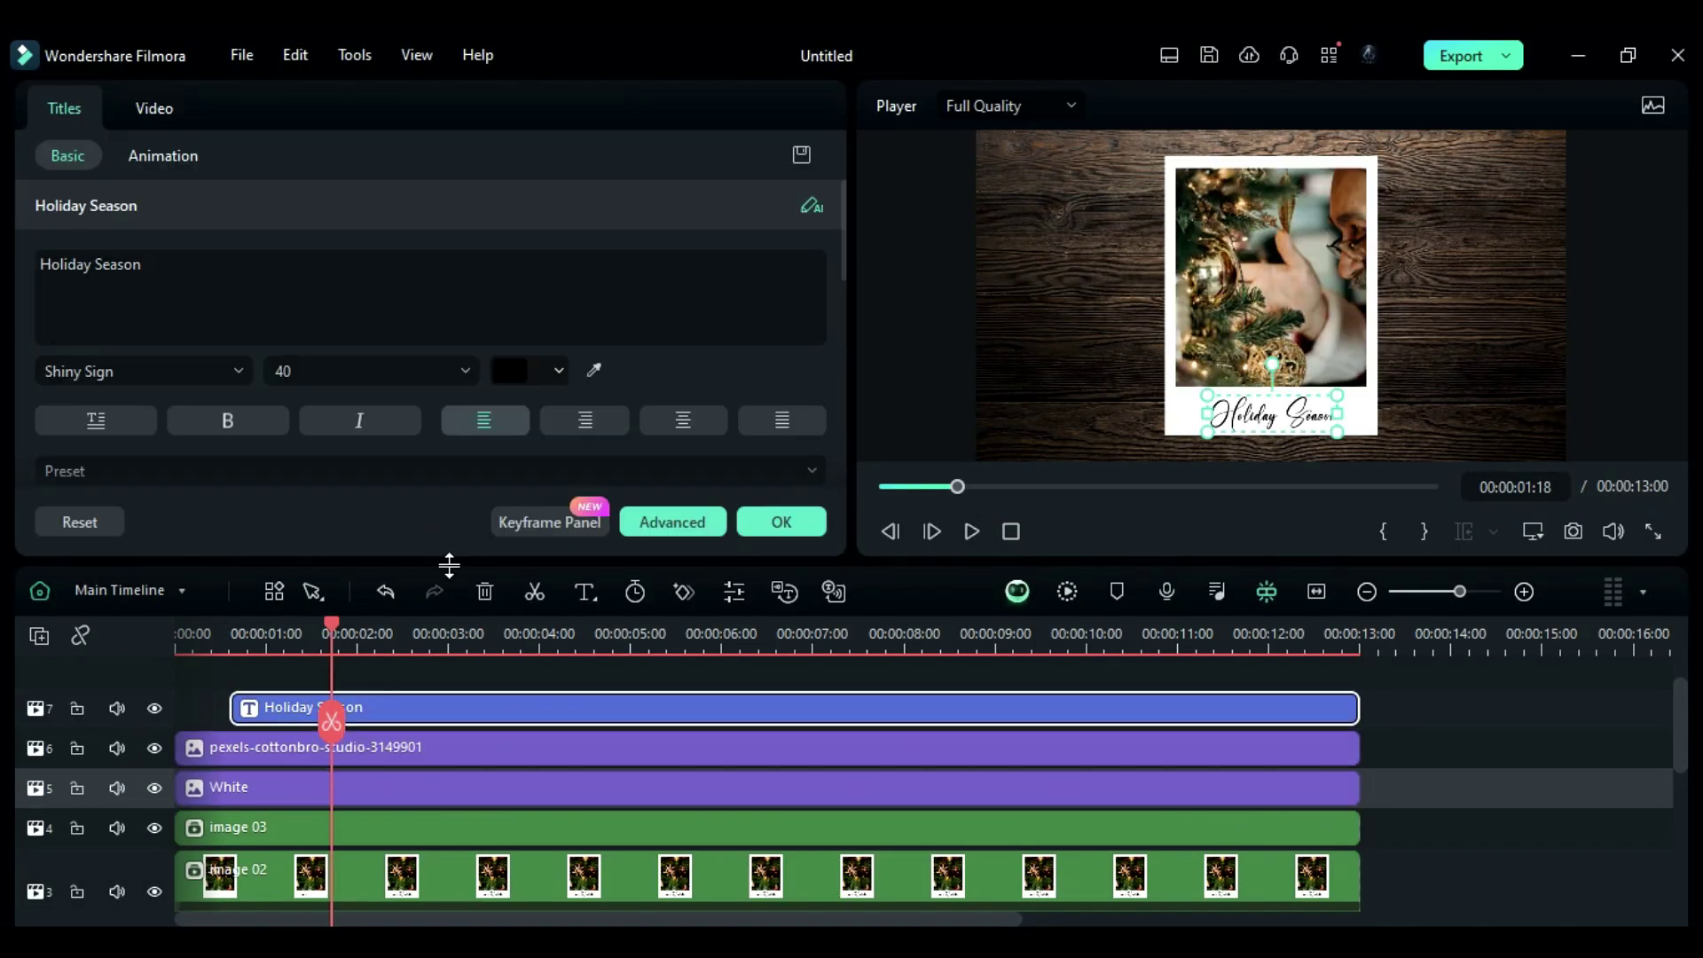
type("and a NE")
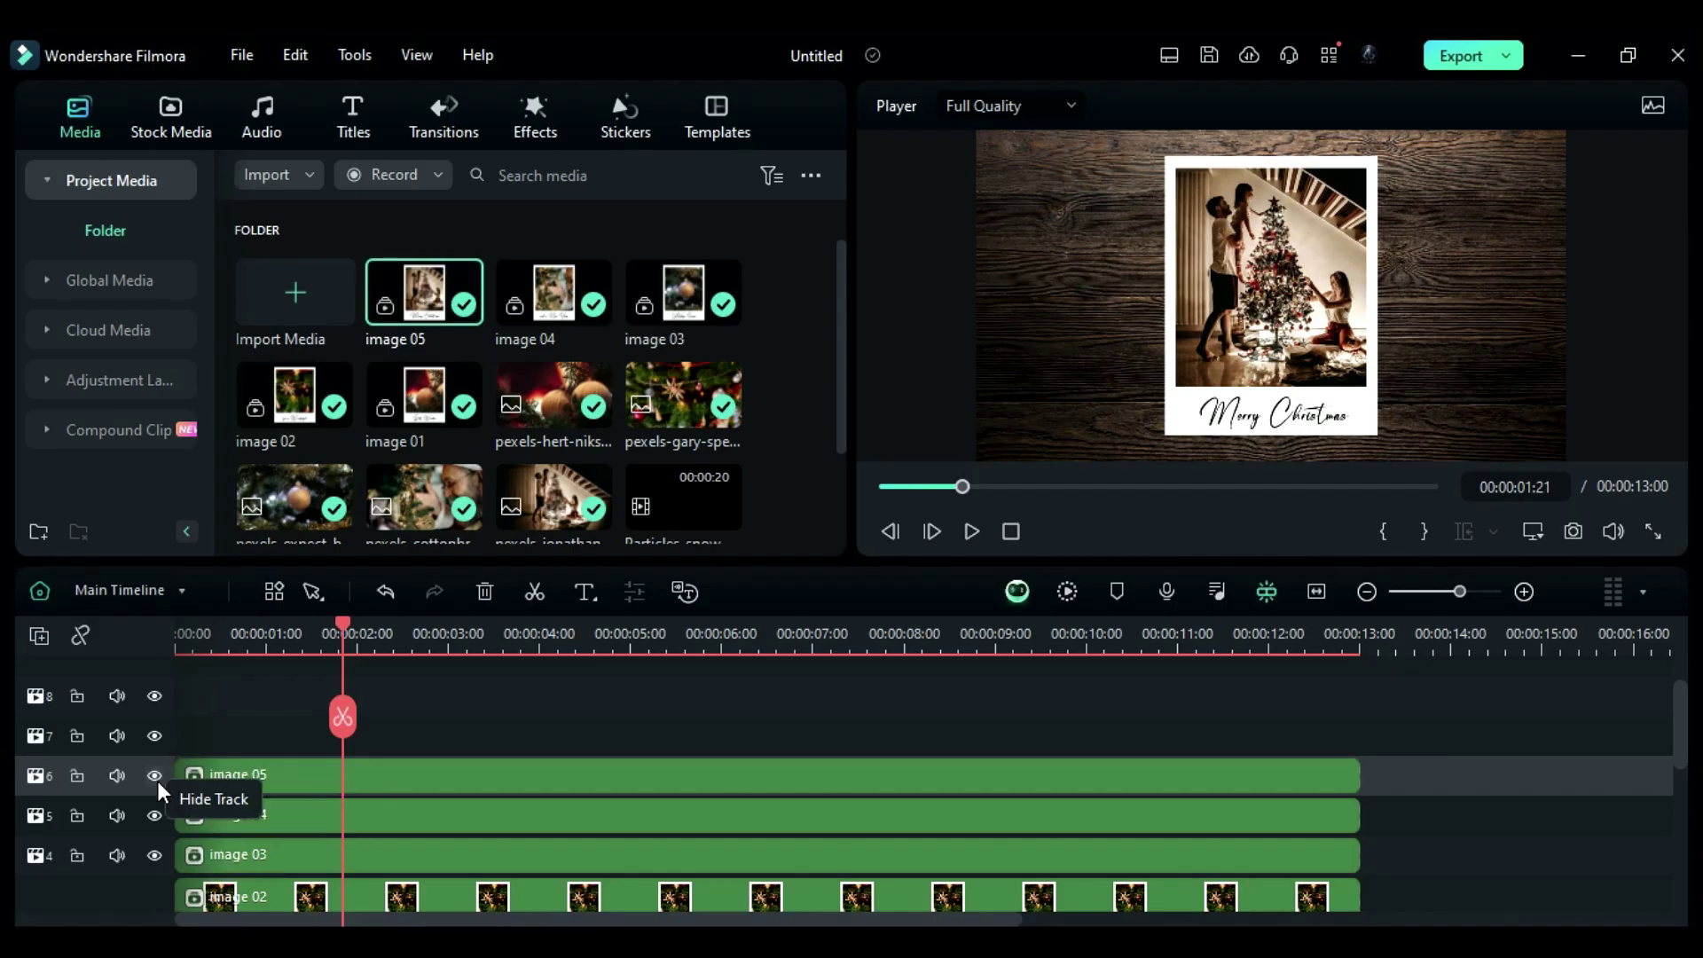
- Hide the image 02–05 tracks and place image 01 from 1:00 to 13:00
left_click(155, 776)
left_click(155, 815)
left_click(155, 855)
scroll(155, 852, "down", 2)
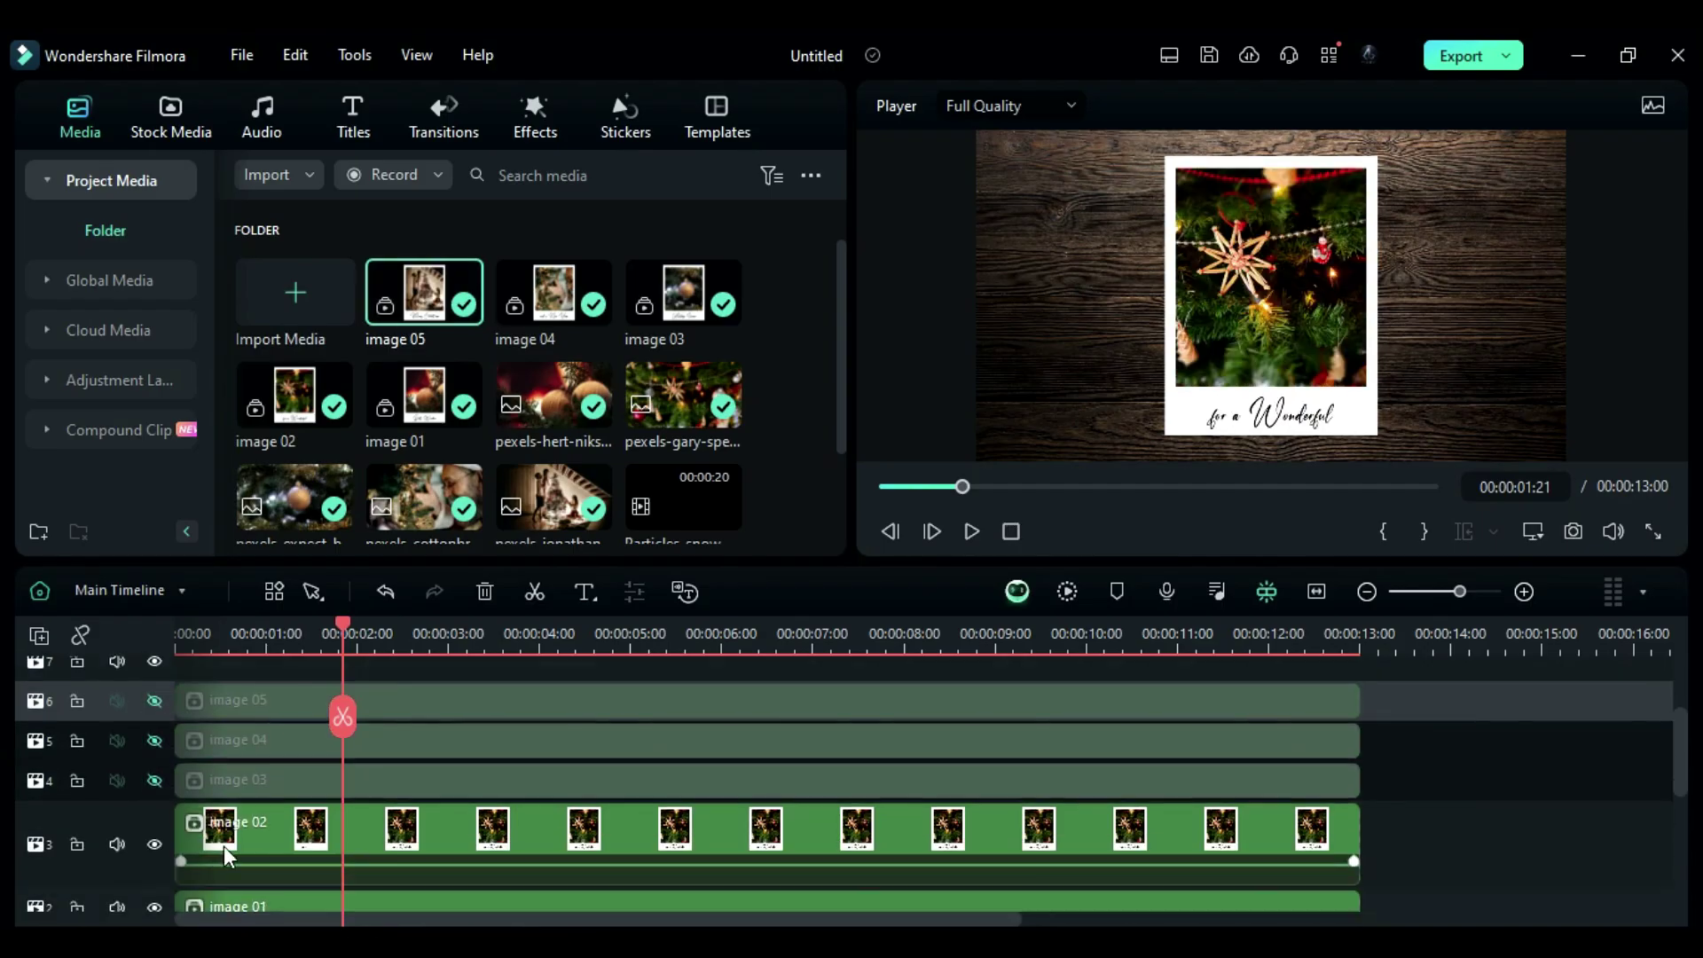
left_click(152, 817)
scroll(354, 787, "down", 2)
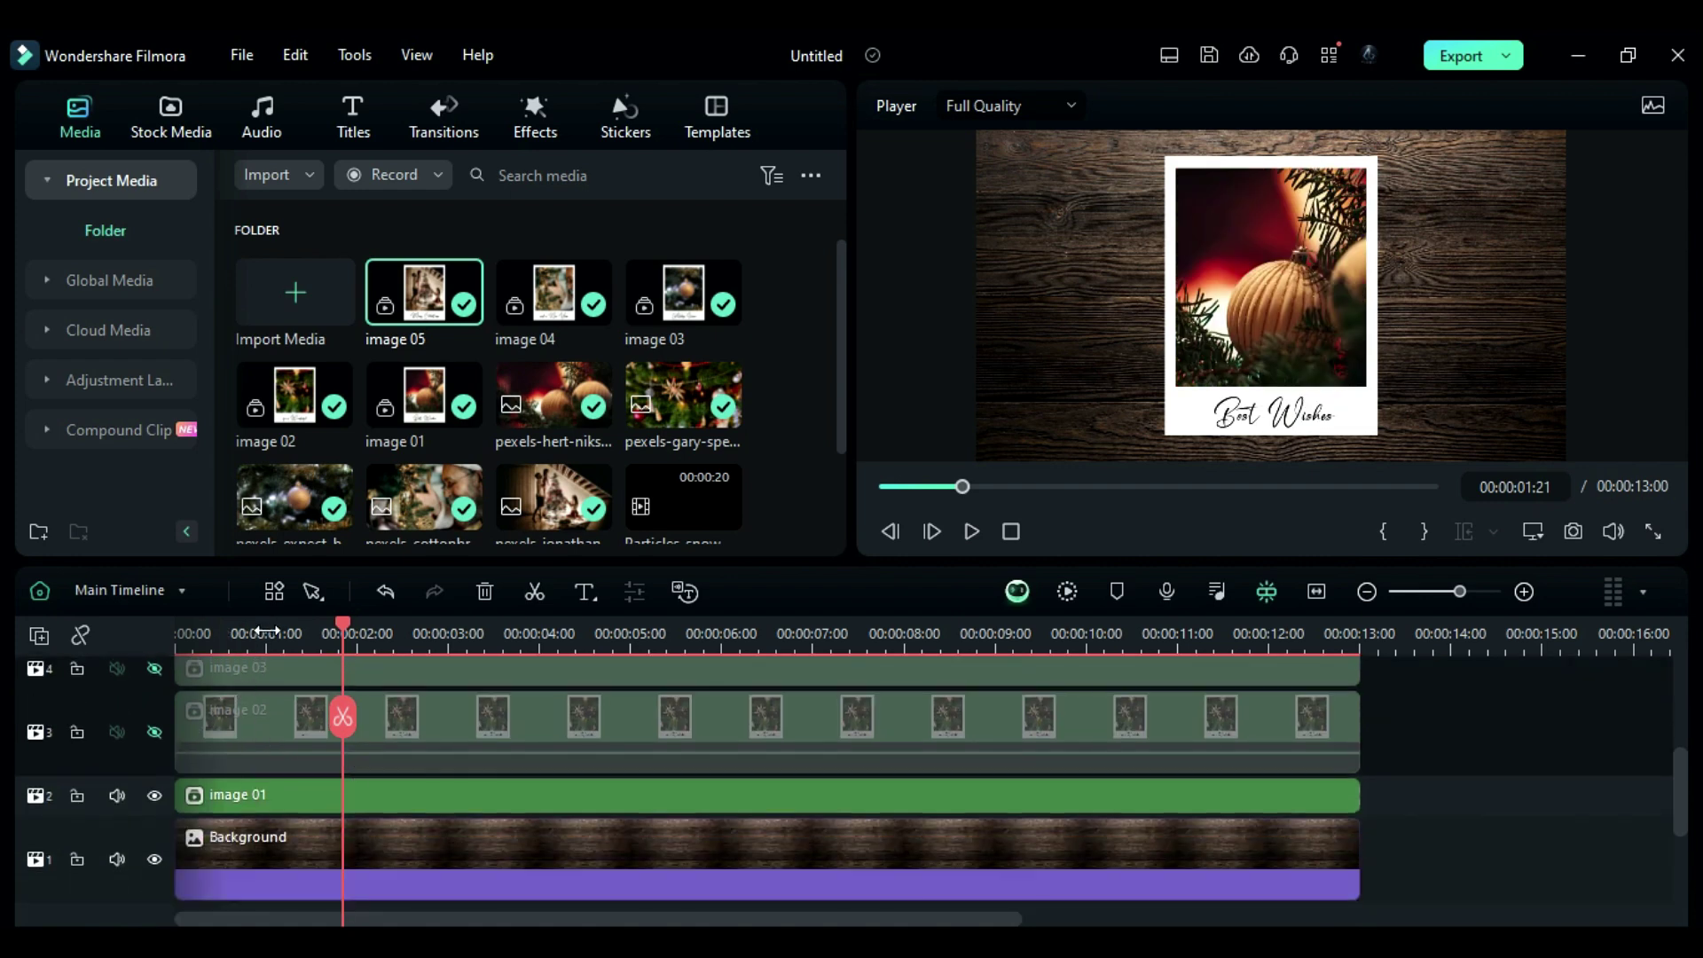
left_click(265, 631)
left_click_drag(306, 792, 408, 794)
left_click_drag(1442, 784, 1357, 784)
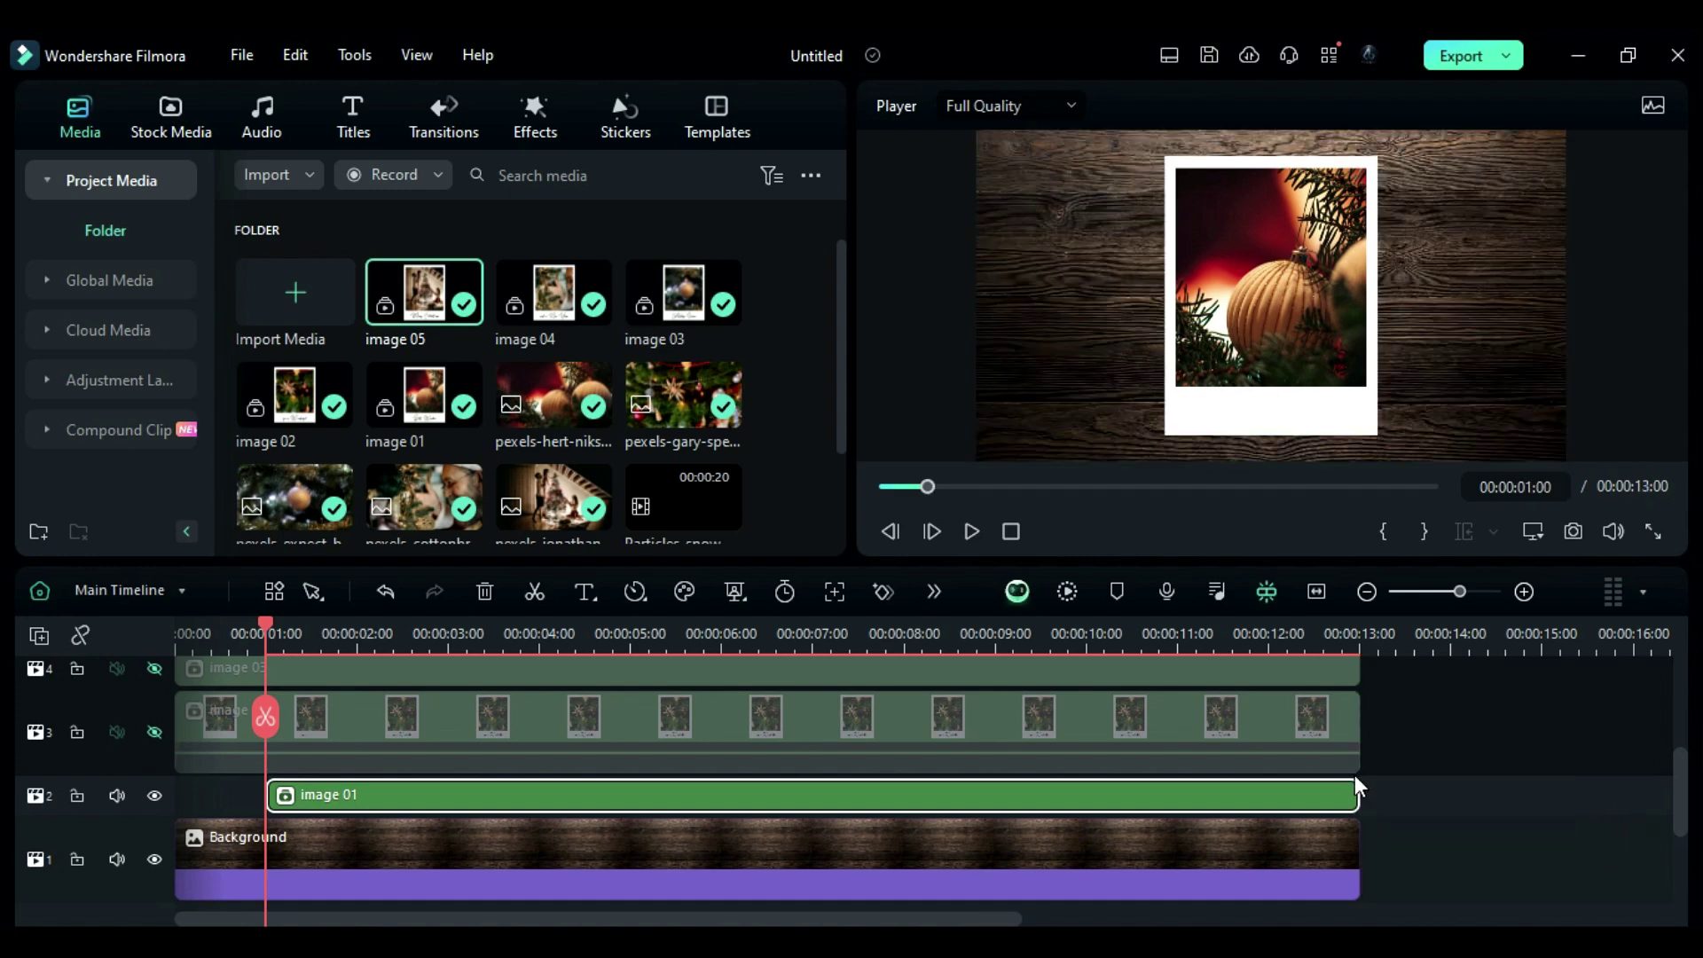
- At 1:00, enlarge image 01 off-screen at position -98/-1460, rotate 2°, and keyframe scale and position
double_click(588, 795)
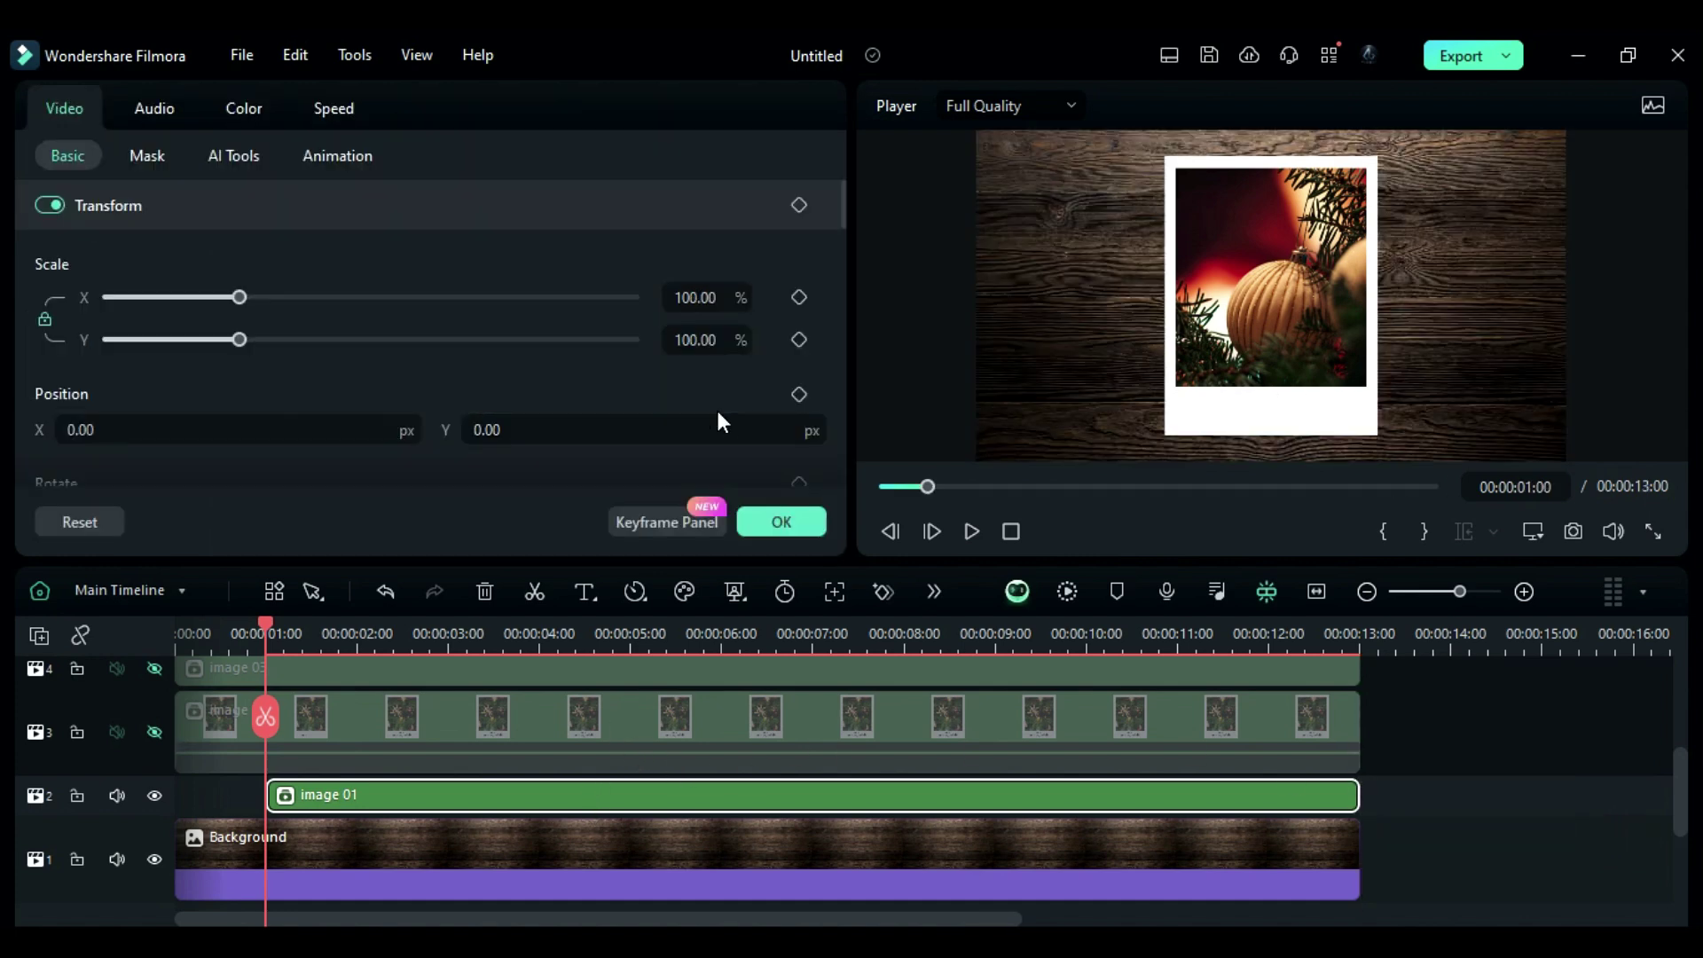
left_click(696, 338)
type("23")
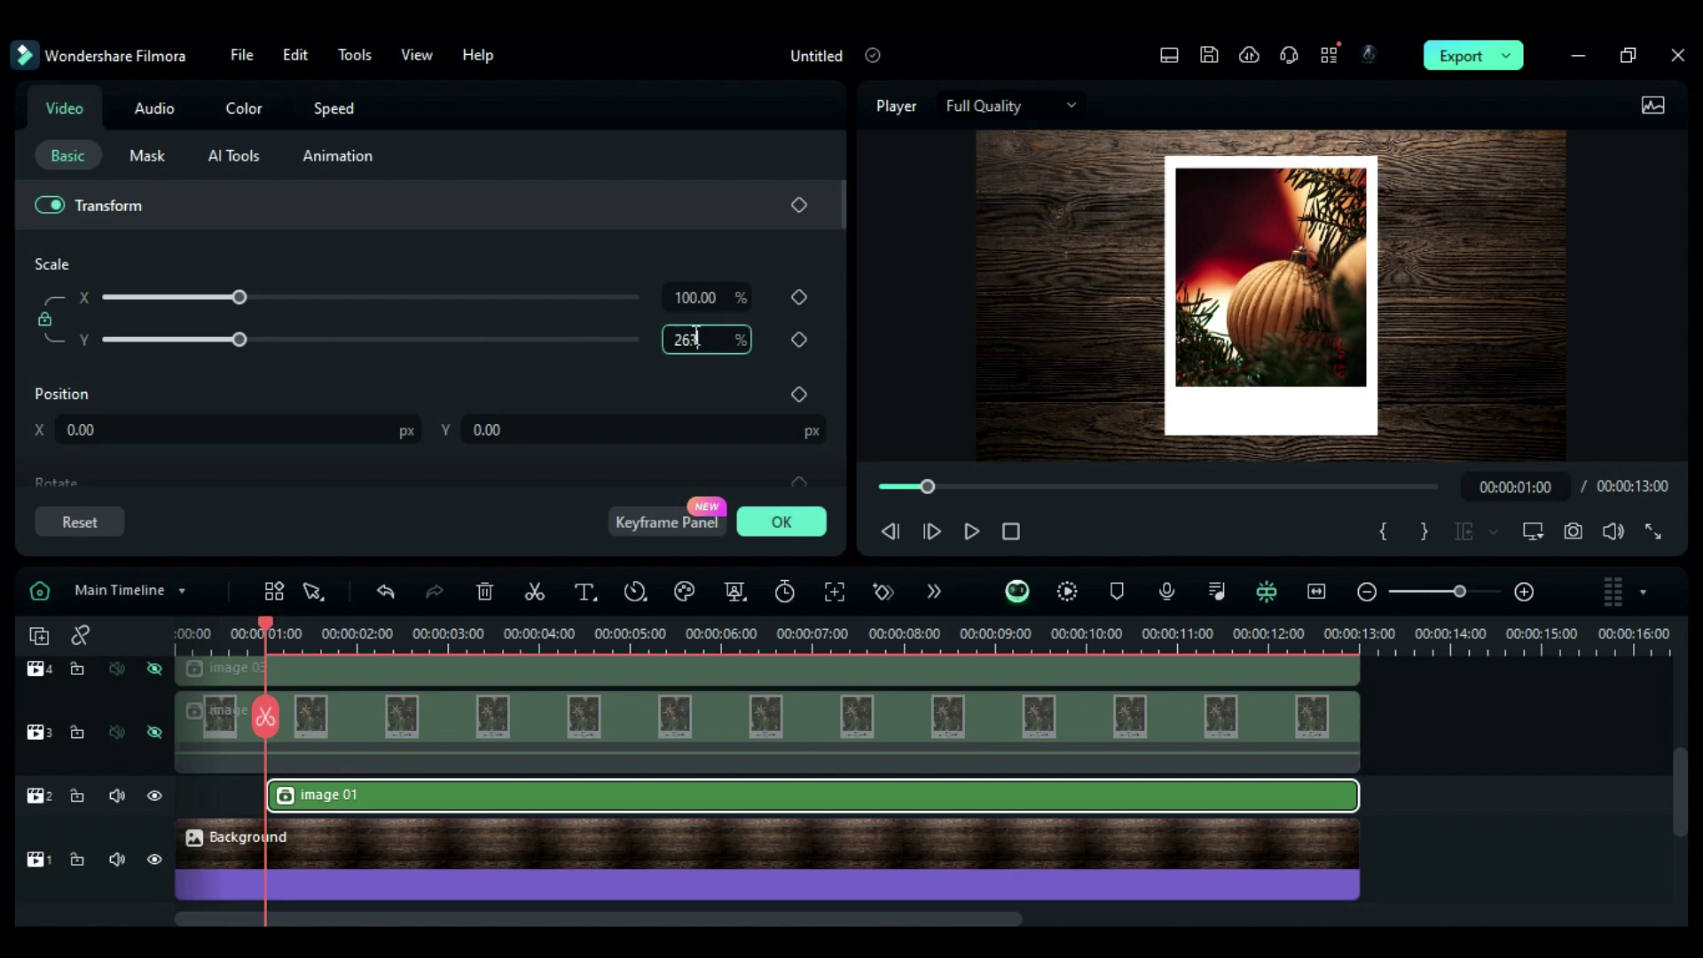
type("3")
key("Return")
left_click(298, 418)
type("-98")
key("Tab")
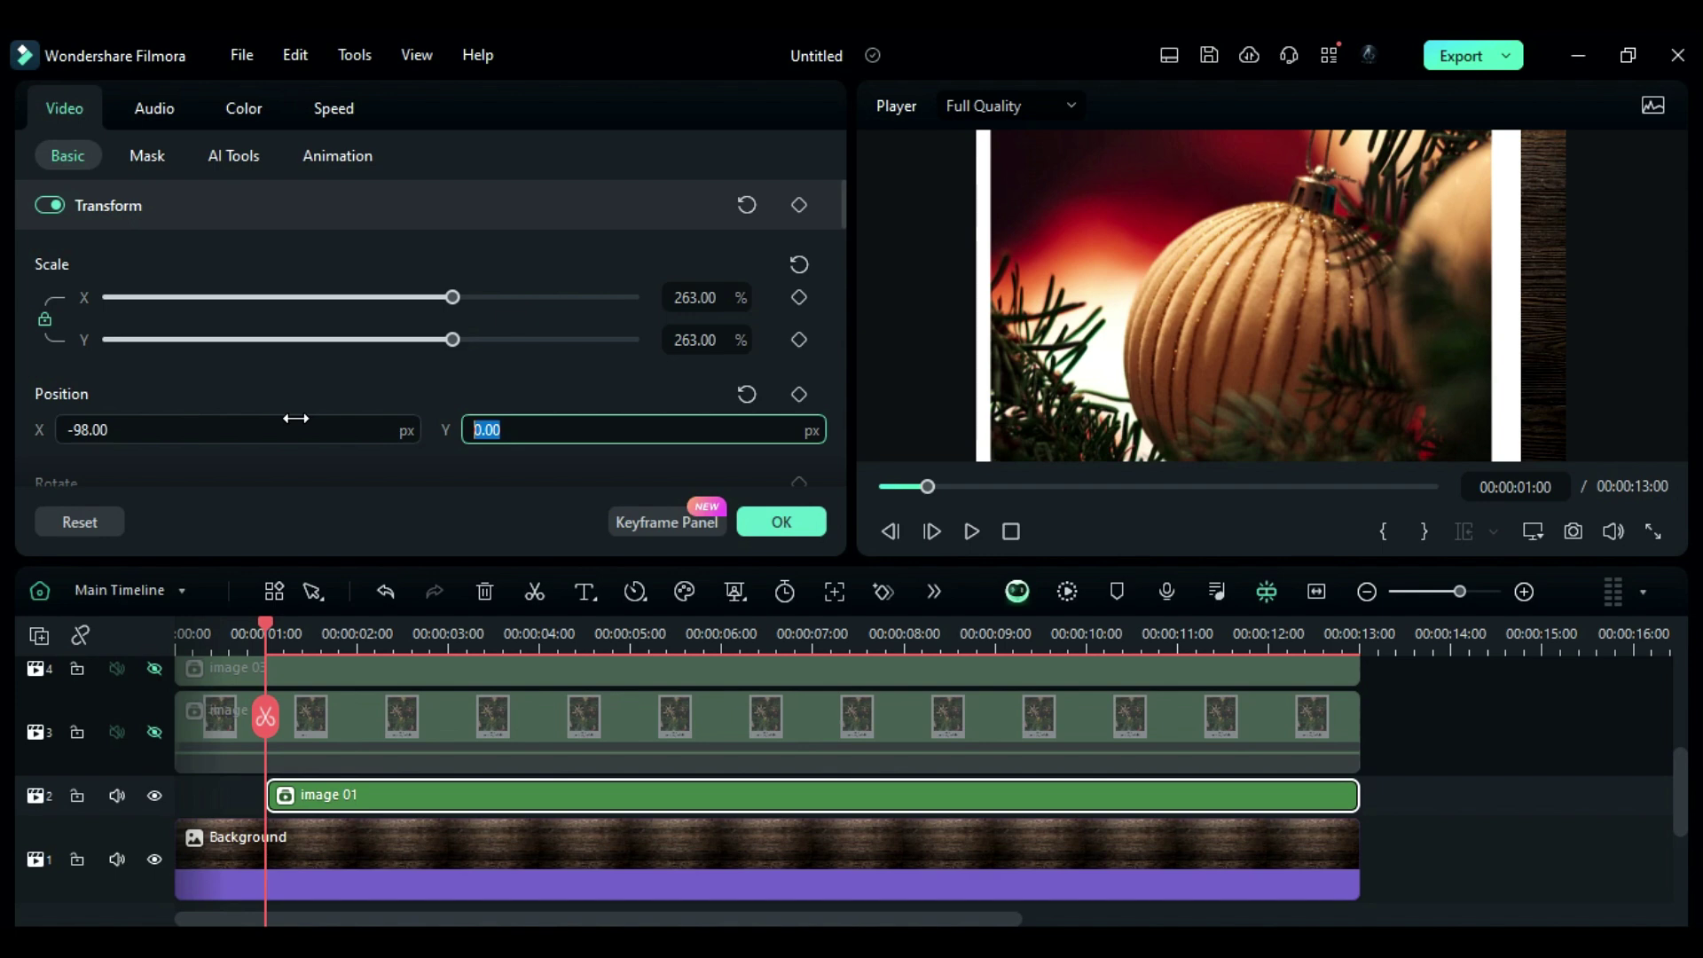
key("Return")
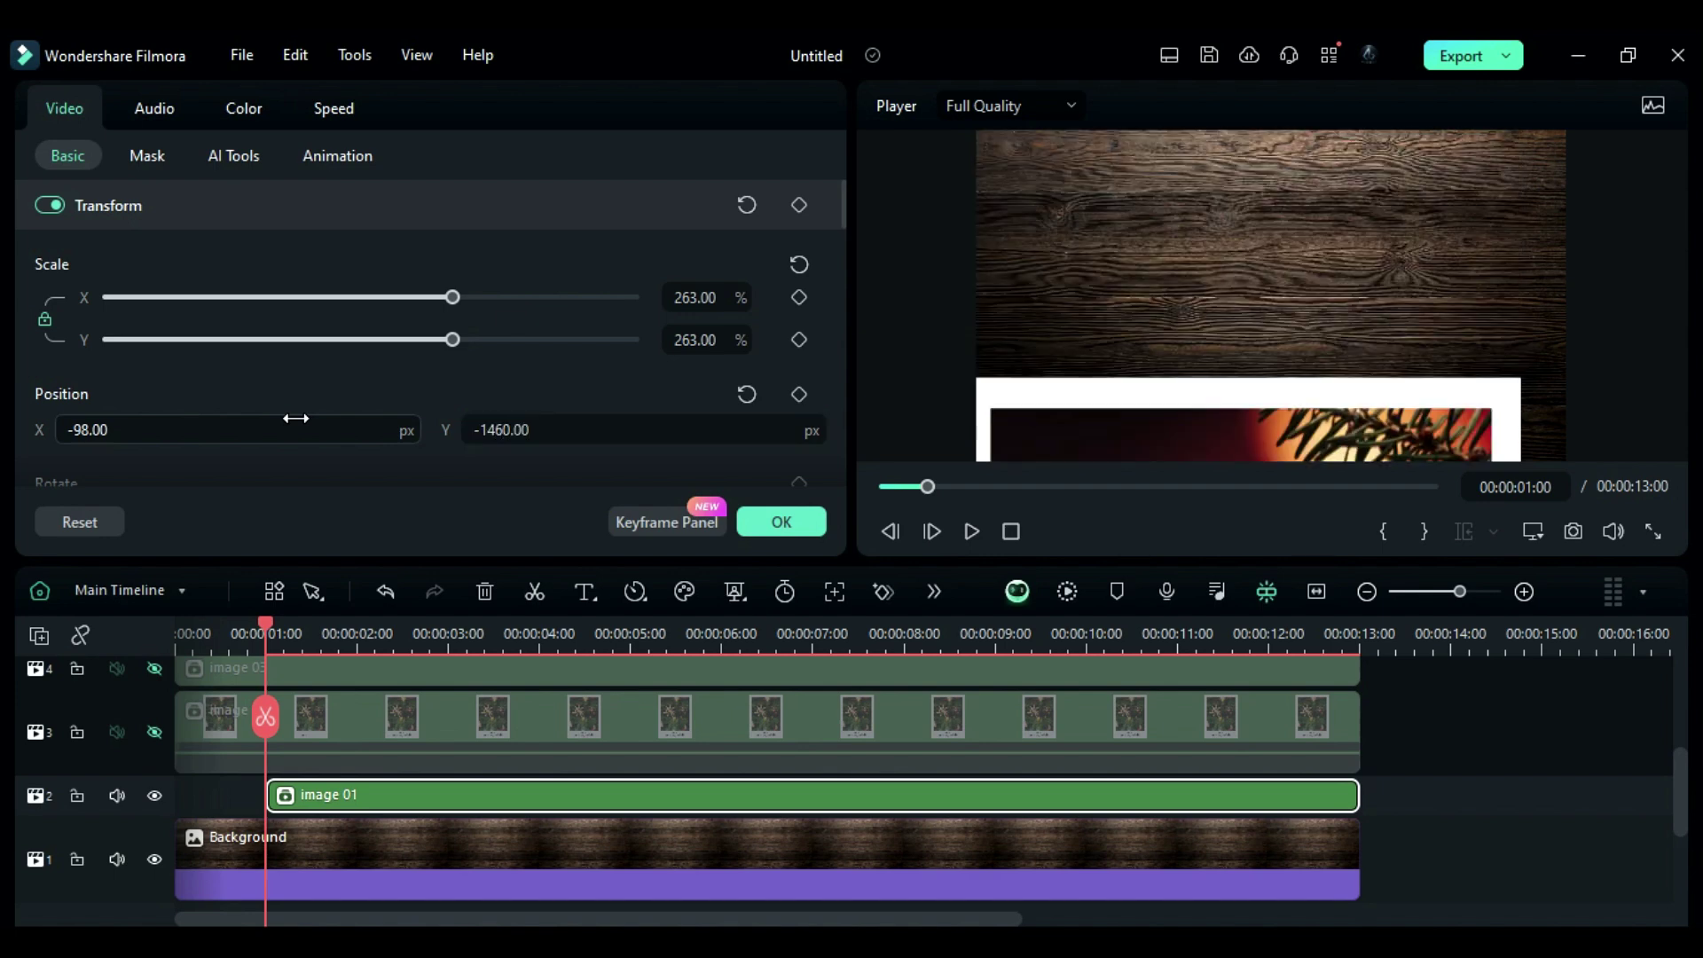
scroll(298, 418, "down", 1)
left_click(215, 441)
type("2")
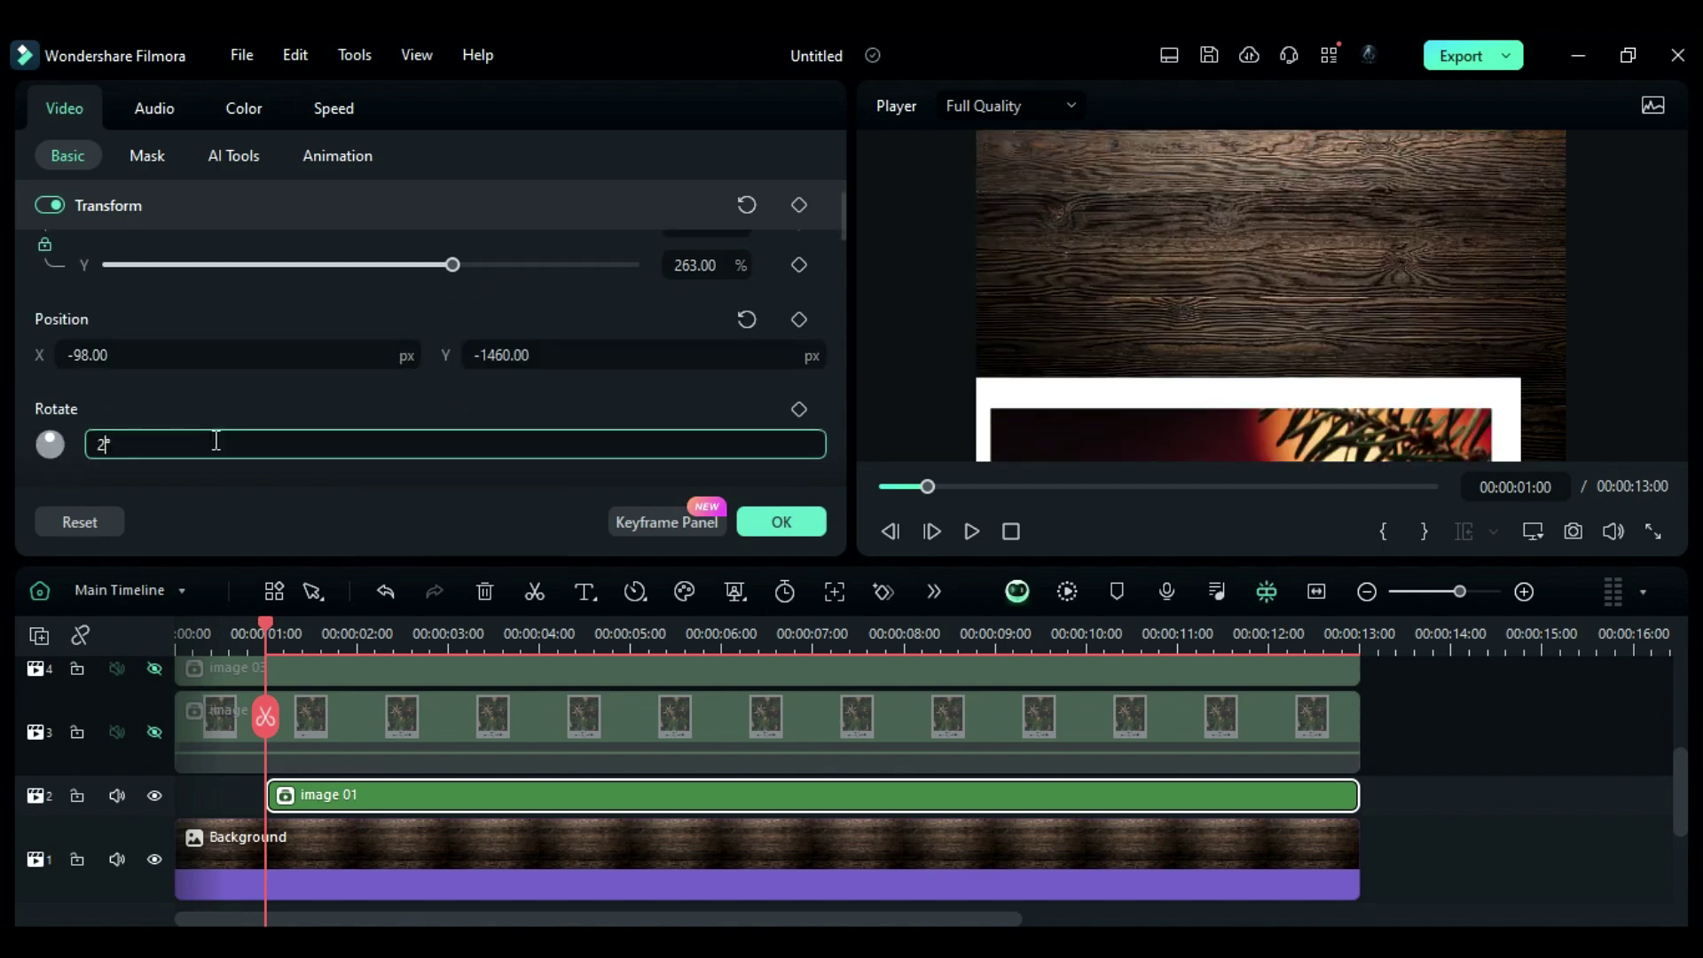
key("Return")
scroll(805, 257, "up", 1)
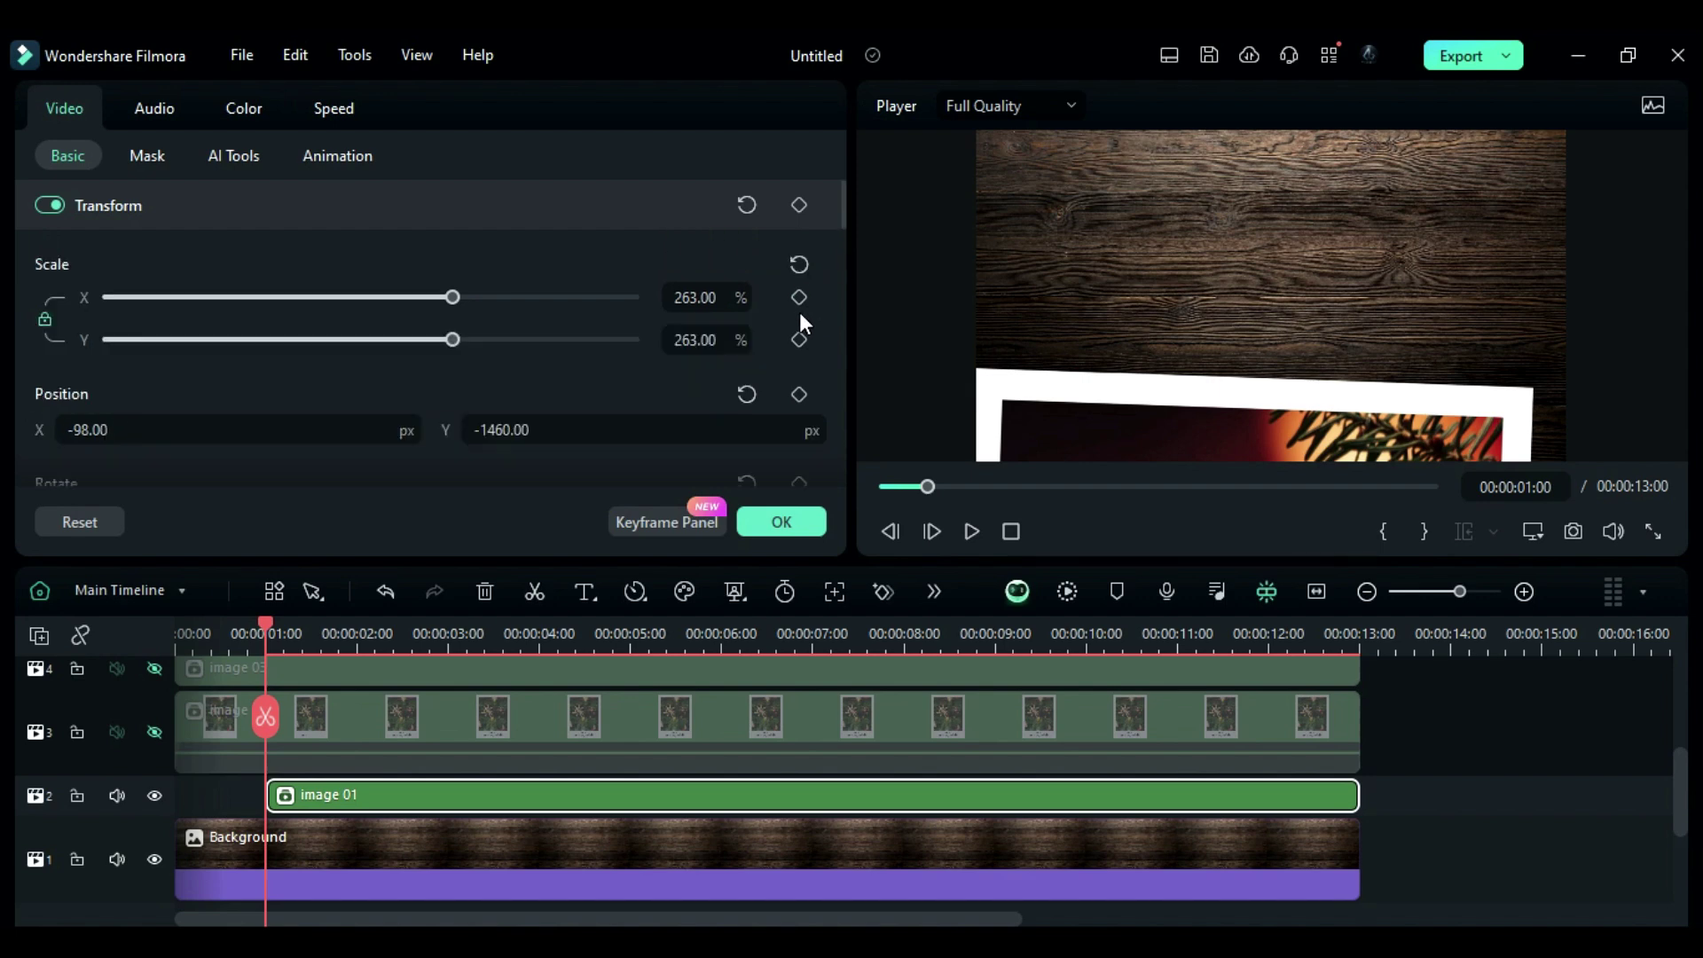
left_click(799, 340)
left_click(800, 397)
- At 1:06, keyframe image 01 at 76% scale, position 21/-219 and -9° rotation
scroll(803, 412, "down", 1)
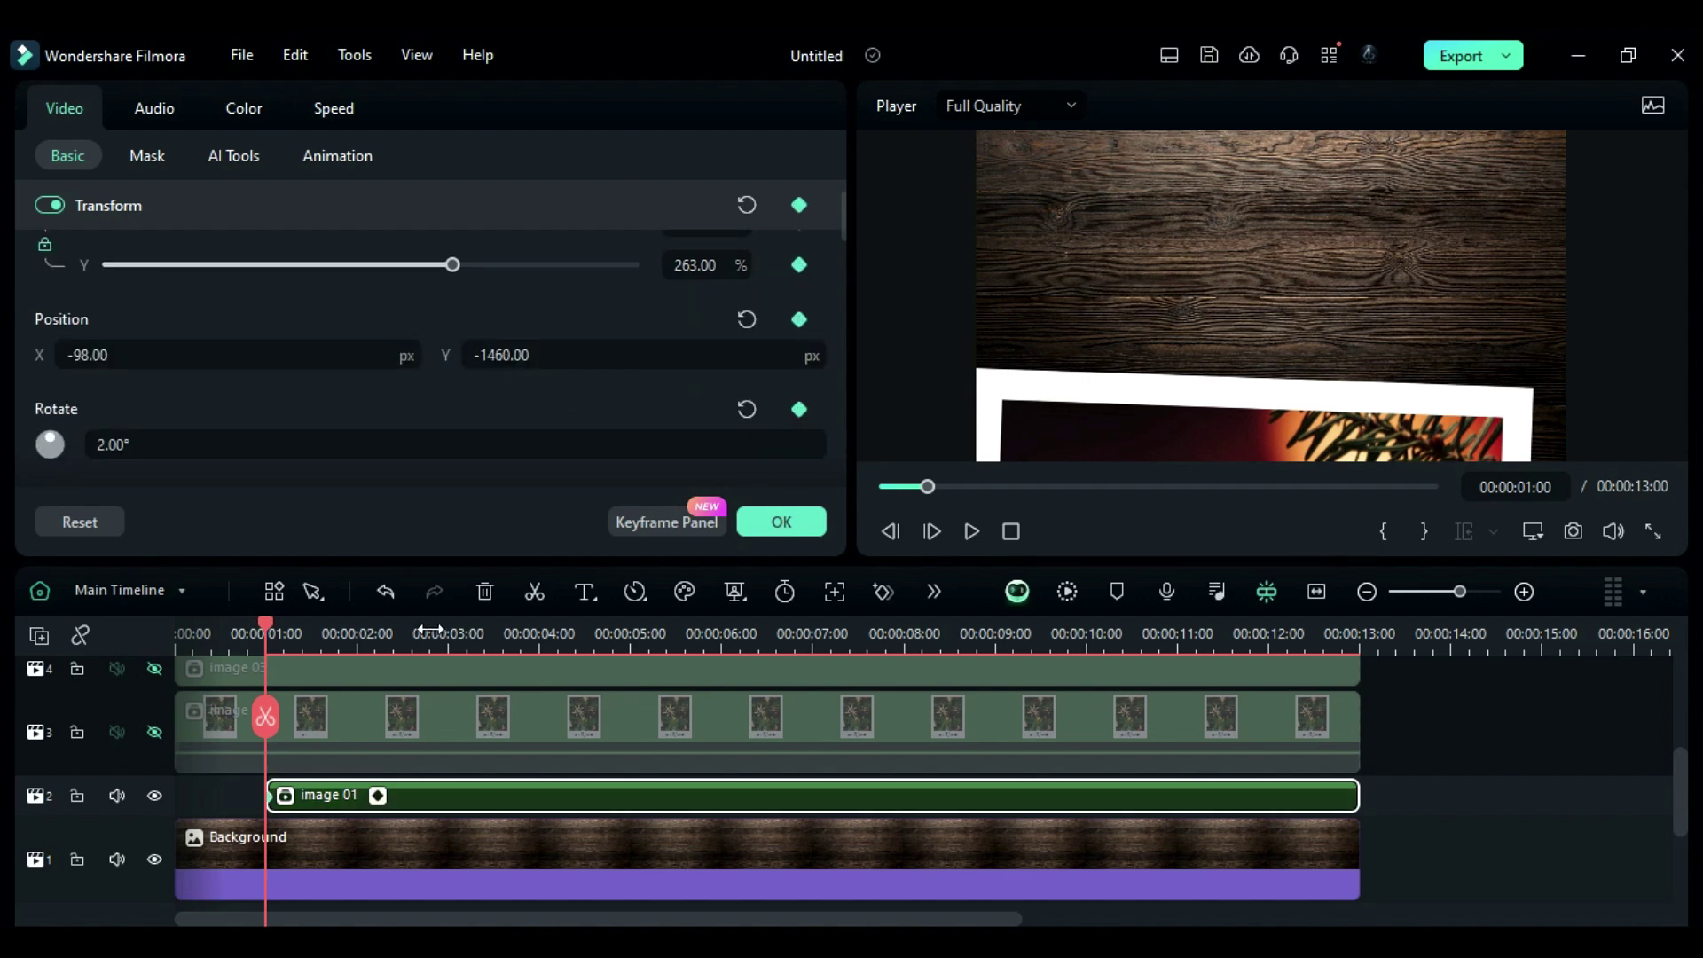
left_click_drag(268, 622, 289, 651)
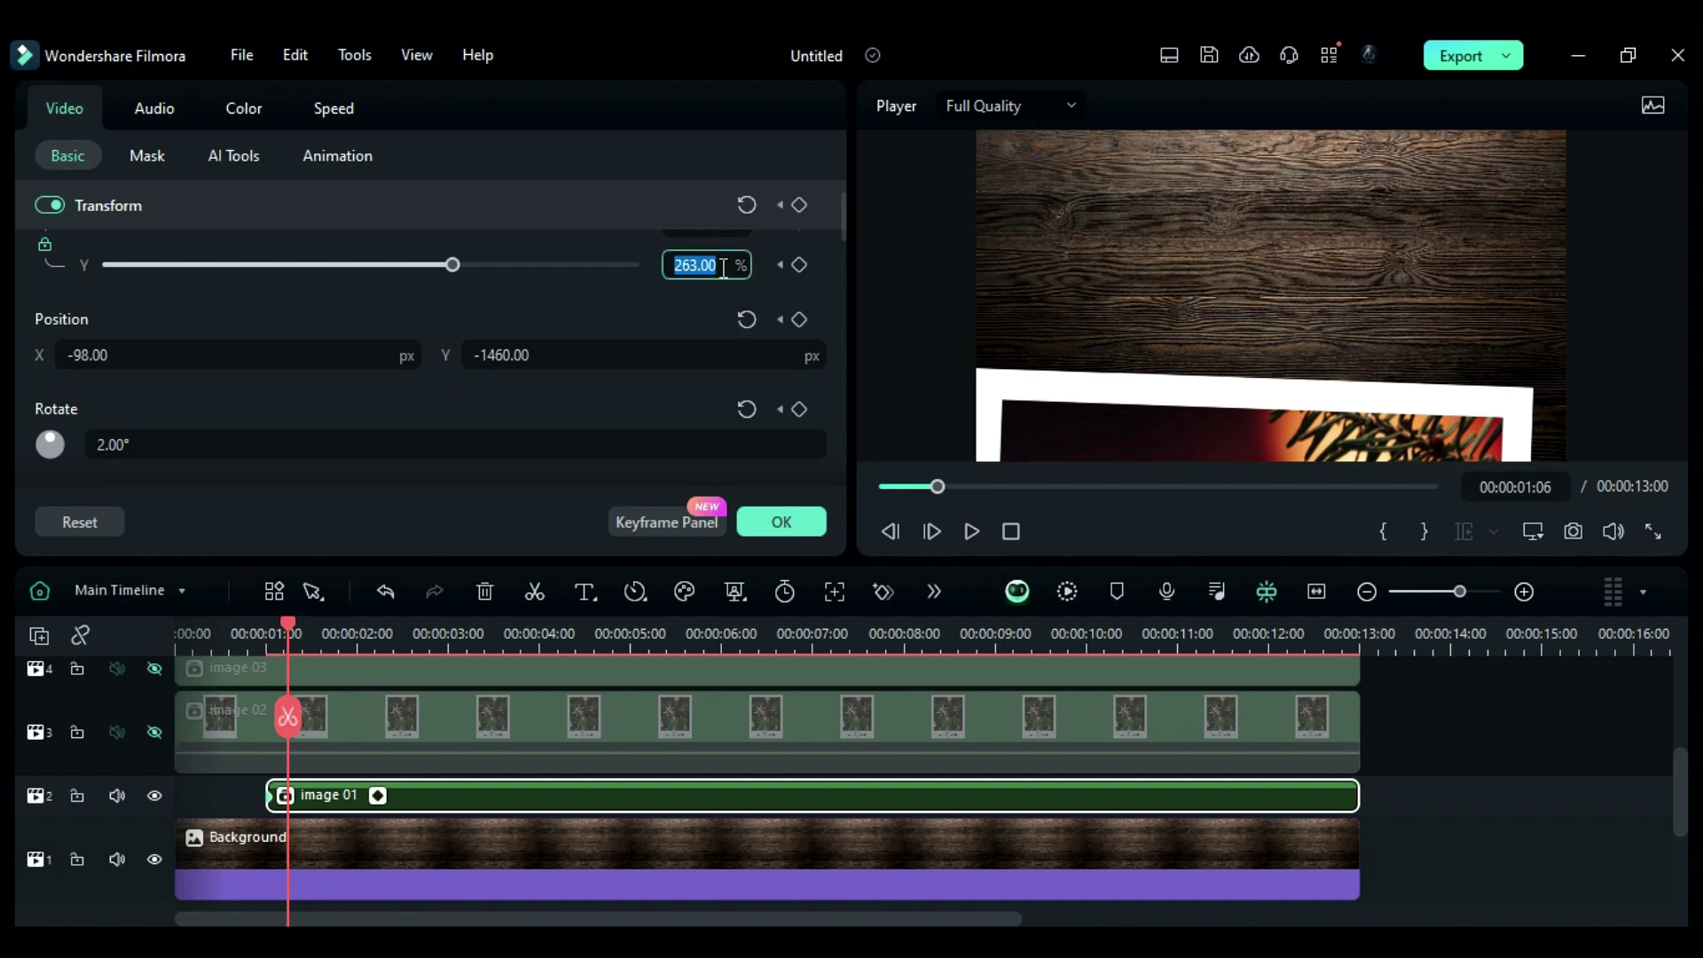
type("76")
key("Return")
left_click(312, 355)
type("21")
key("Tab")
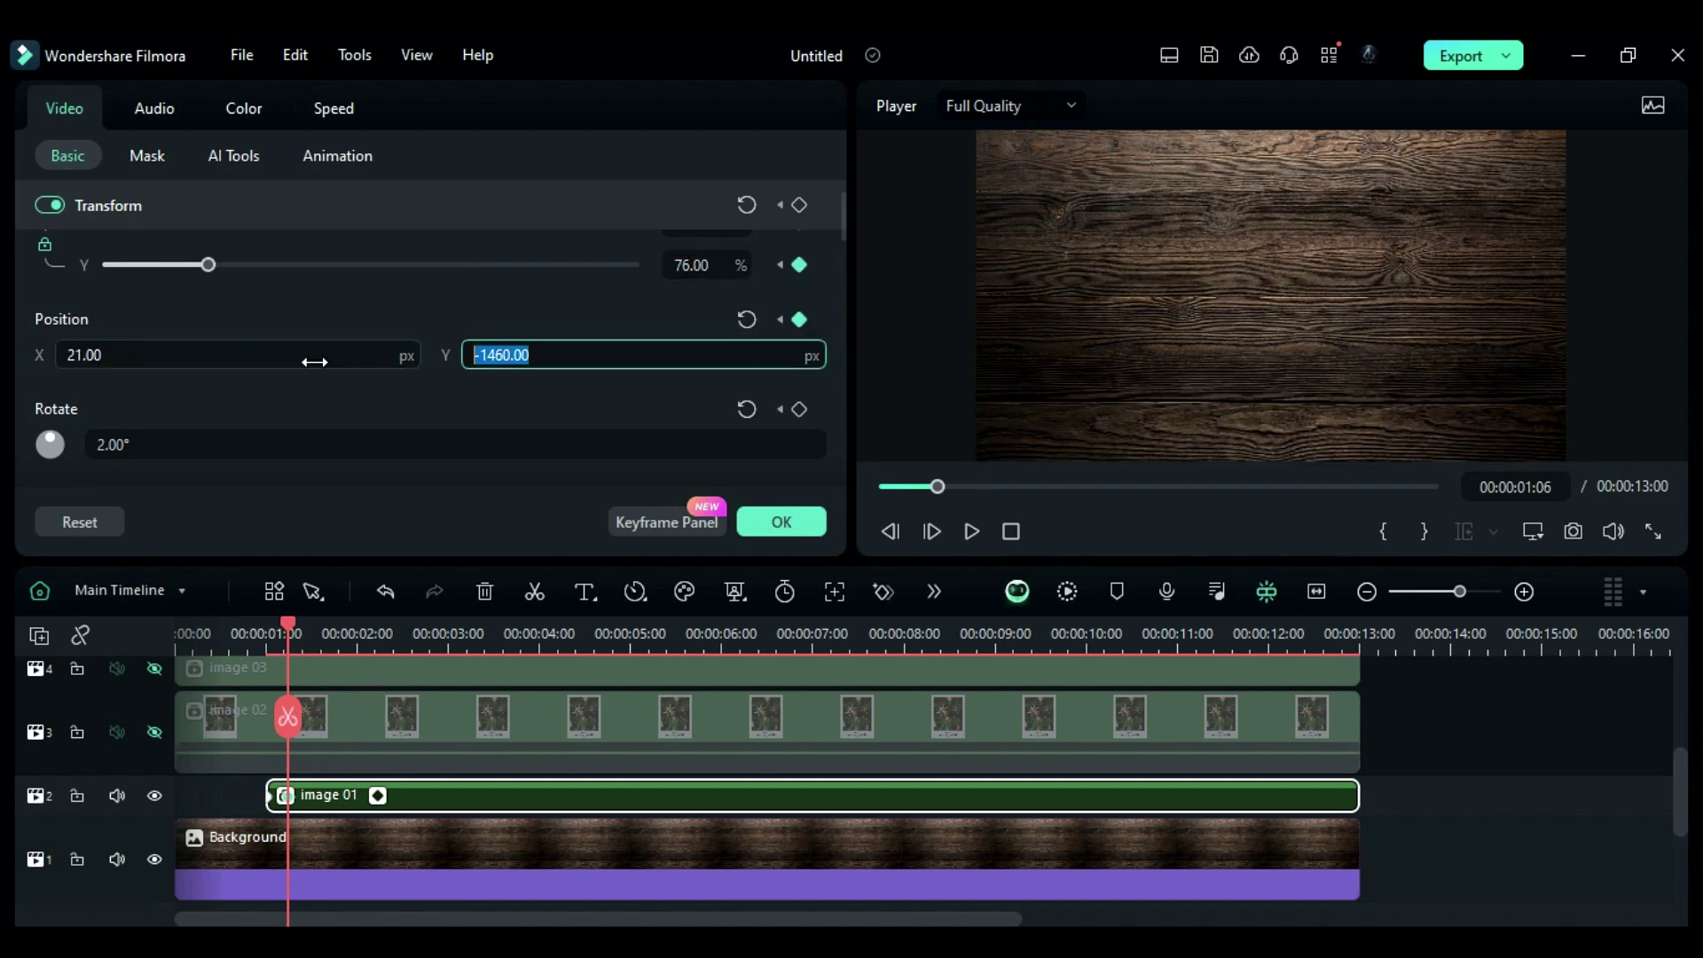
type("-219")
key("Return")
left_click(201, 448)
type("-9")
key("Return")
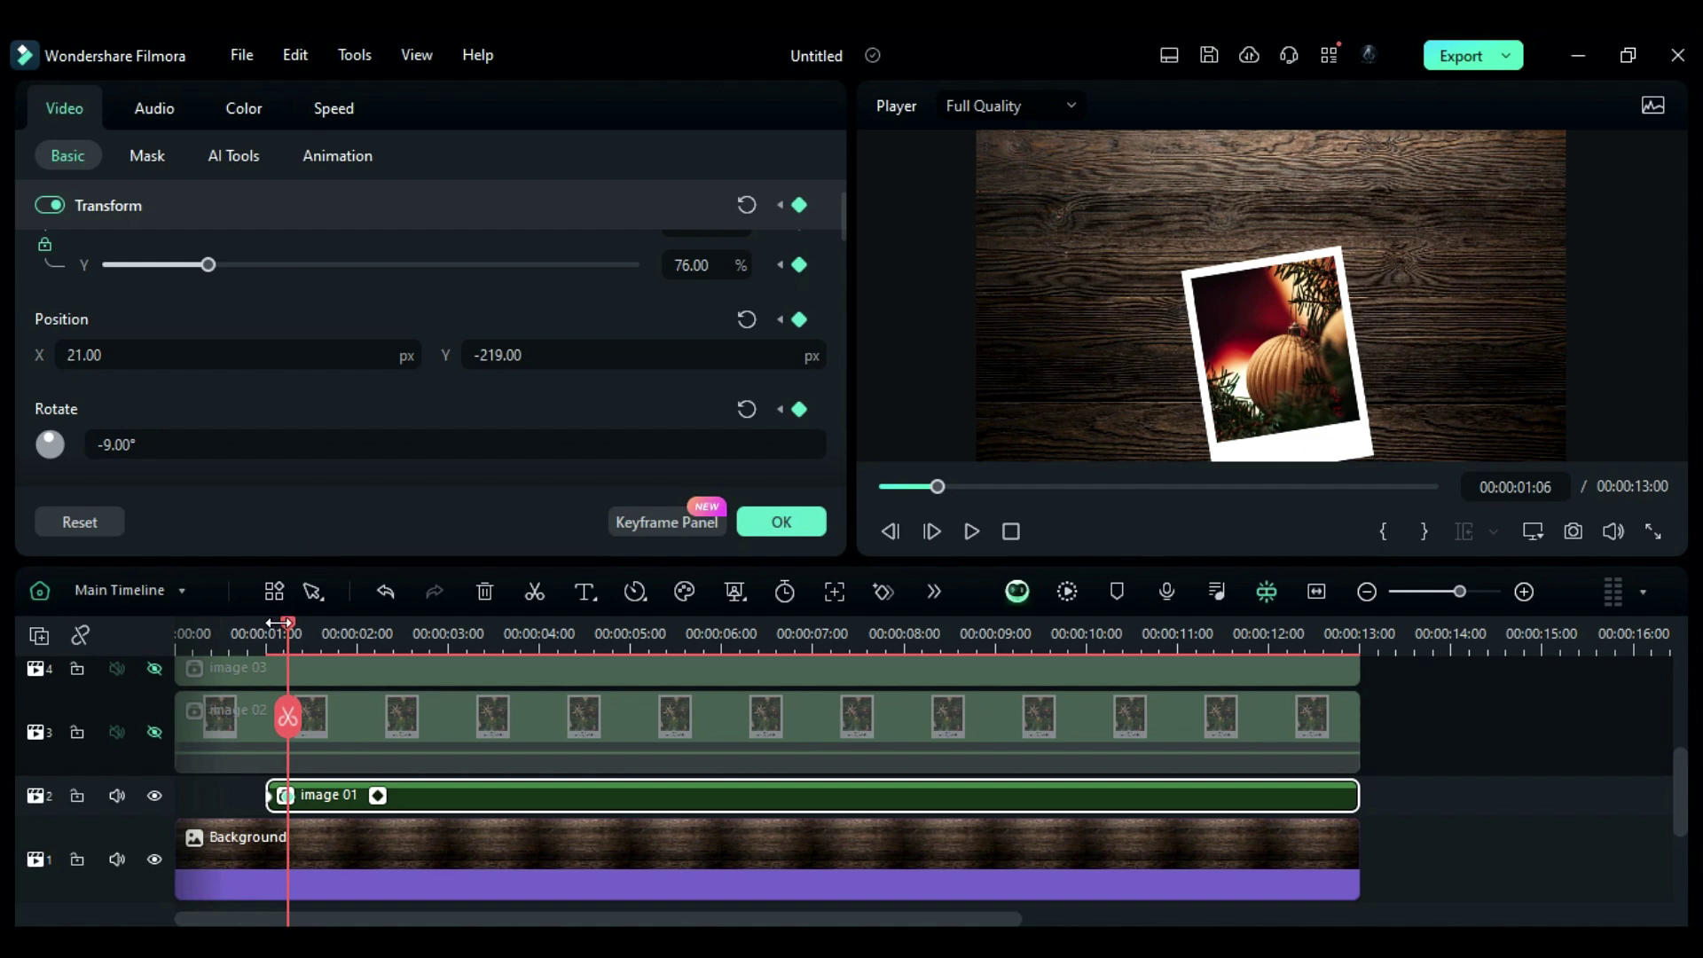
- At 2:03, settle image 01 at position -48/-36 with -36° tilt; start image 02 at 2:18
left_click_drag(289, 630, 367, 680)
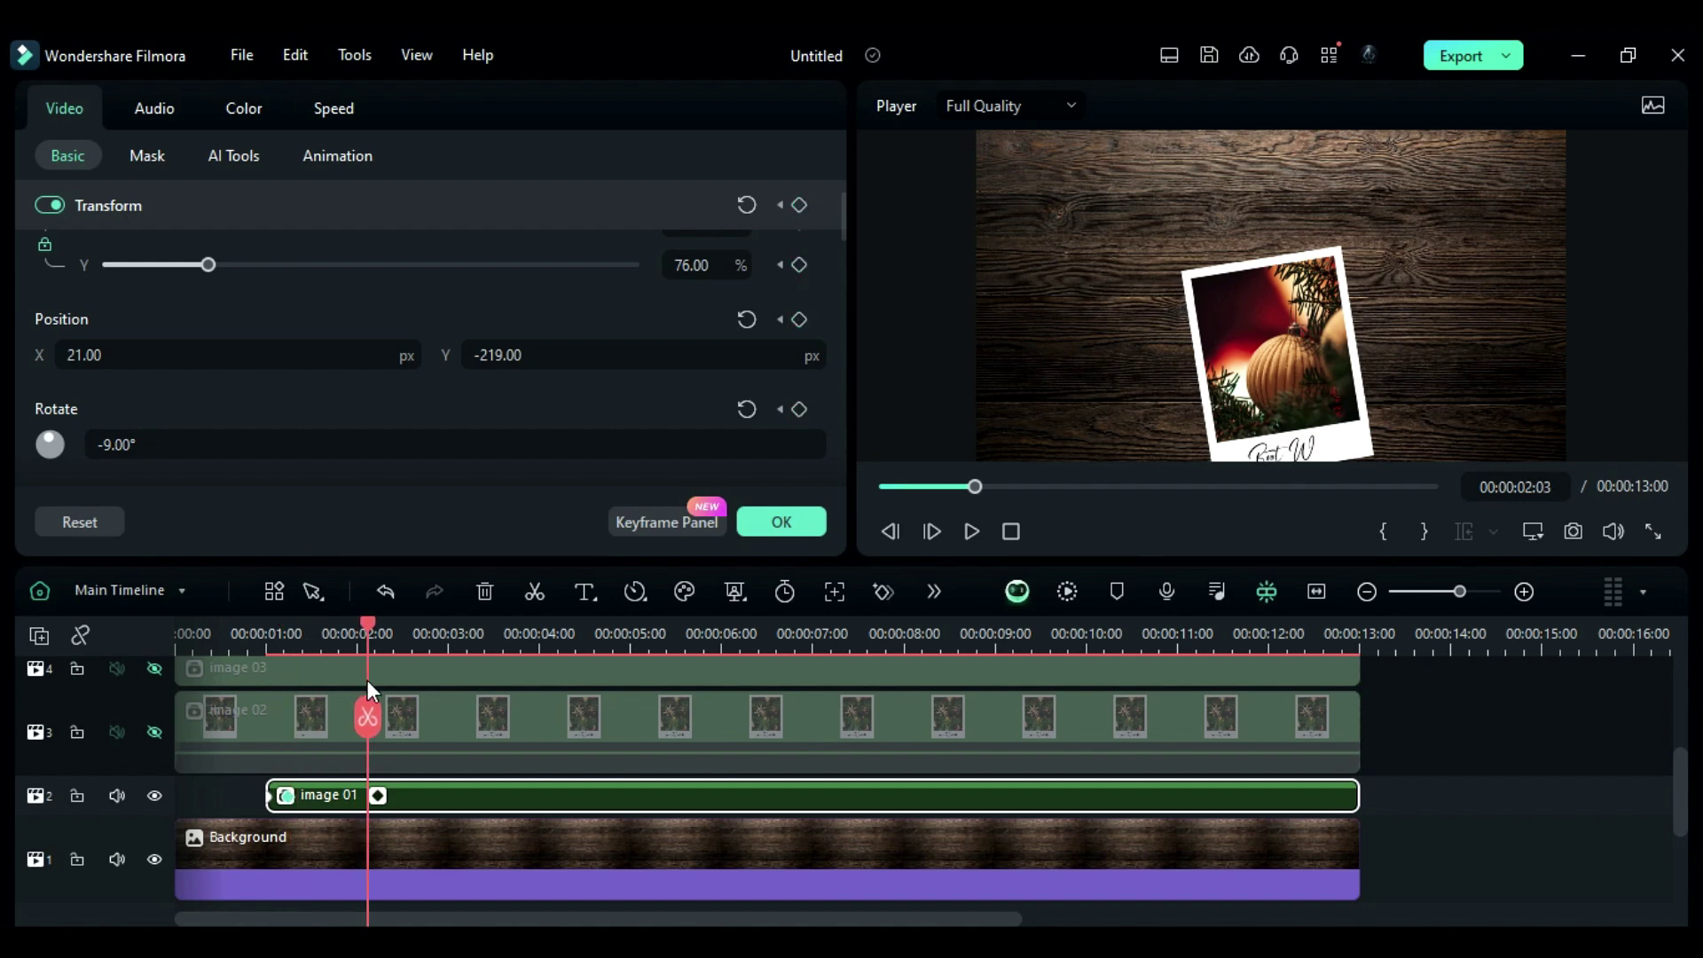
left_click(165, 341)
type("-48")
key("Tab")
type("-3")
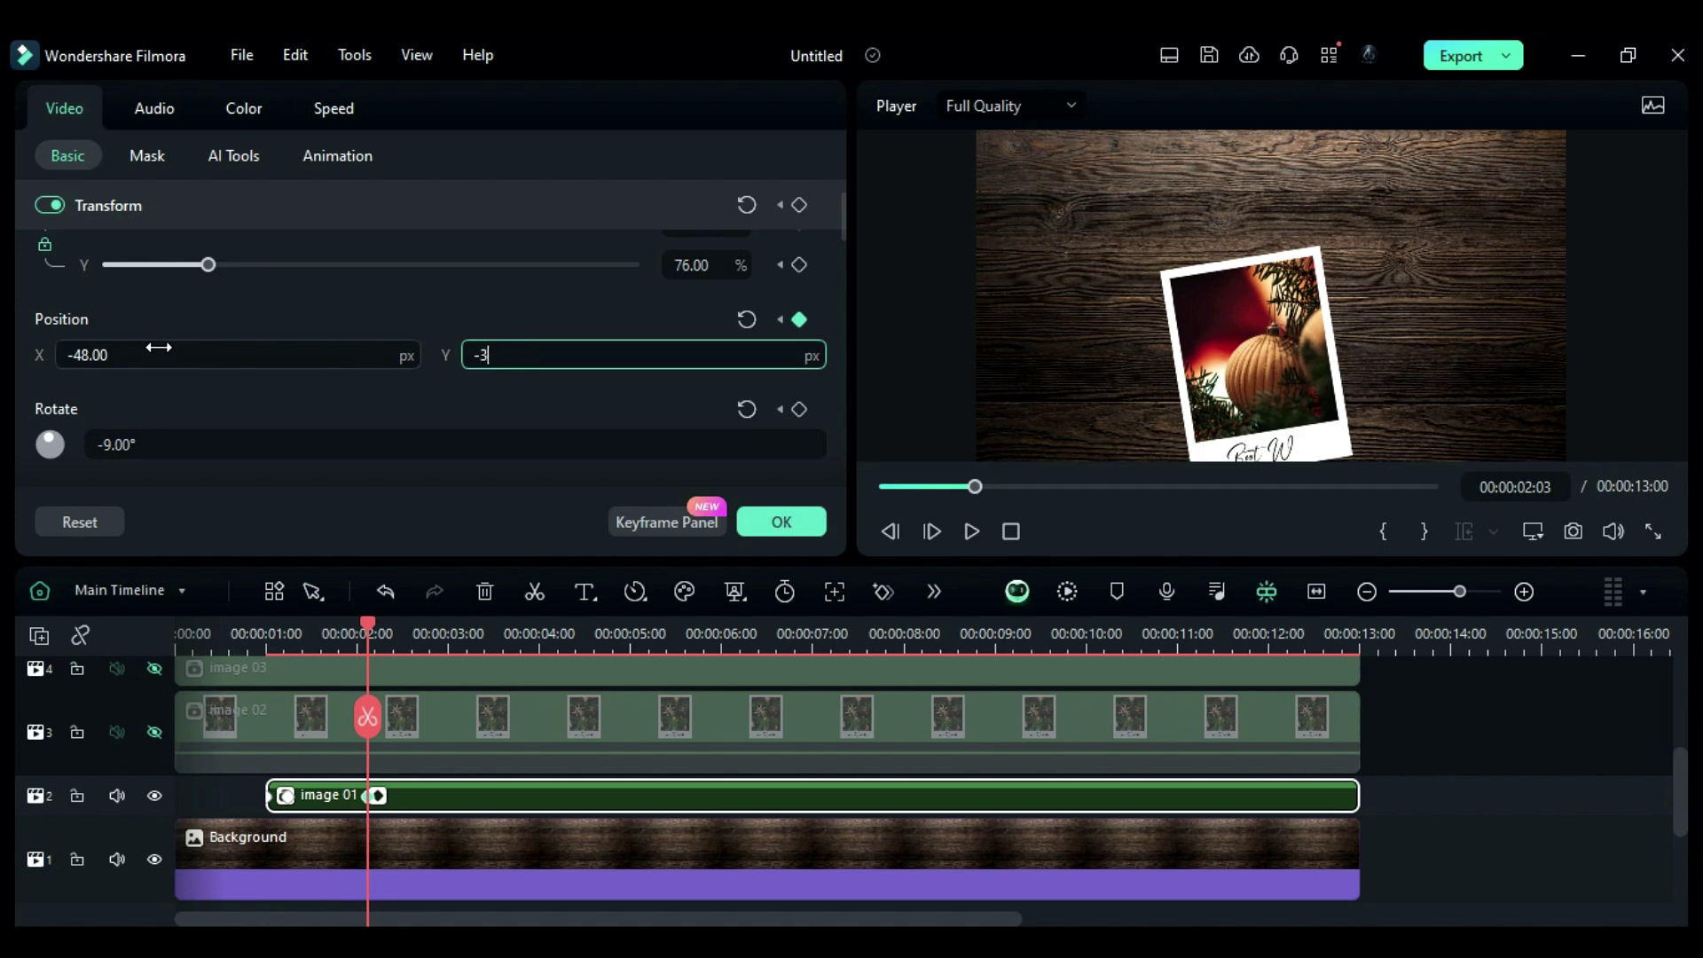
type("6")
key("Return")
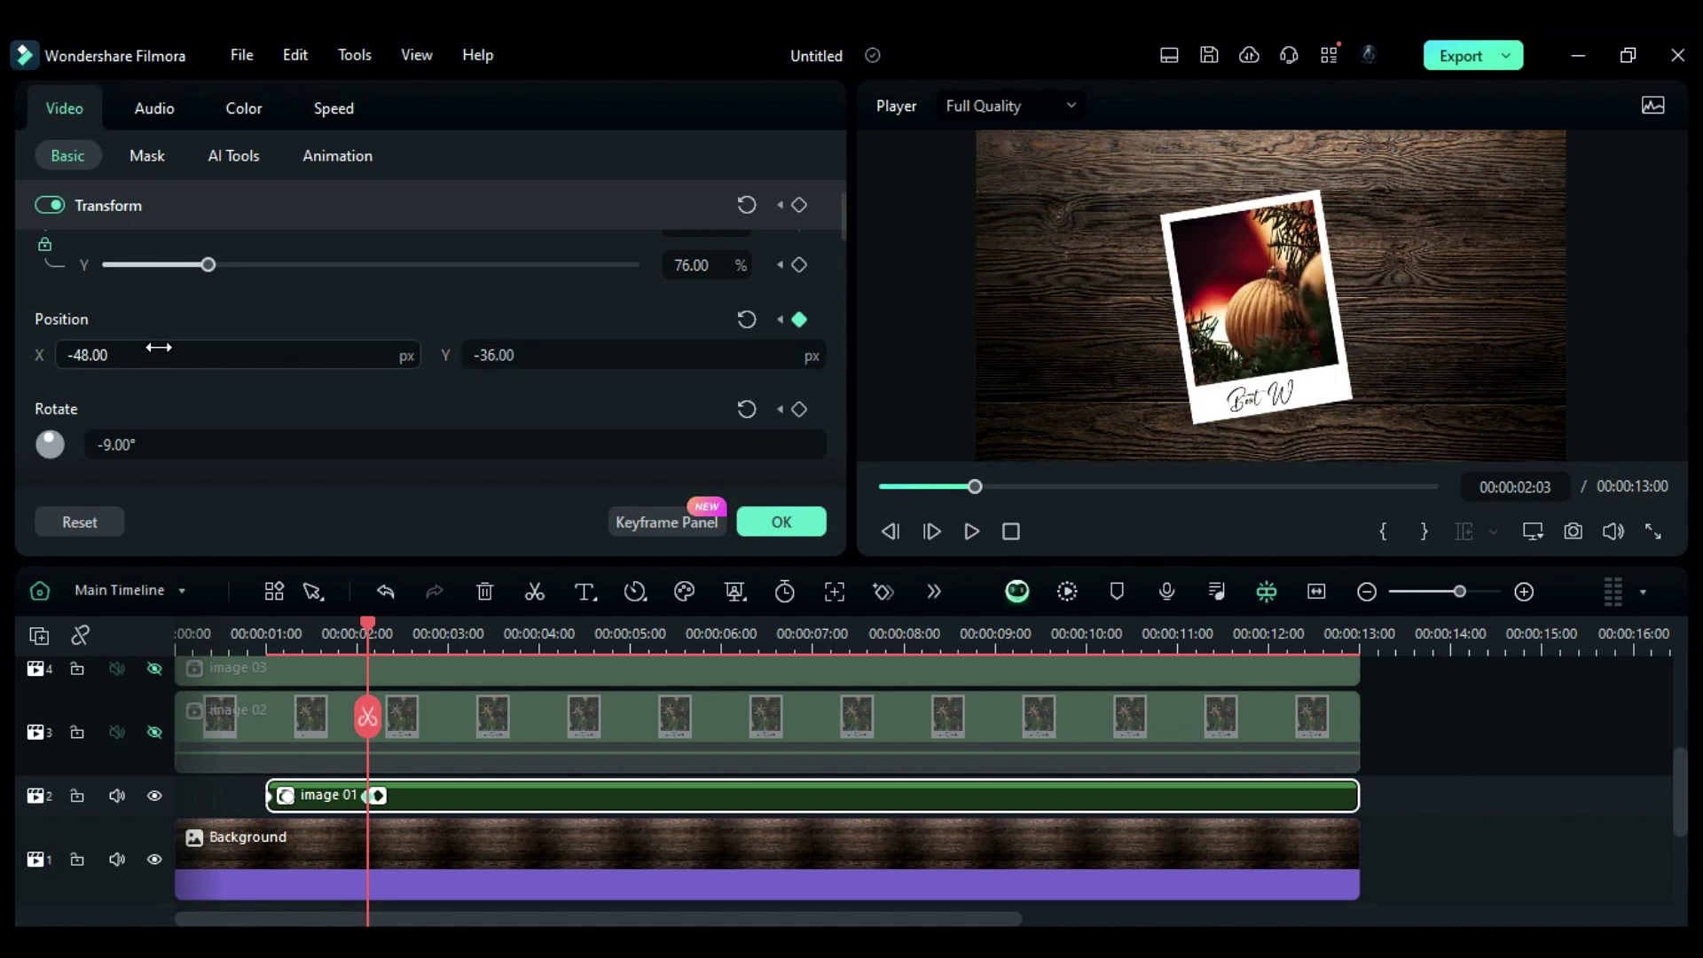
left_click(131, 448)
type("-36")
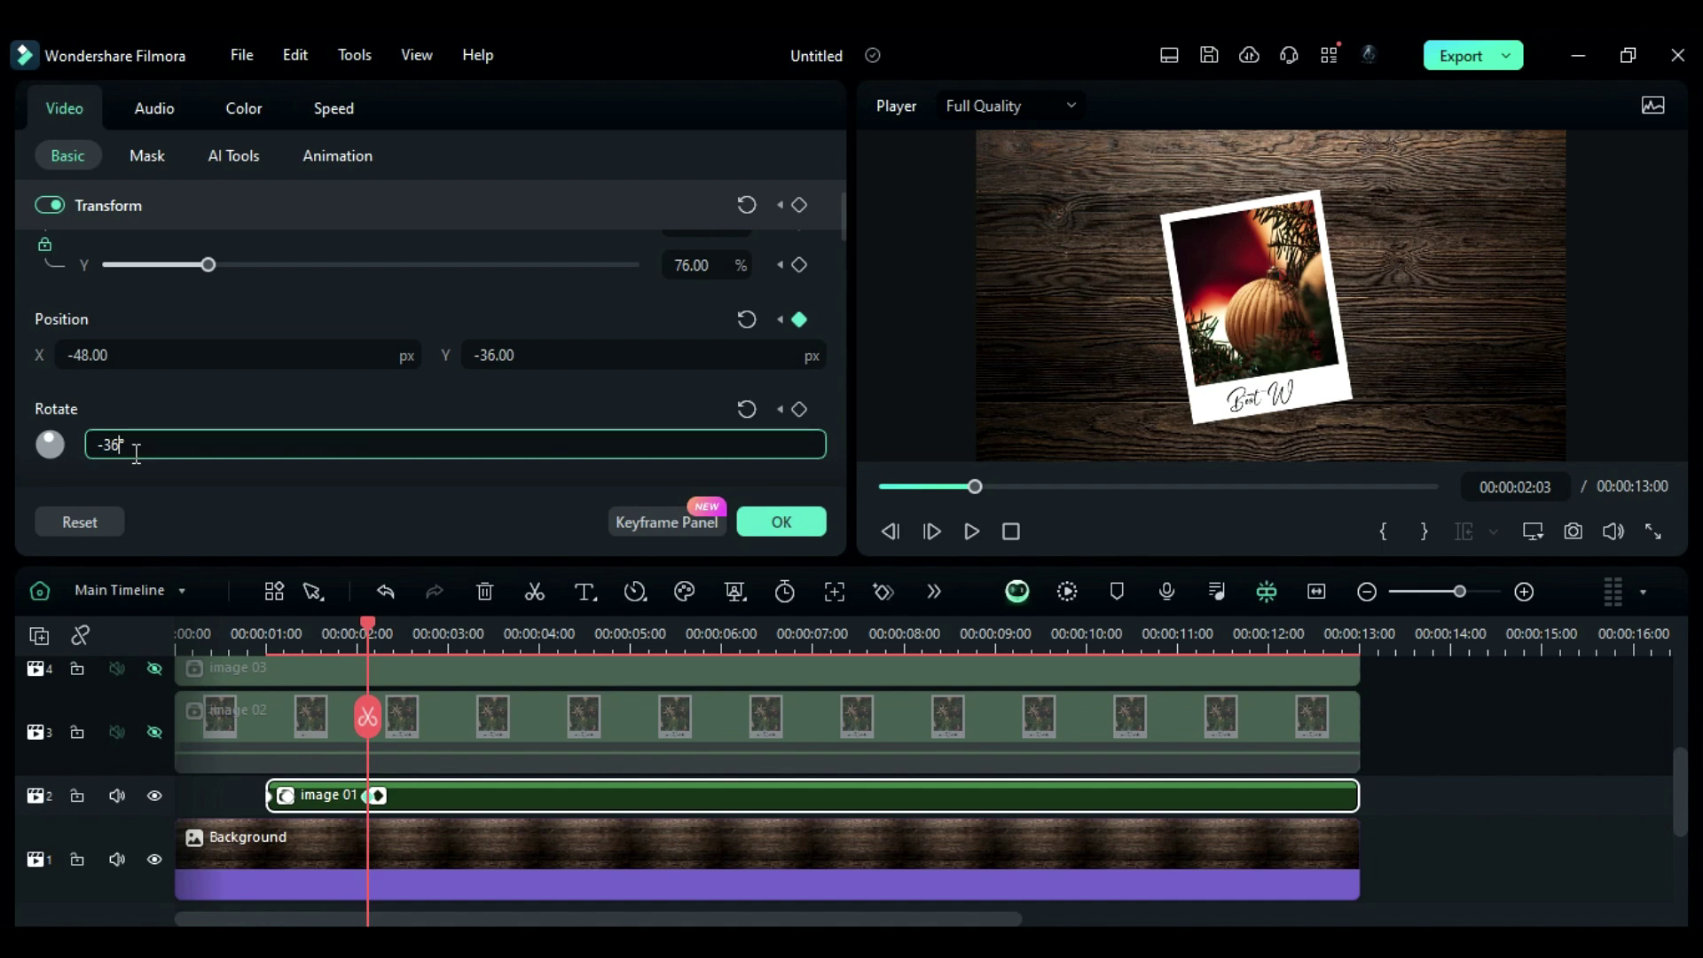
key("Return")
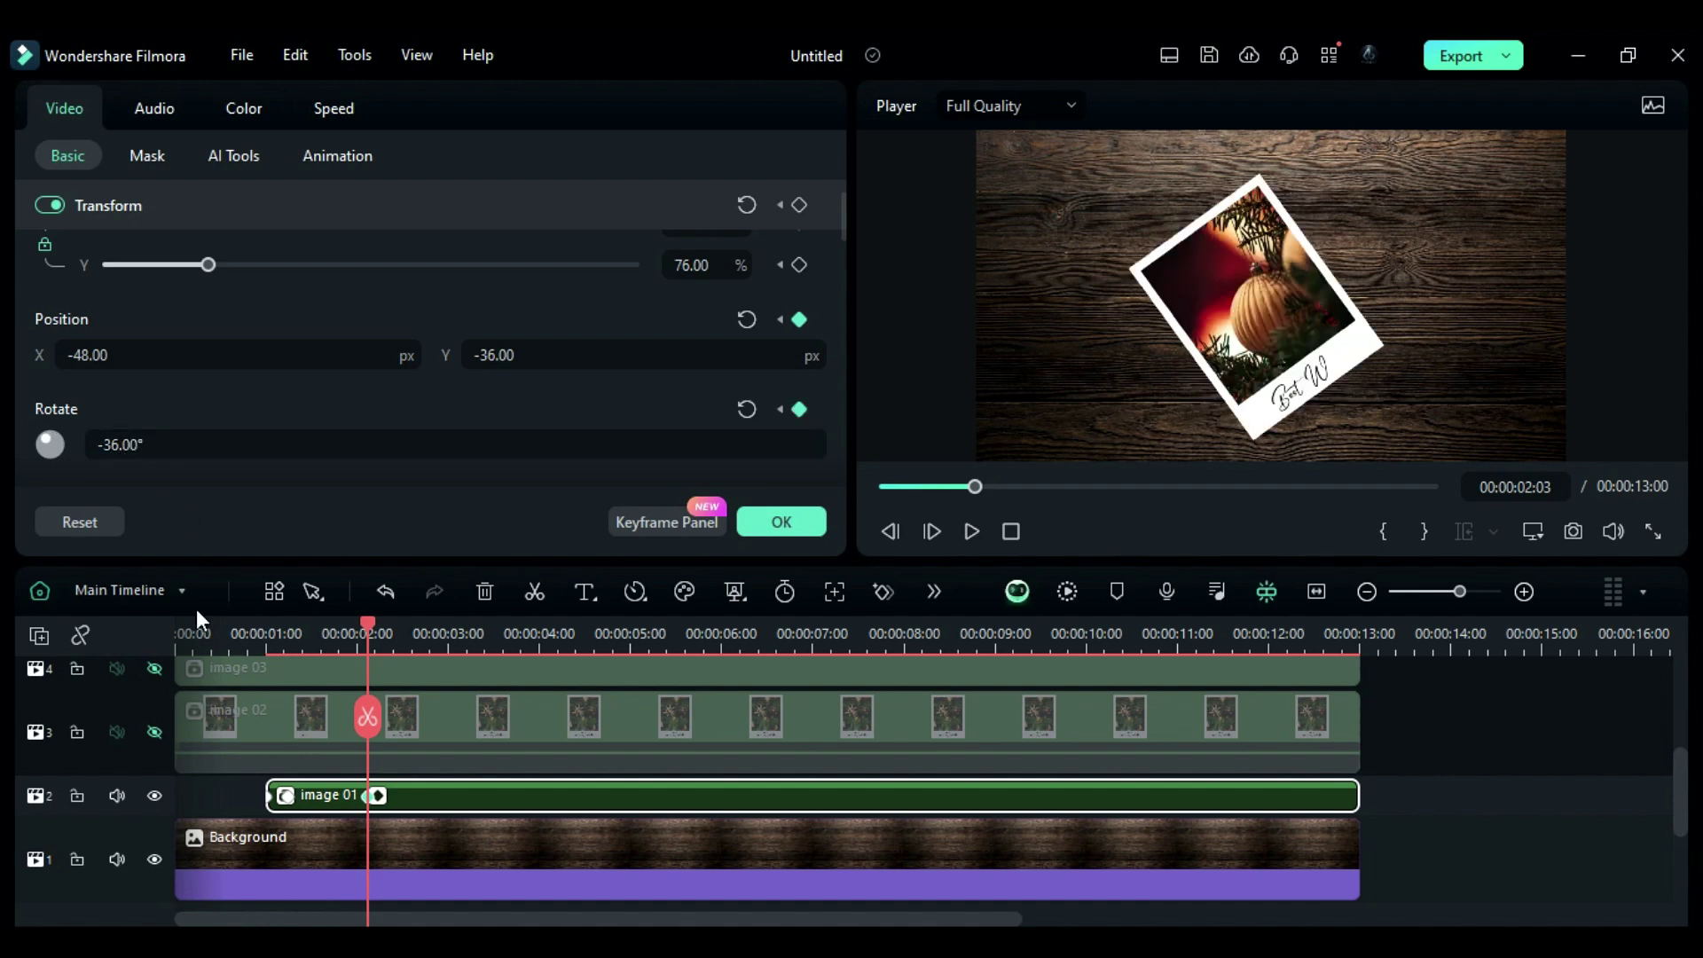
left_click_drag(370, 624, 424, 651)
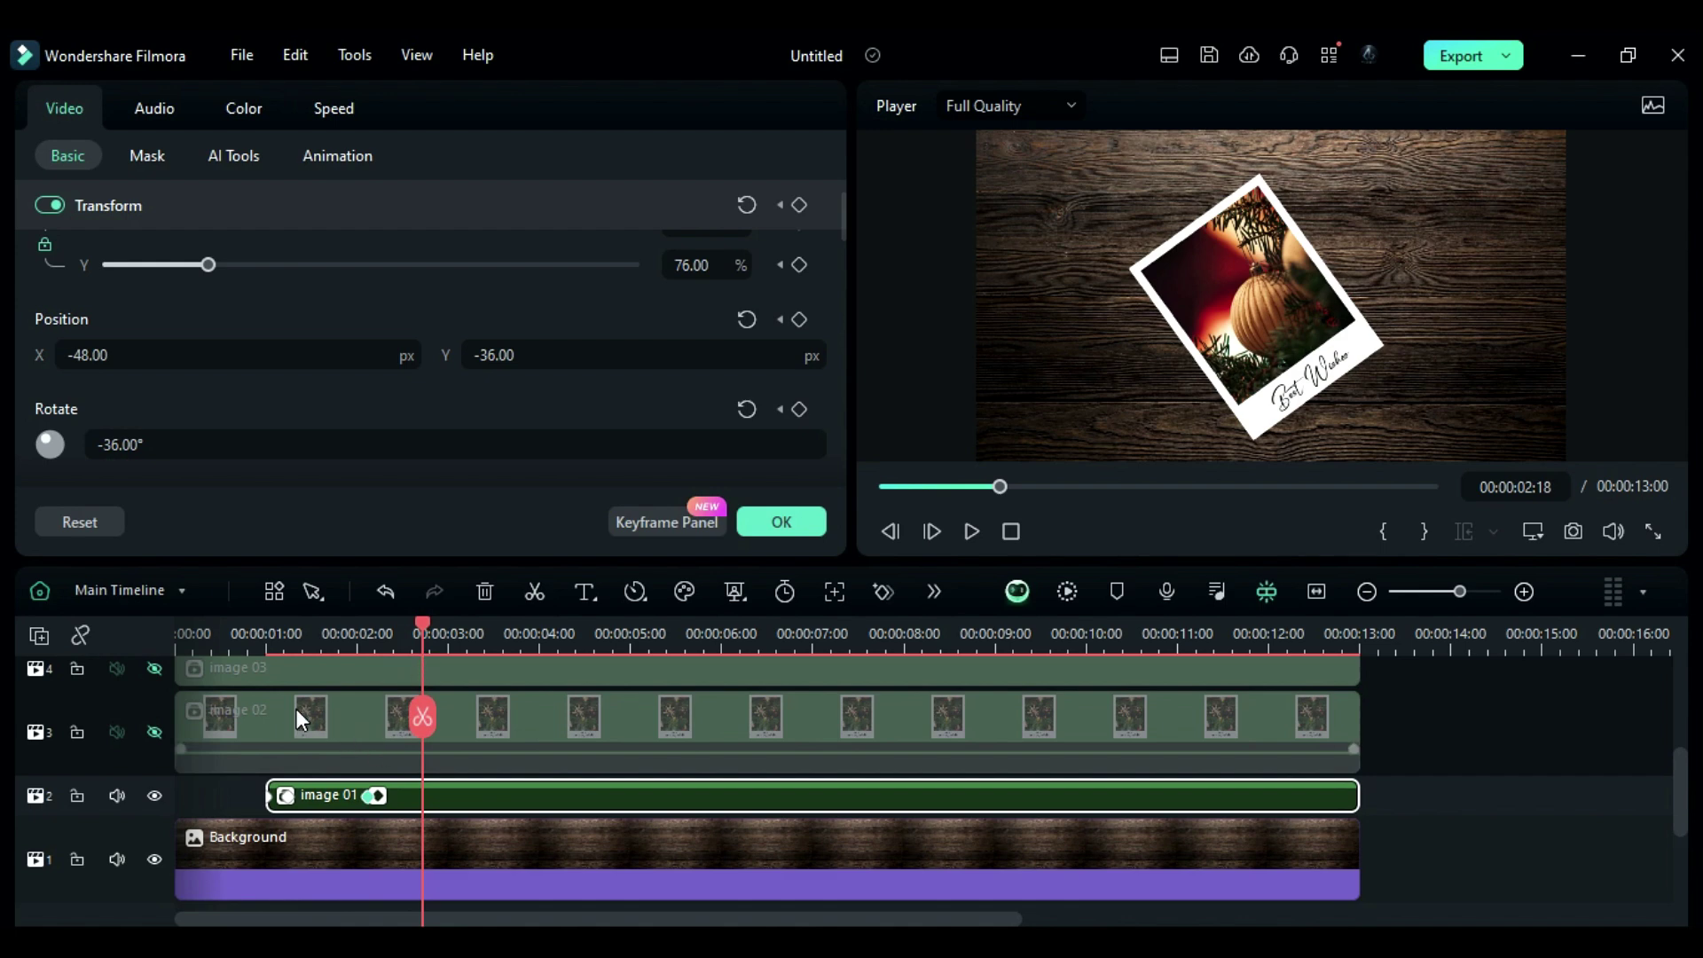
left_click_drag(243, 719, 502, 731)
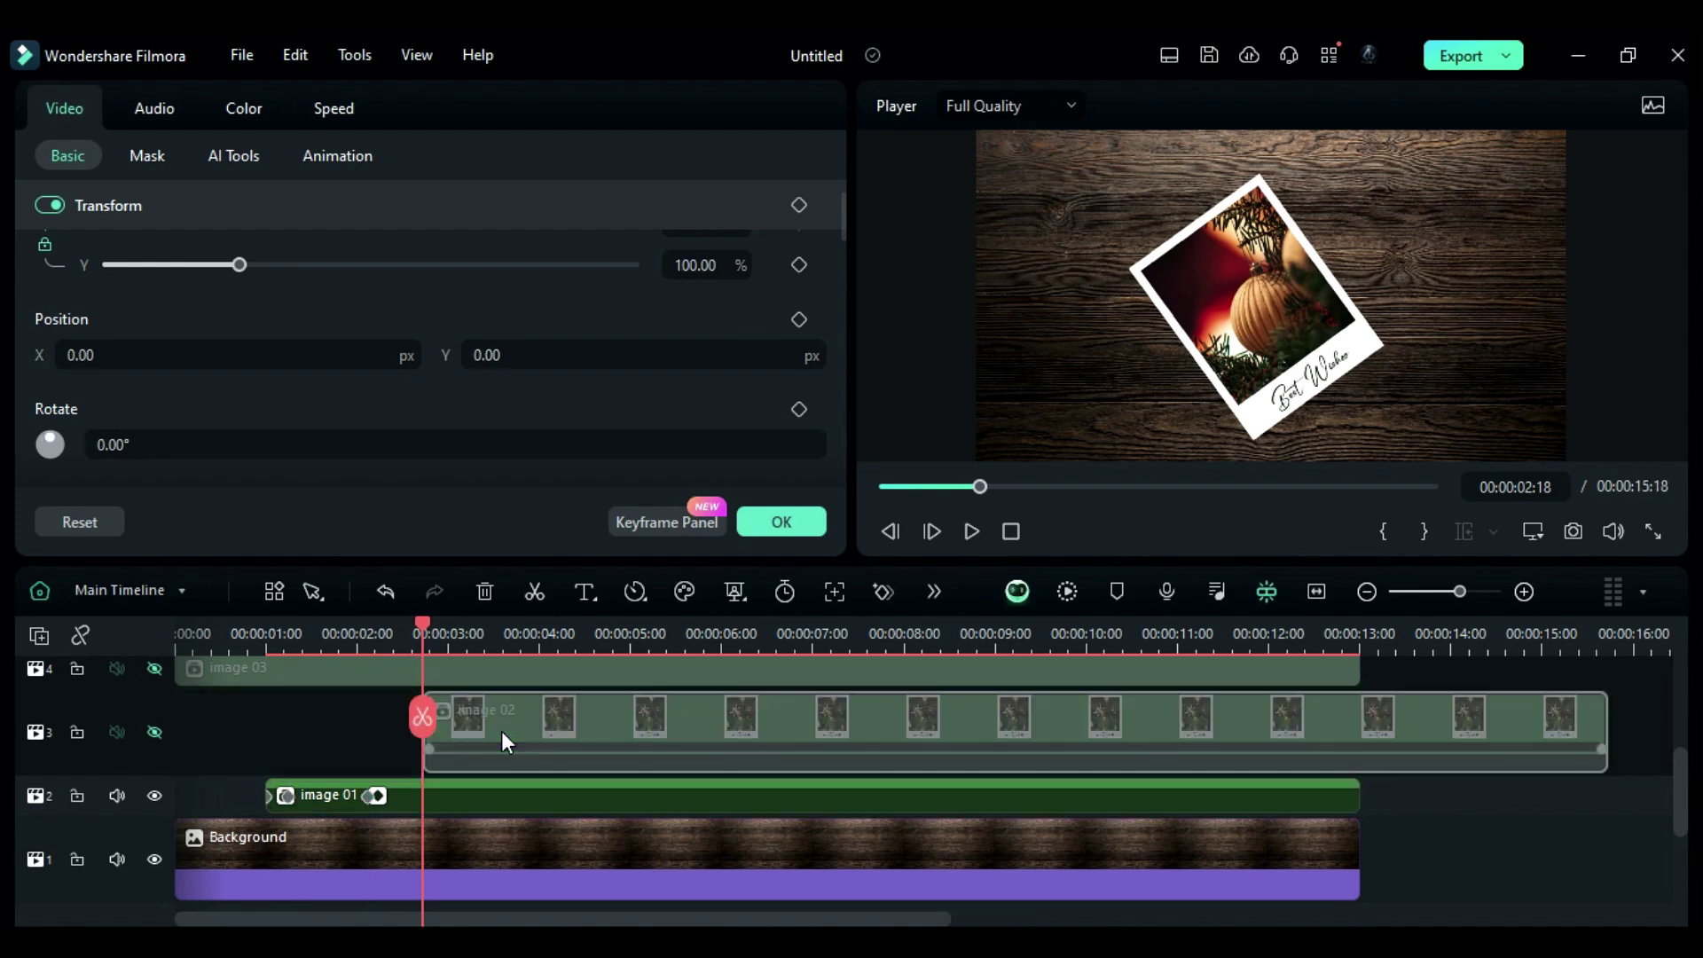
- Unhide image 02, trim it to end at 13 seconds, and keyframe an off-screen start at 142% scale, X -1425
left_click(153, 743)
left_click_drag(1605, 718, 1358, 719)
left_click(689, 271)
type("142")
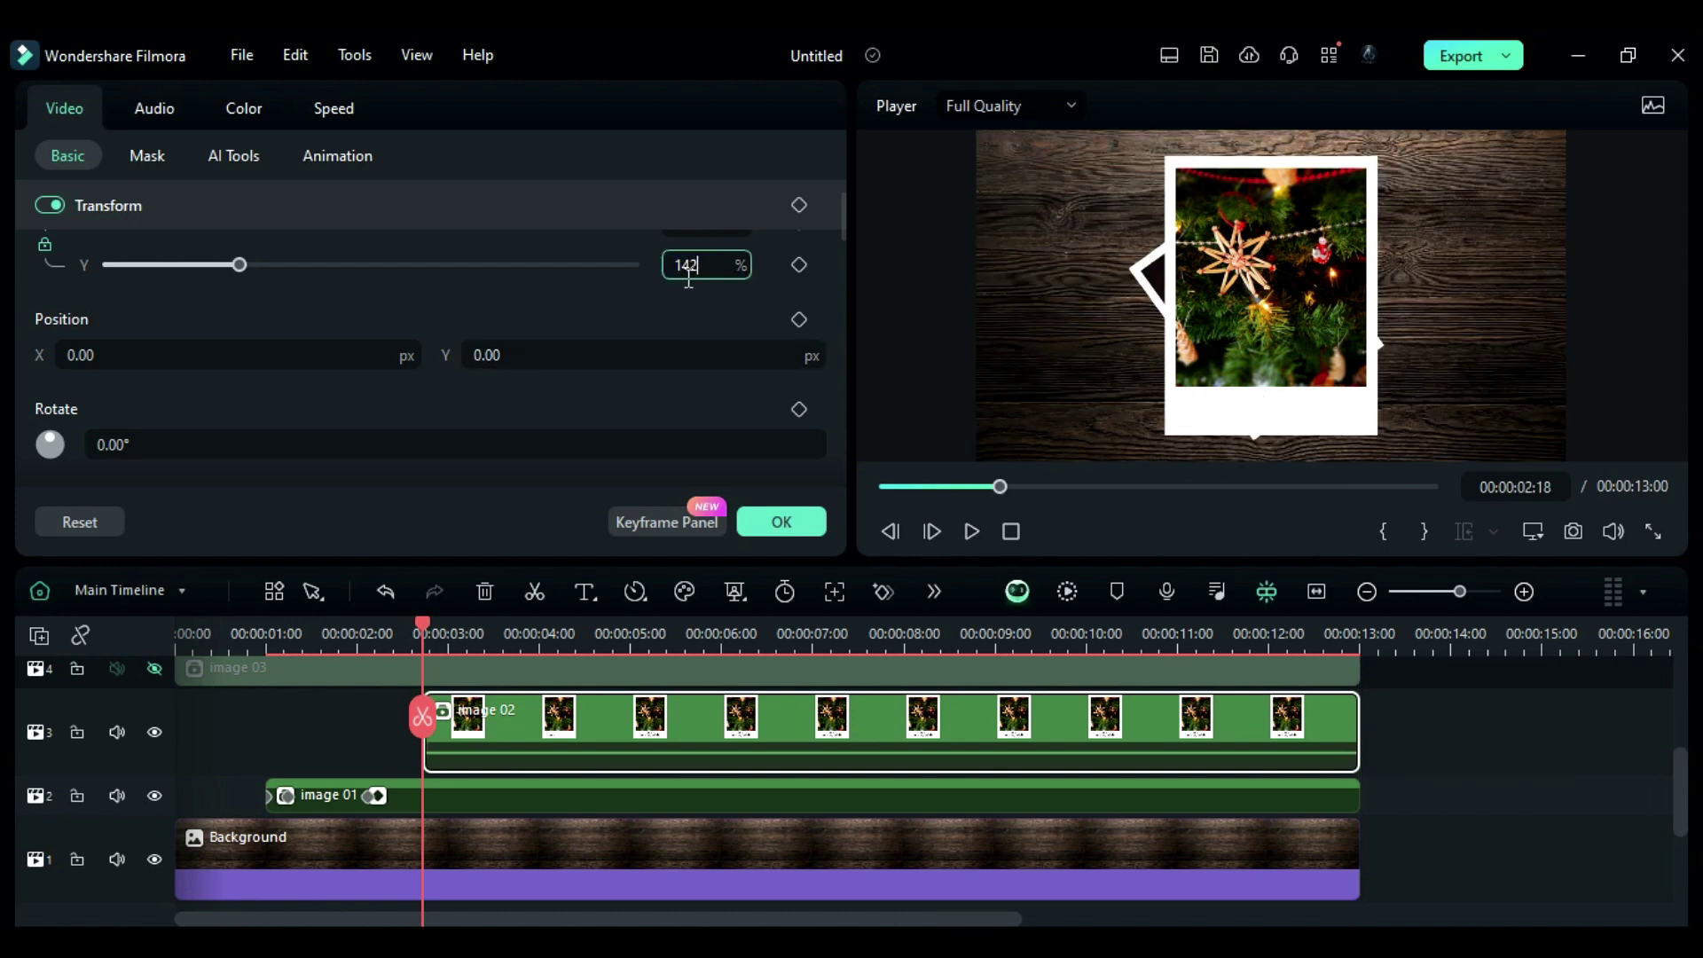
left_click(350, 351)
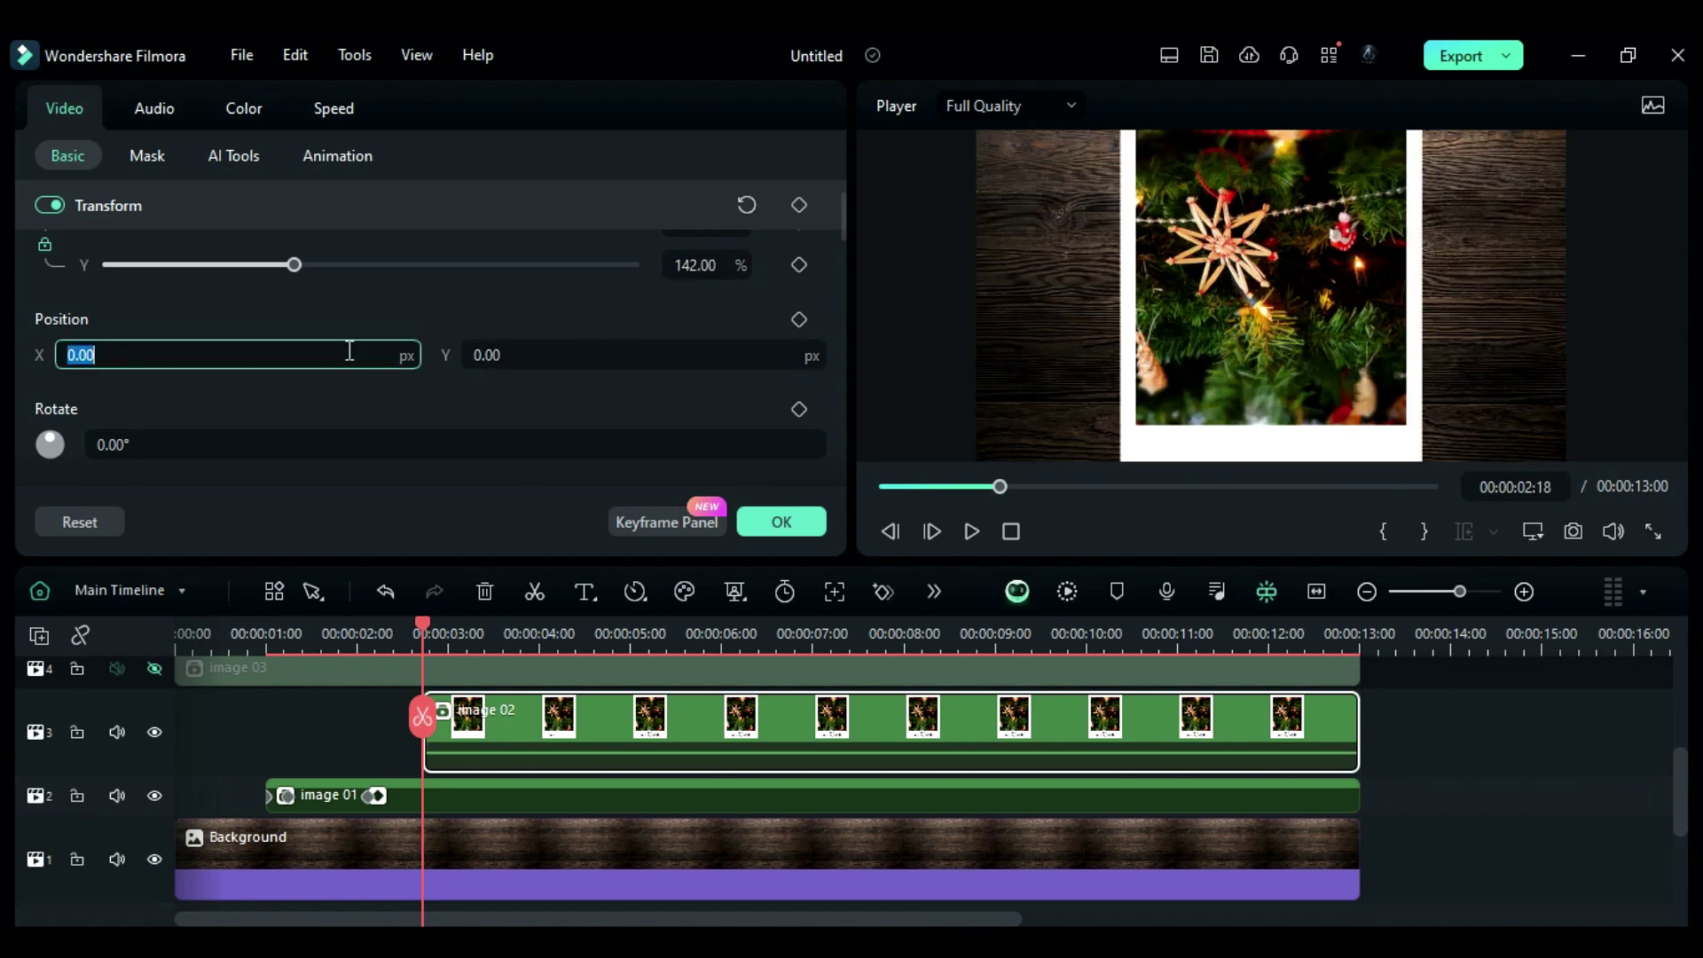
type("-1425")
key("Return")
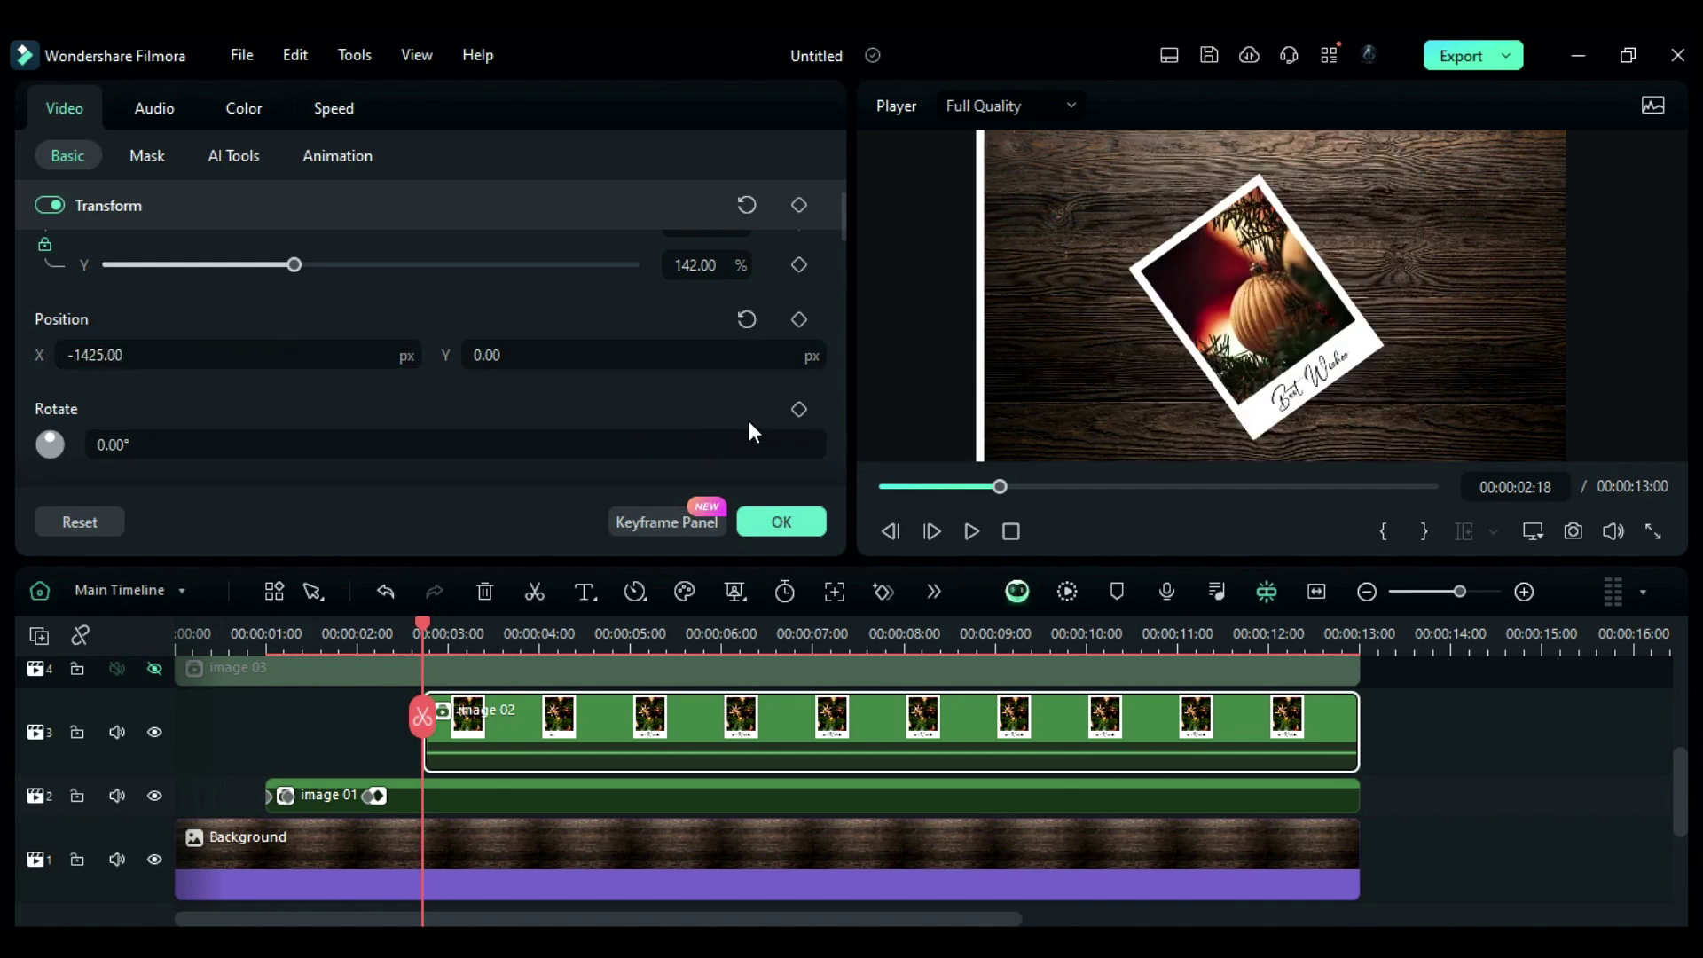
left_click(799, 410)
left_click(800, 320)
left_click(798, 264)
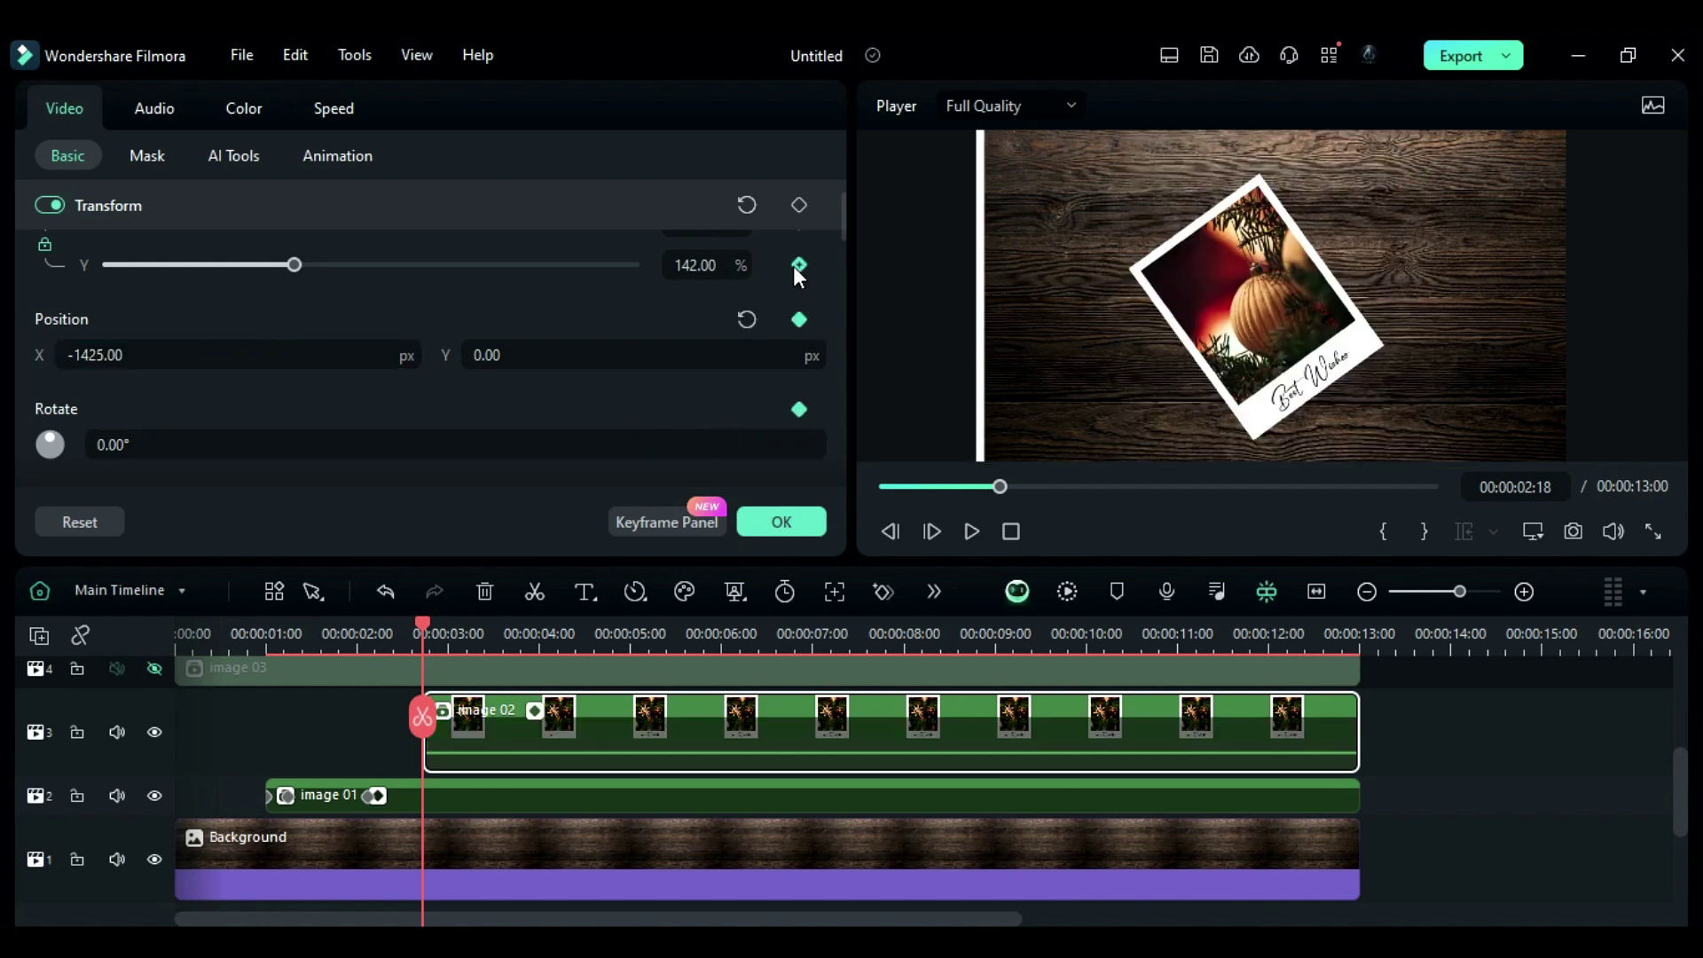
- At 00:00:03:03, keyframe image 02 at 76% scale, position 34/-5 and 1° rotation
left_click_drag(435, 633, 460, 642)
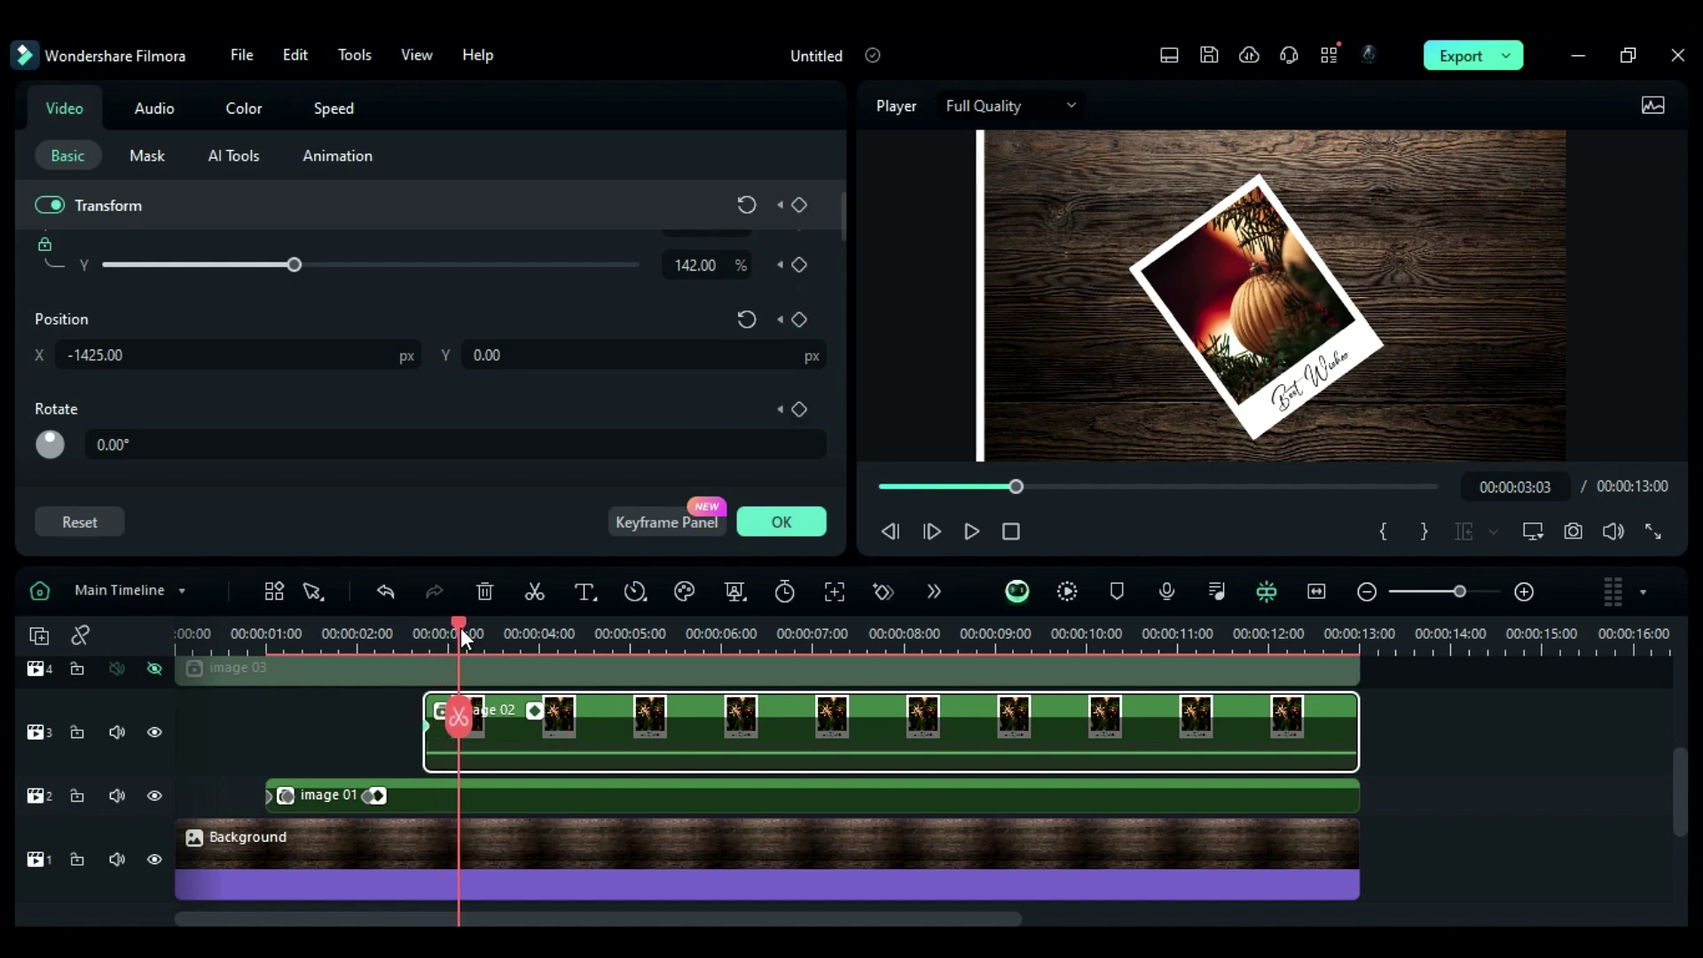
left_click(688, 258)
type("76")
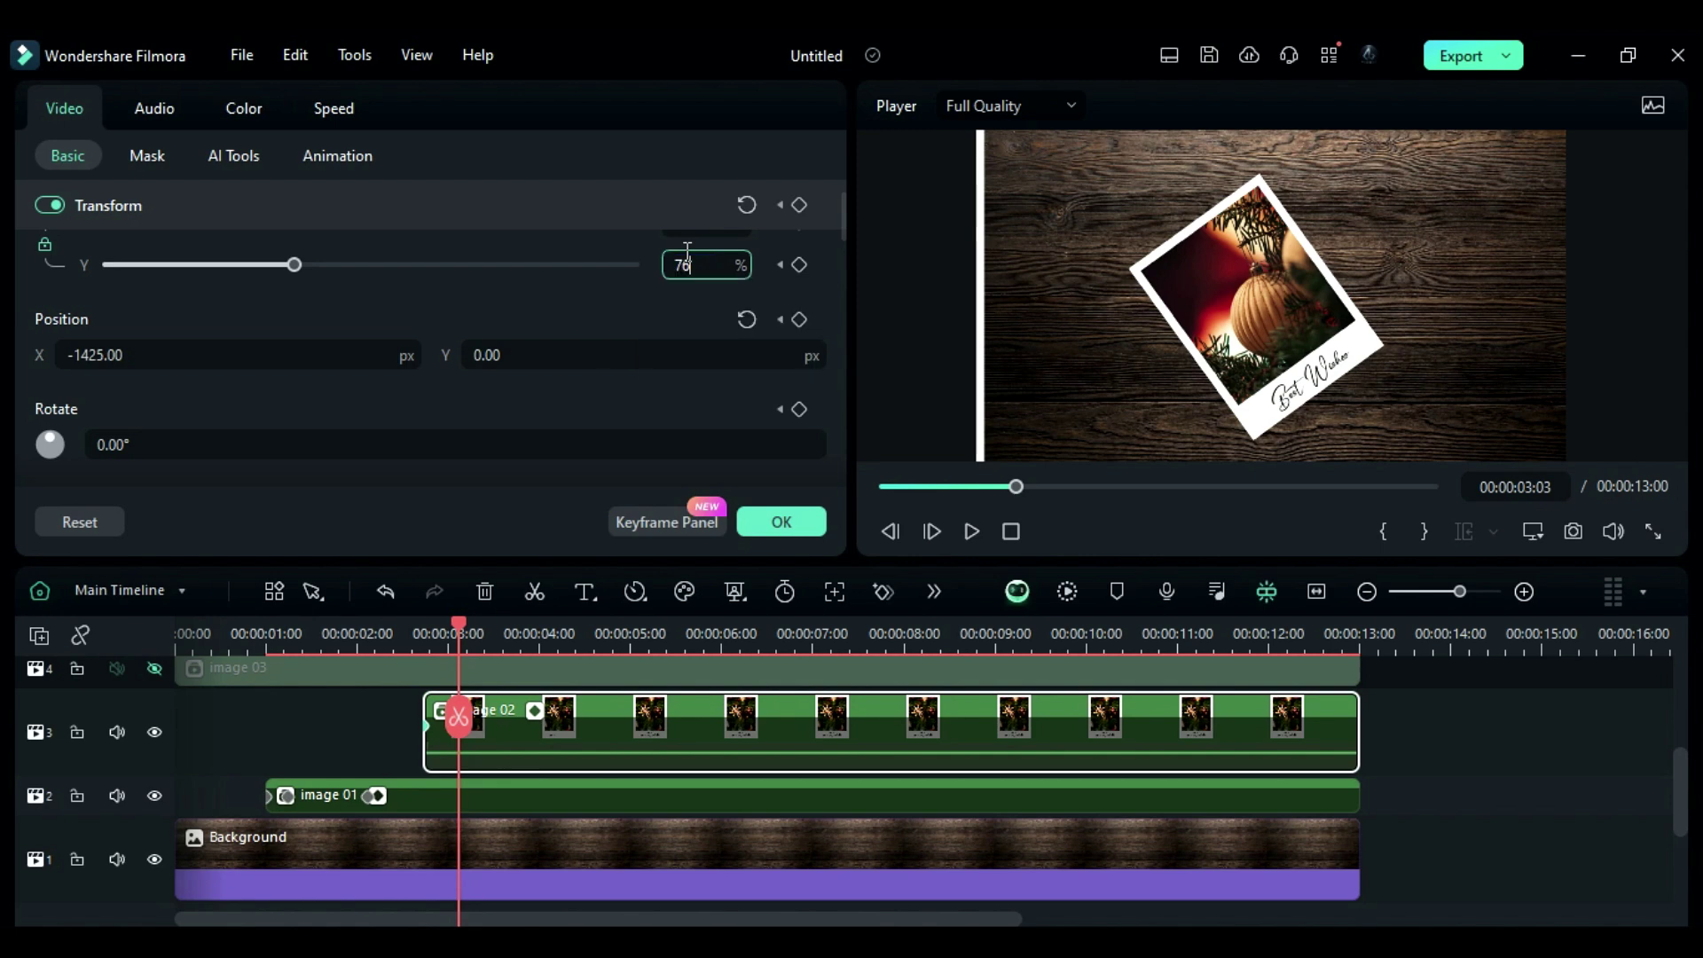
key("Return")
left_click(224, 344)
type("34")
key("Return")
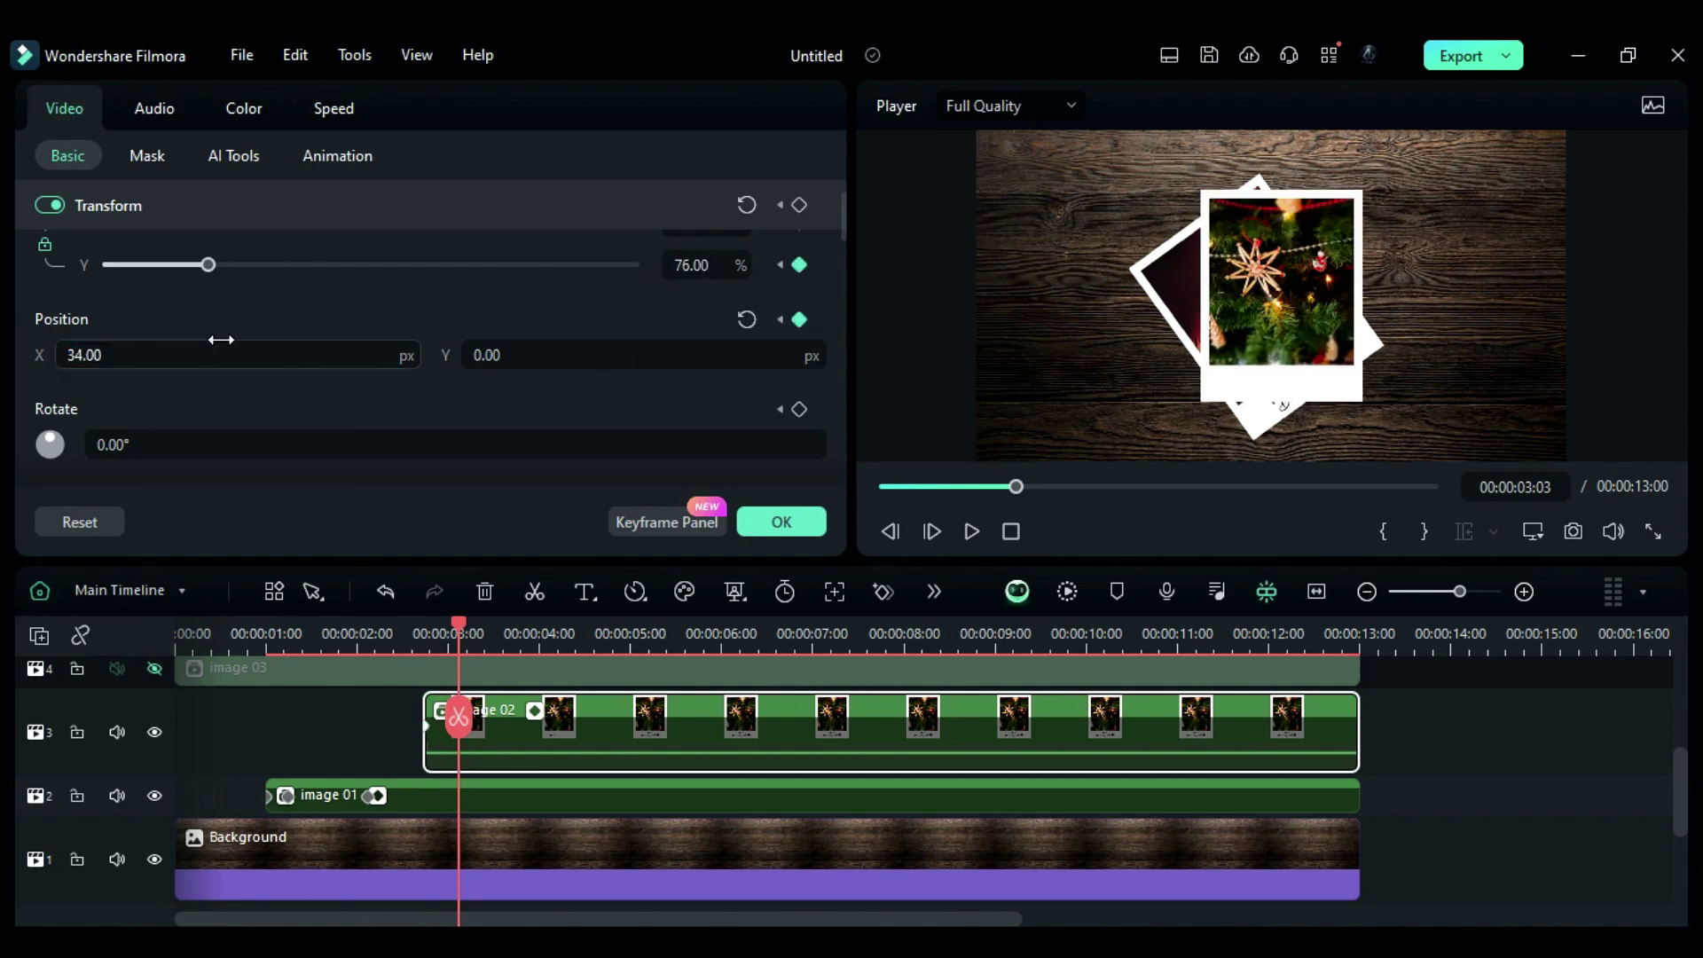
left_click(517, 360)
type("-5")
key("Return")
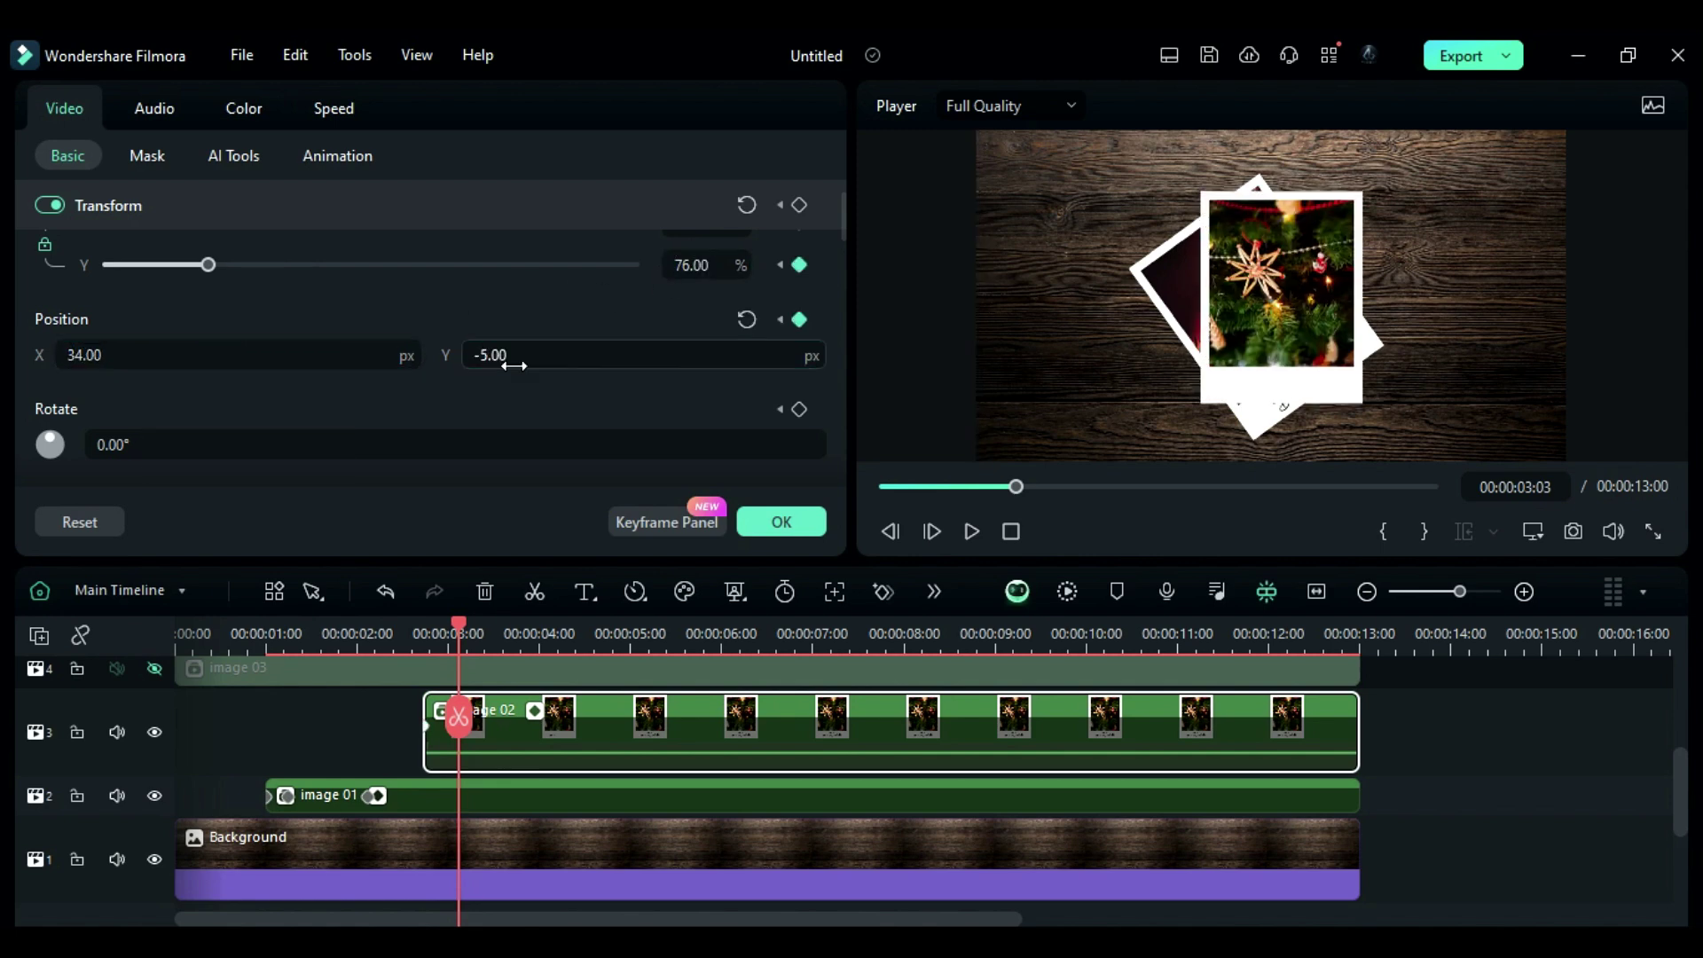
left_click(419, 440)
type("1")
key("Return")
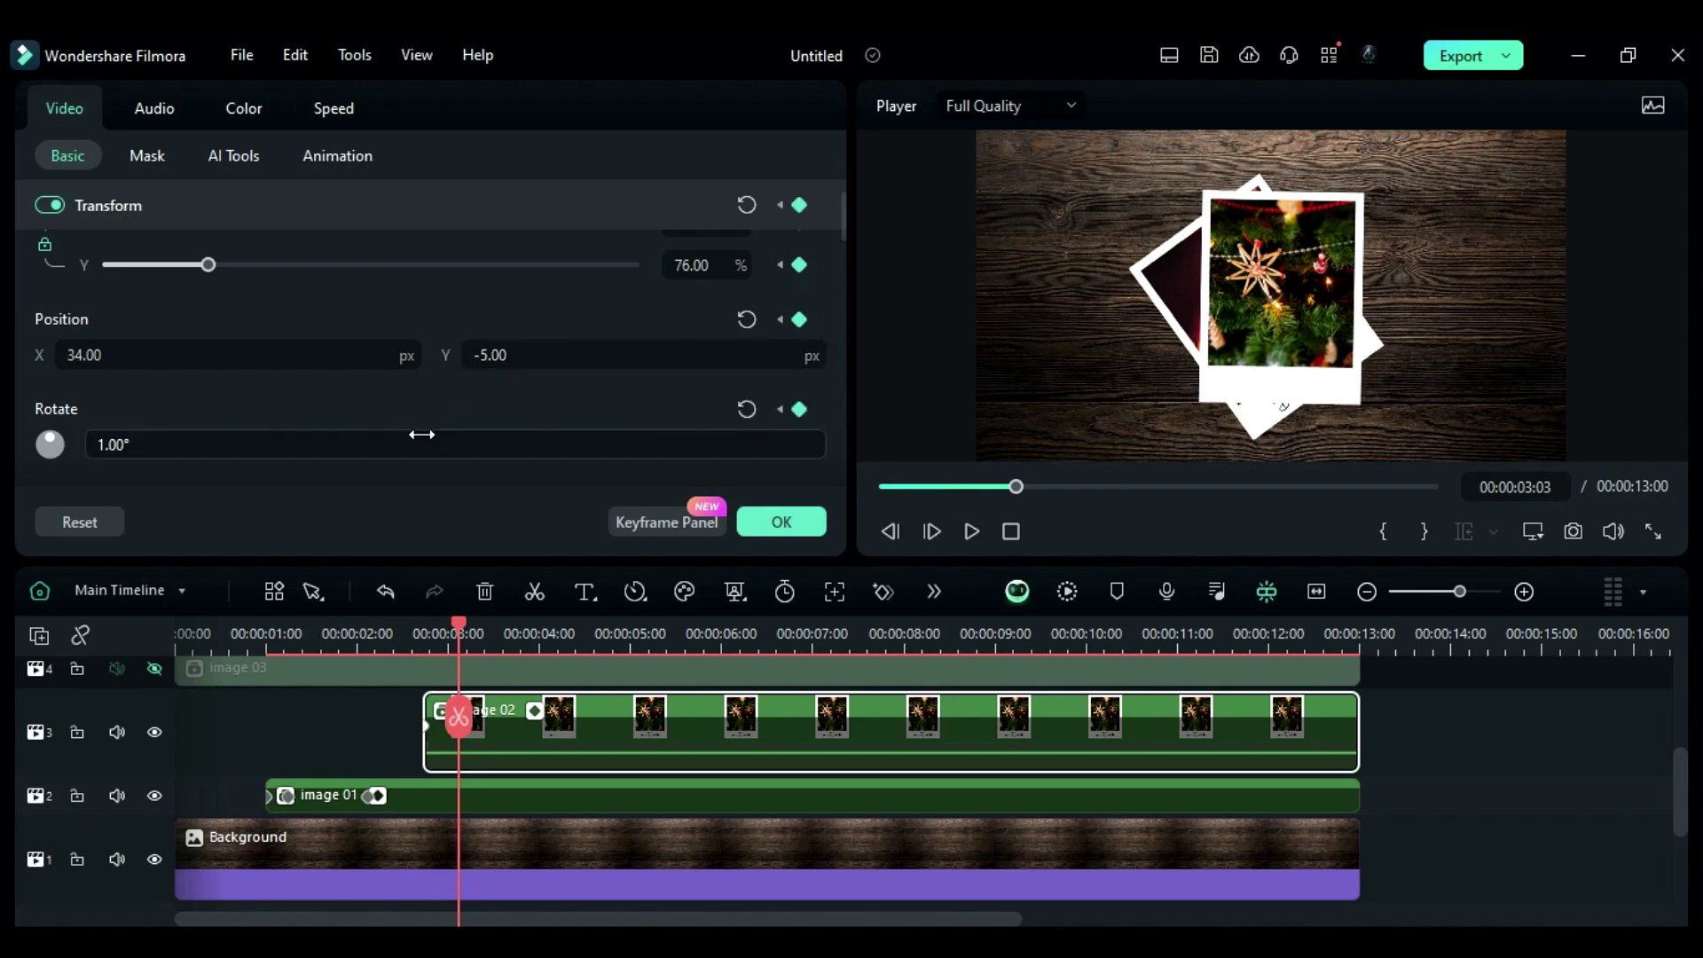
- Near 00:00:03:22, keyframe image 02's resting position 182/-47 with a 16° rotation
left_click_drag(459, 623, 520, 642)
left_click_drag(524, 652, 527, 644)
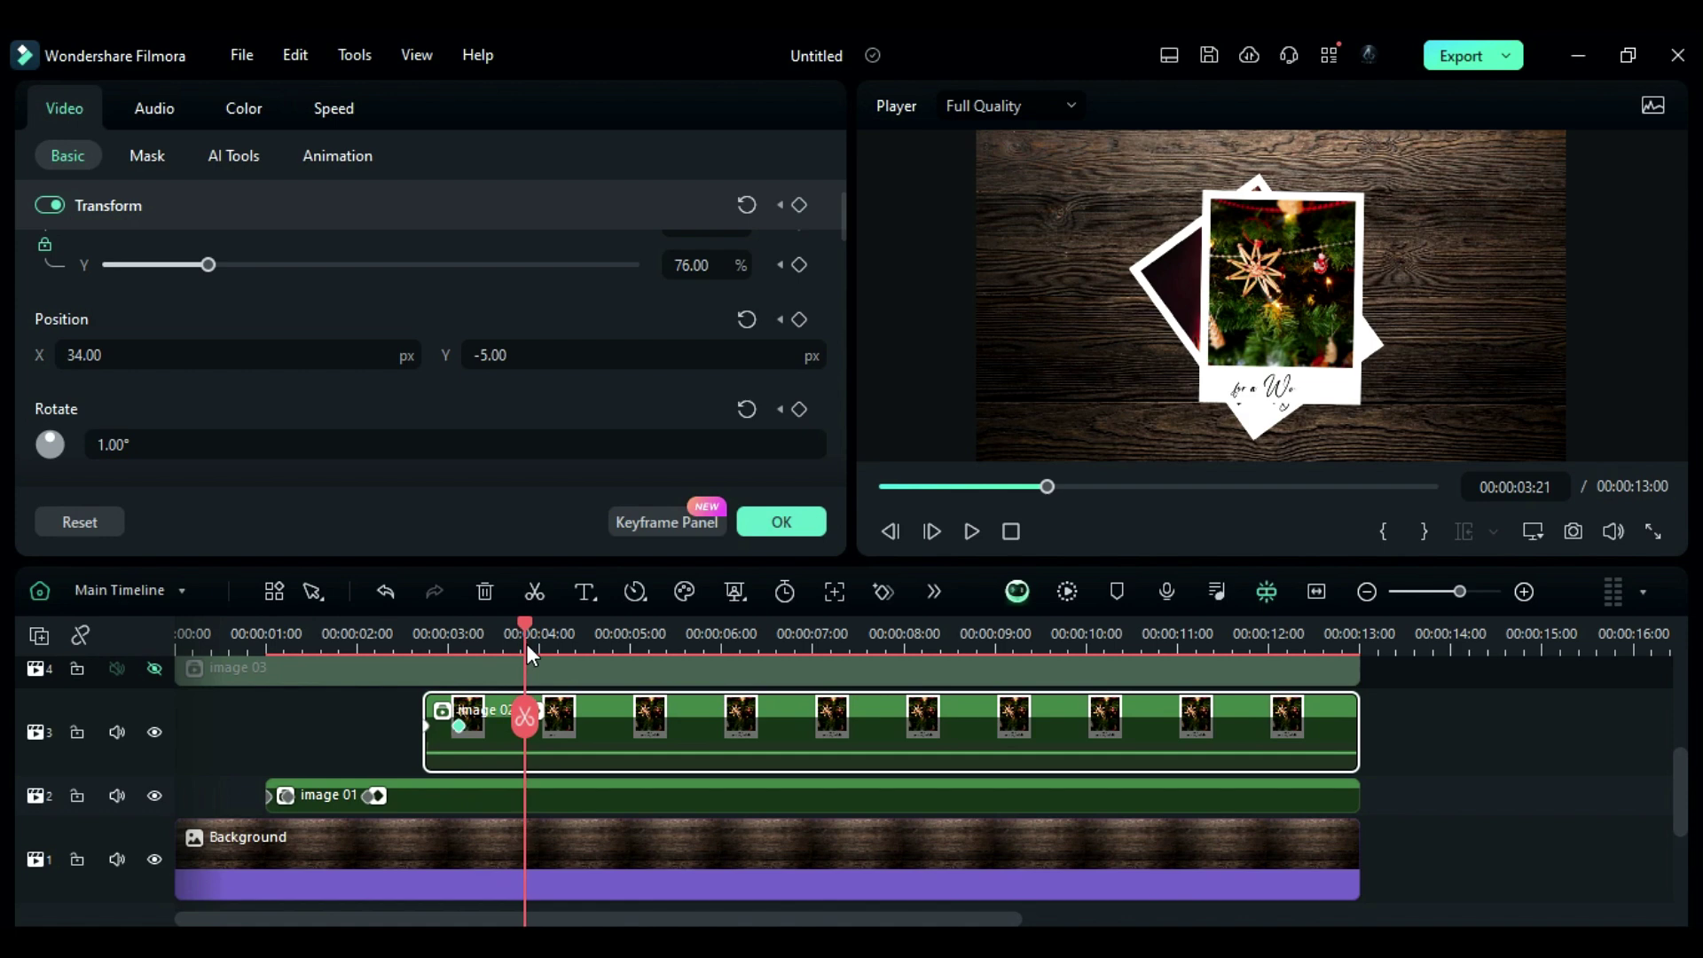
left_click(178, 358)
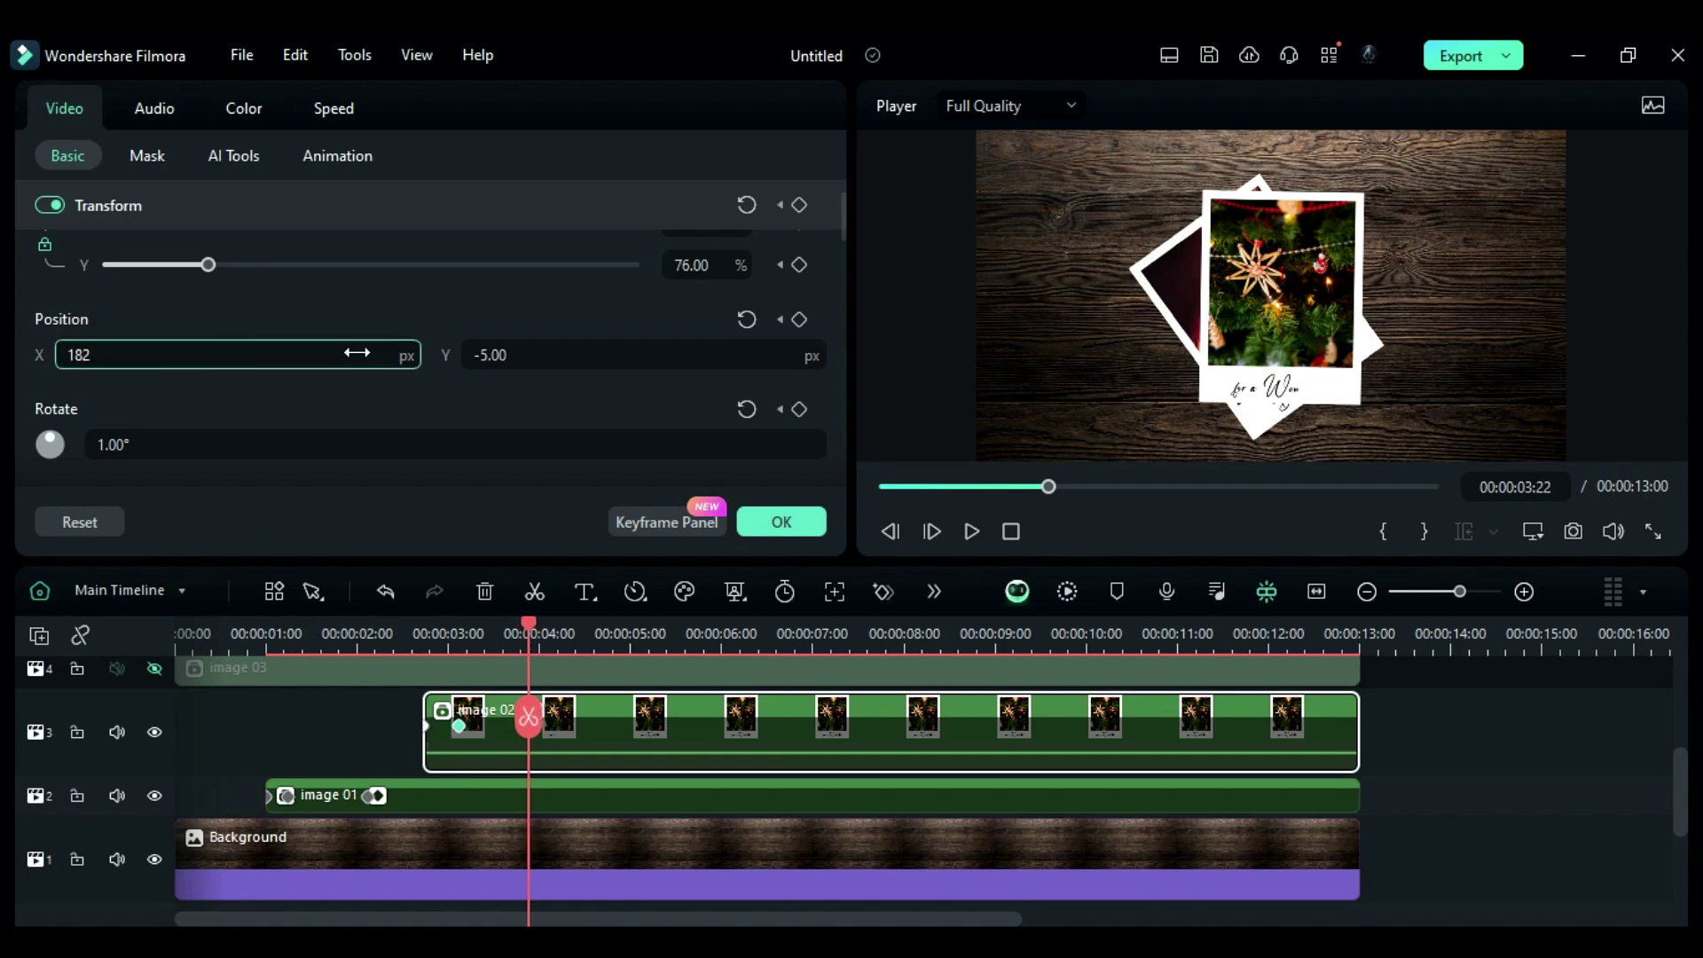
type("182")
left_click(518, 344)
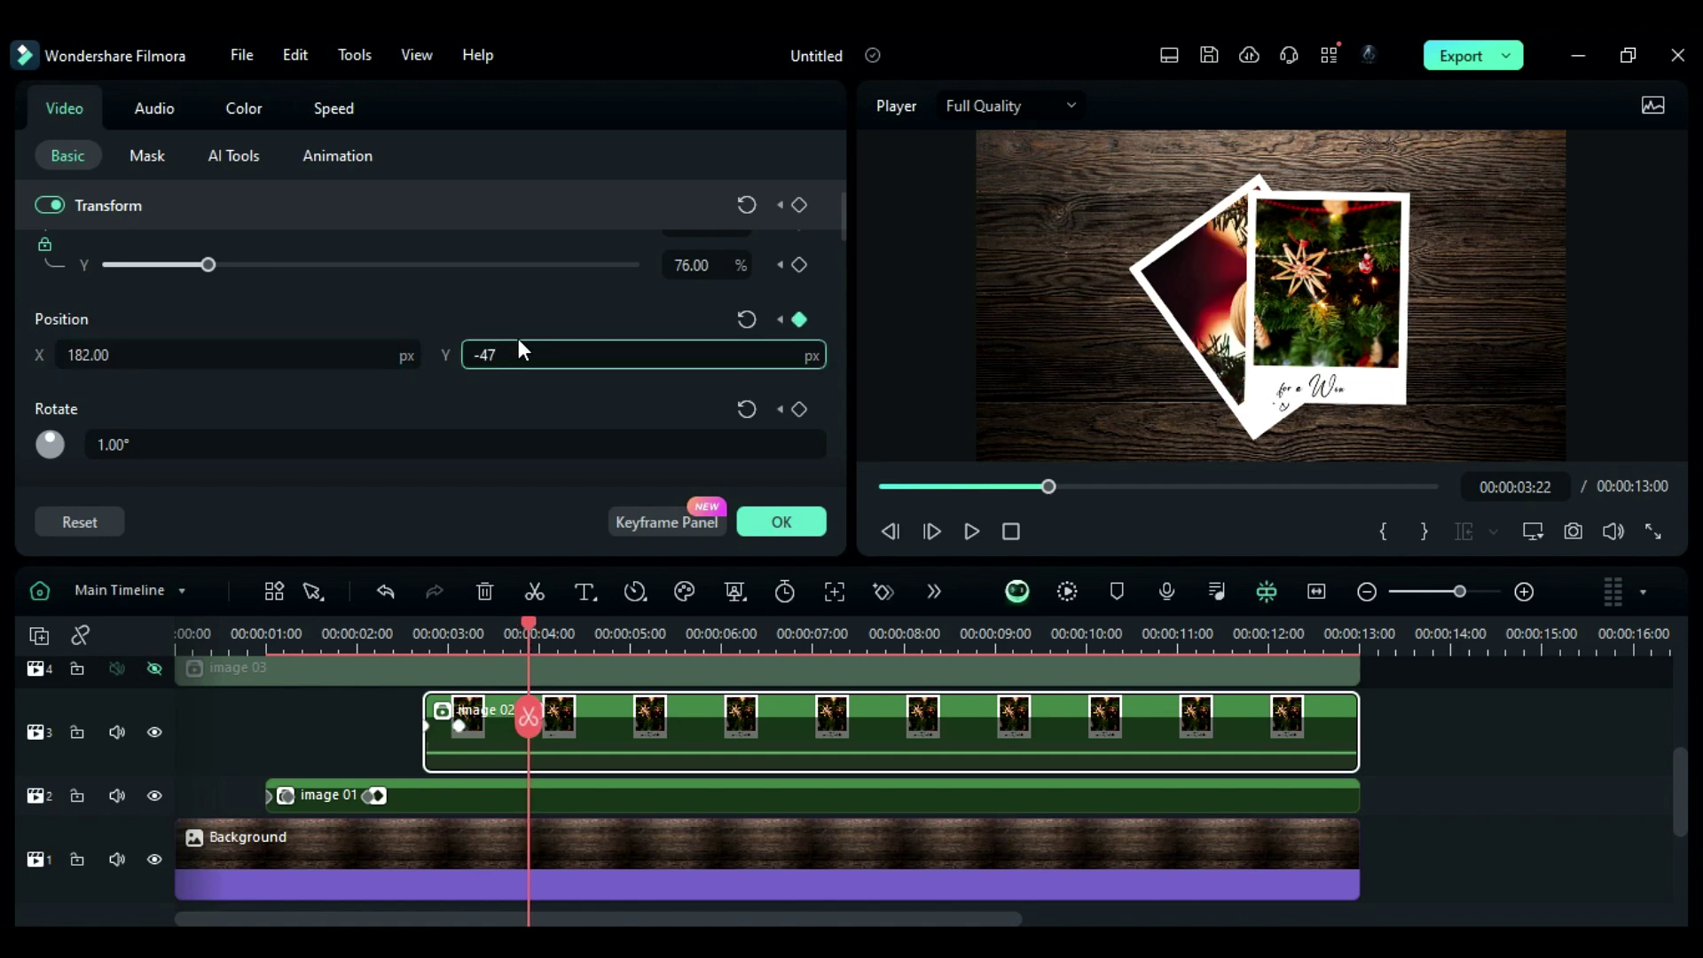
key("Return")
left_click(359, 435)
type("16")
key("Return")
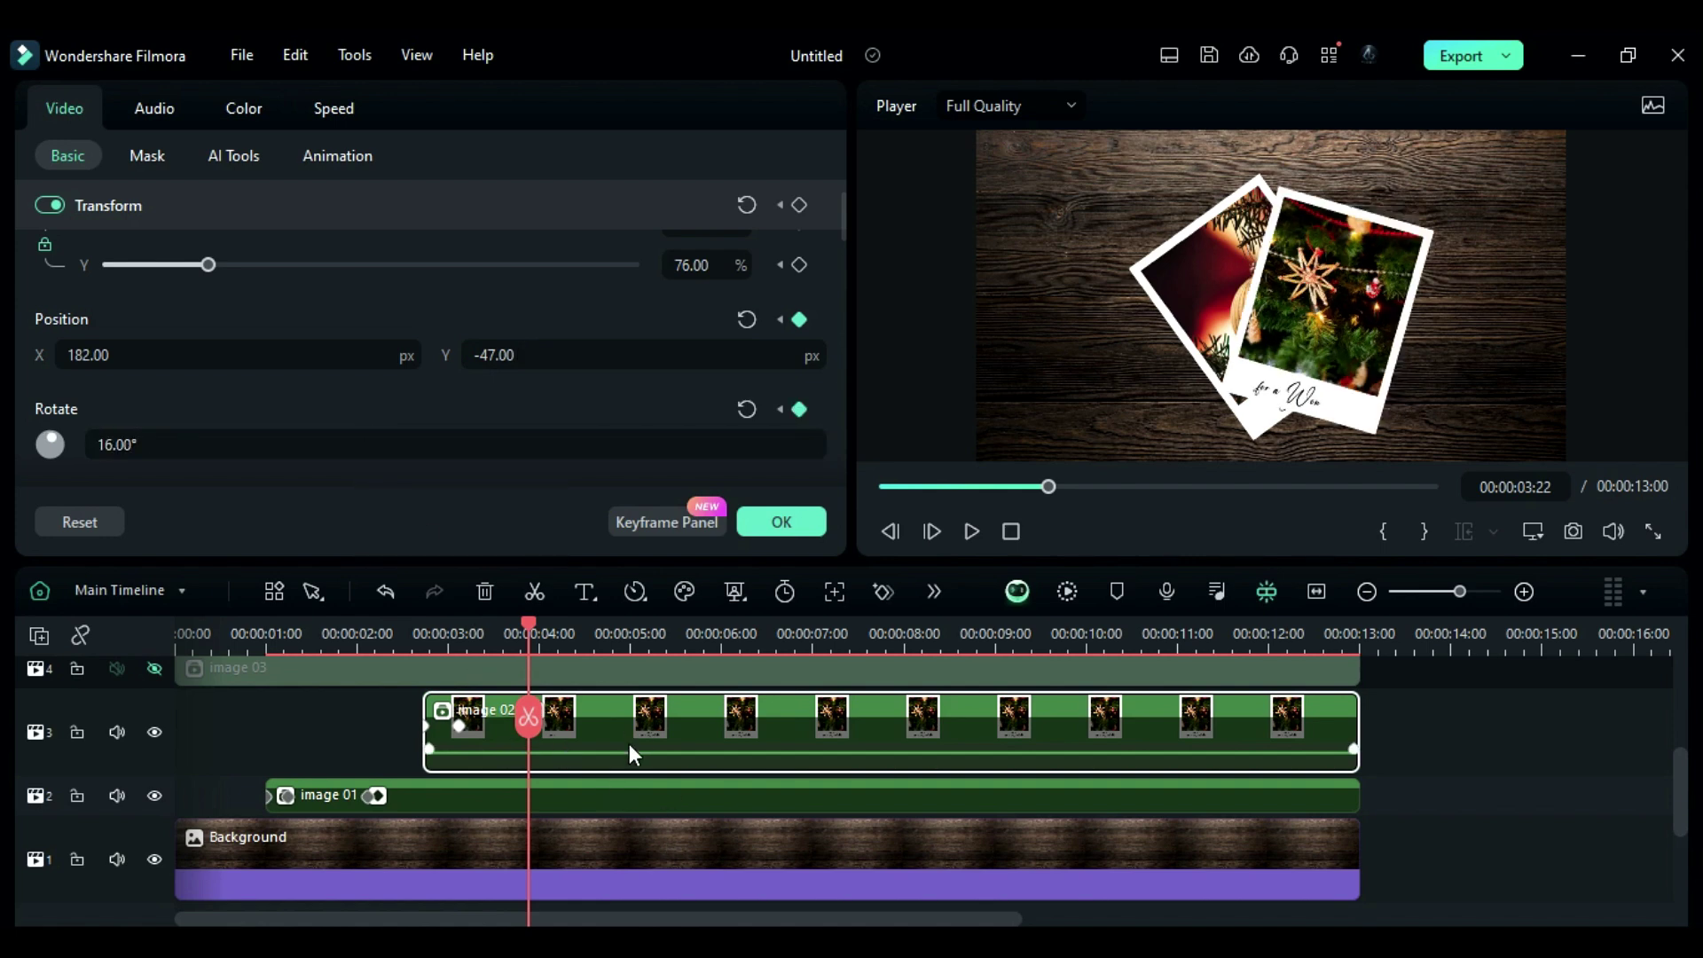
left_click_drag(530, 622, 602, 626)
left_click(584, 662)
- Unhide image 03, start it at 00:00:04:17, and cut off everything past 13:00
scroll(582, 715, "up", 2)
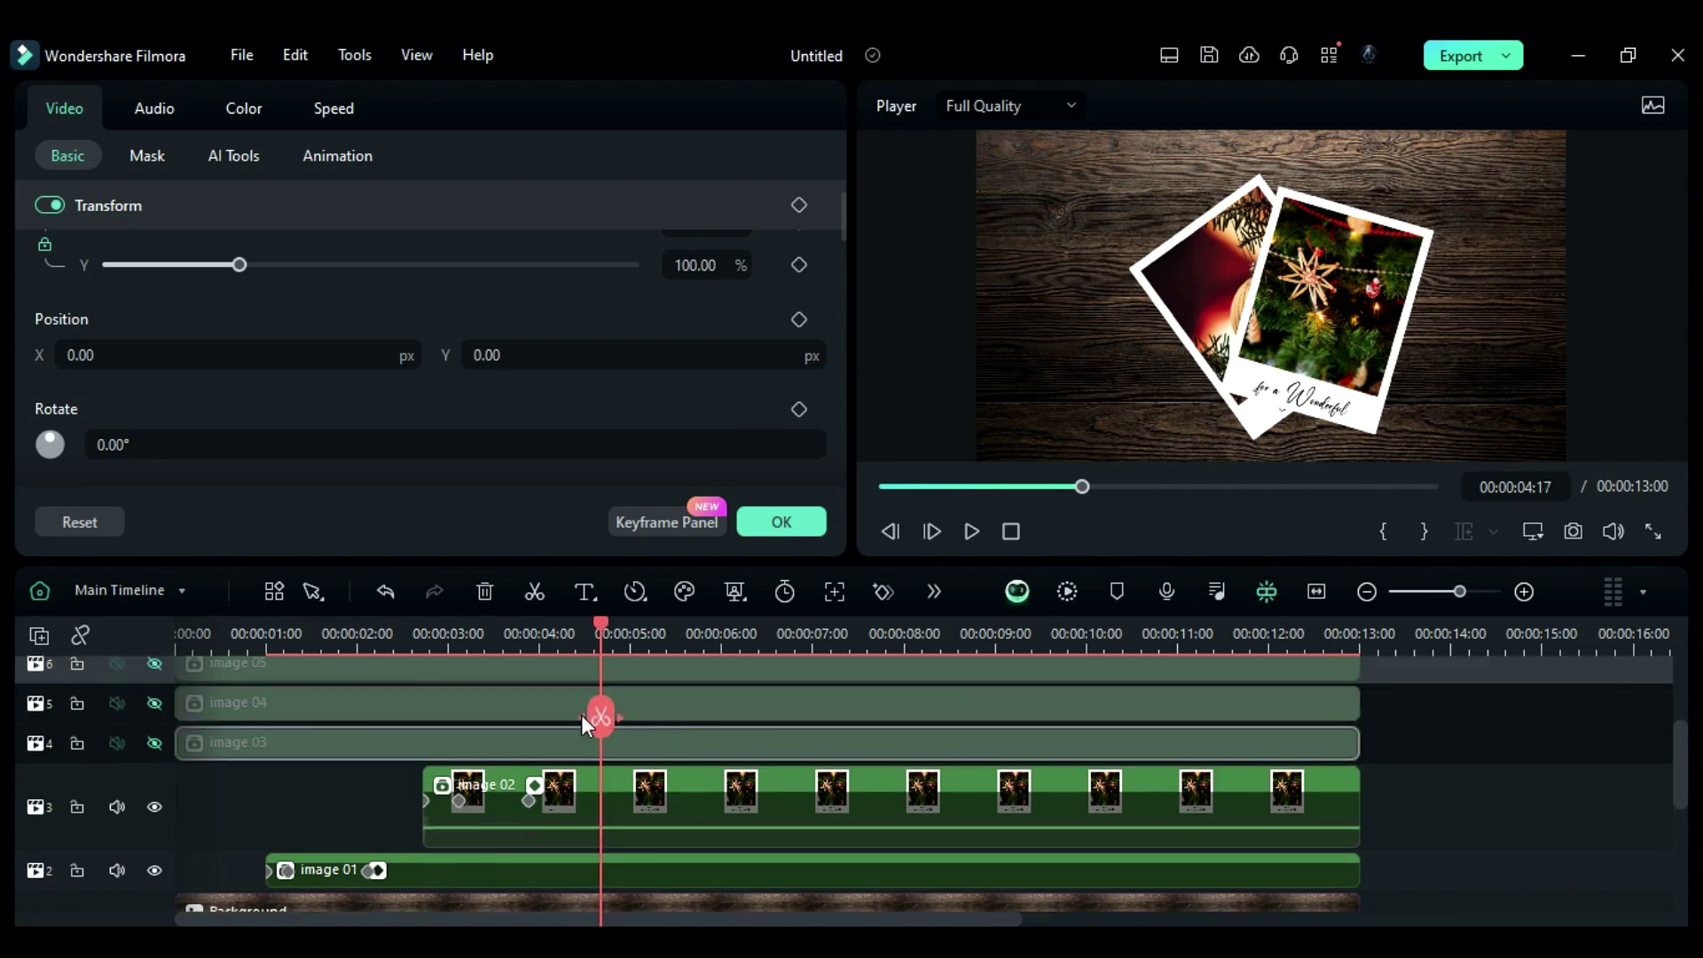
left_click(155, 742)
left_click_drag(257, 743, 691, 729)
left_click(1360, 638)
left_click(1368, 722)
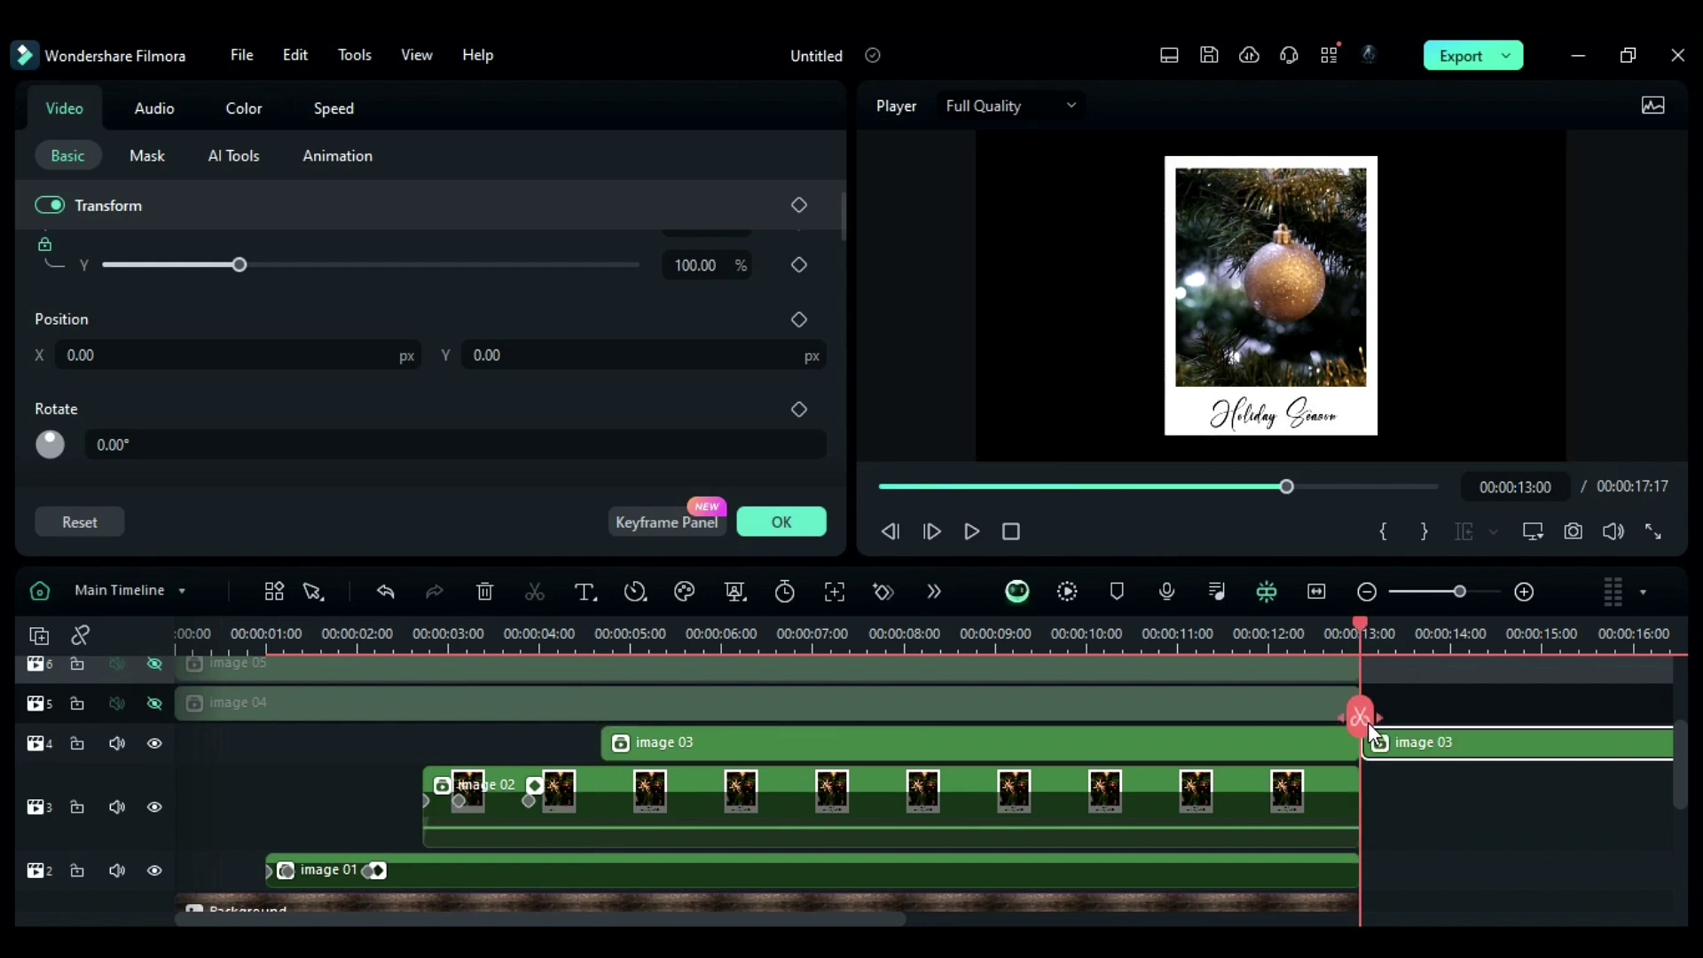
key("Delete")
left_click(642, 753)
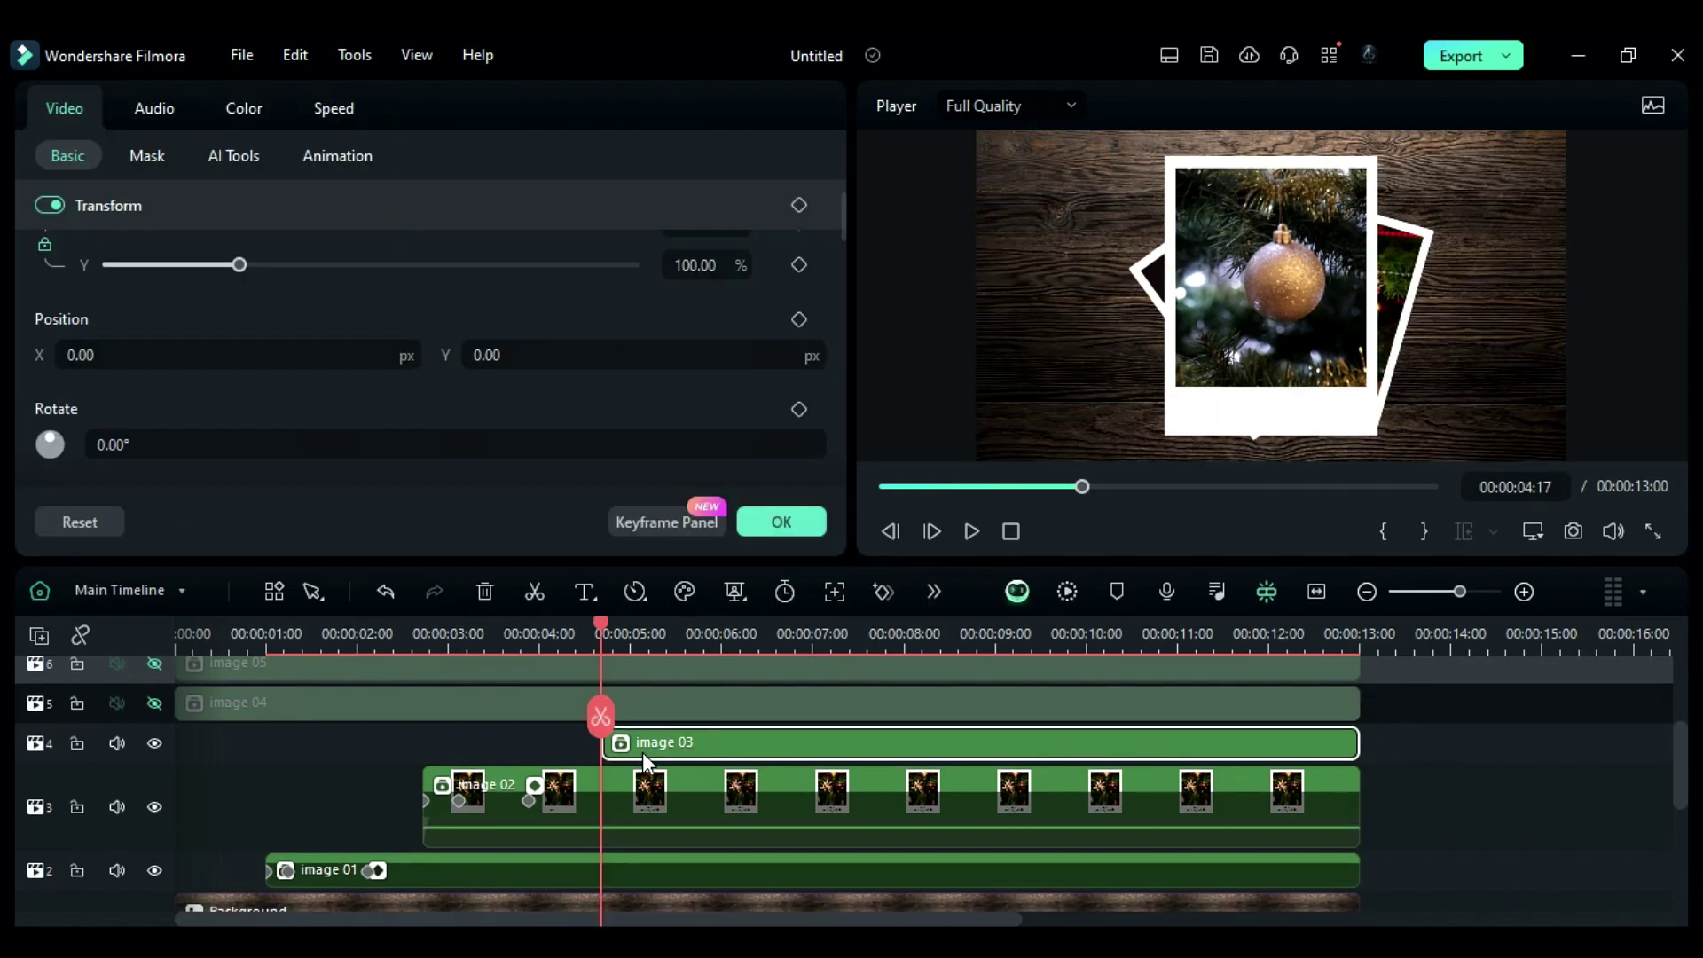
- Keyframe image 03's starting transform below the frame: 145% scale, Y 1377, 31° rotation
double_click(694, 264)
type("14")
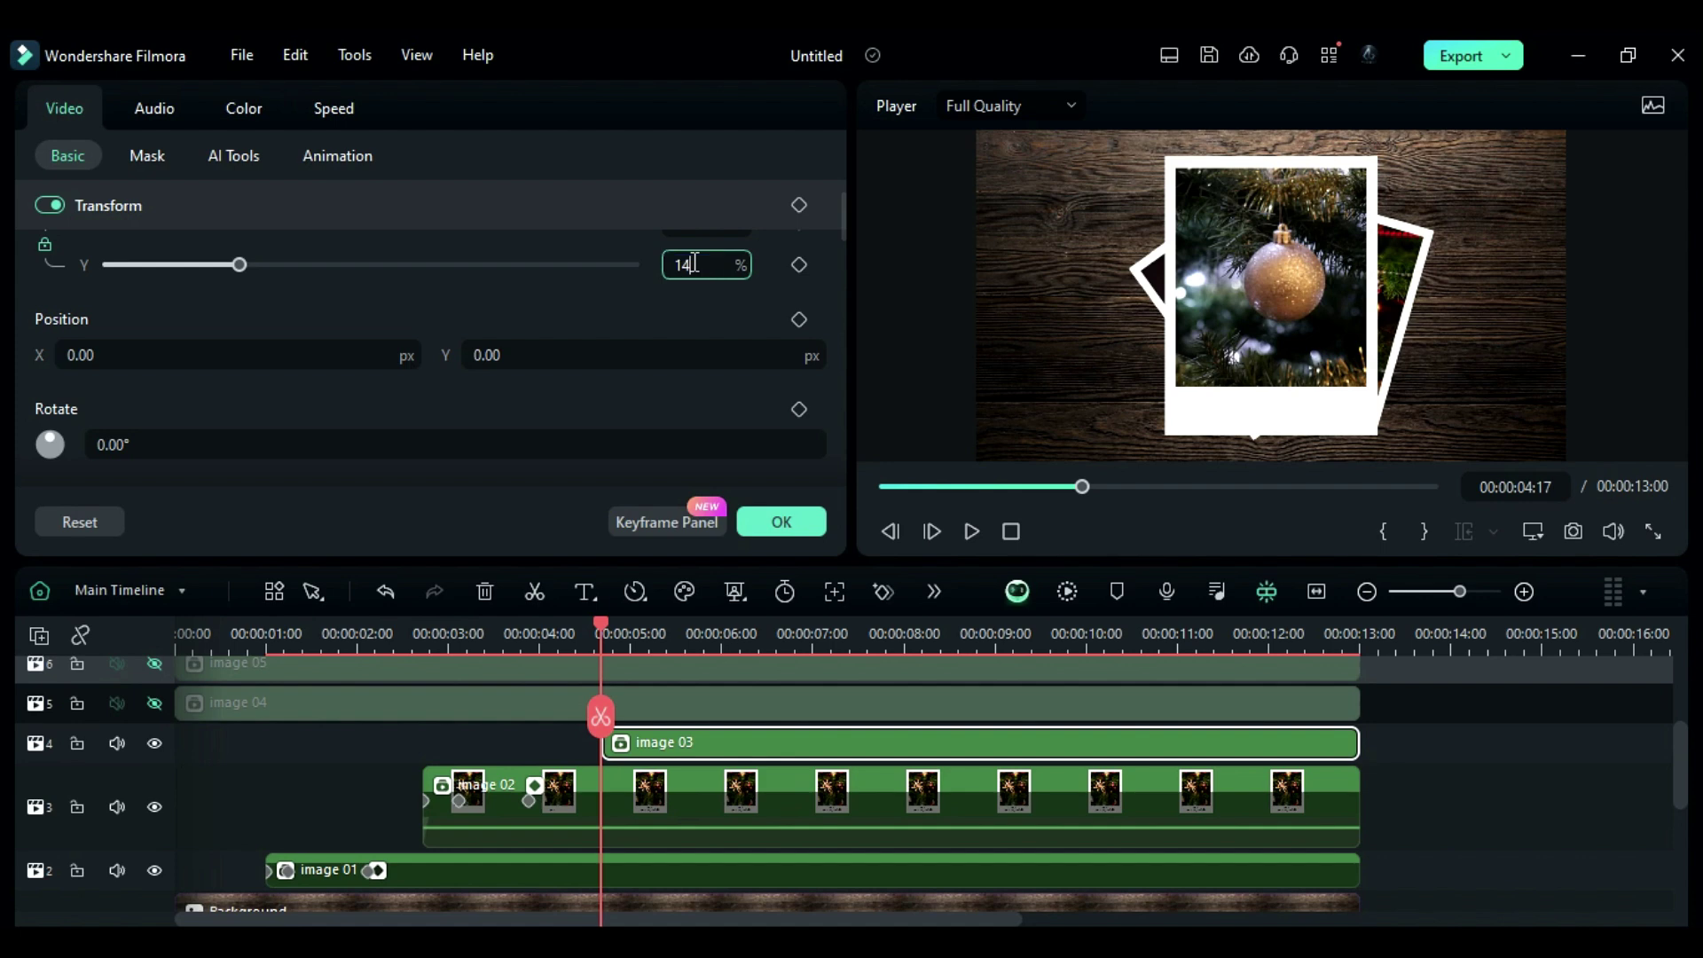
type("5")
key("Return")
double_click(526, 353)
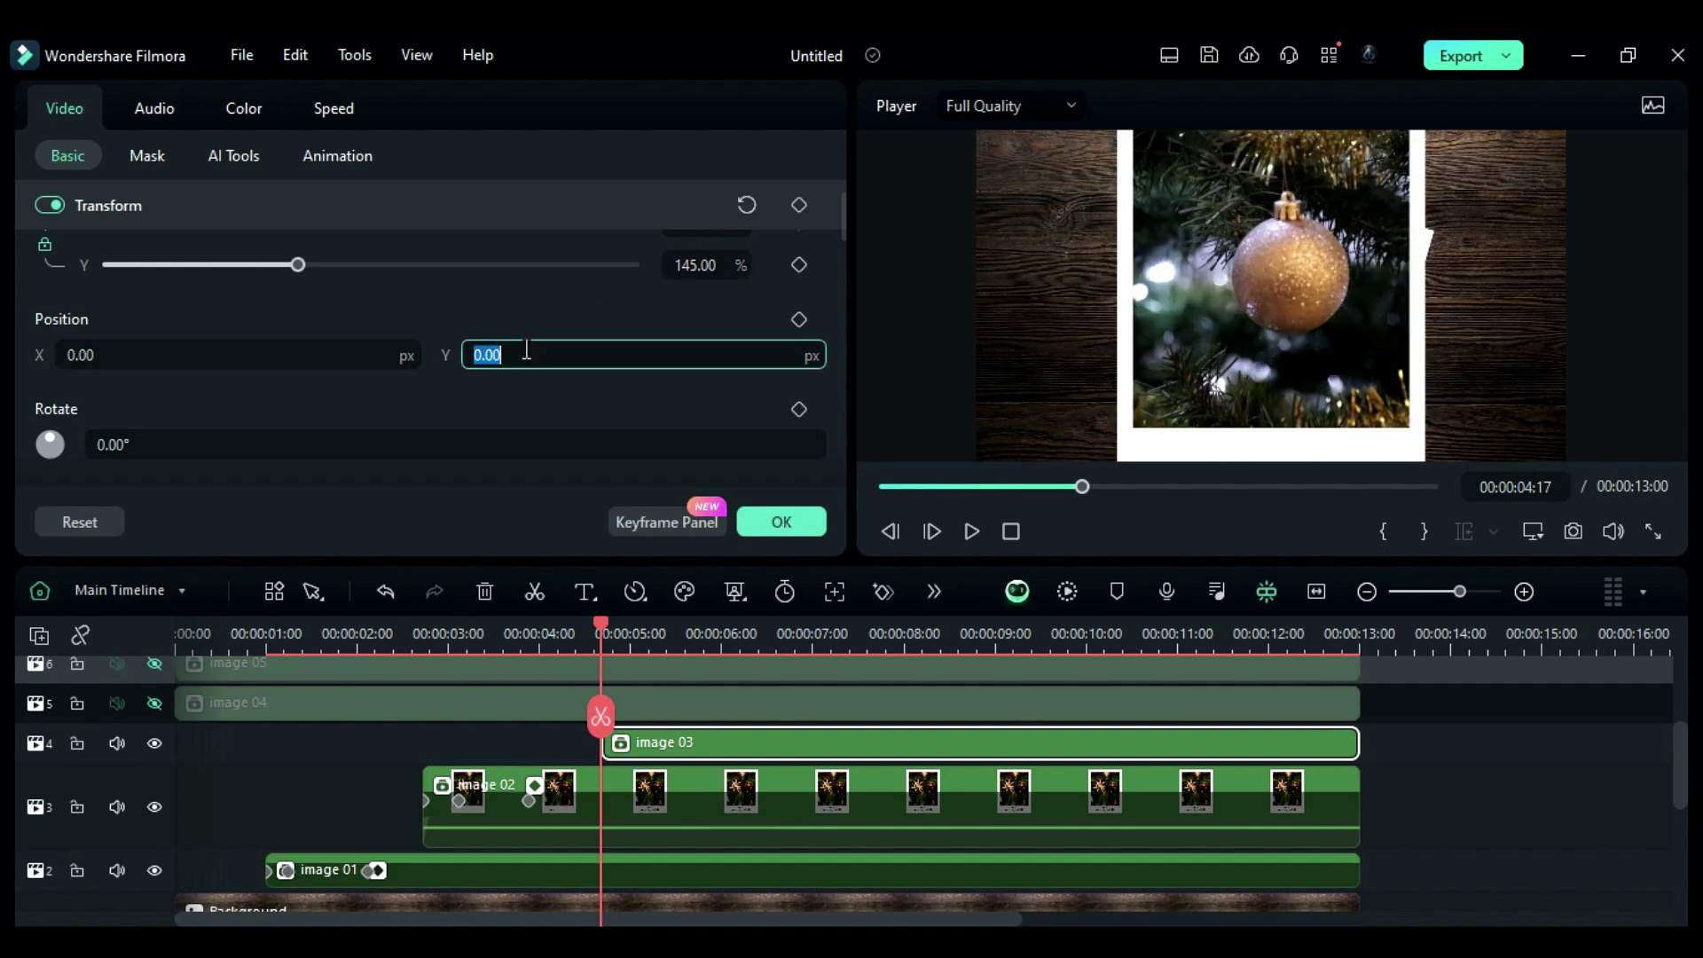
type("1377")
key("Return")
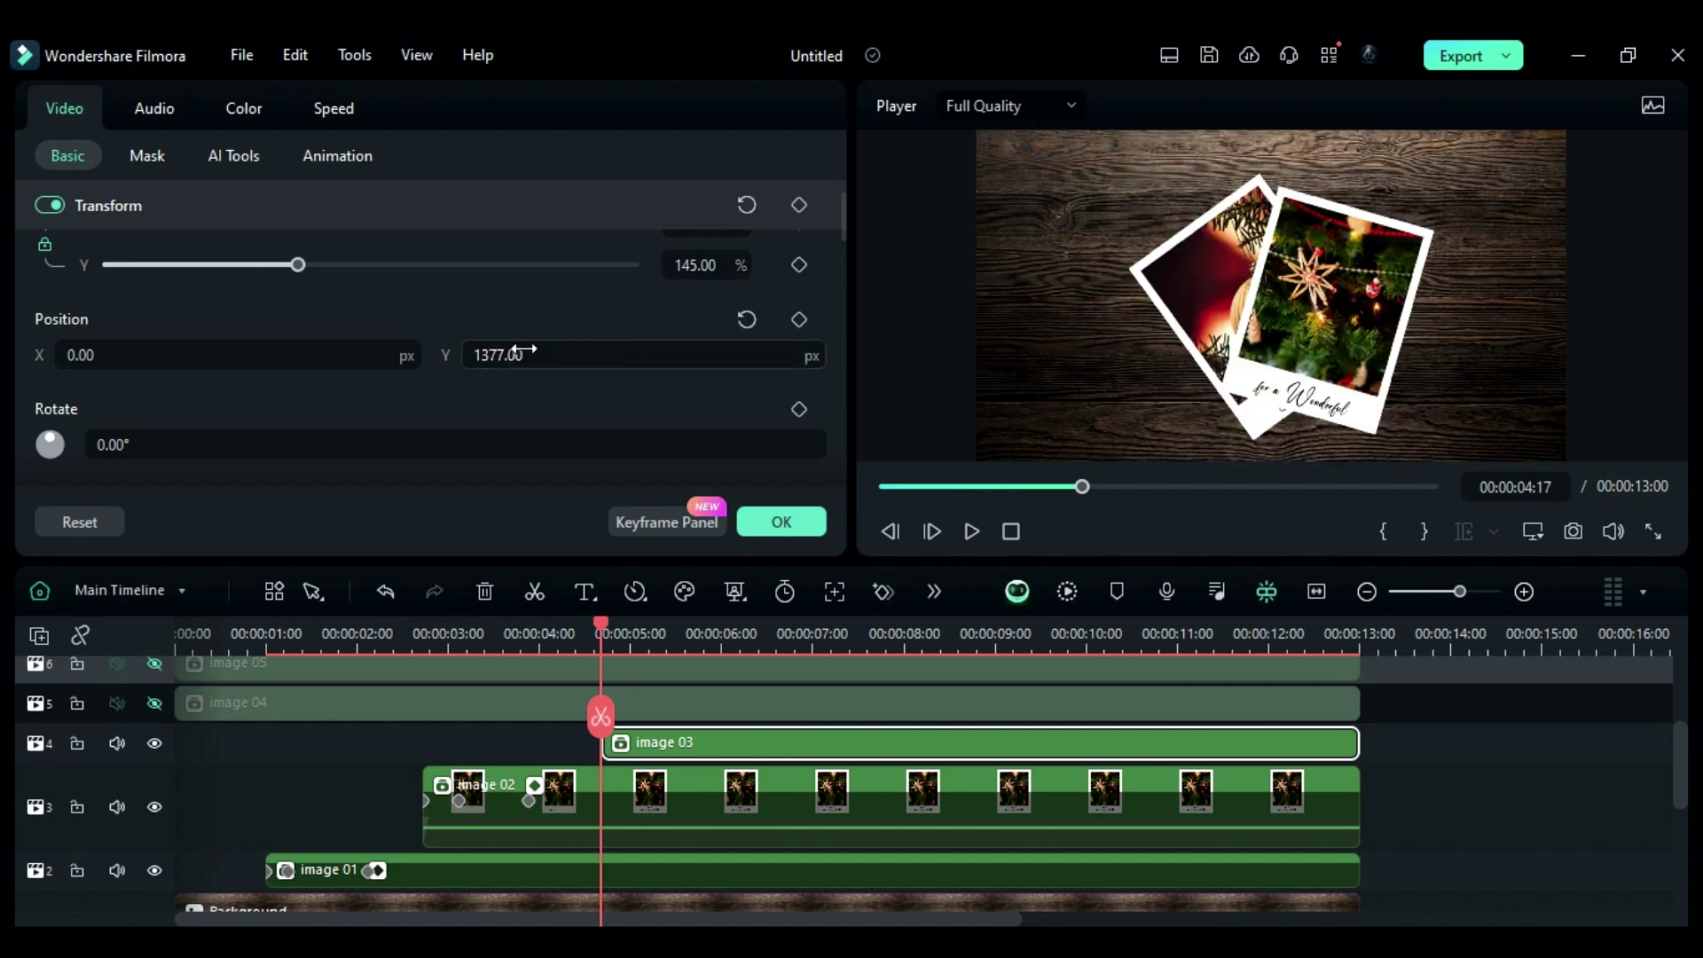
double_click(447, 452)
type("31")
key("Return")
left_click(799, 264)
left_click(801, 319)
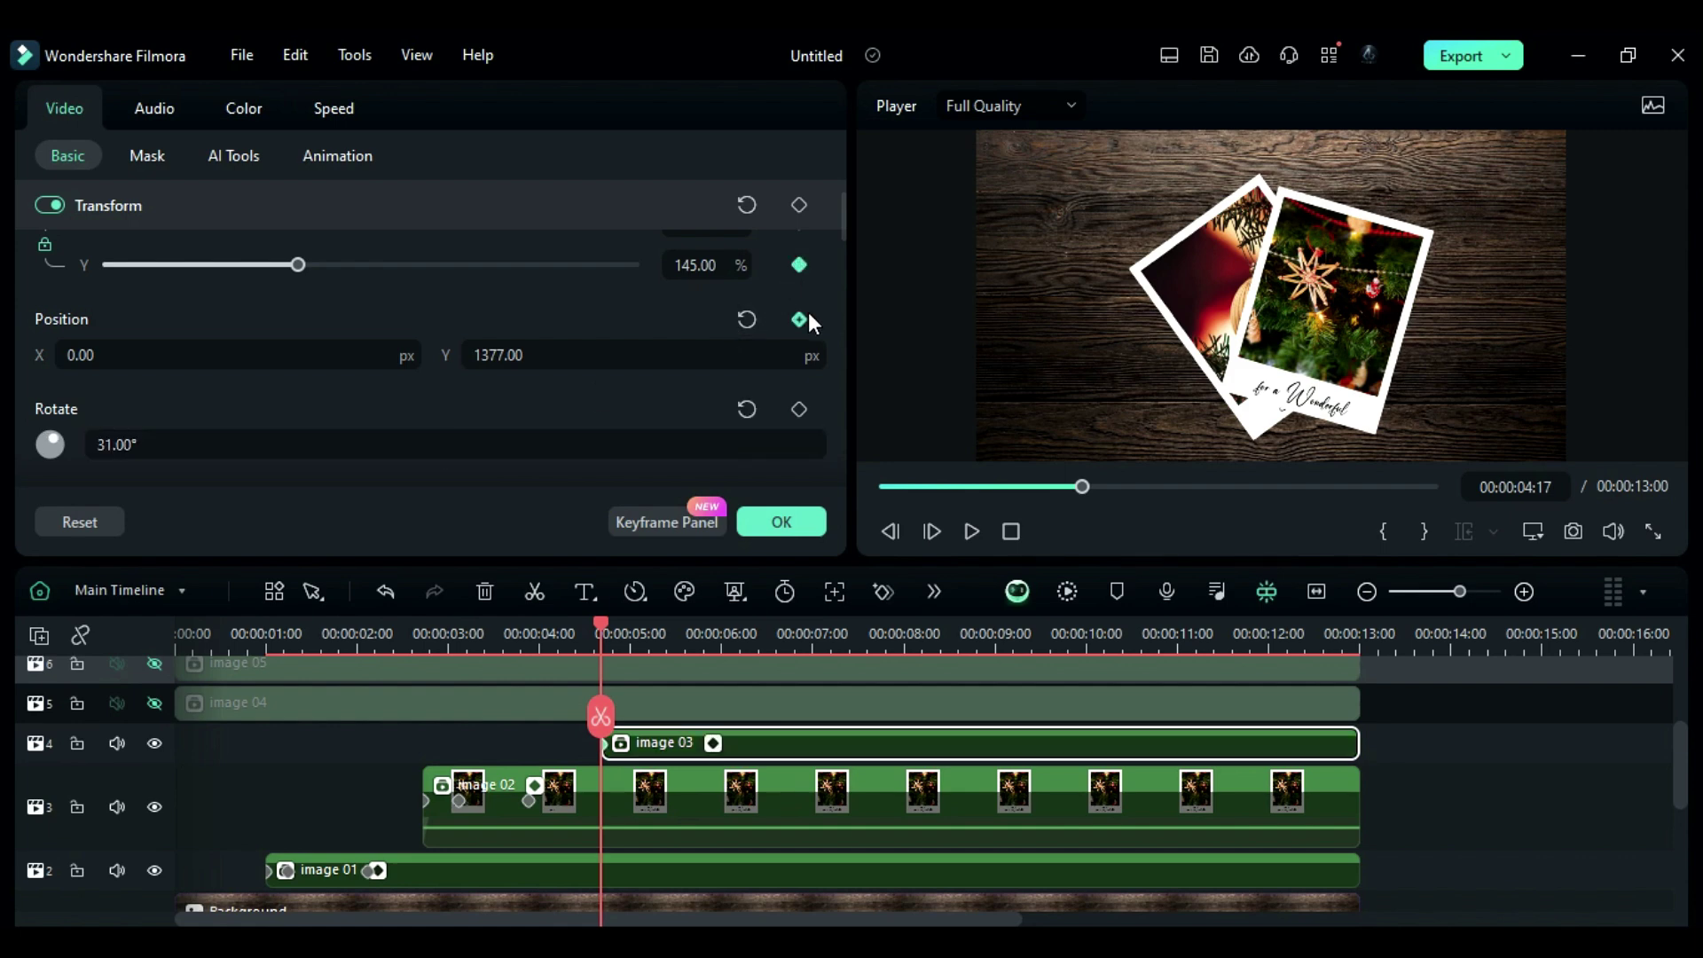
left_click(799, 409)
- At 00:00:05:00, keyframe image 03 at 76% scale, position -60/152 and 11° rotation
left_click(620, 639)
left_click_drag(620, 639, 631, 644)
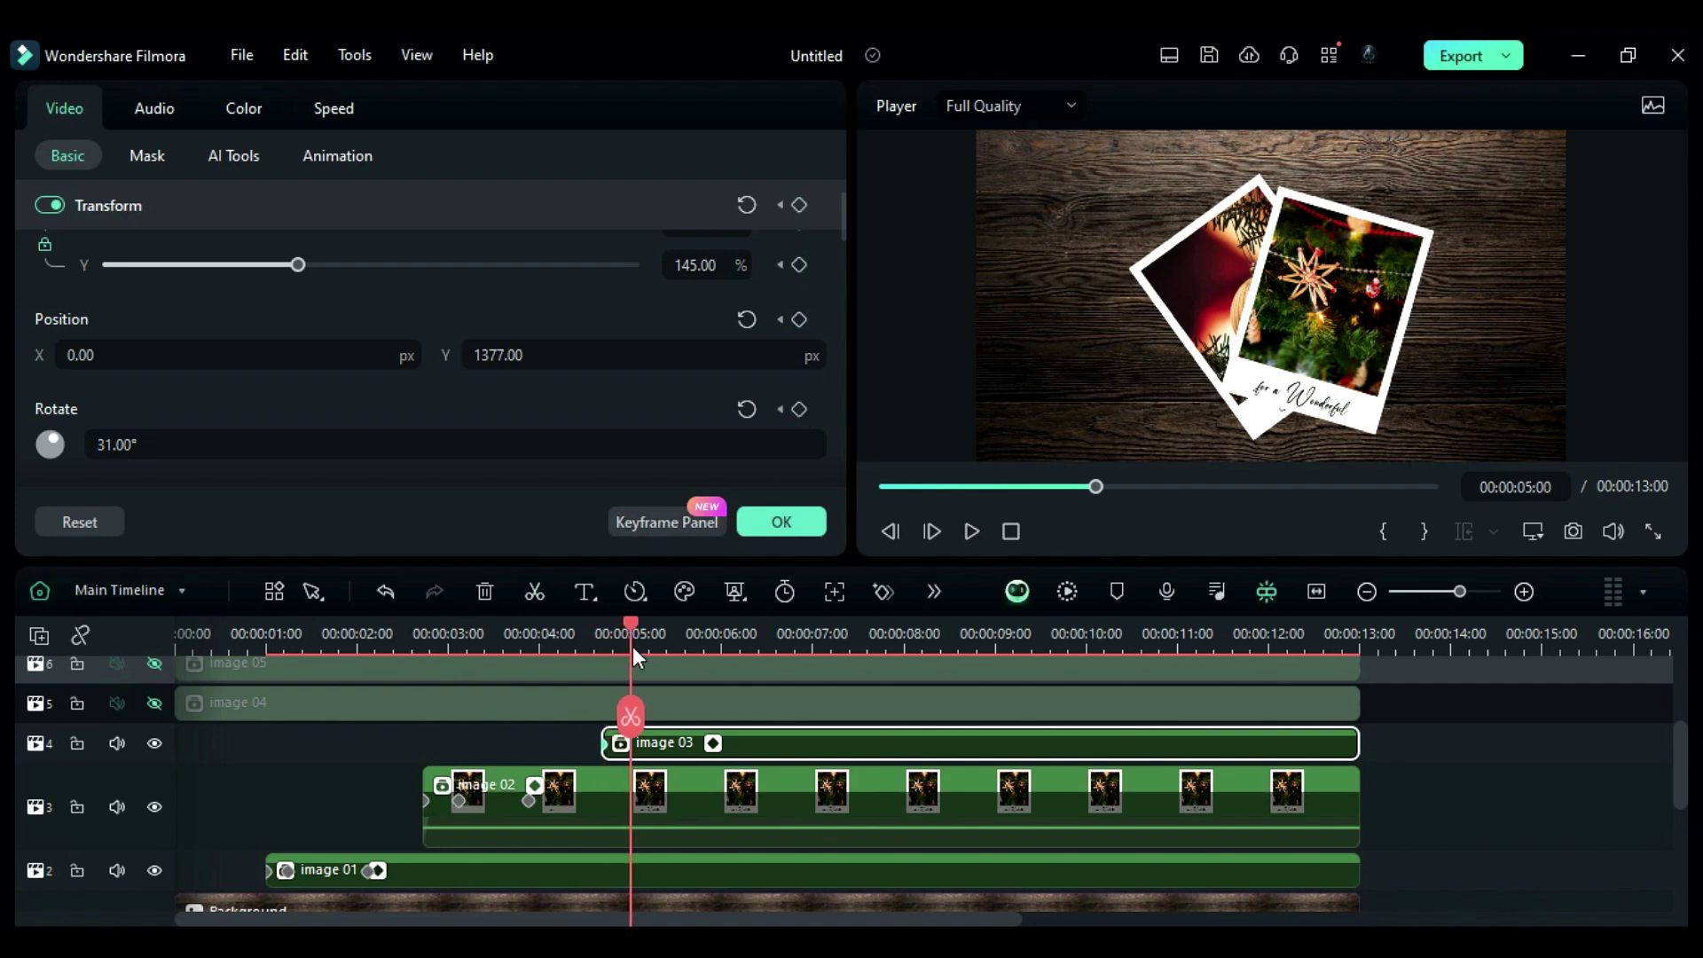
left_click(701, 264)
type("76")
key("Return")
left_click(292, 340)
type("-60")
key("Return")
left_click(517, 348)
type("152")
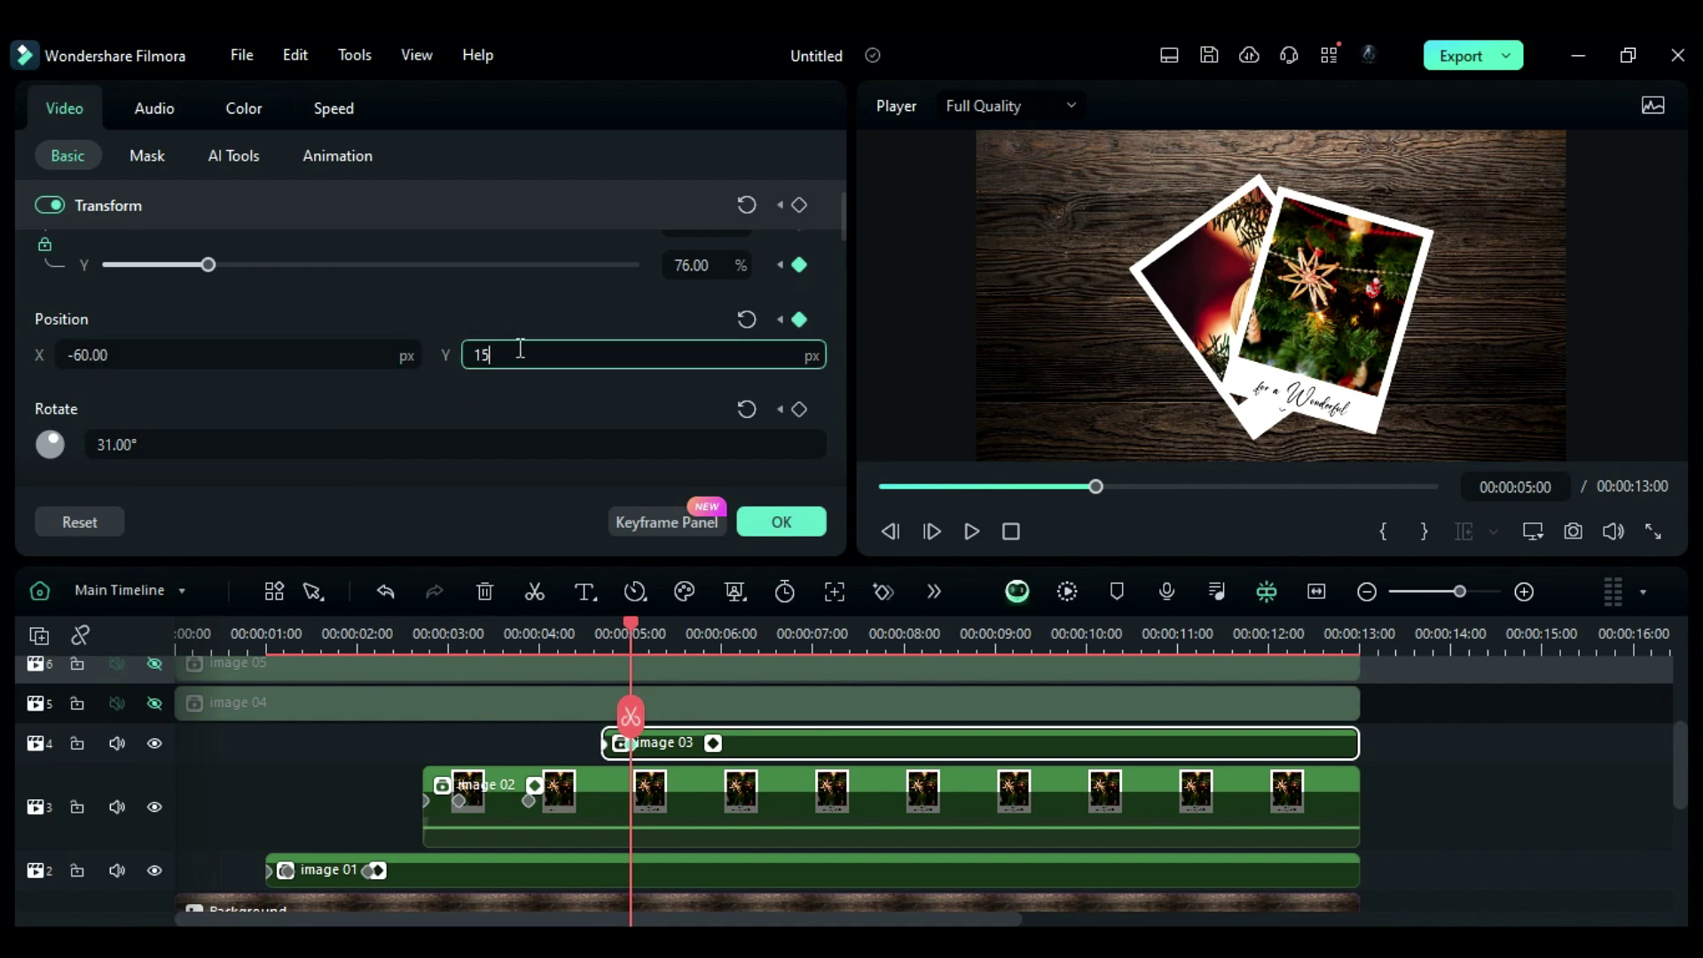
key("Return")
left_click(258, 445)
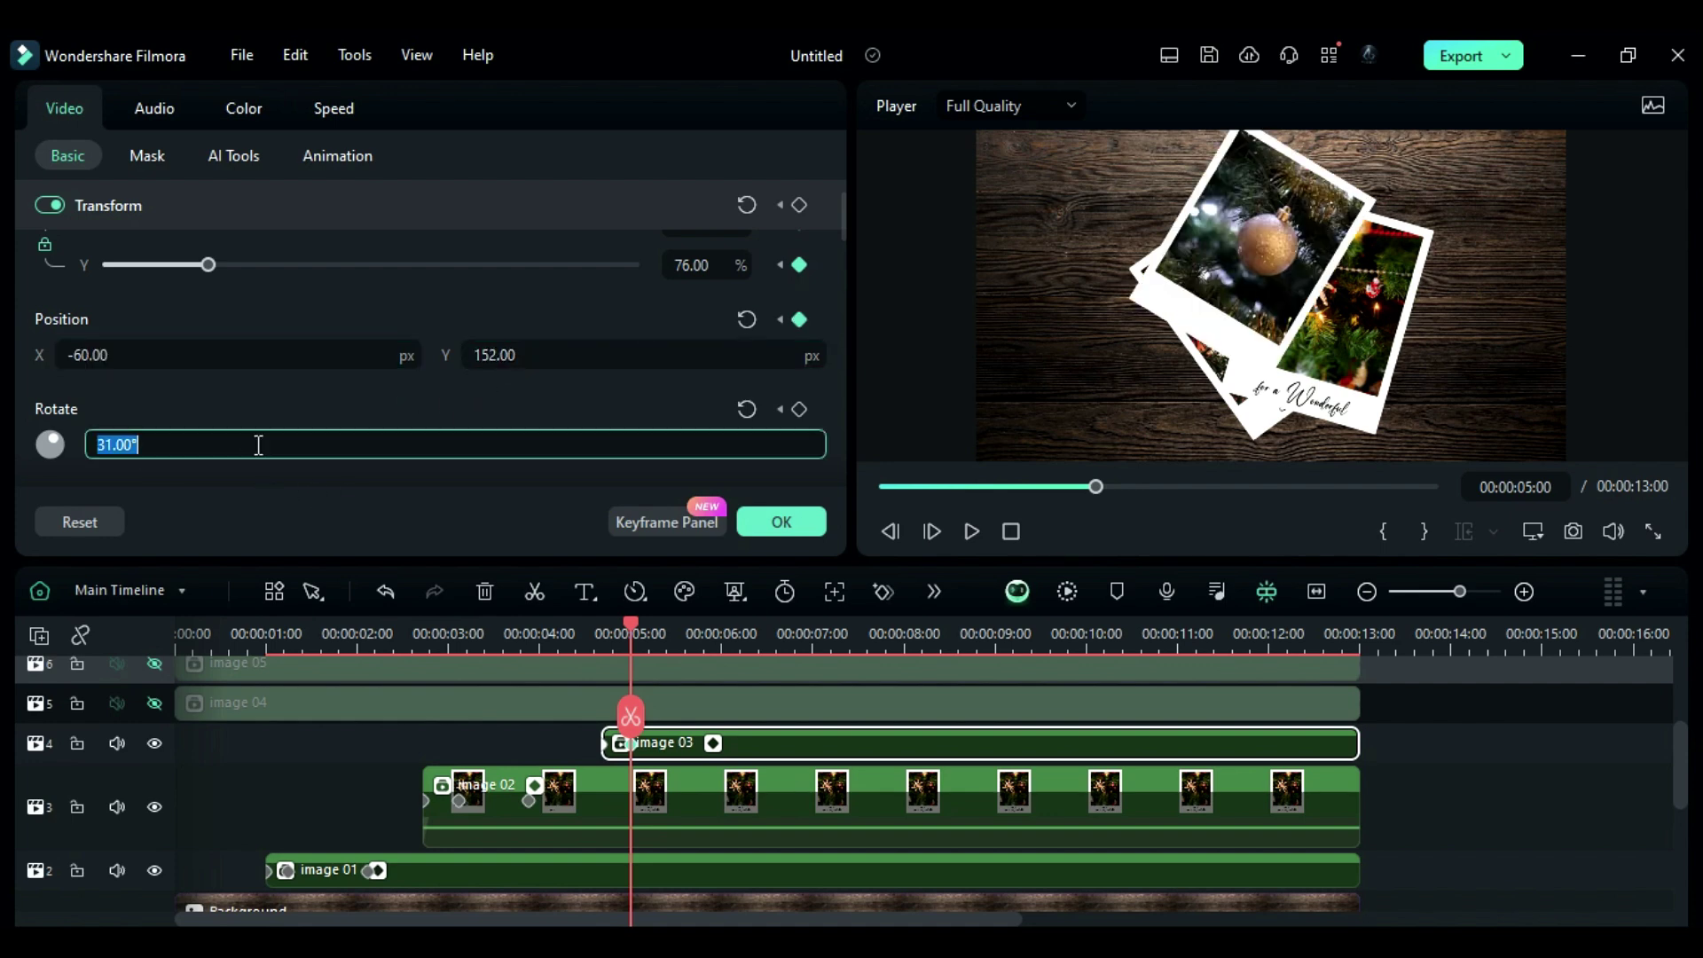
type("11")
key("Return")
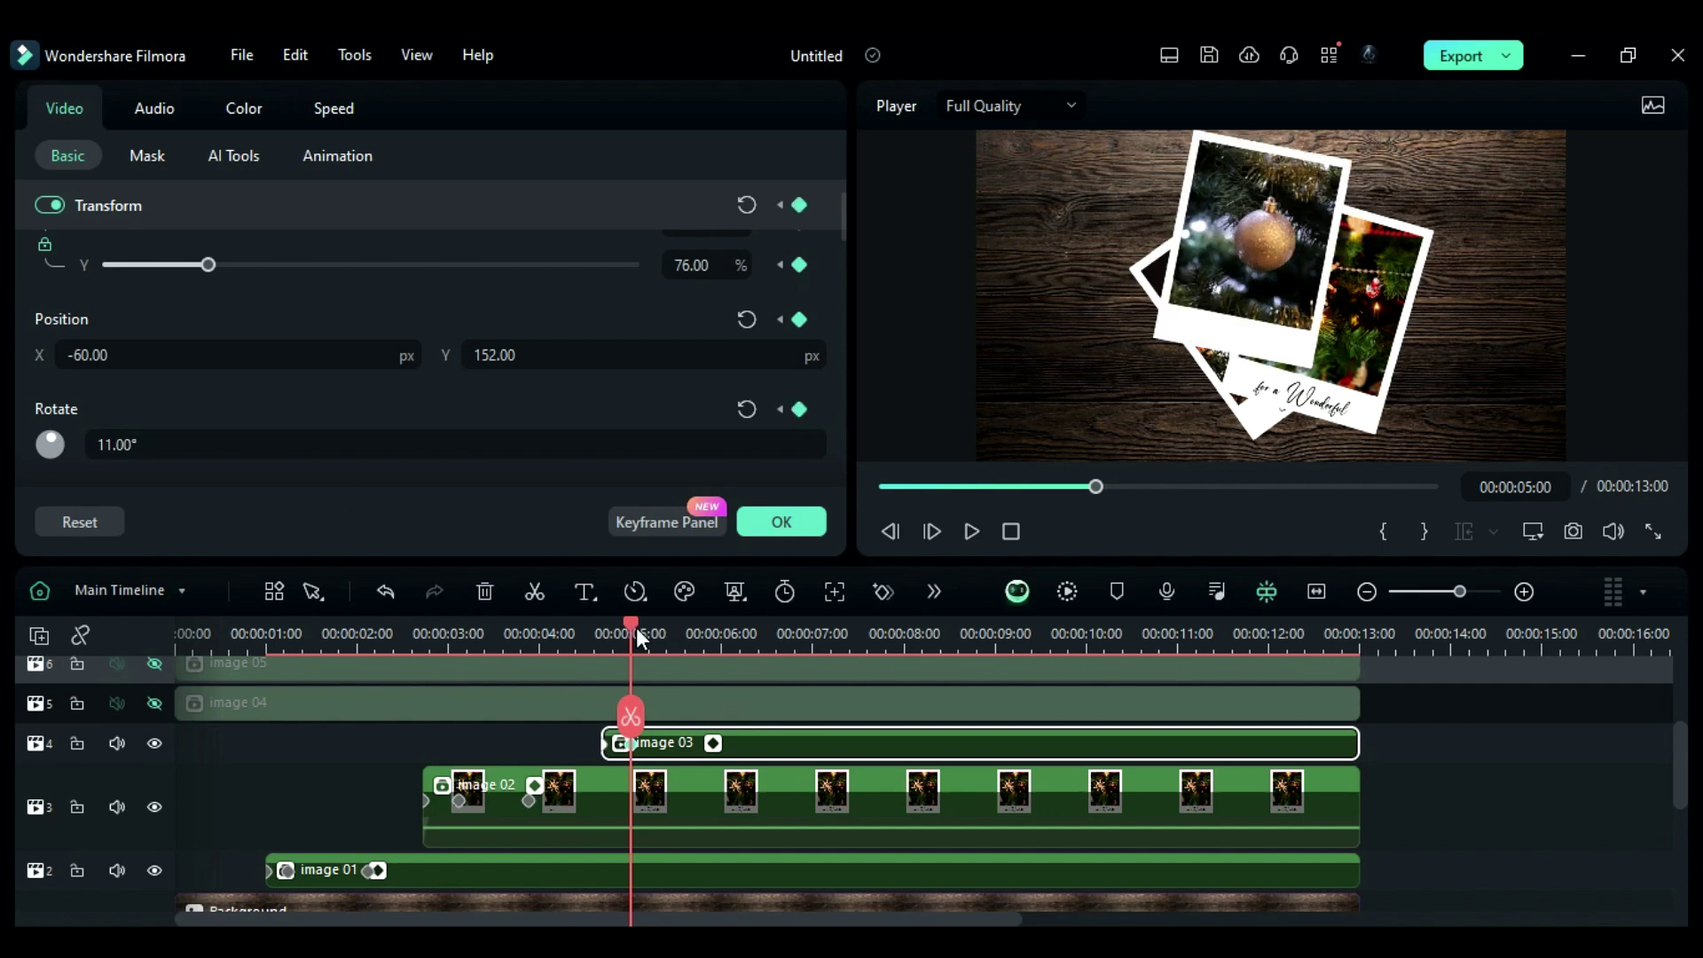
- At 00:00:05:20, keyframe image 03's resting position -82/-15 with -7° rotation
left_click_drag(637, 630, 703, 662)
left_click(172, 356)
type("-82")
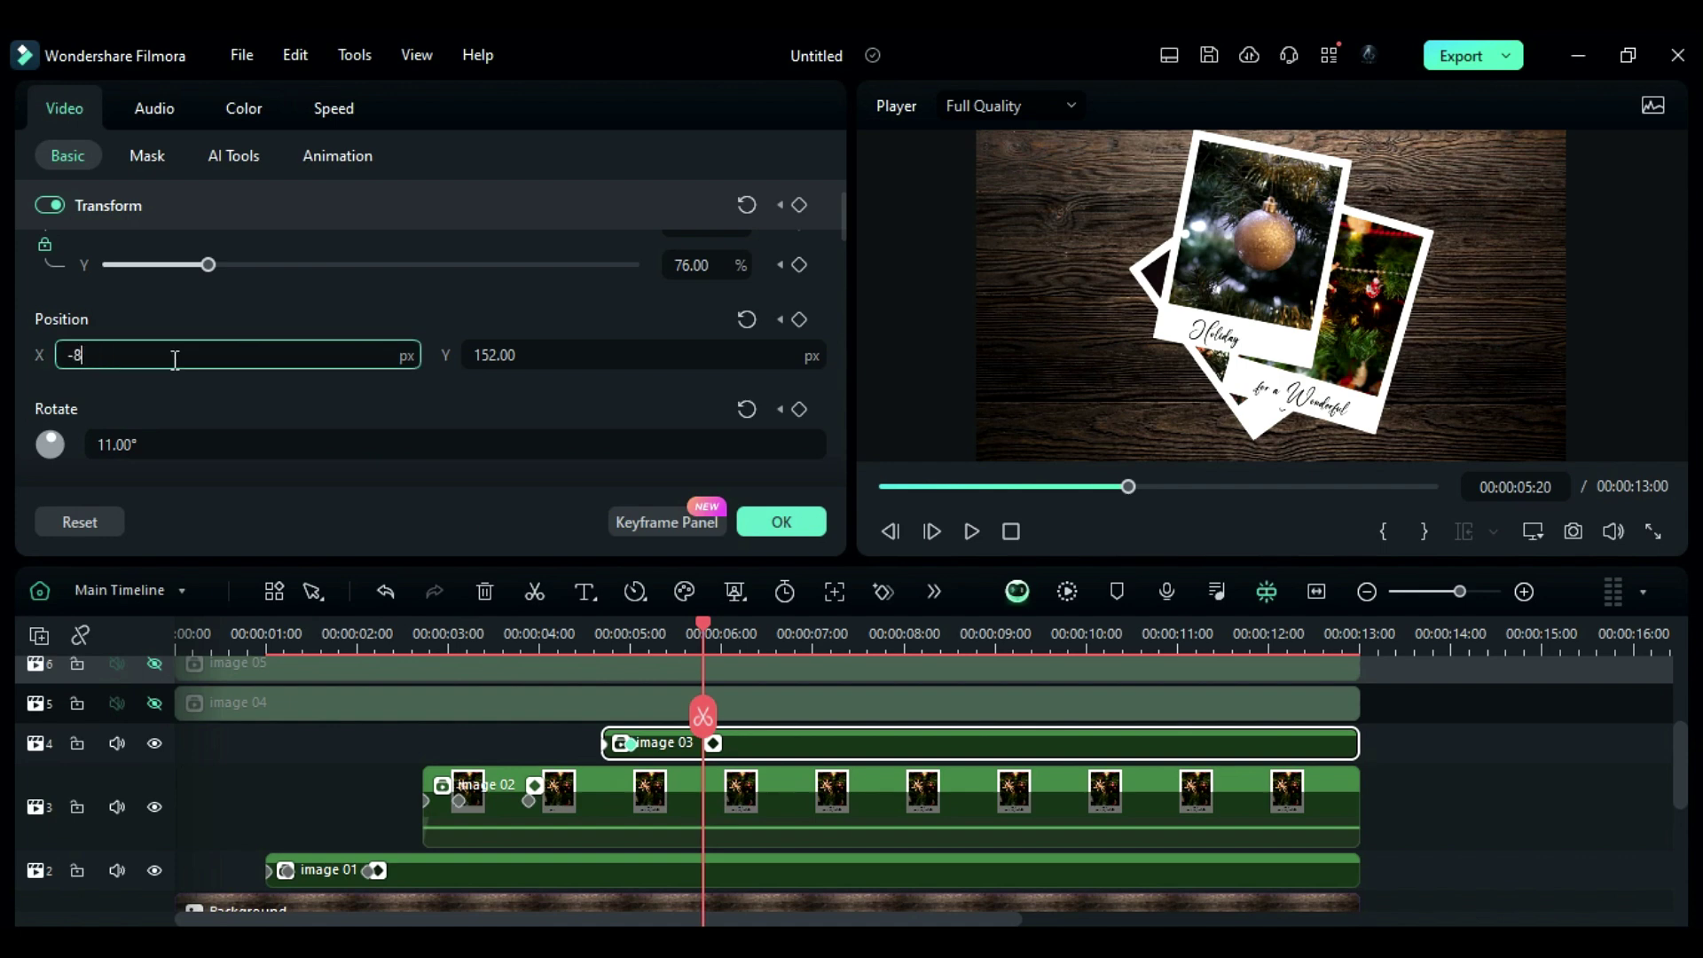
key("Return")
left_click(506, 356)
type("-15")
key("Return")
left_click(282, 441)
type("-7")
key("Return")
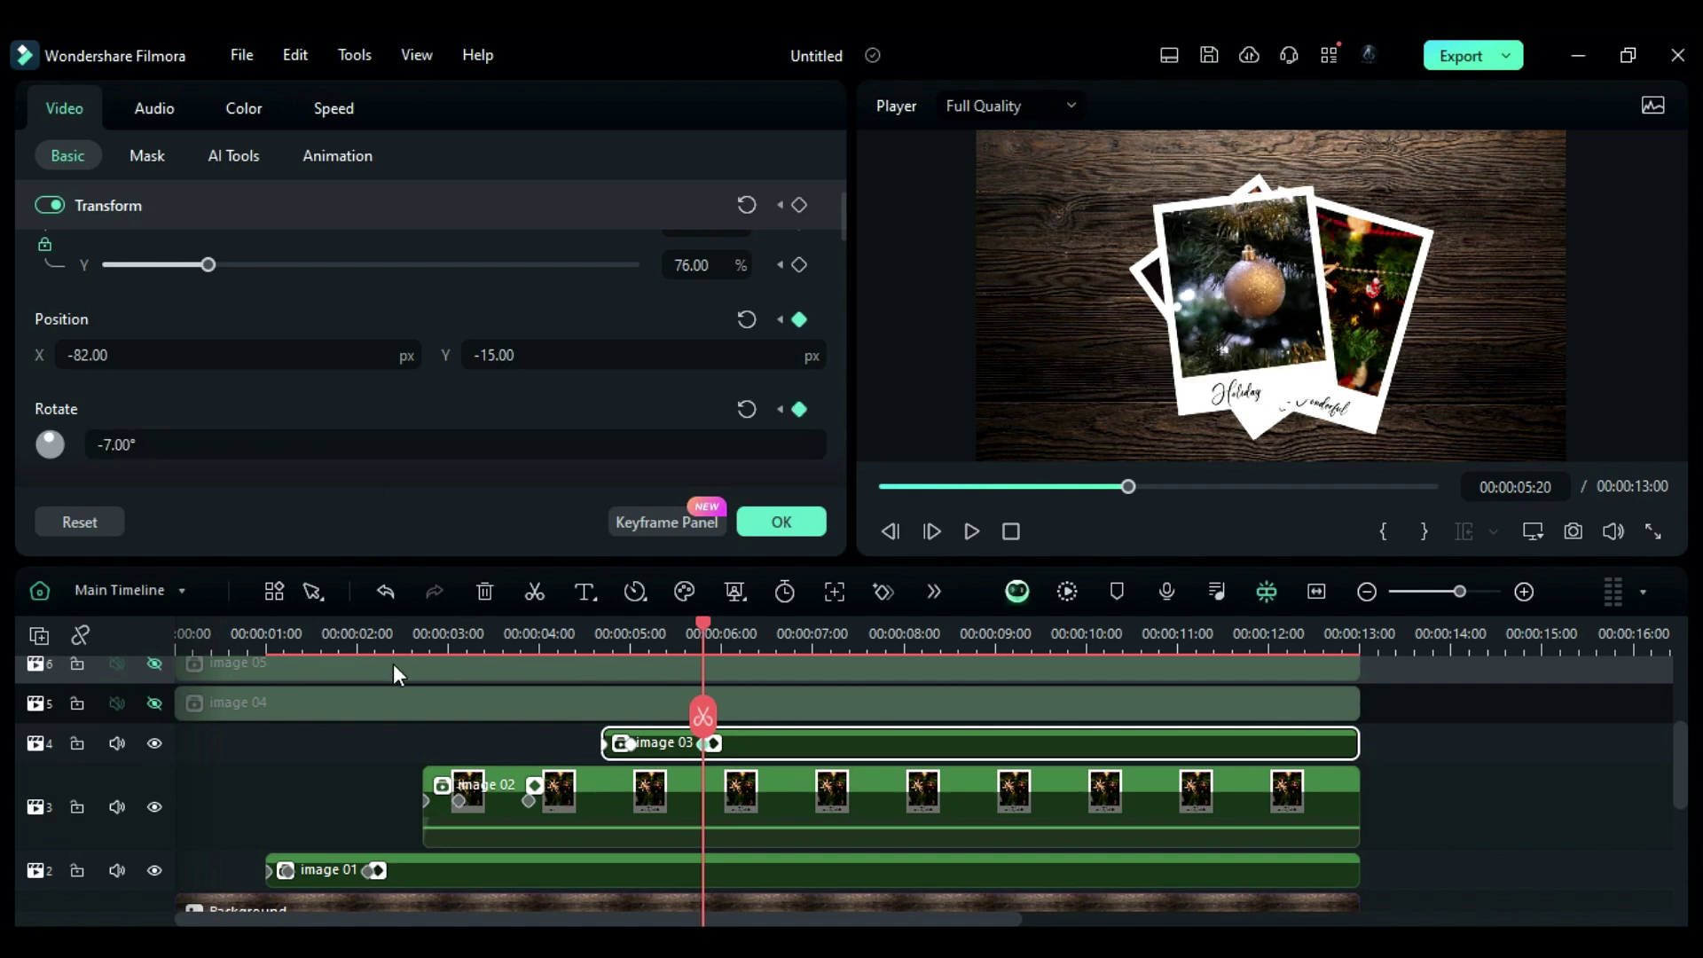
left_click_drag(704, 625, 760, 658)
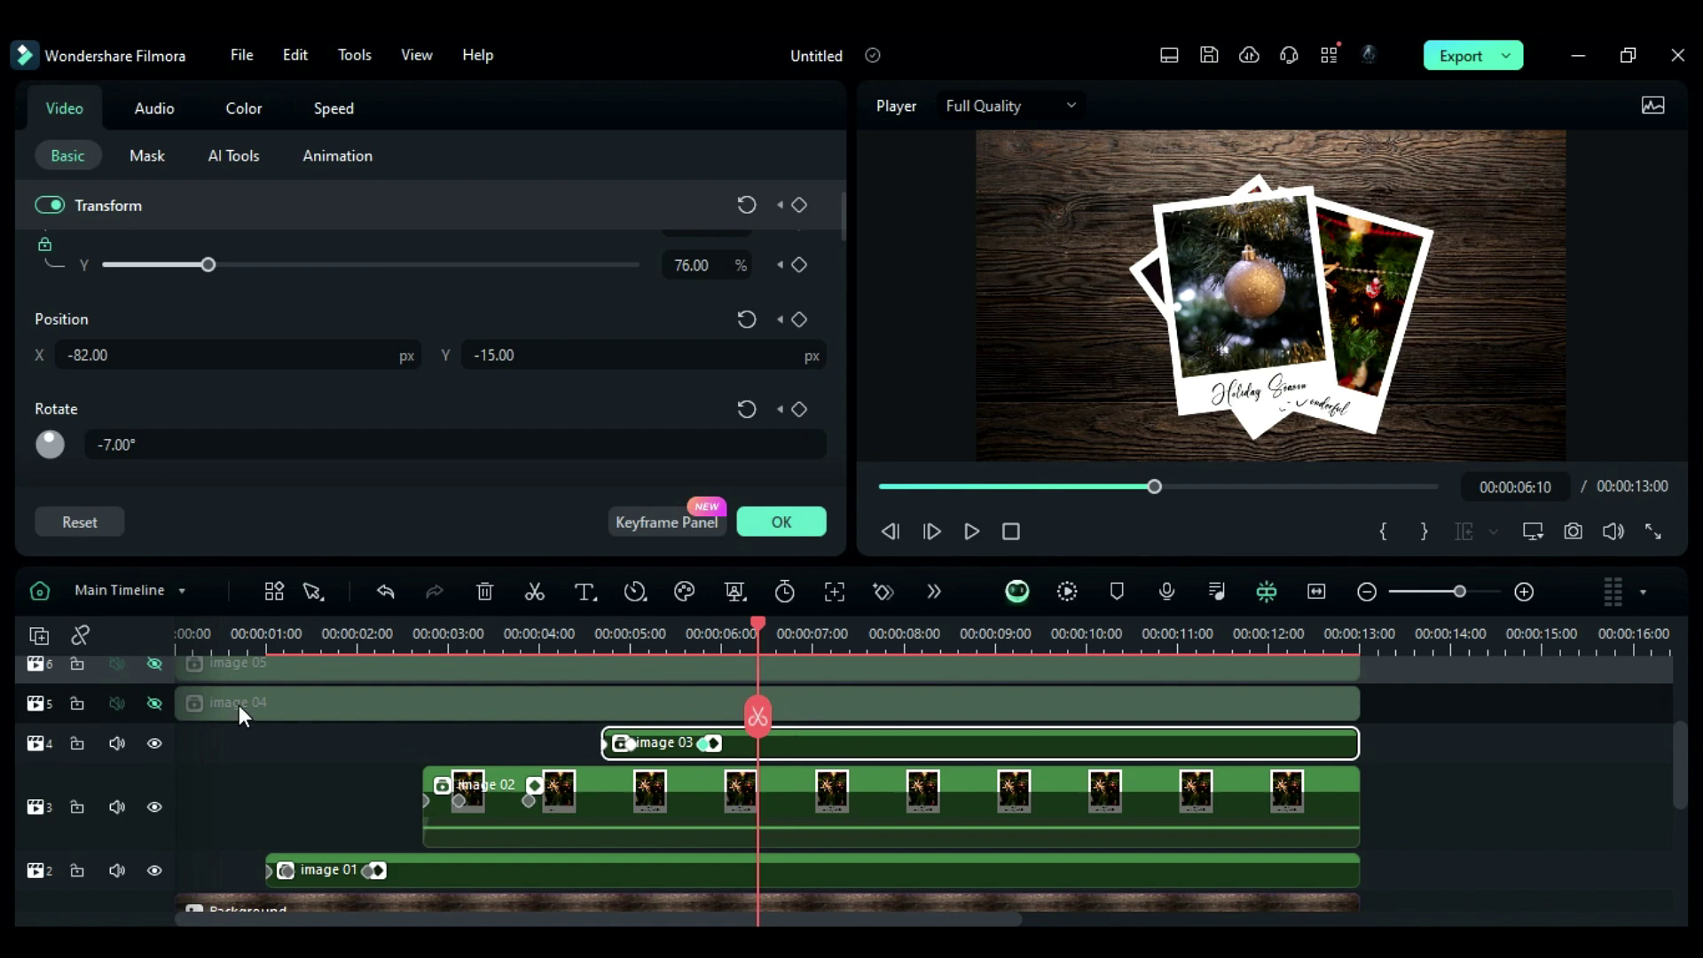
left_click(156, 703)
- Start image 04 at 00:00:06:10 and delete the part past 13:00
left_click_drag(238, 704, 821, 705)
left_click(1359, 633)
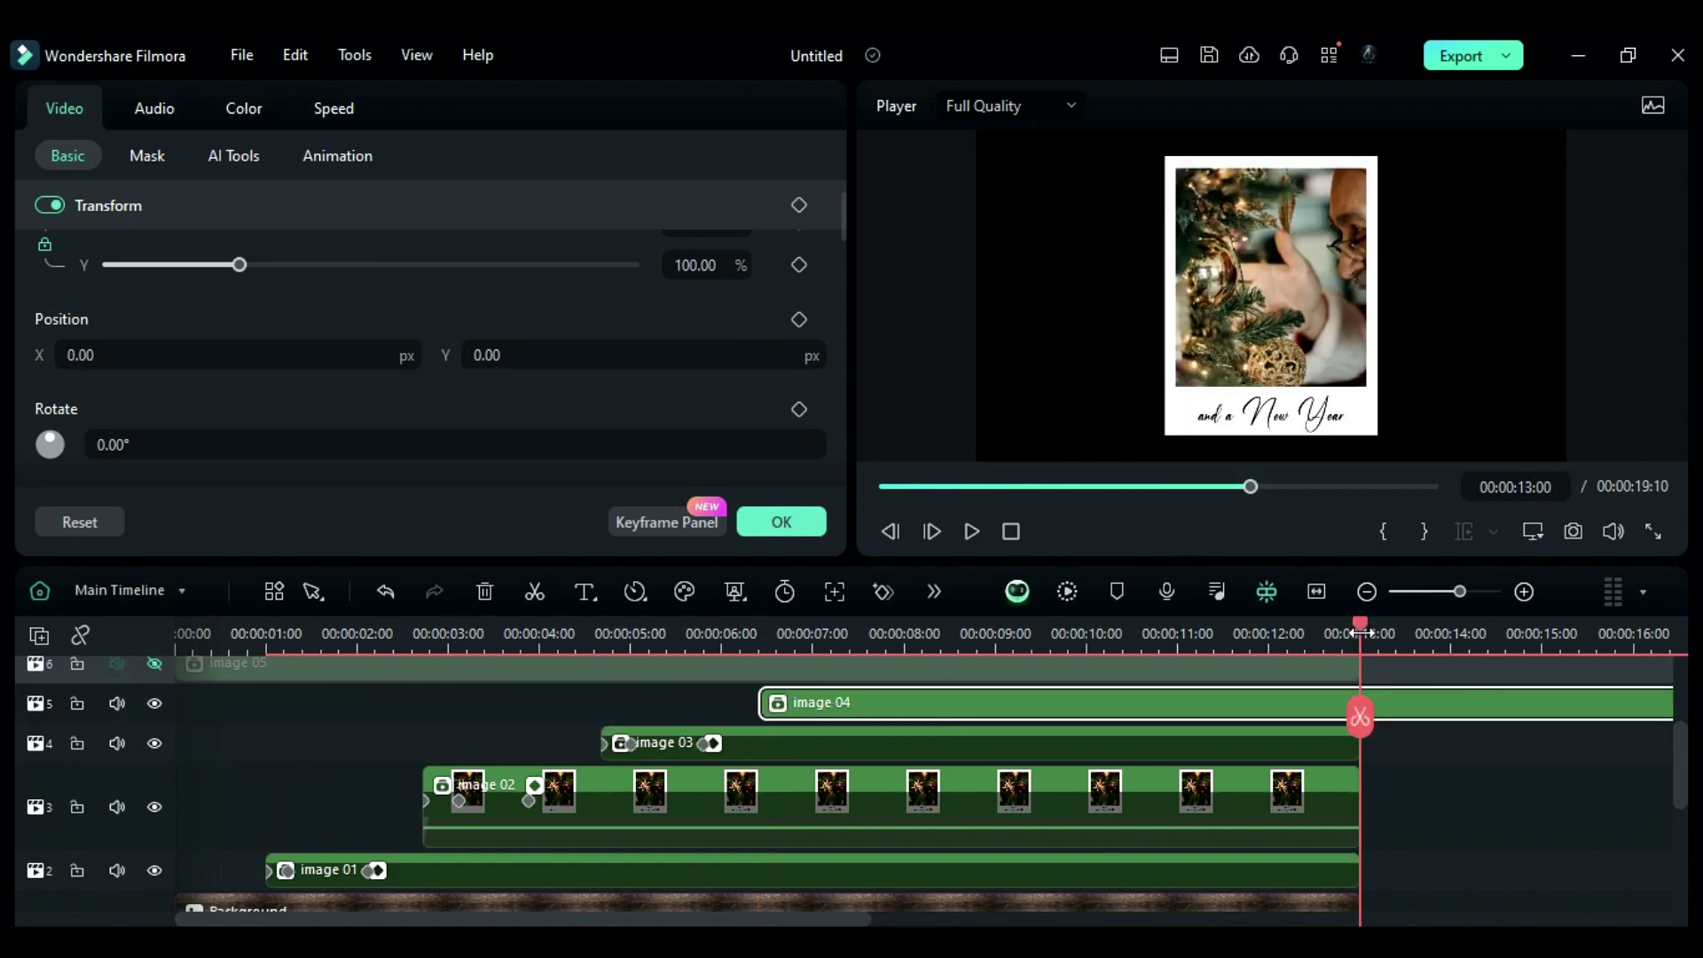
left_click(1361, 715)
key("Delete")
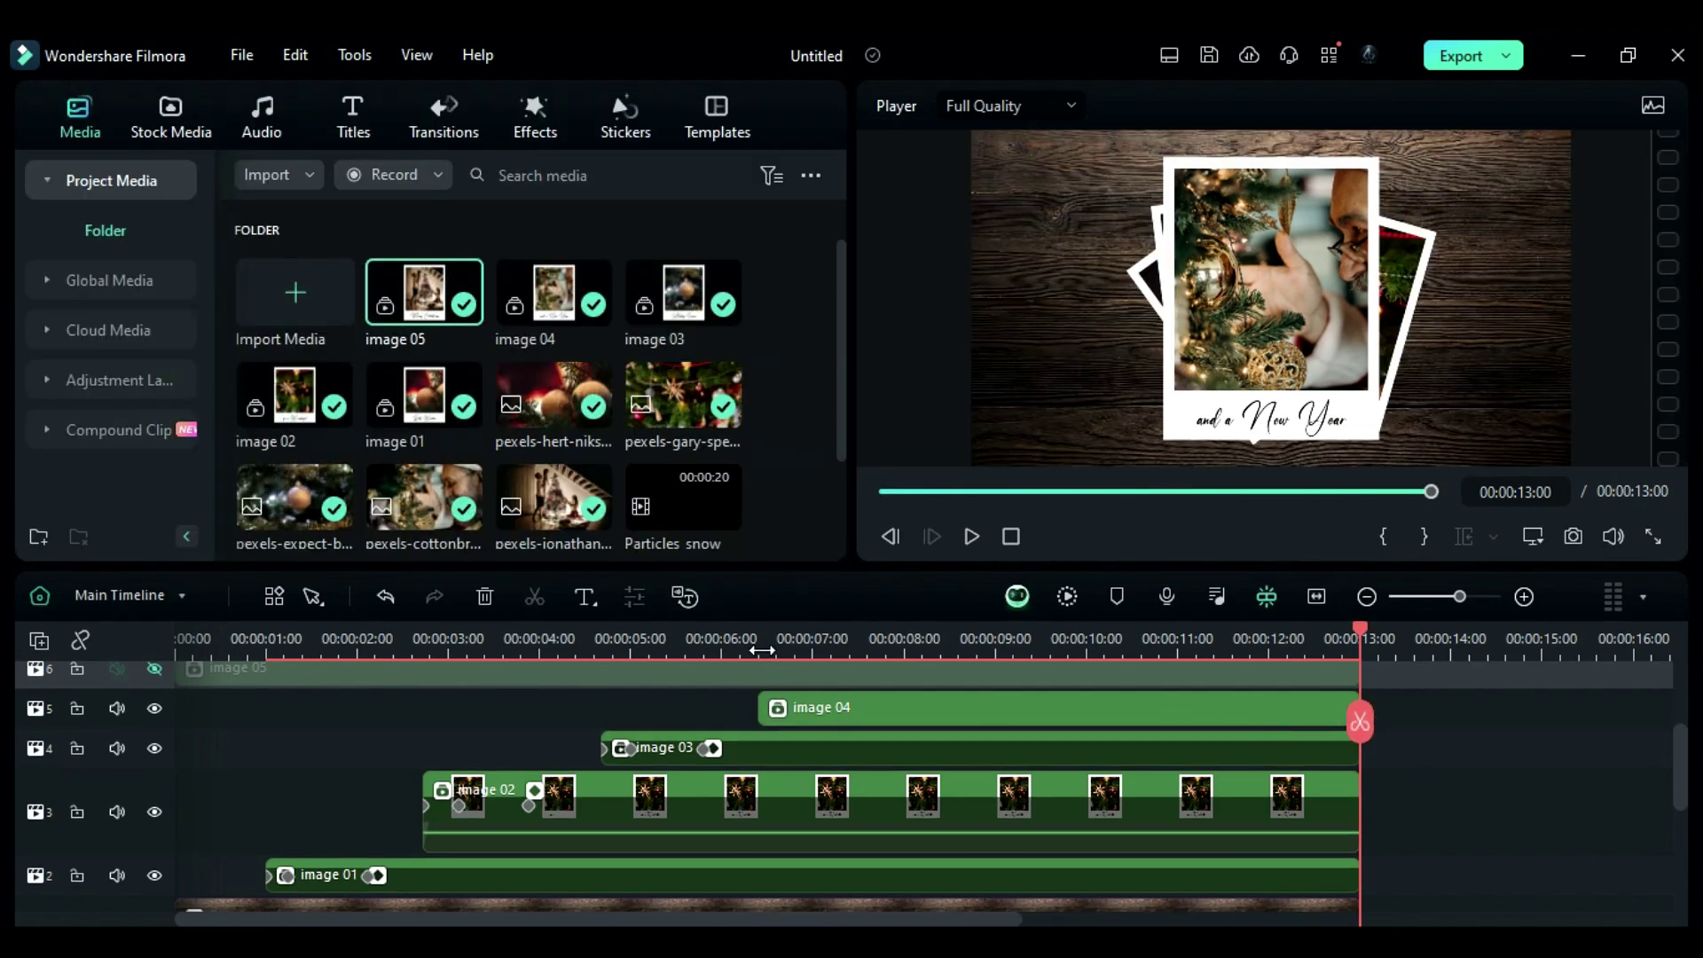
- Keyframe image 04's off-right start: 131% scale, position 1591/334, 18° rotation
double_click(792, 706)
left_click(707, 266)
type("131")
key("Return")
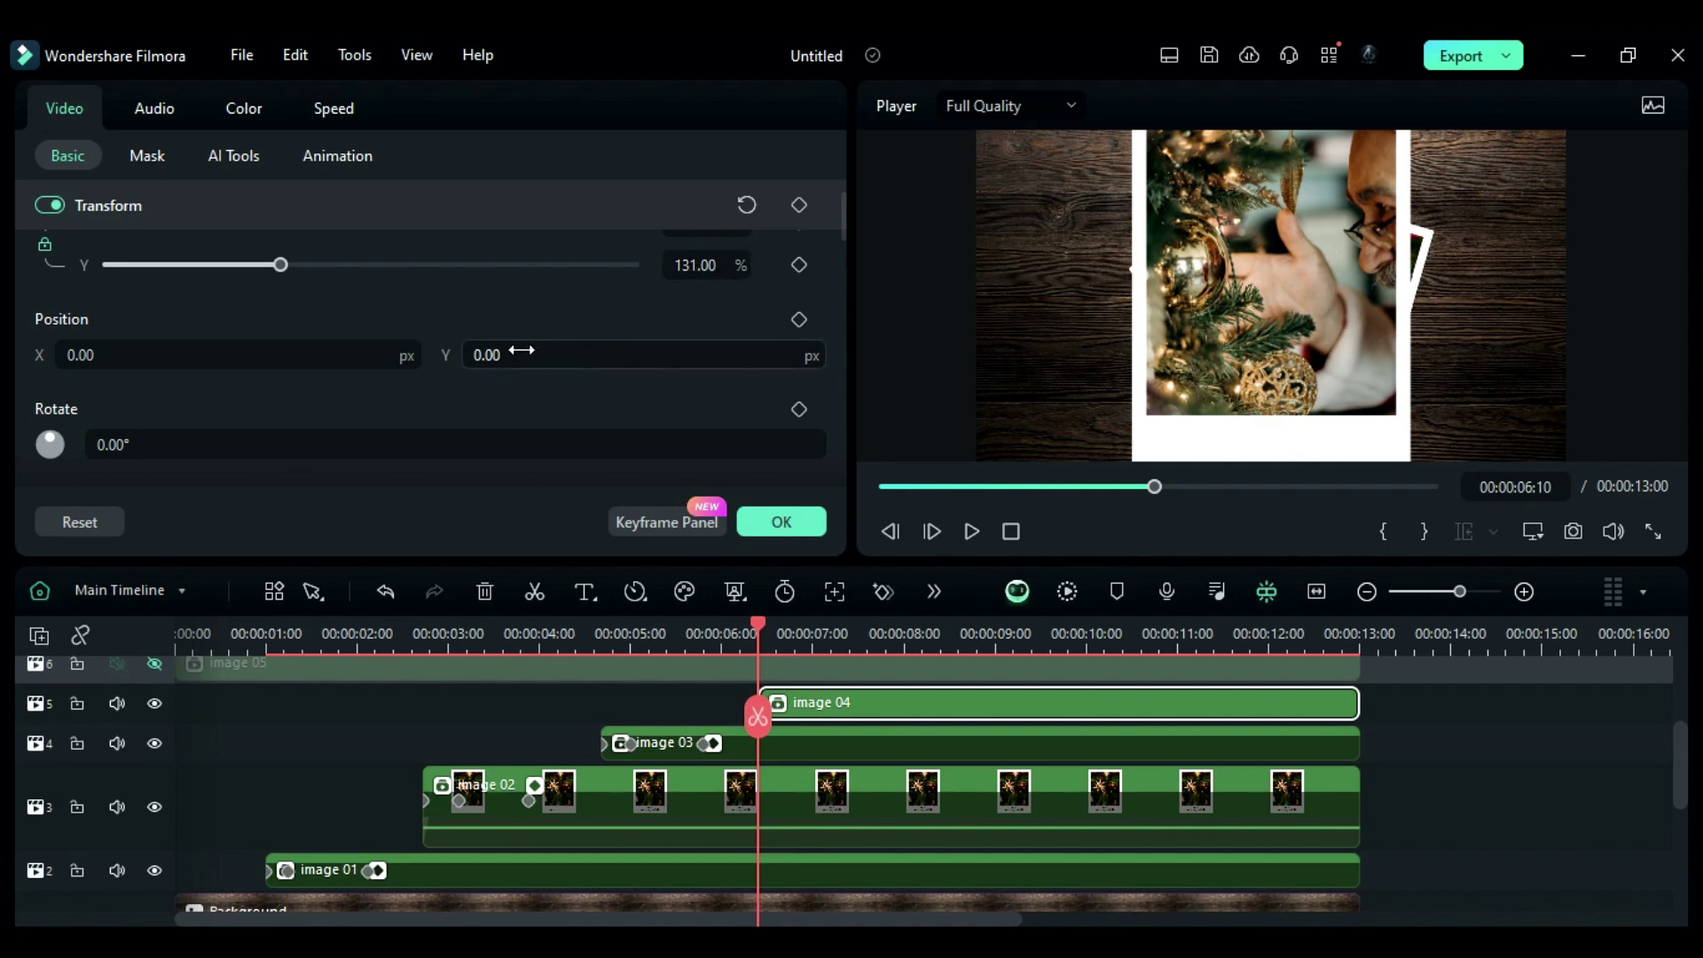
left_click(205, 352)
type("1")
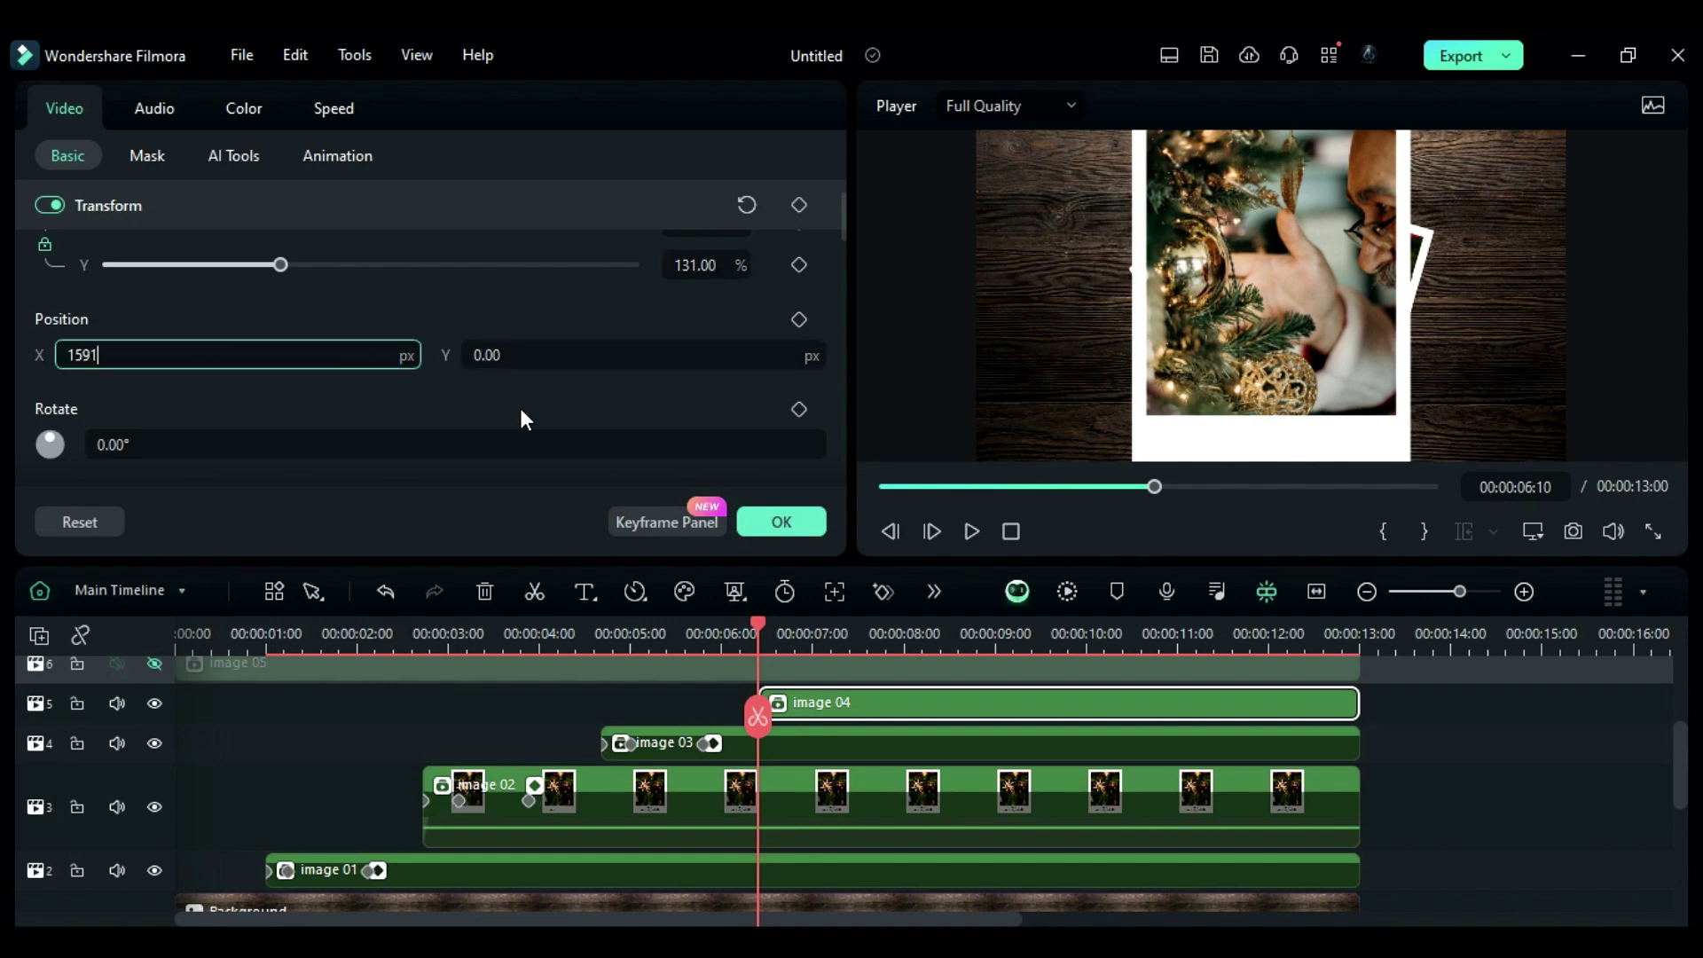
type("591")
left_click(522, 359)
key("Return")
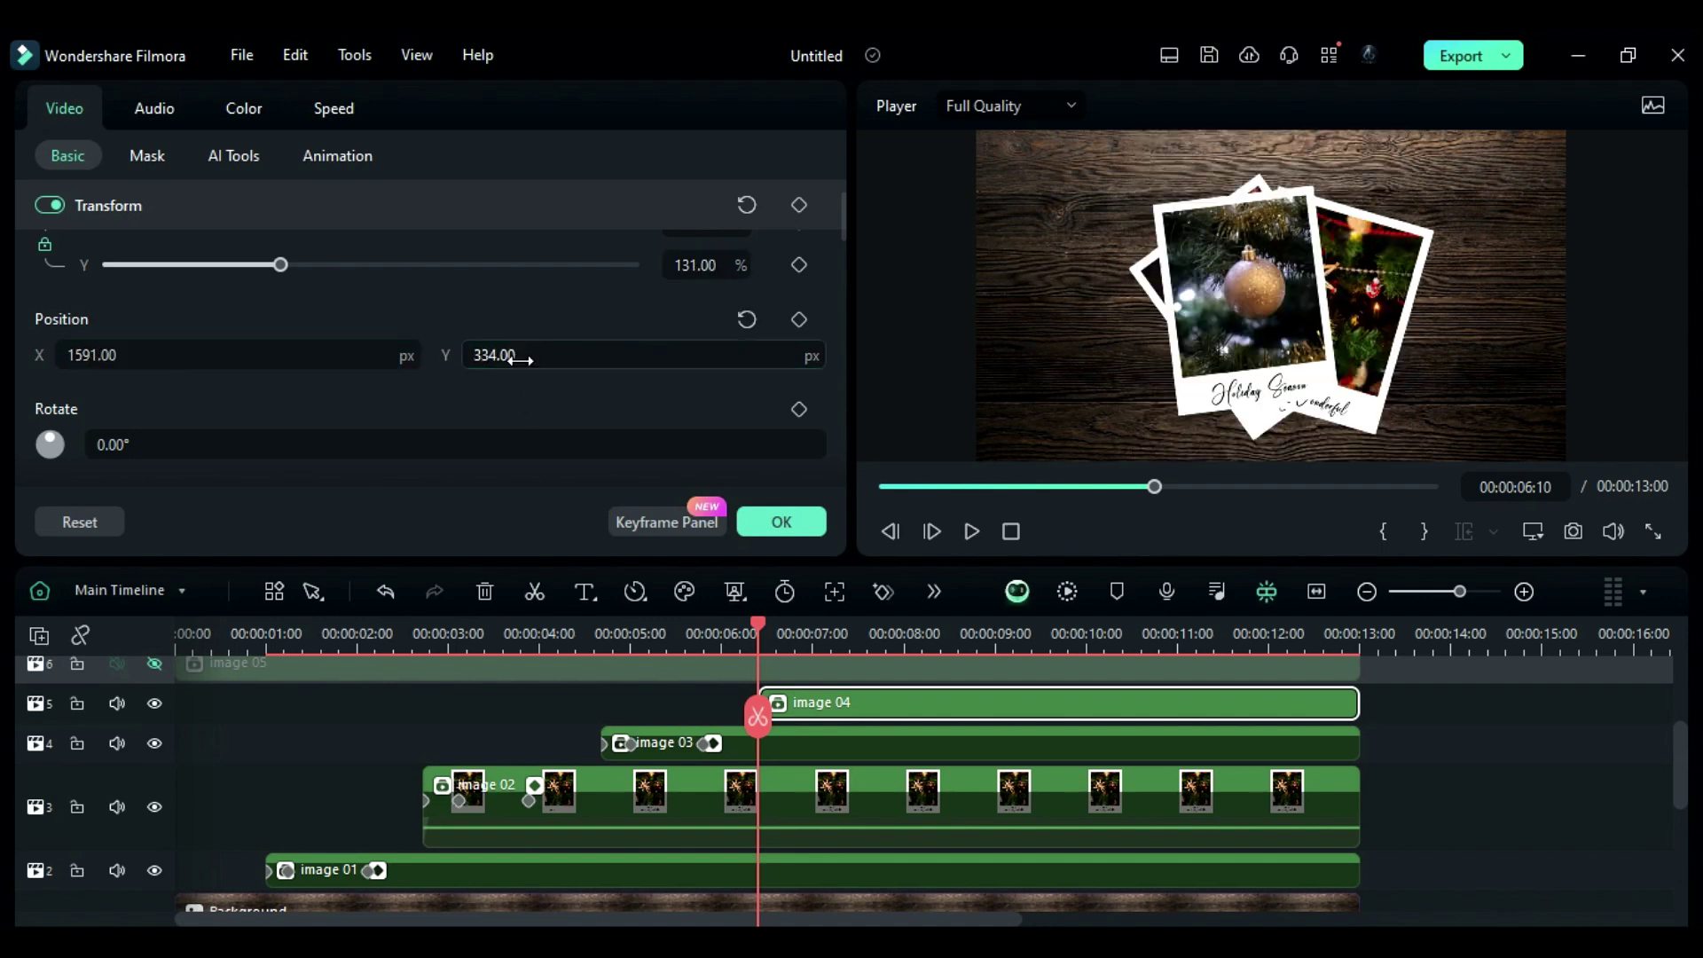
left_click(432, 443)
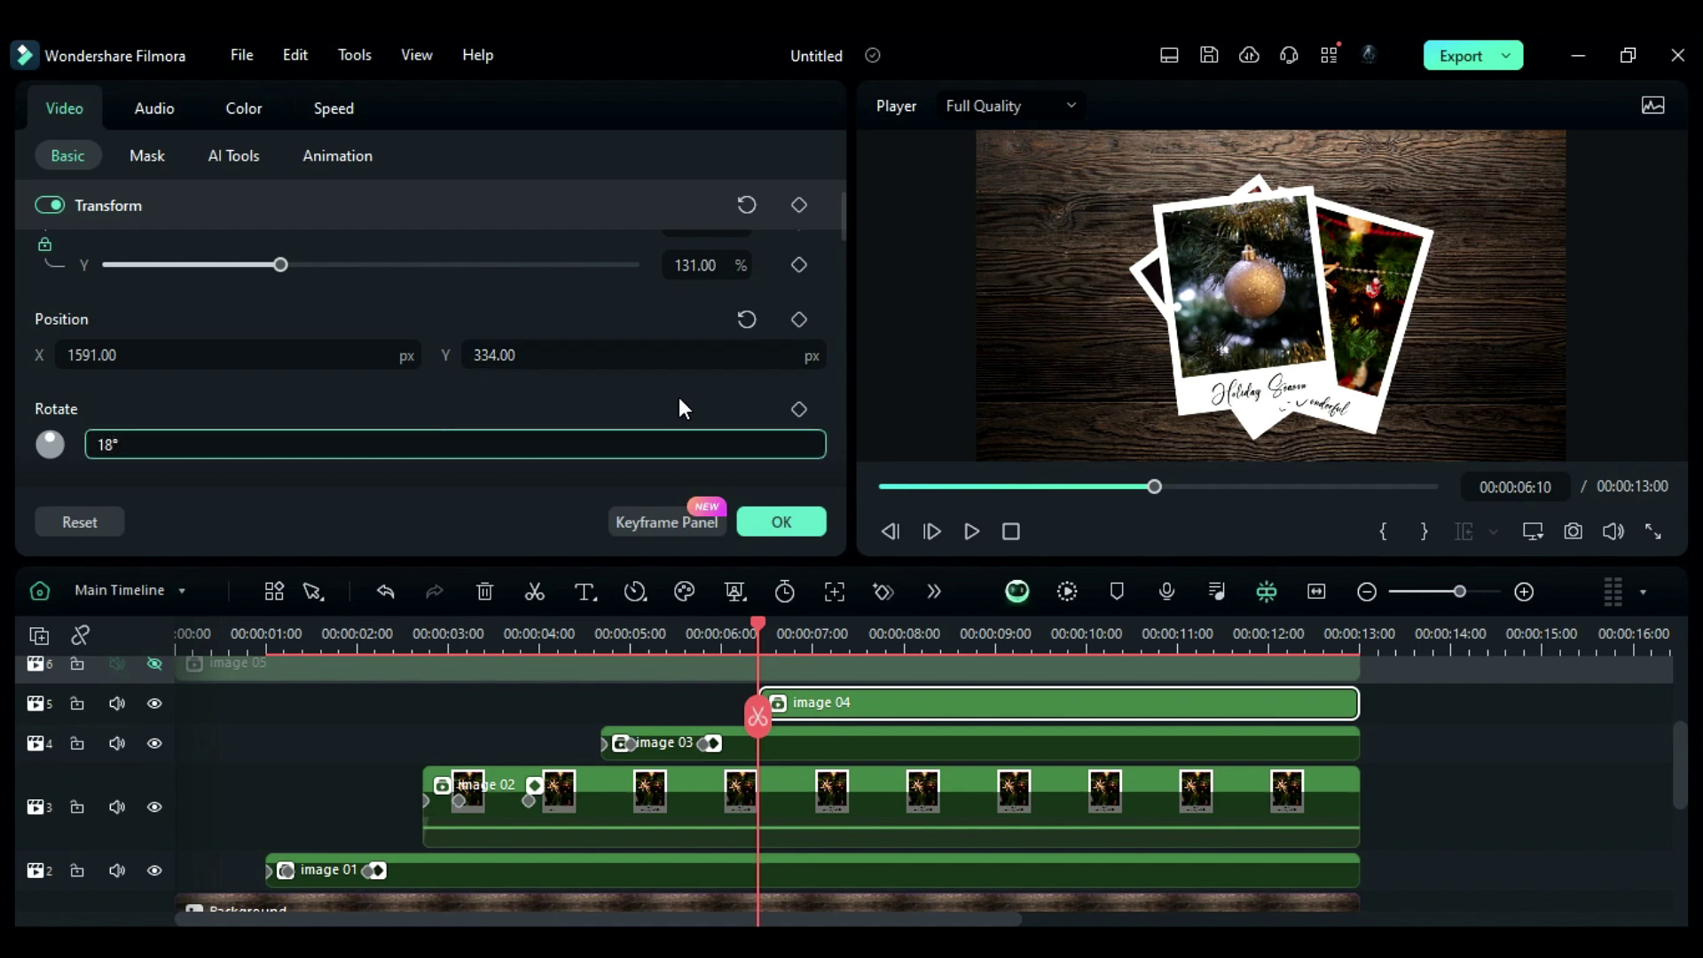
key("Return")
left_click(768, 636)
- At 00:00:06:19, keyframe image 04 at 76% scale, position -44/72 and -18° rotation
mouse_move(768, 636)
left_mouse_down()
mouse_move(802, 646)
mouse_move(790, 630)
left_mouse_up()
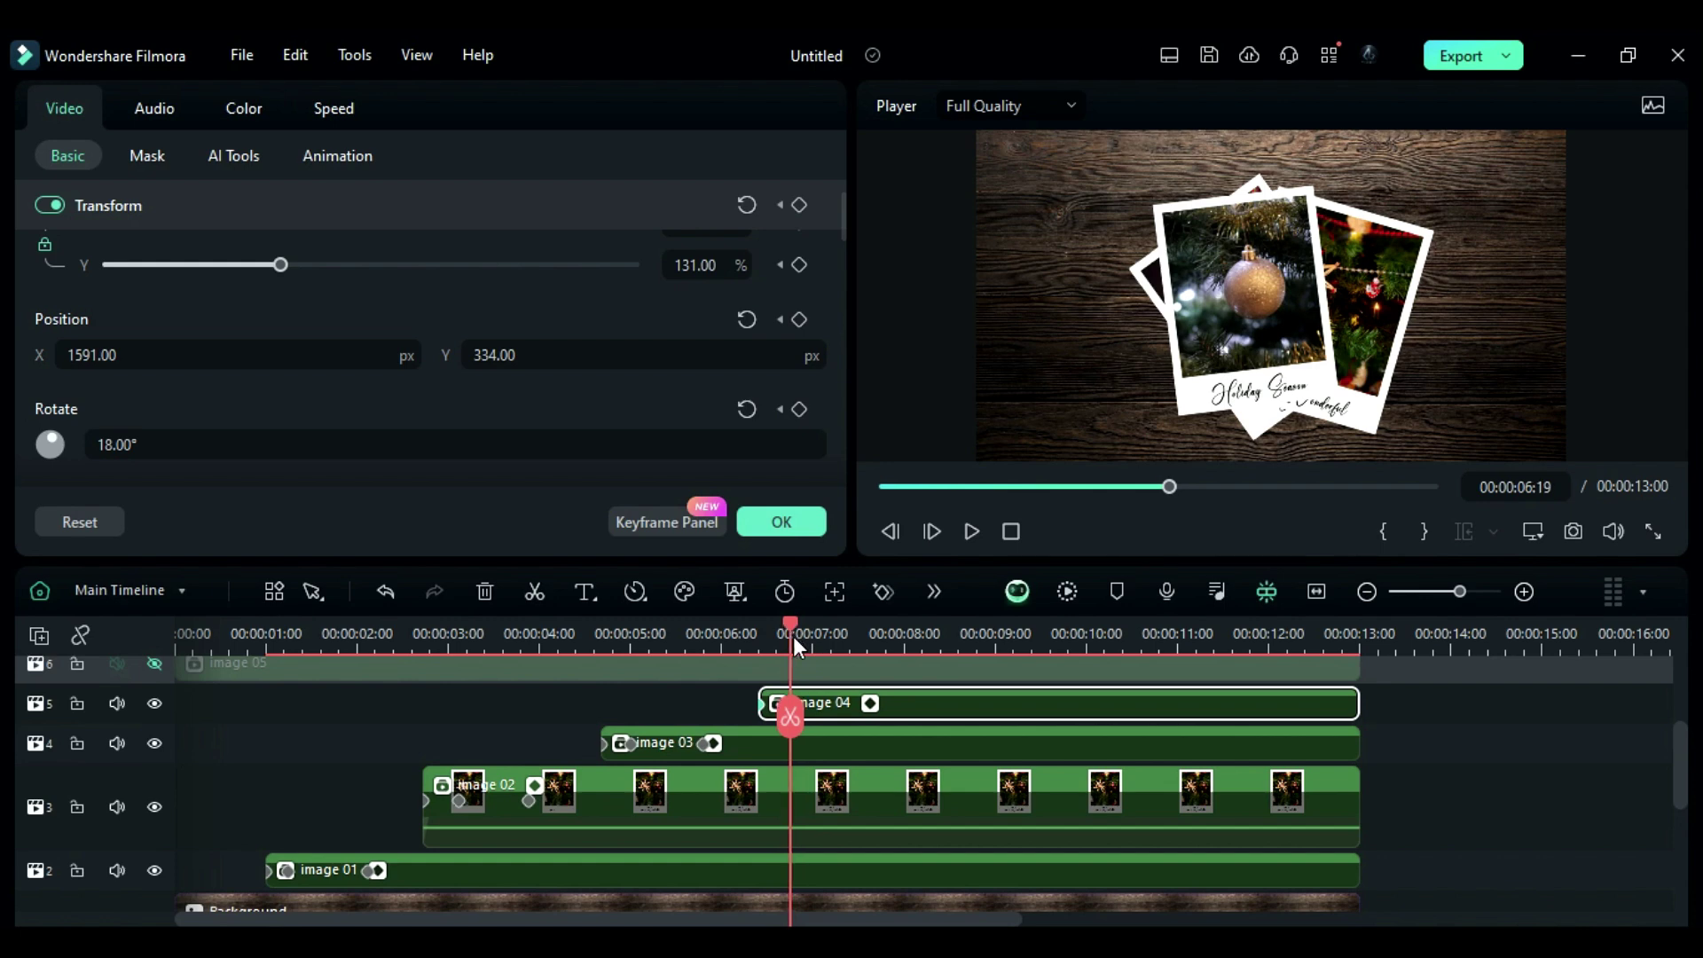
left_click(718, 266)
type("76")
key("Return")
left_click(273, 342)
type("-44")
left_click(484, 354)
type("72")
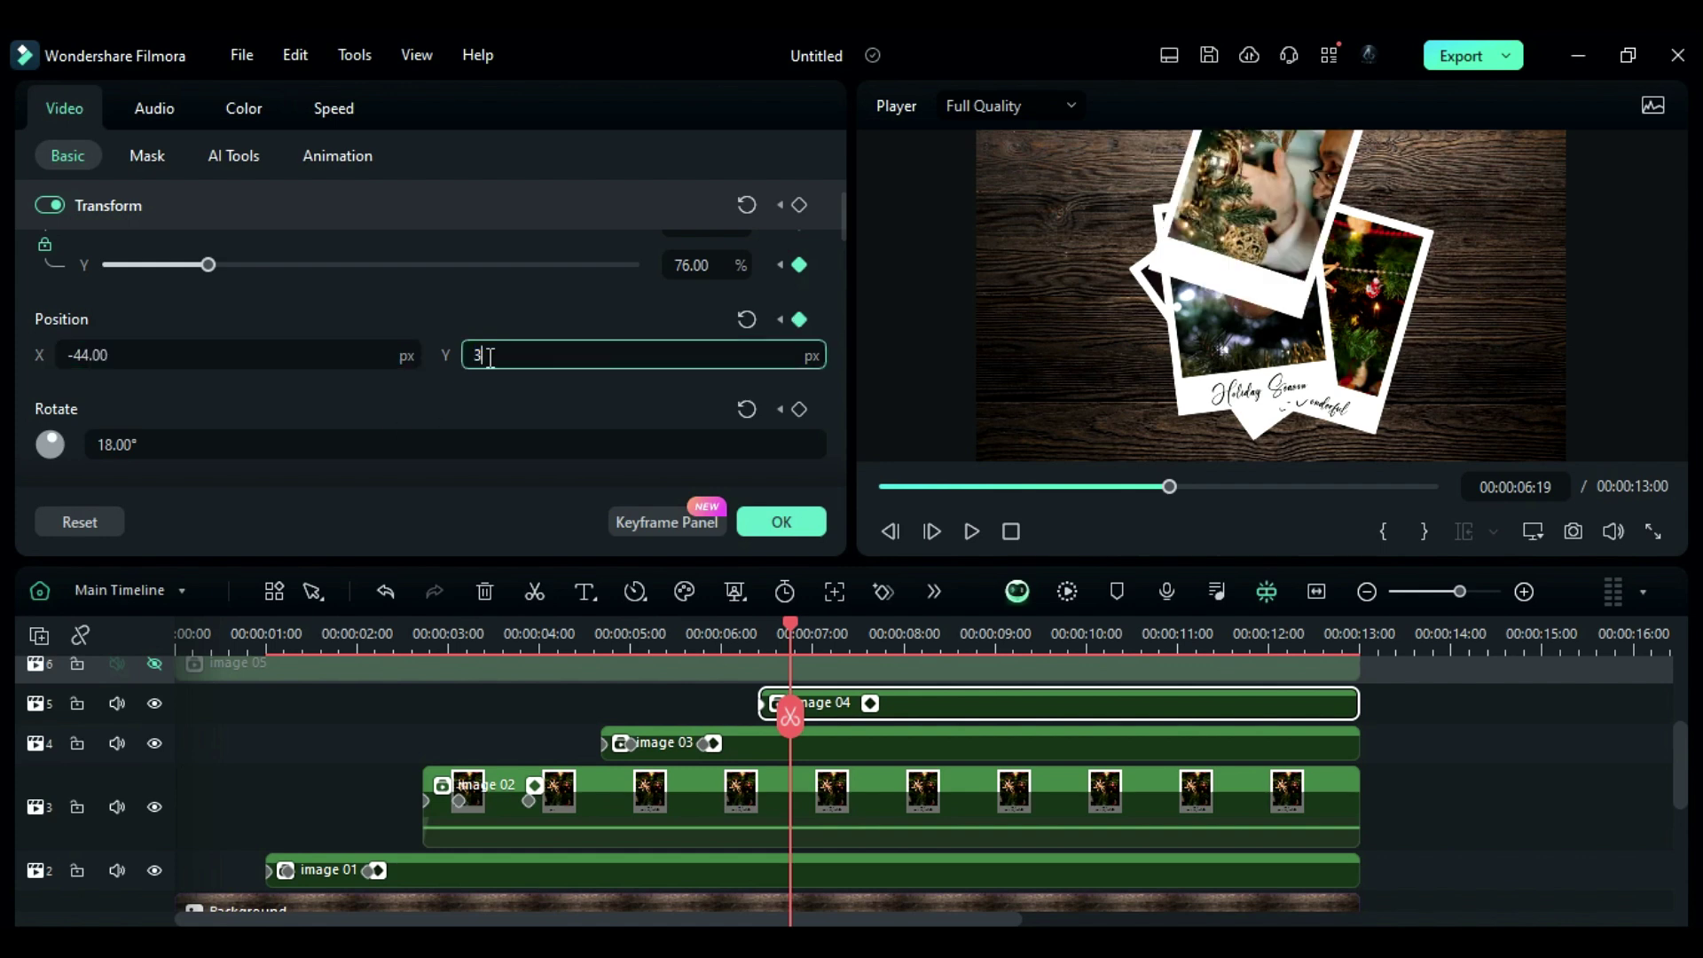
key("Return")
left_click(460, 444)
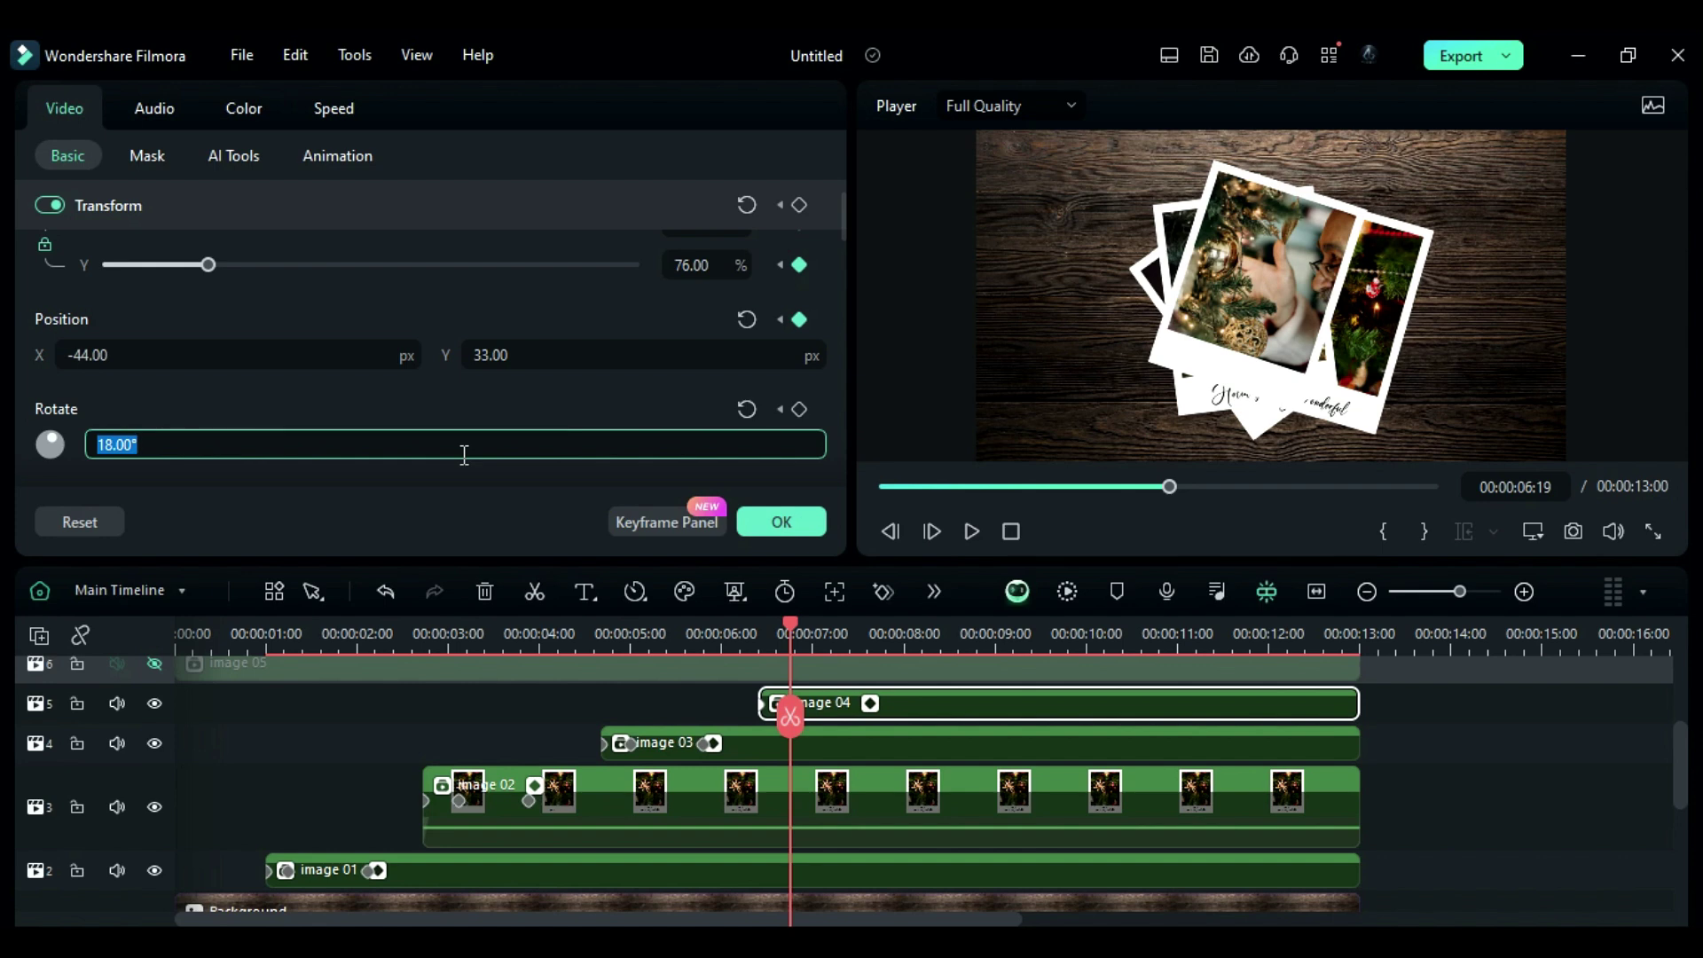
type("-18")
key("Return")
- At 00:00:07:10, keyframe image 04 resting at X -296 with -5° rotation
left_click_drag(790, 625, 852, 646)
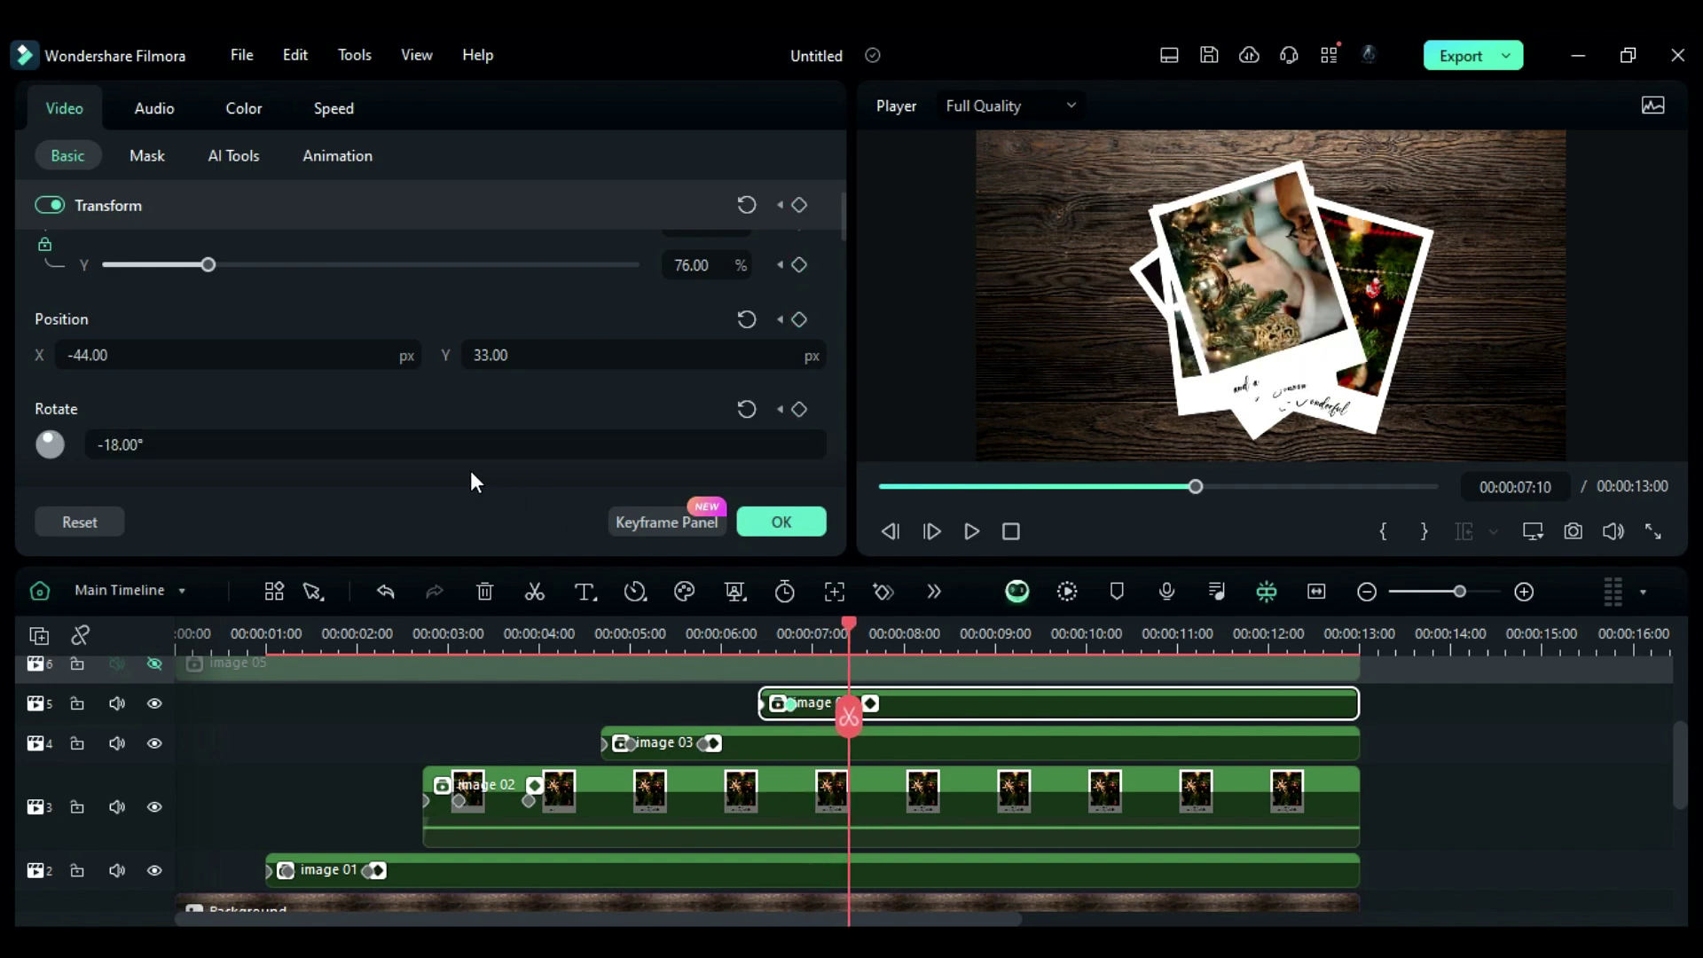
left_click(252, 353)
type("-296")
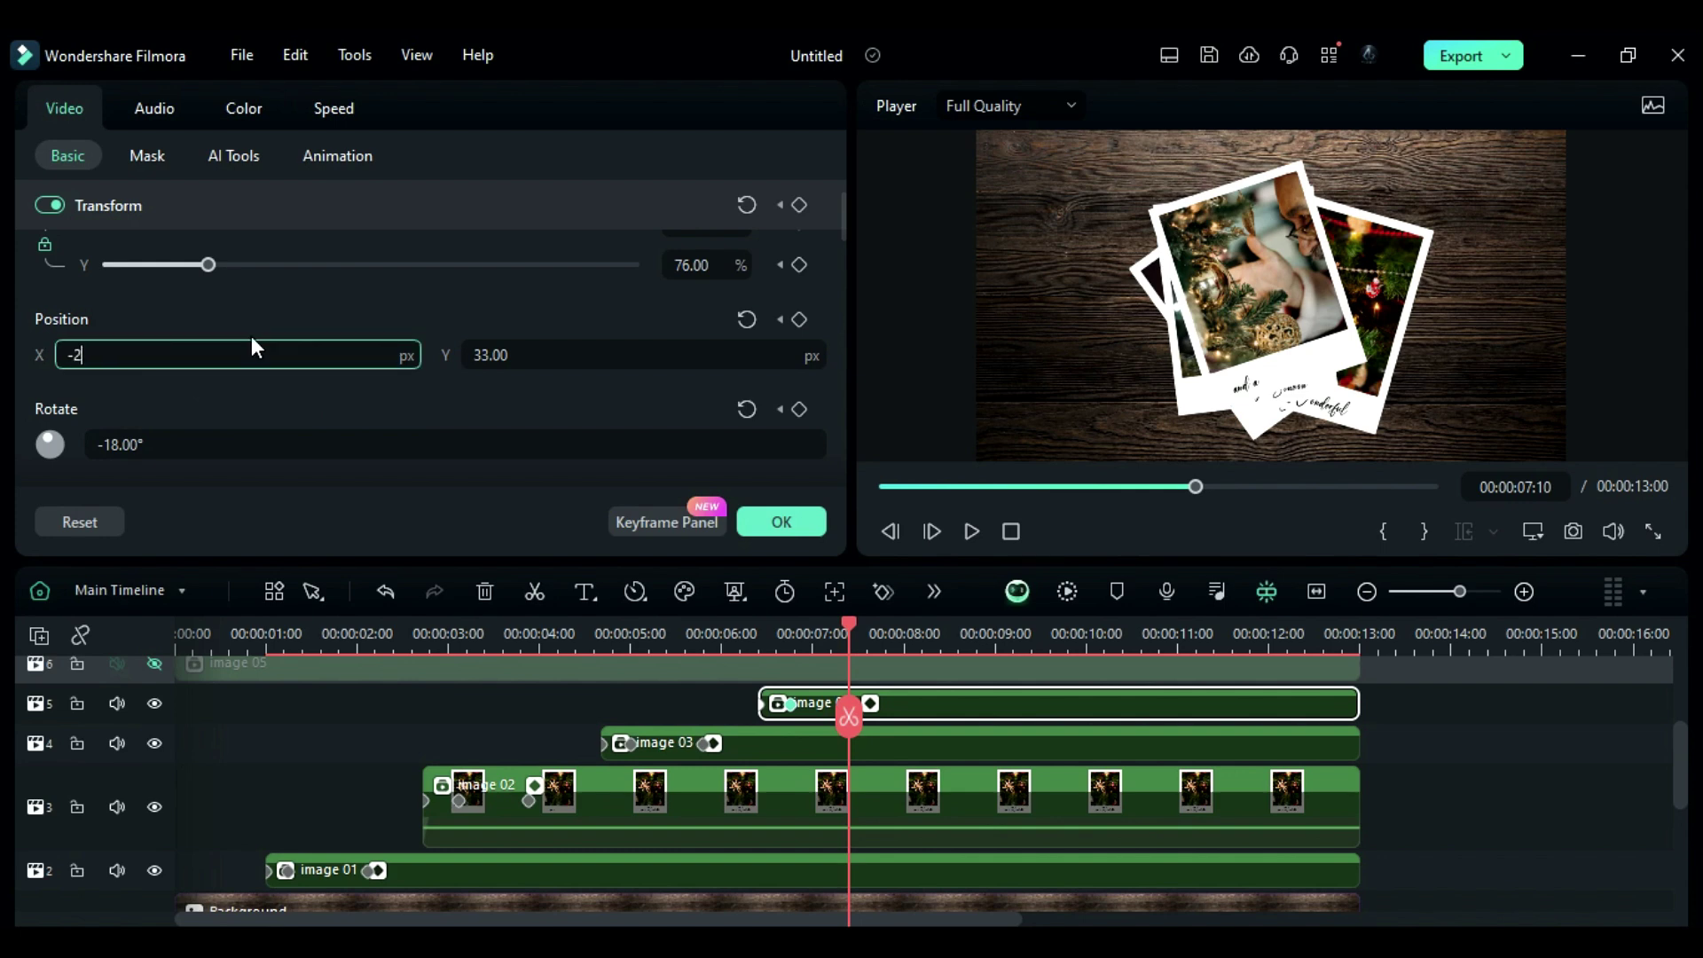
key("Return")
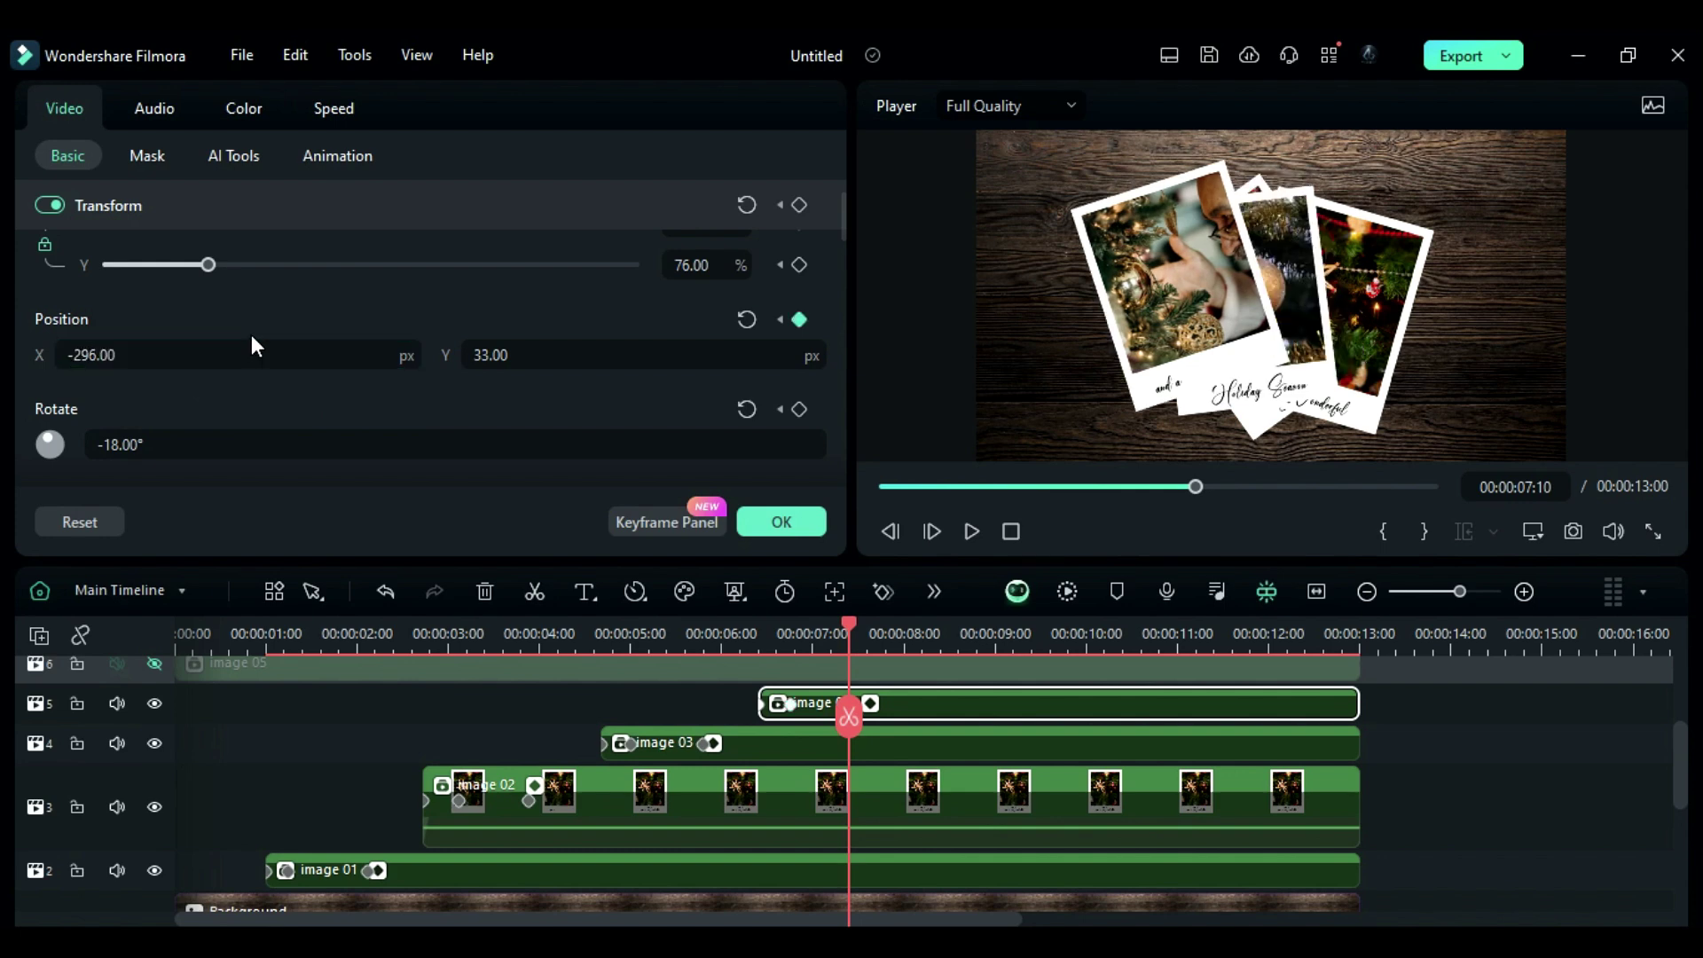
left_click(239, 447)
type("-5")
key("Return")
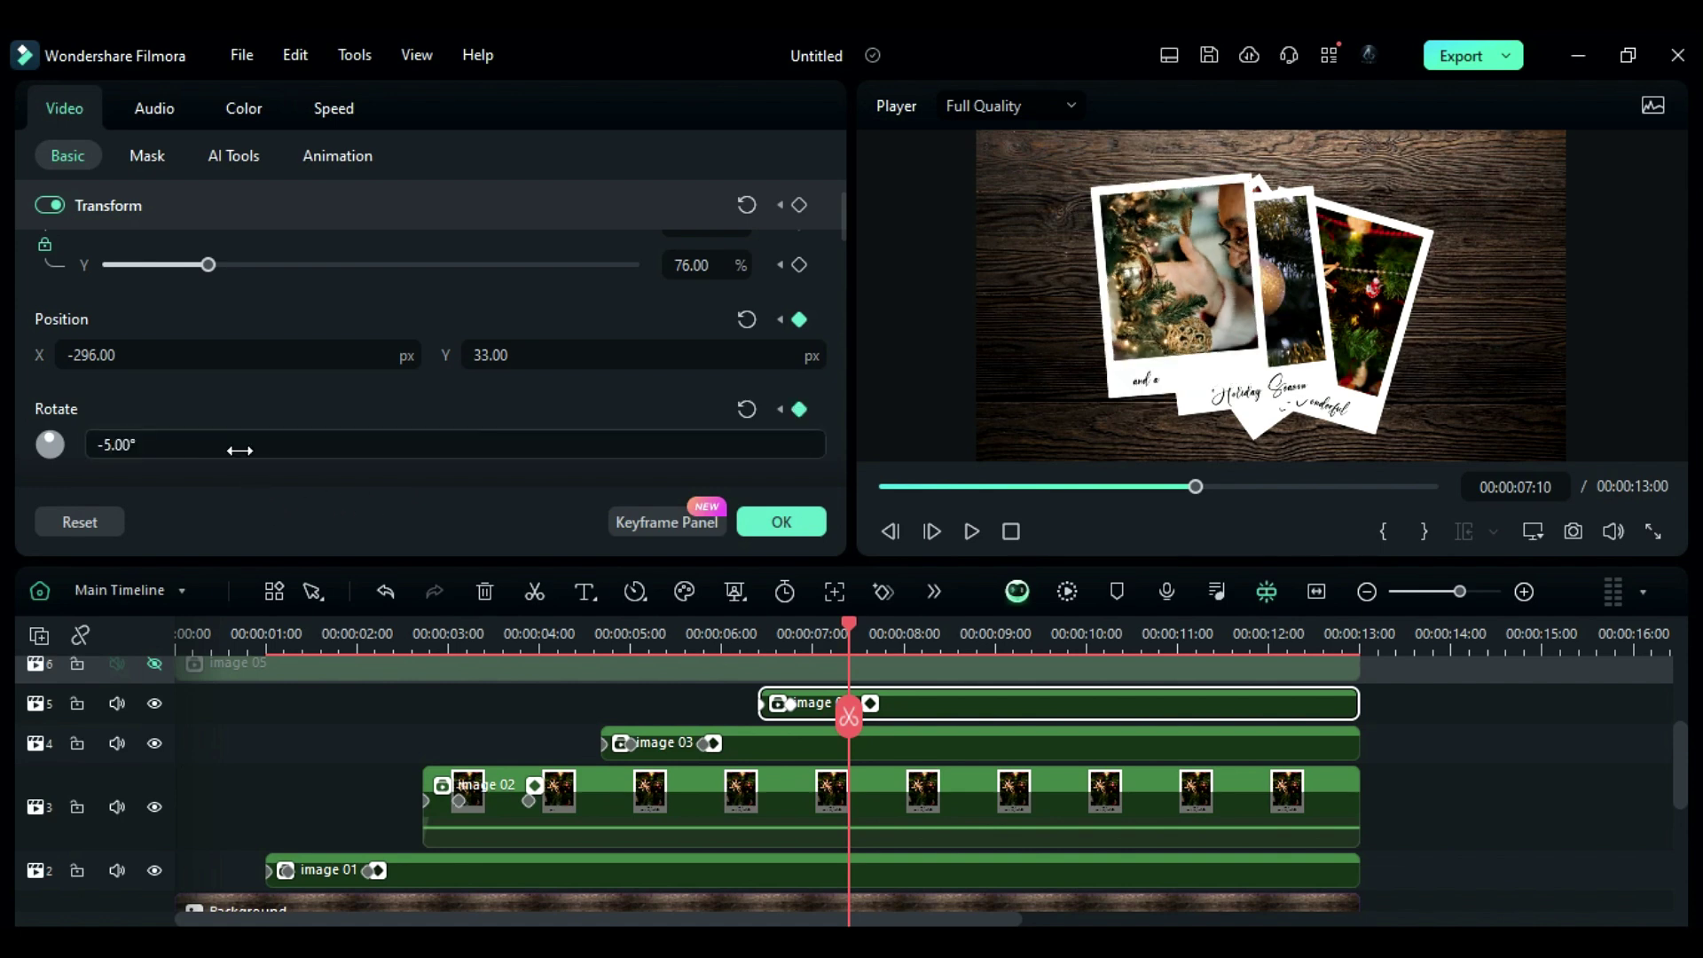
left_click_drag(878, 662, 903, 672)
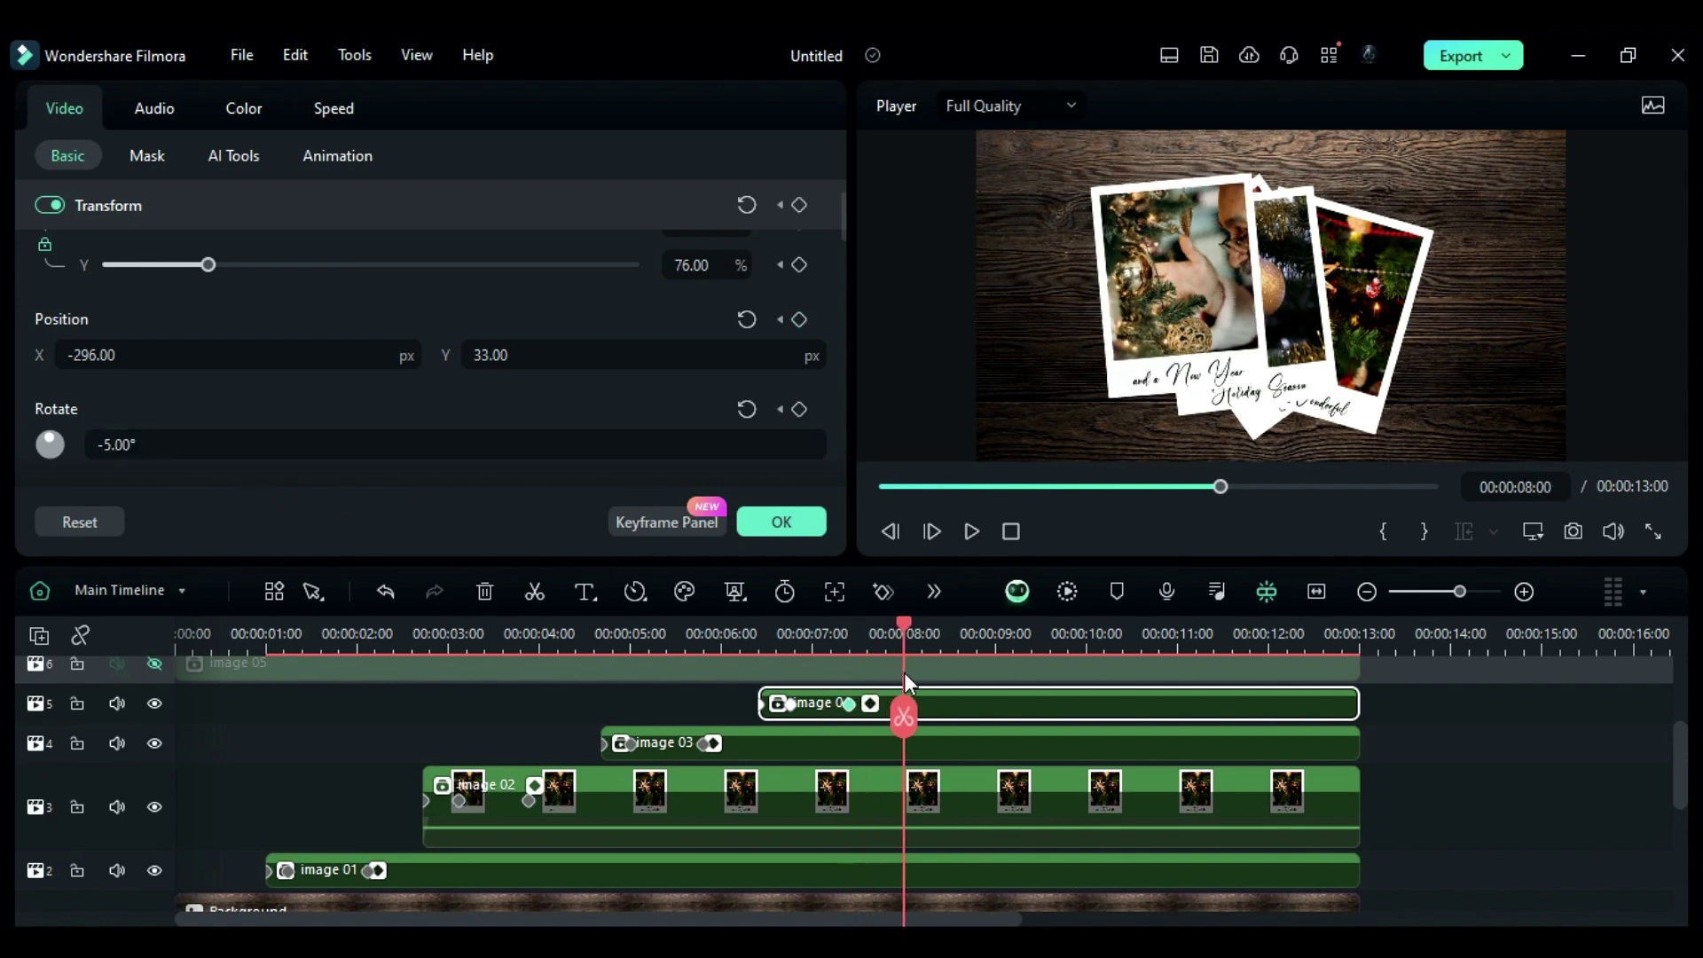
left_click(903, 672)
- Start image 05 at 00:00:08:00 and delete the part past 13:00
scroll(1093, 730, "up", 1)
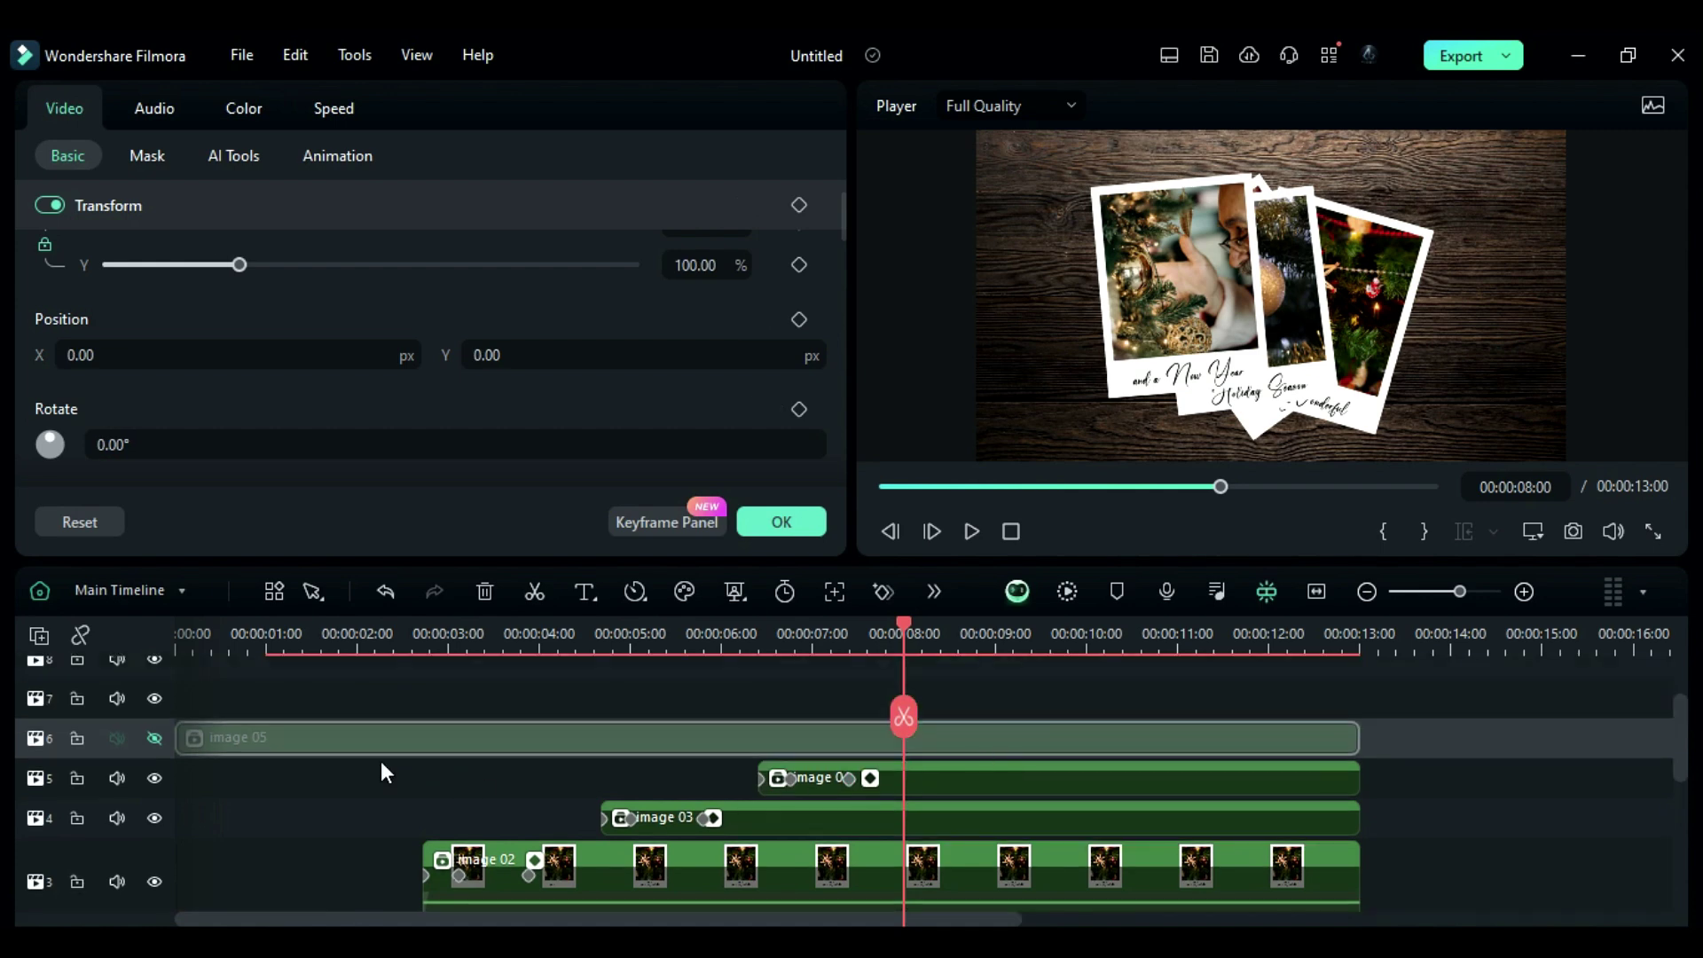
left_click_drag(164, 729, 1184, 735)
left_click(1358, 641)
left_click(1358, 715)
key("Delete")
- Add image 05's starting transform keyframes at 08:00 with a 53° rotation
left_click(289, 354)
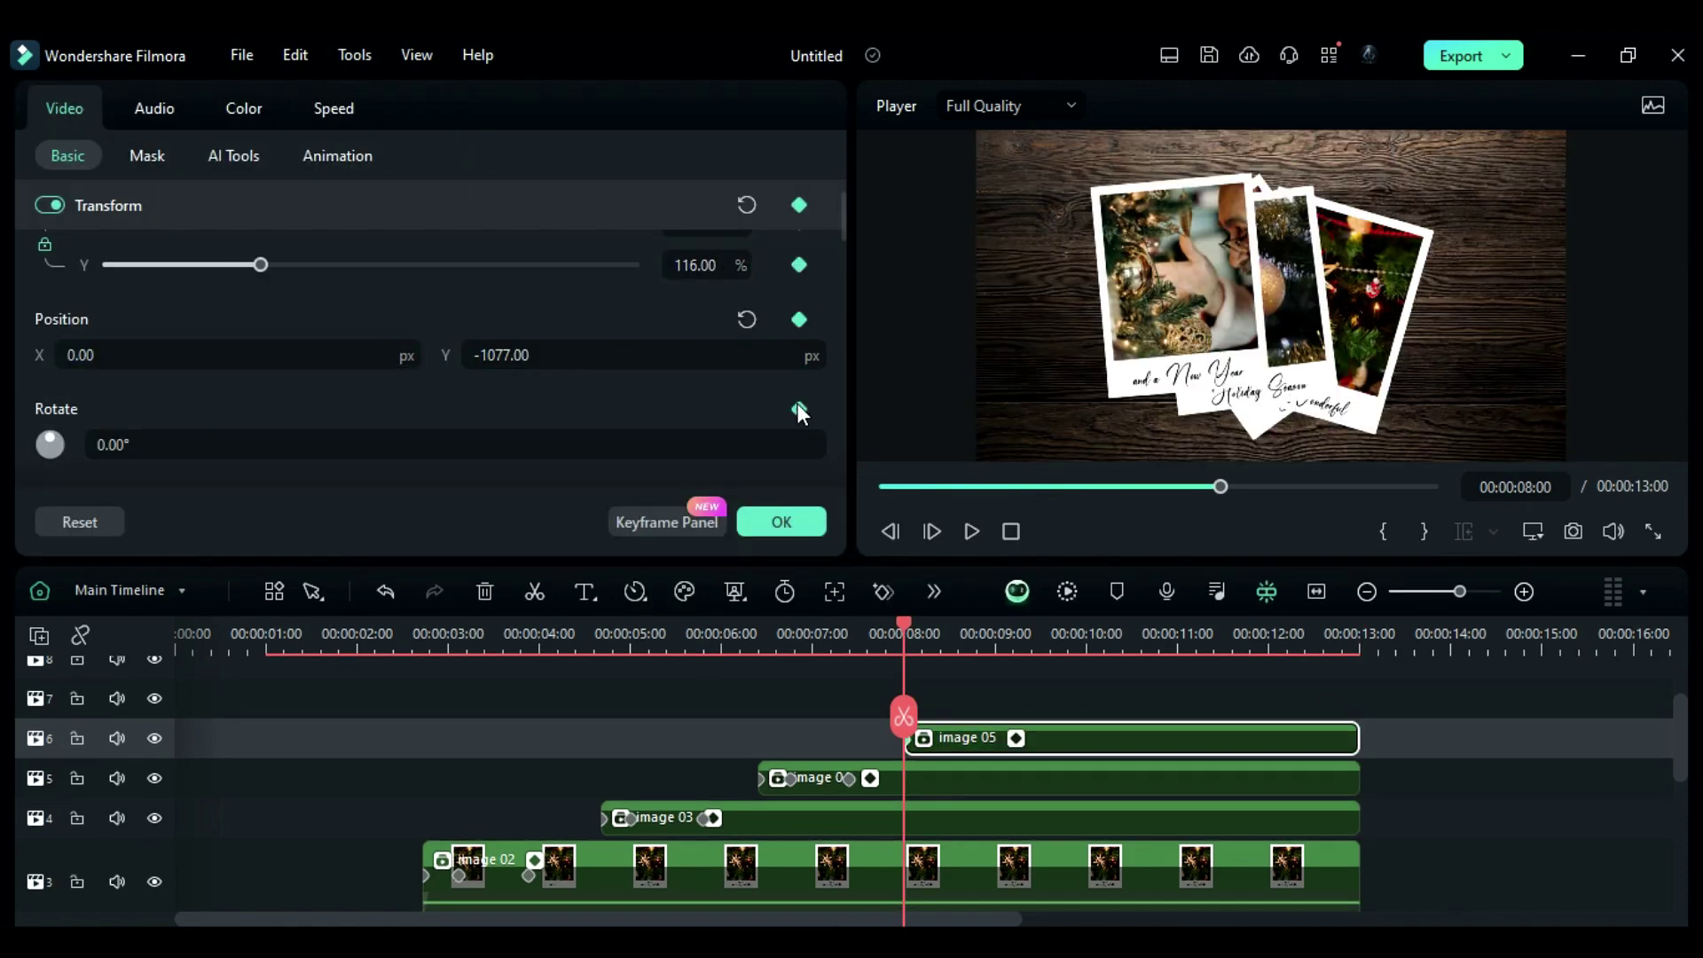
left_click(156, 456)
type("53")
key("Return")
- Keyframe image 05 shrinking to 76% scale and settling at Position Y 11 by 9 seconds
left_click_drag(904, 631, 939, 632)
left_click(685, 266)
type("76")
key("Tab")
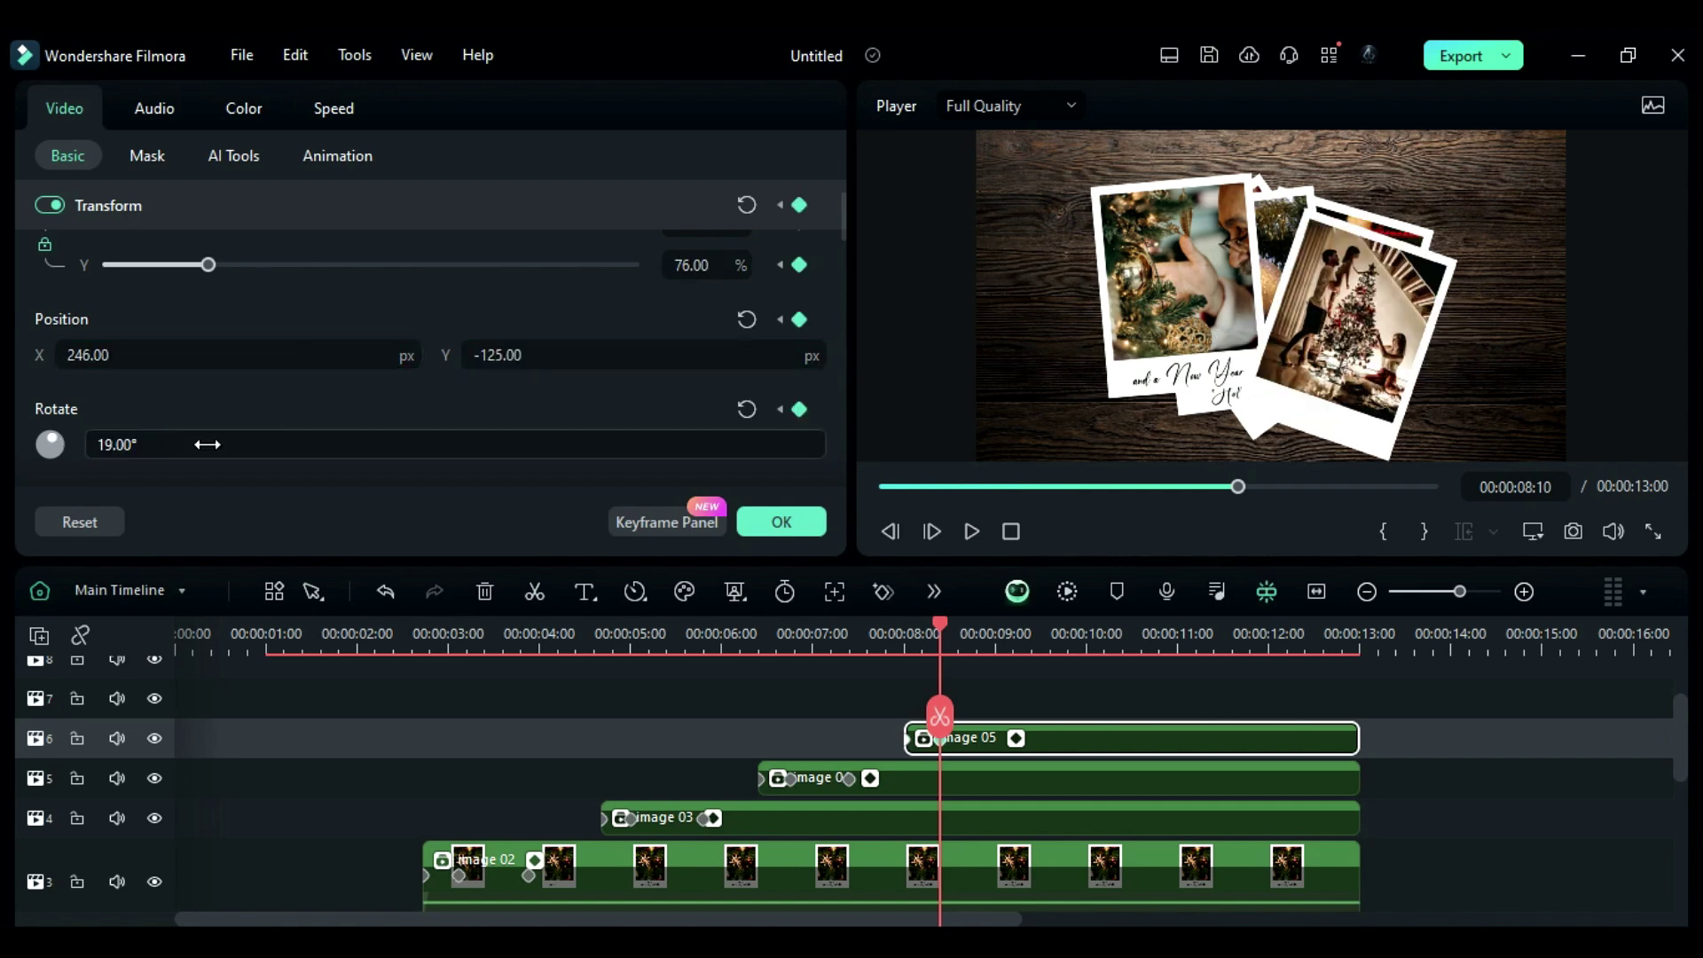
left_click(997, 676)
left_click(504, 355)
type("11")
key("Return")
- Scrub from about 1 second to preview the polaroid fly-in animations
scroll(507, 719, "down", 3)
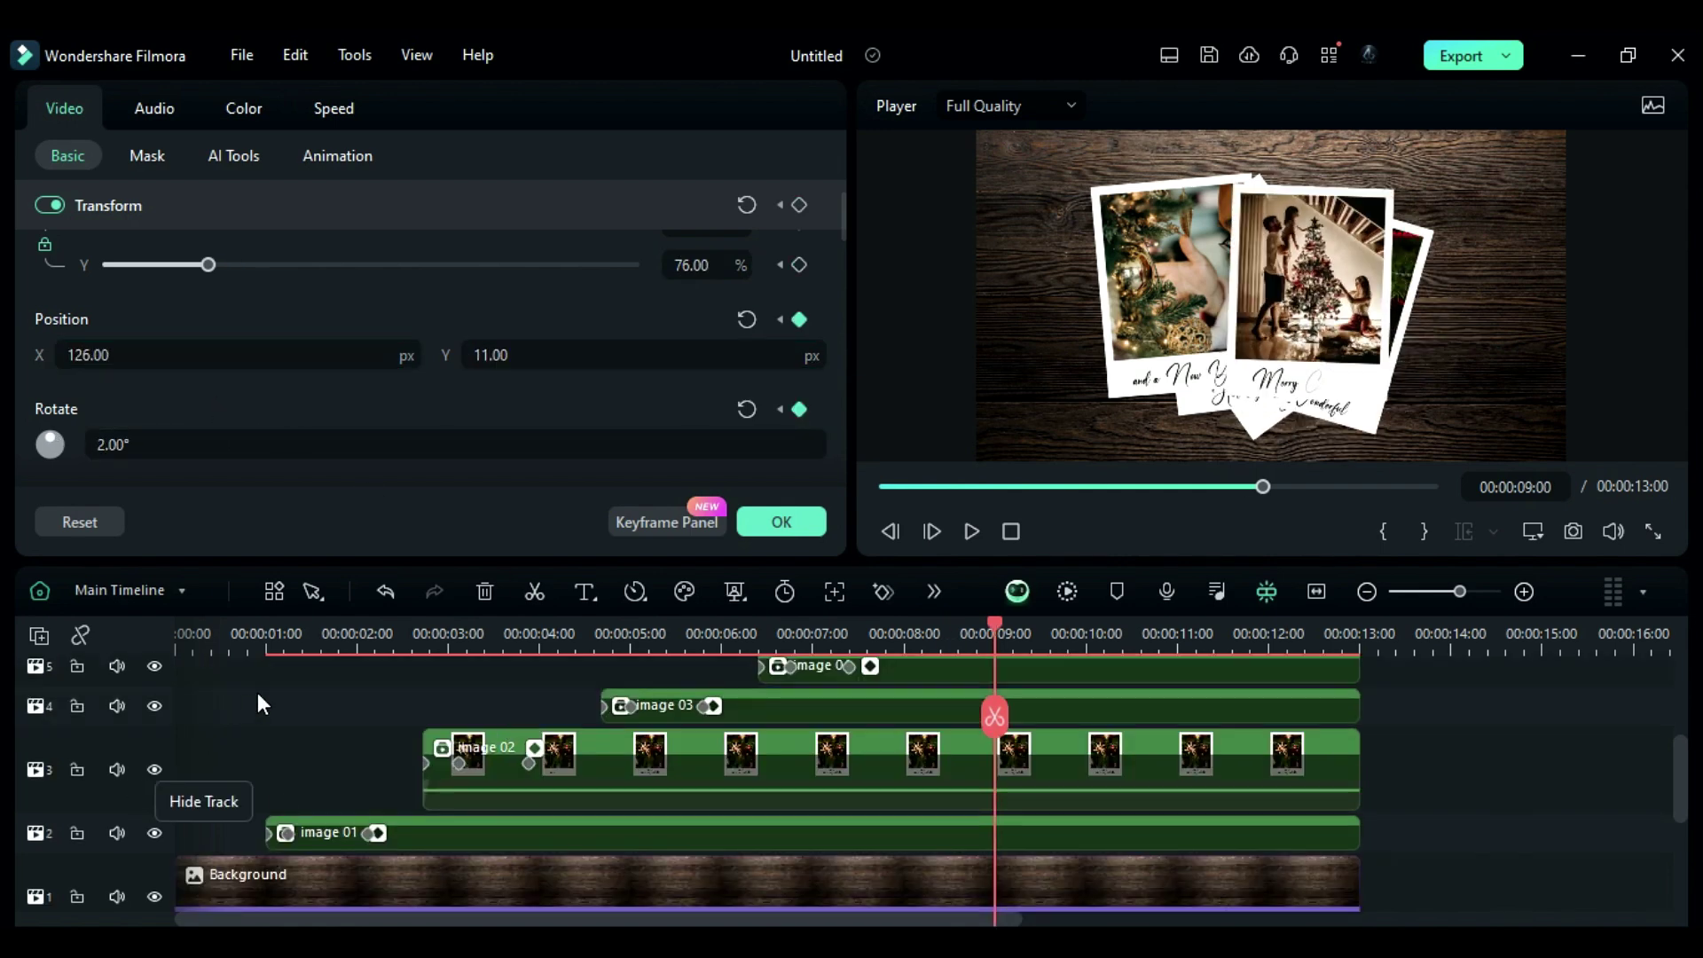
left_click(271, 635)
left_click_drag(279, 635, 266, 786)
- Open image 01's properties at 1 second 3 frames and make its drop shadow black
left_click(266, 786)
left_click(478, 835)
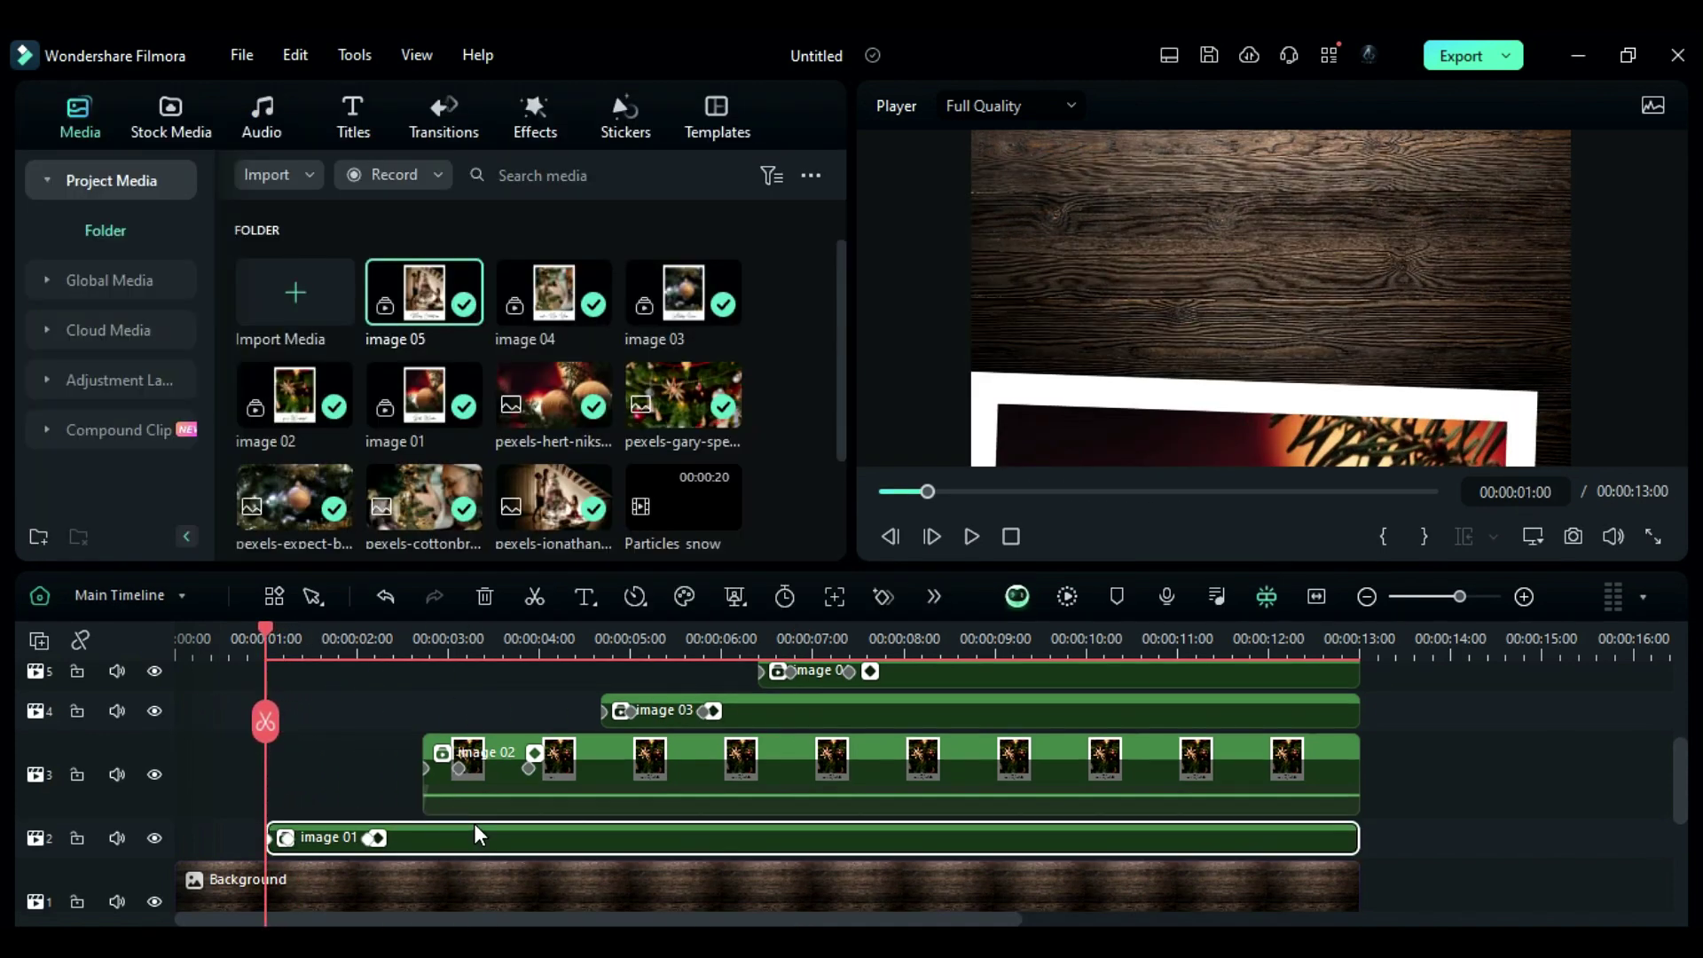
double_click(475, 834)
scroll(211, 408, "down", 8)
scroll(210, 408, "down", 8)
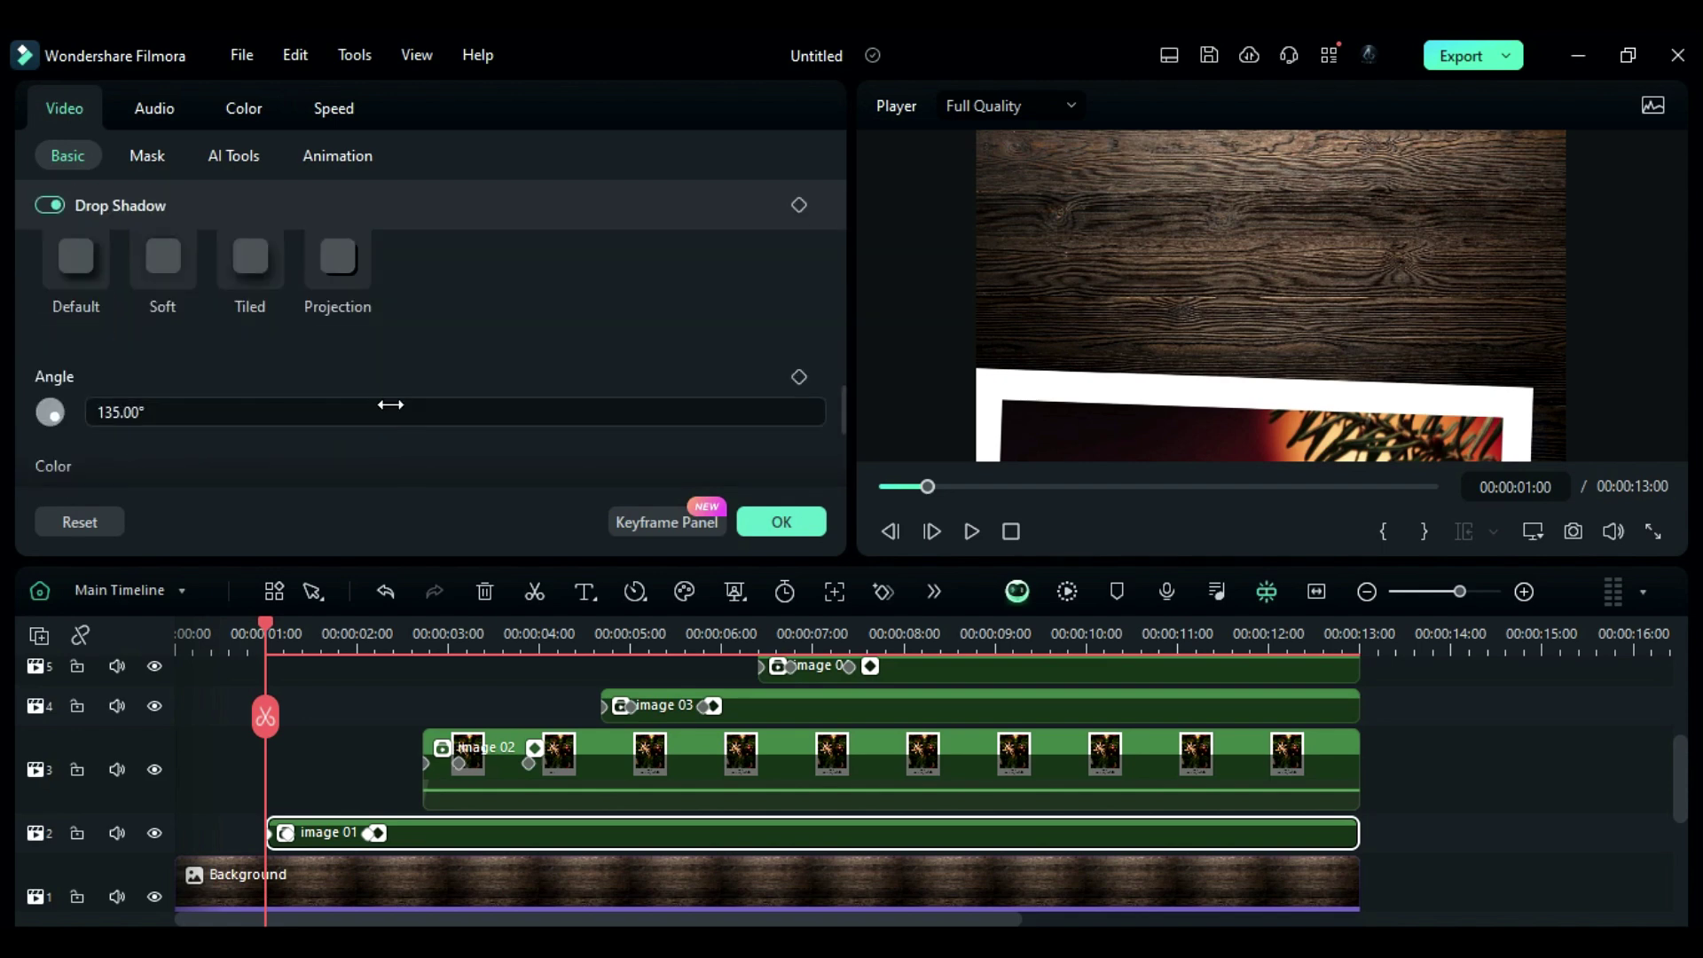
left_click(276, 631)
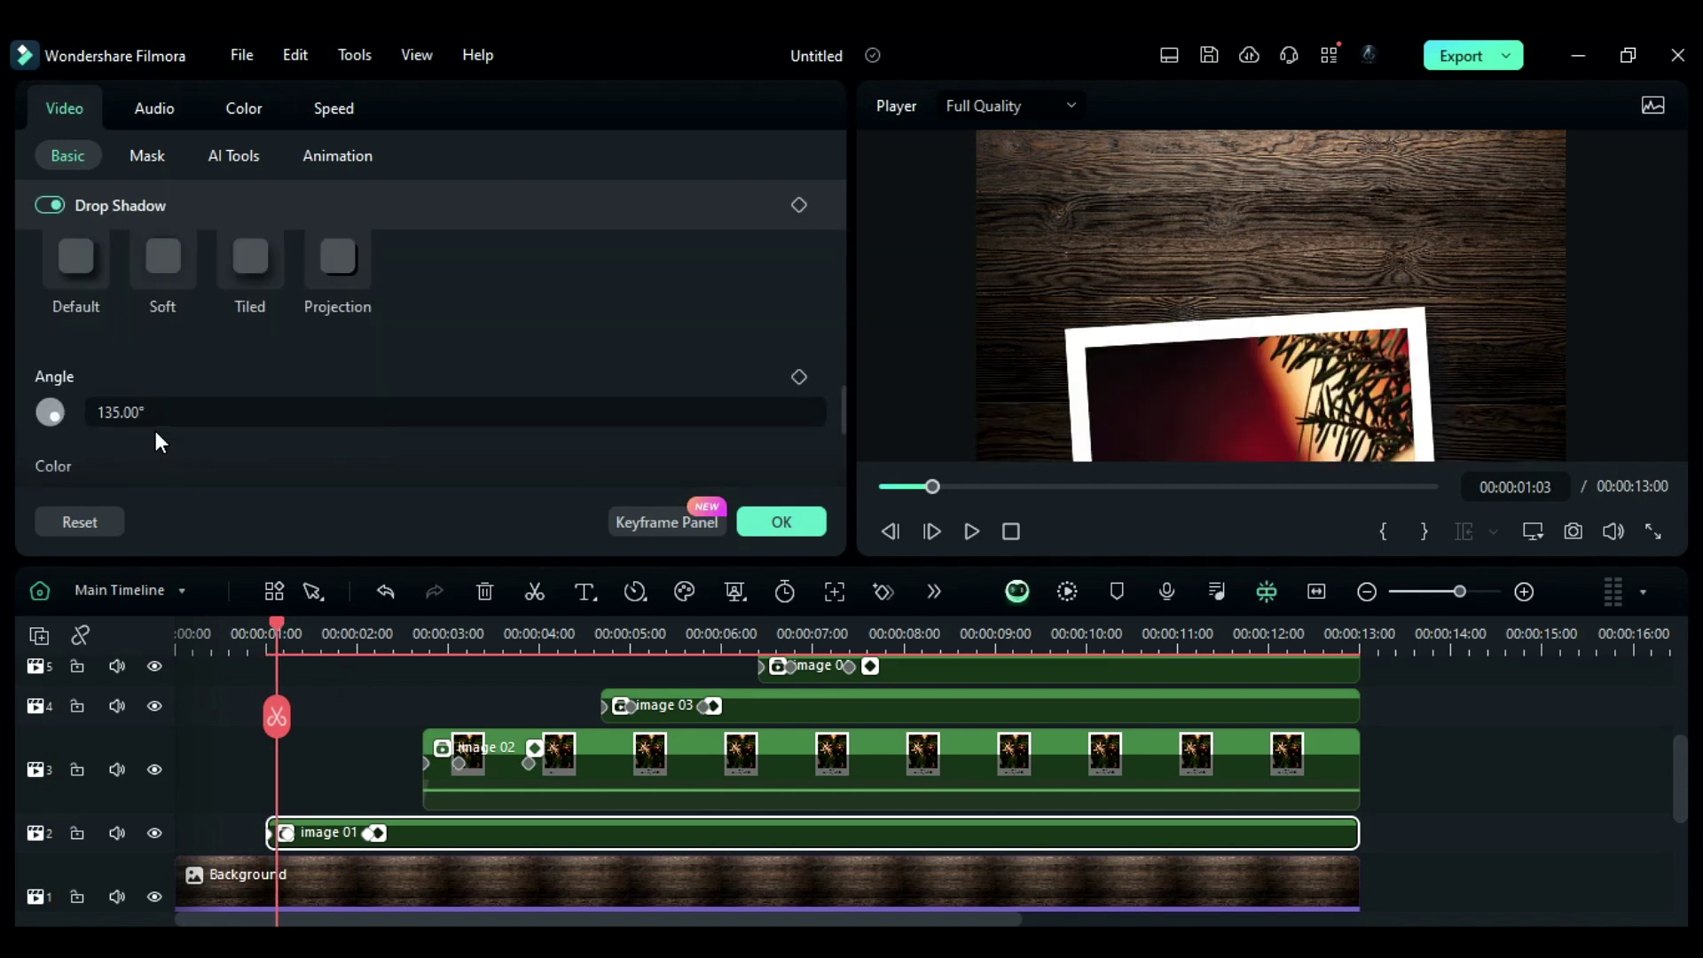
scroll(143, 428, "down", 1)
left_click(55, 427)
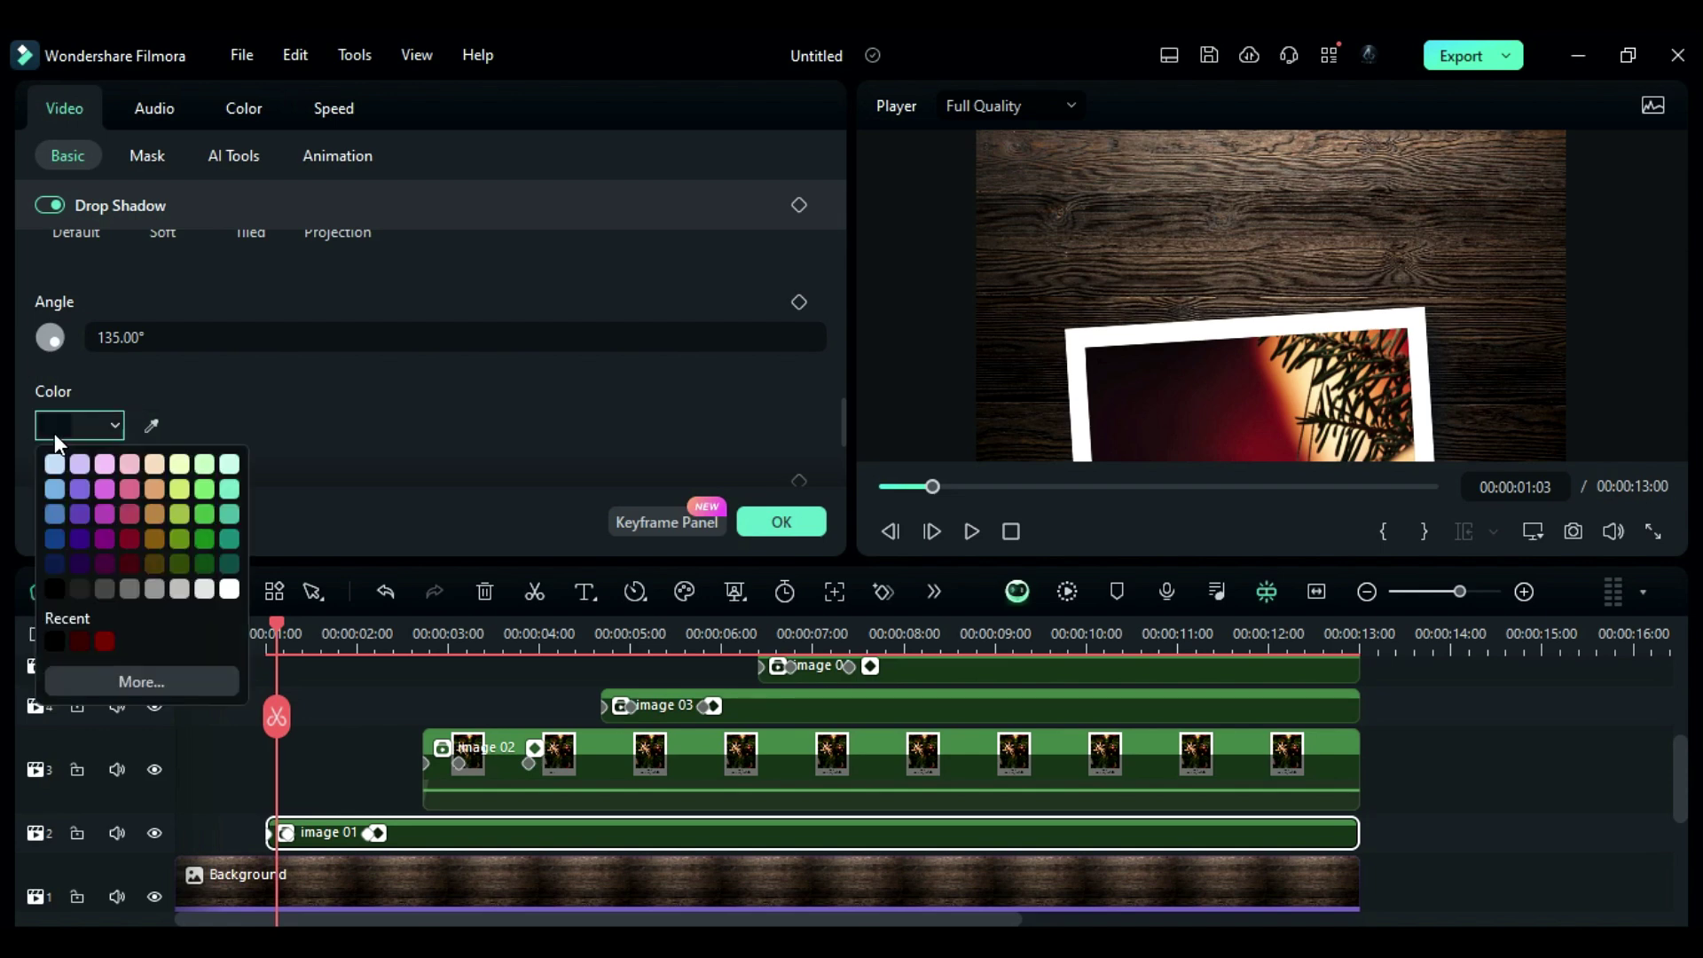
left_click(55, 589)
- Set the shadow angle to 237° with distance 26, blur 10 and opacity 80
double_click(120, 337)
type("309")
key("Return")
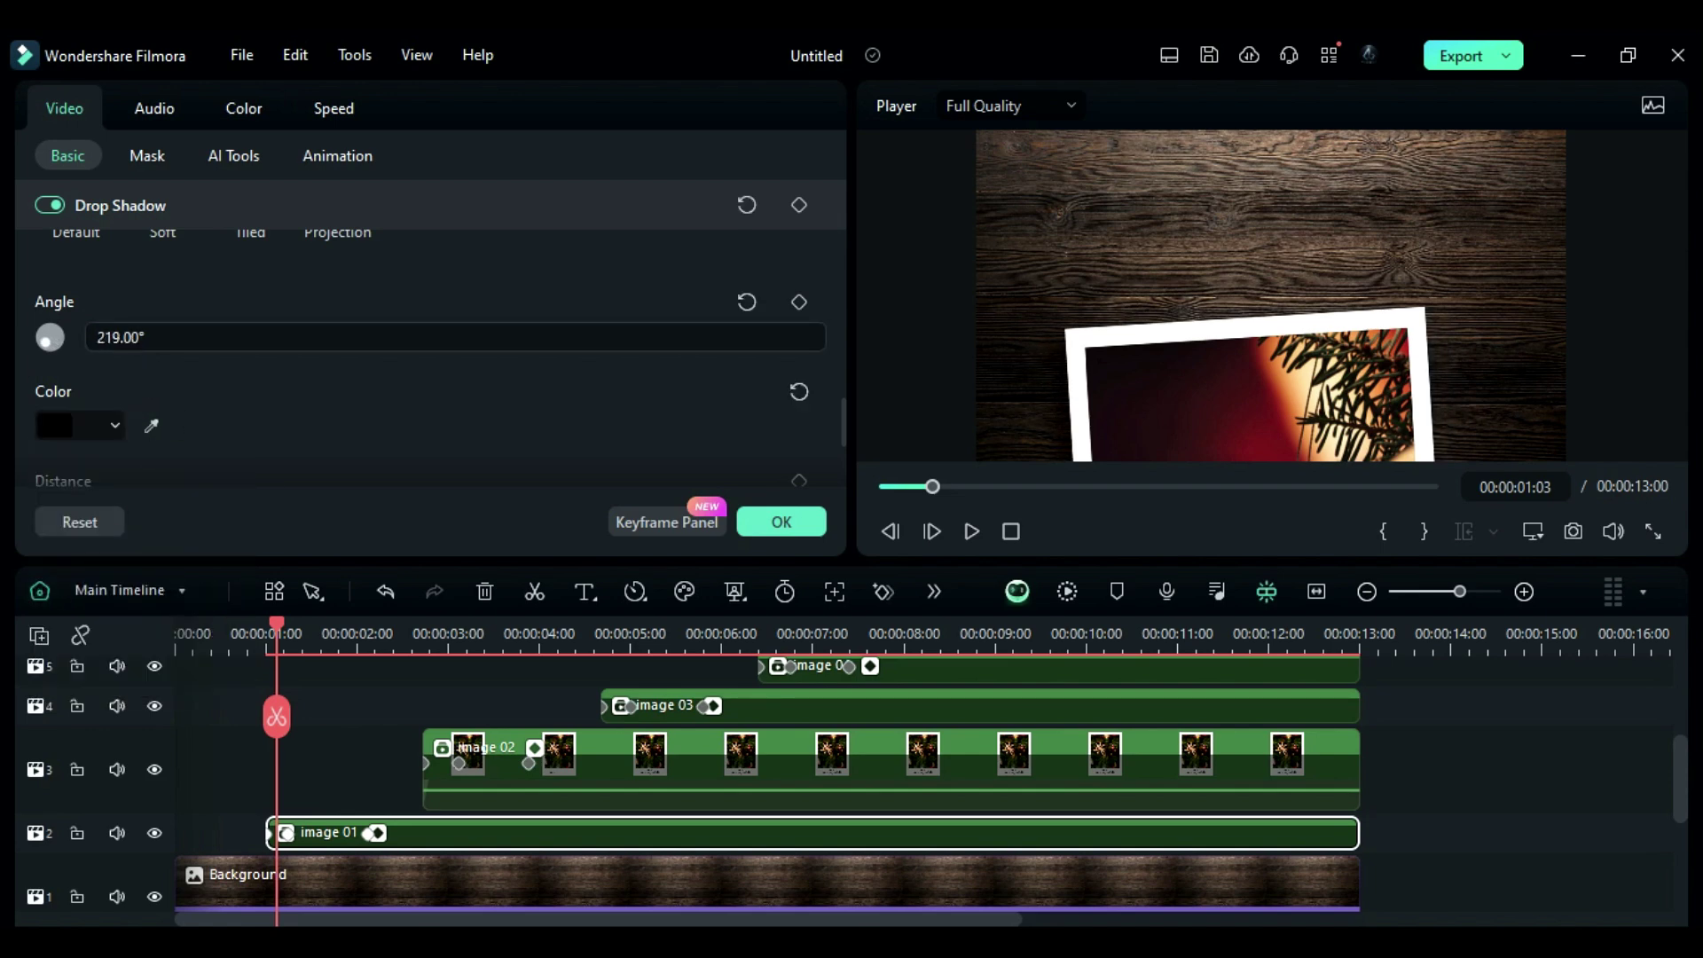
left_click(42, 342)
scroll(221, 397, "down", 1)
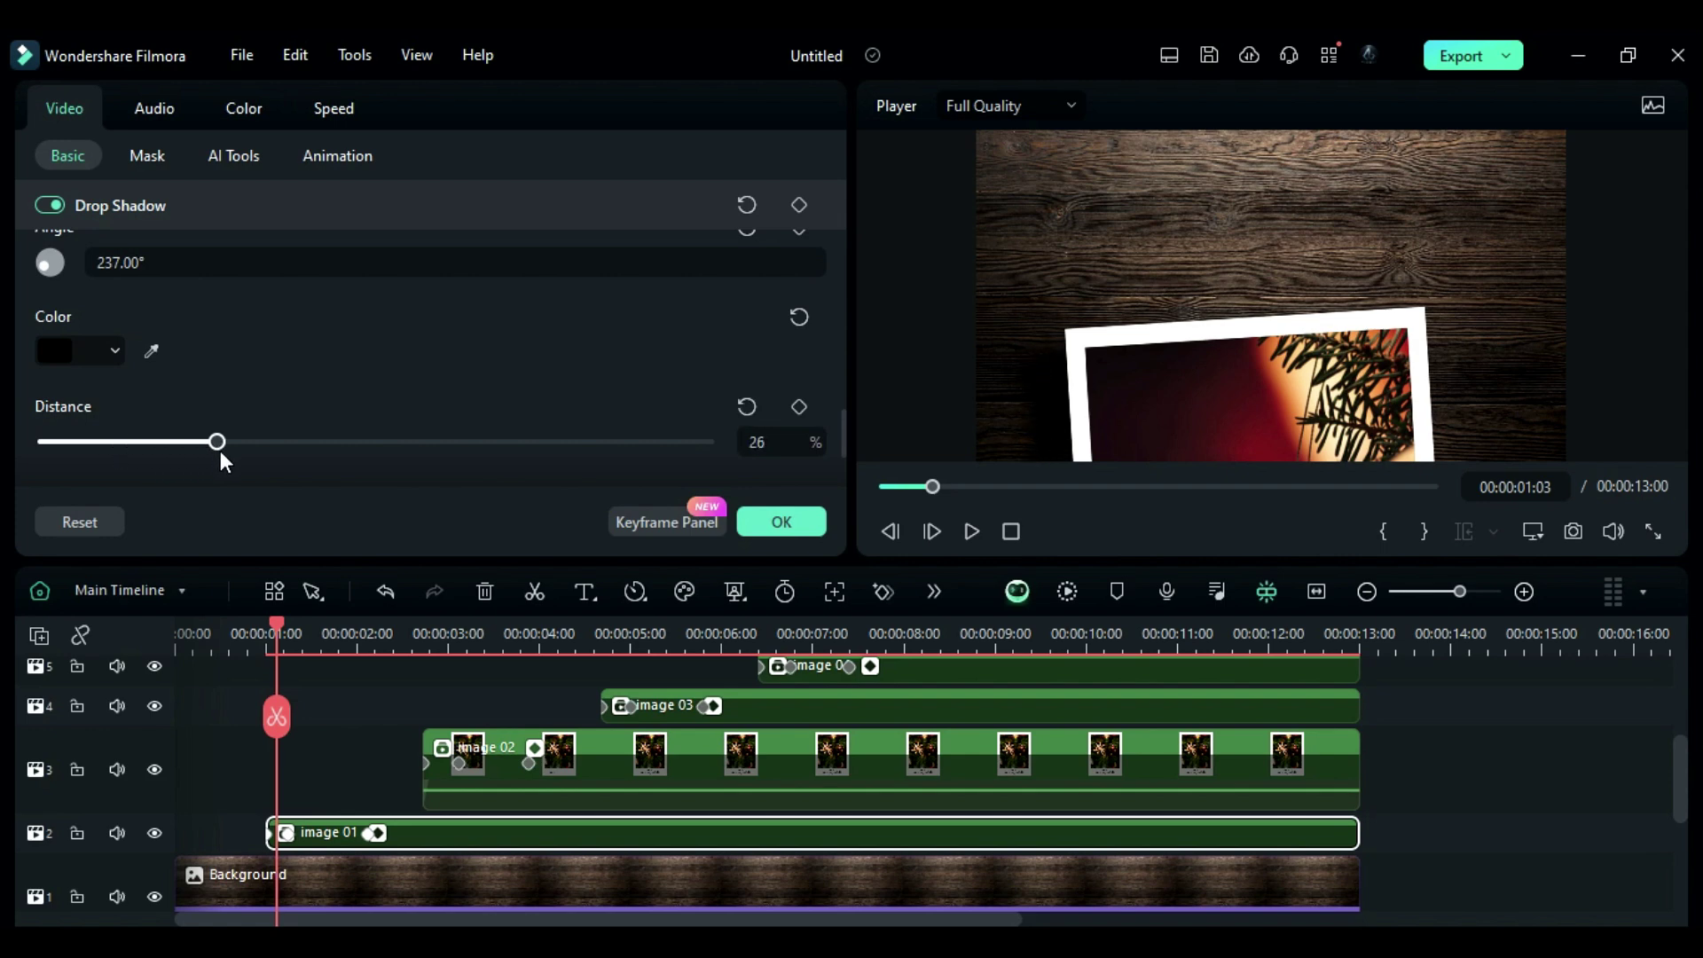
scroll(282, 408, "down", 2)
left_click_drag(175, 381, 131, 381)
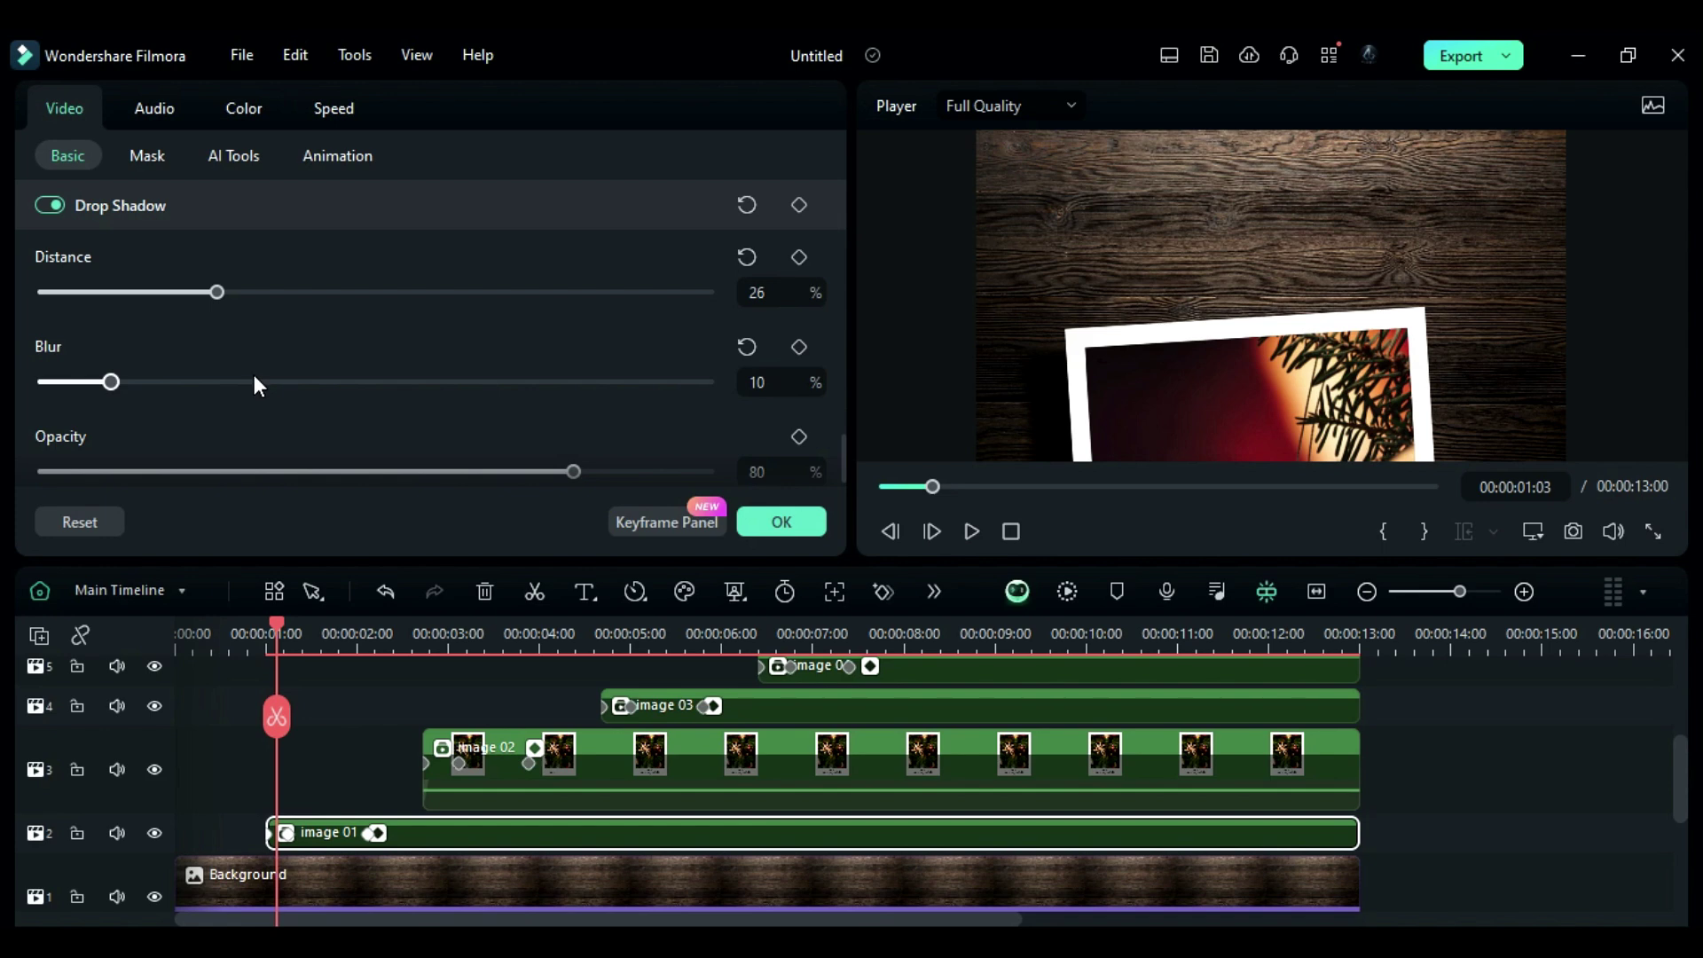
- At 01:06, keyframe the shadow to distance 1, blur 2 and 50% opacity
left_click_drag(285, 623, 287, 624)
left_click(774, 284)
left_click(753, 381)
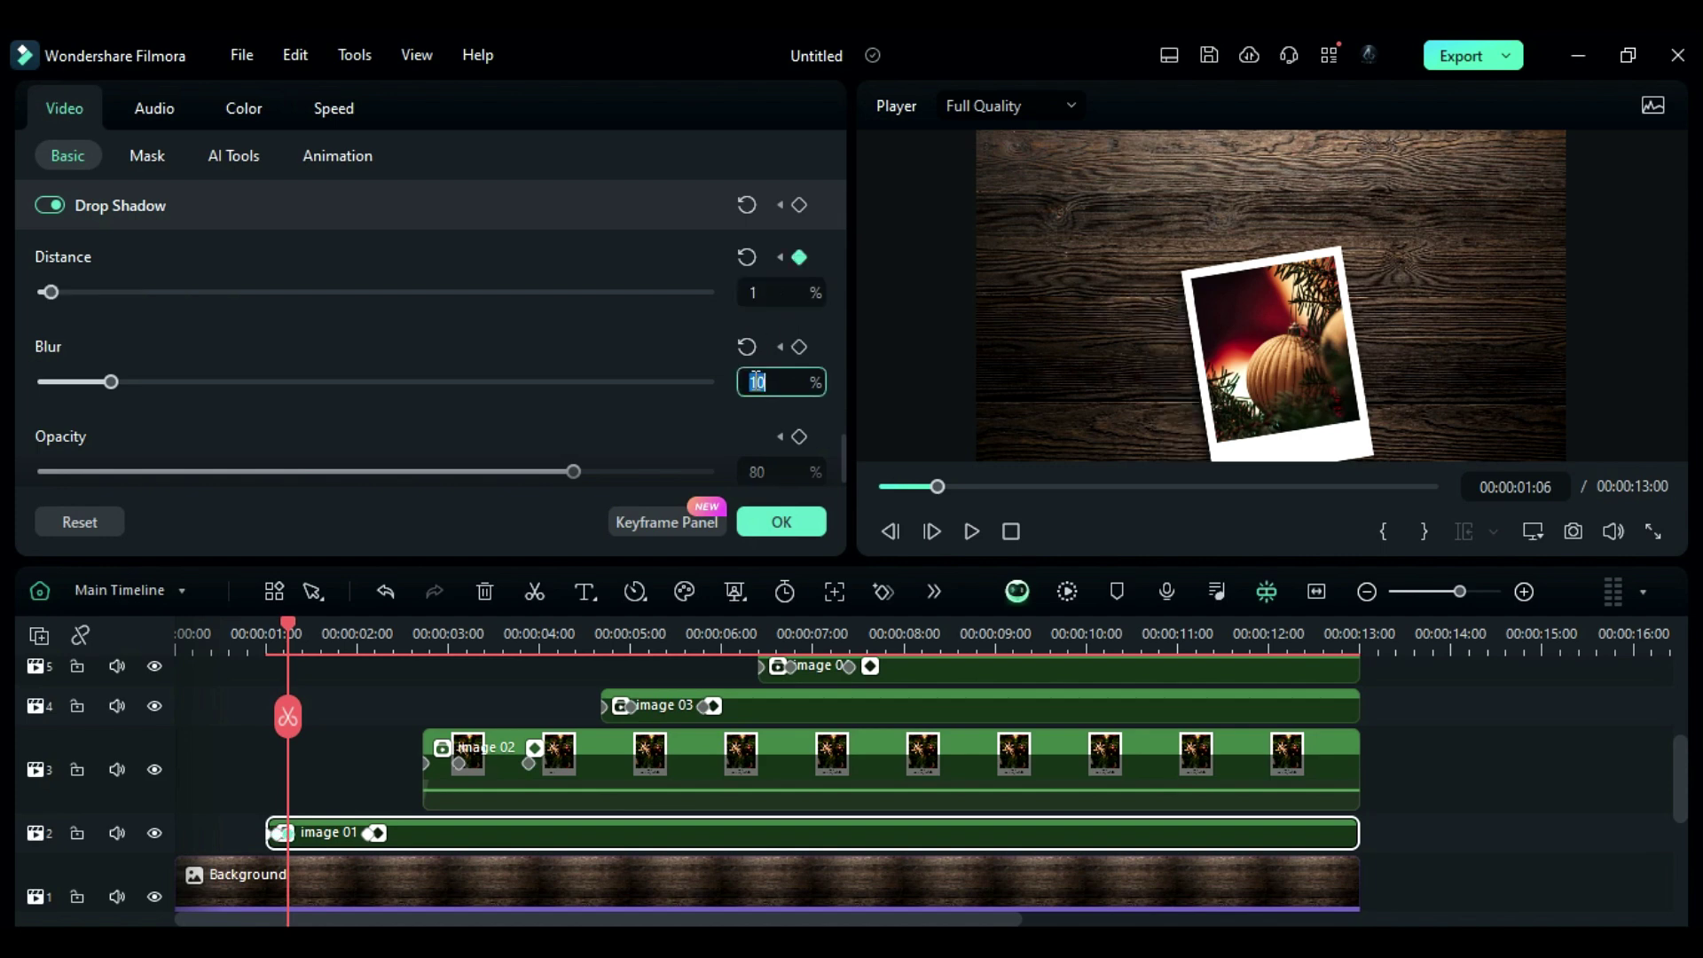
left_click(766, 470)
type("50")
key("Return")
- Check the drop shadow settings on image 02, image 03, and the track 5 and 6 clips
left_click(429, 781)
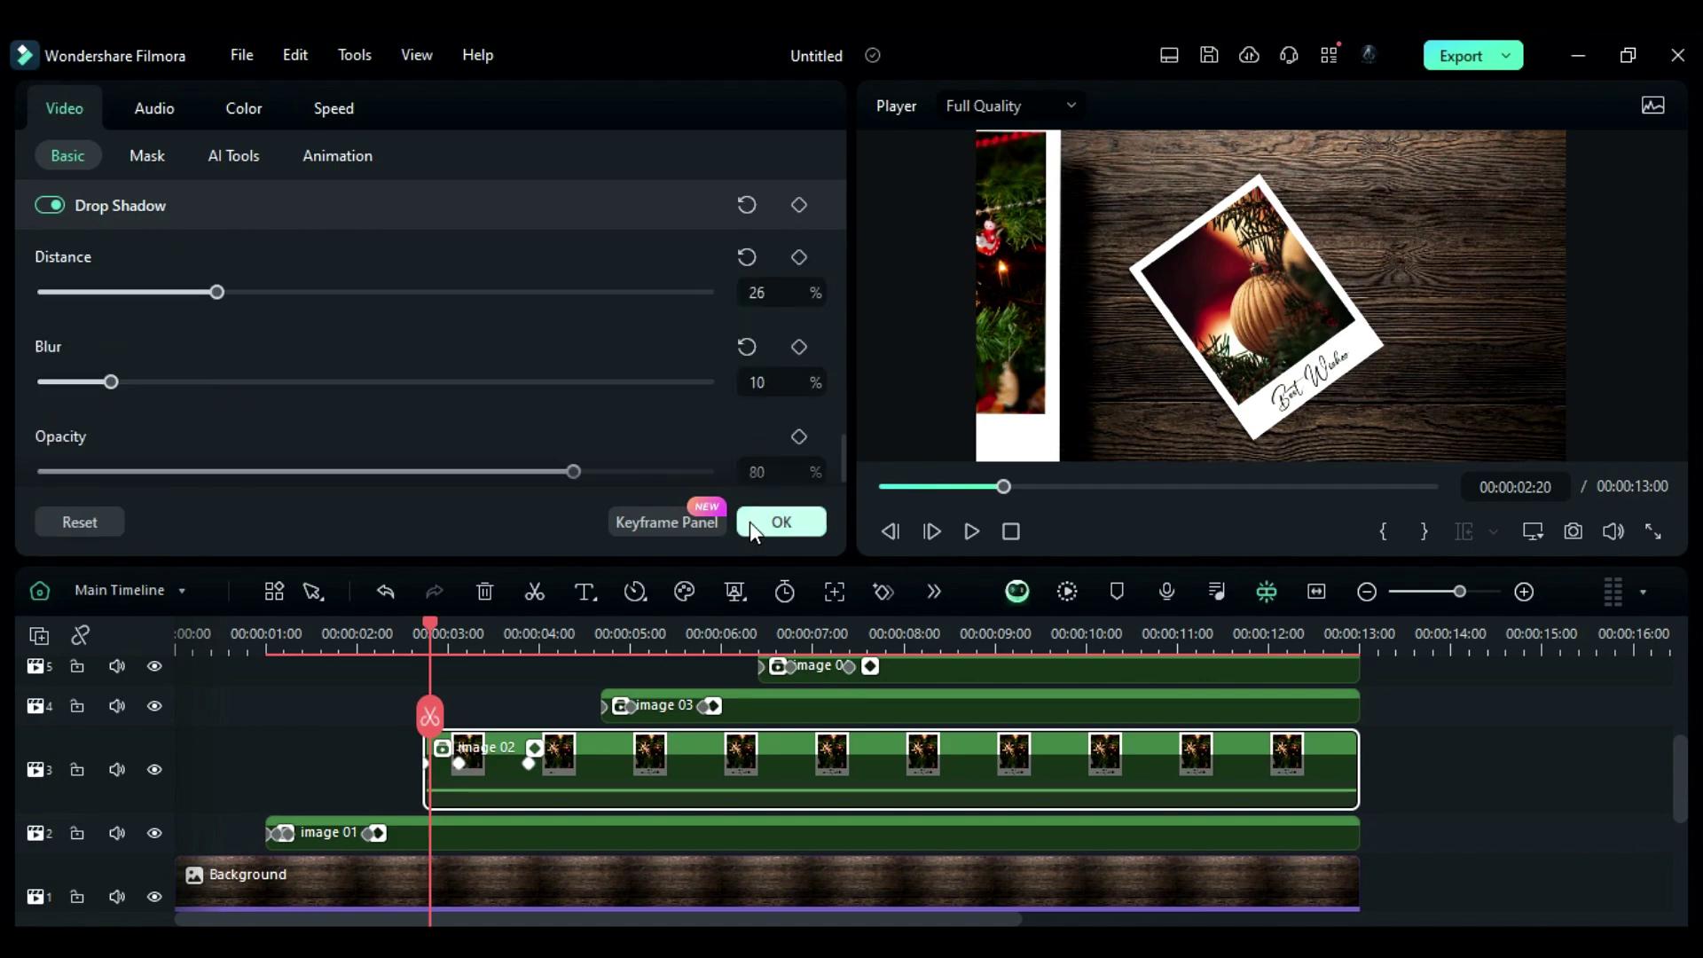
scroll(263, 405, "down", 1)
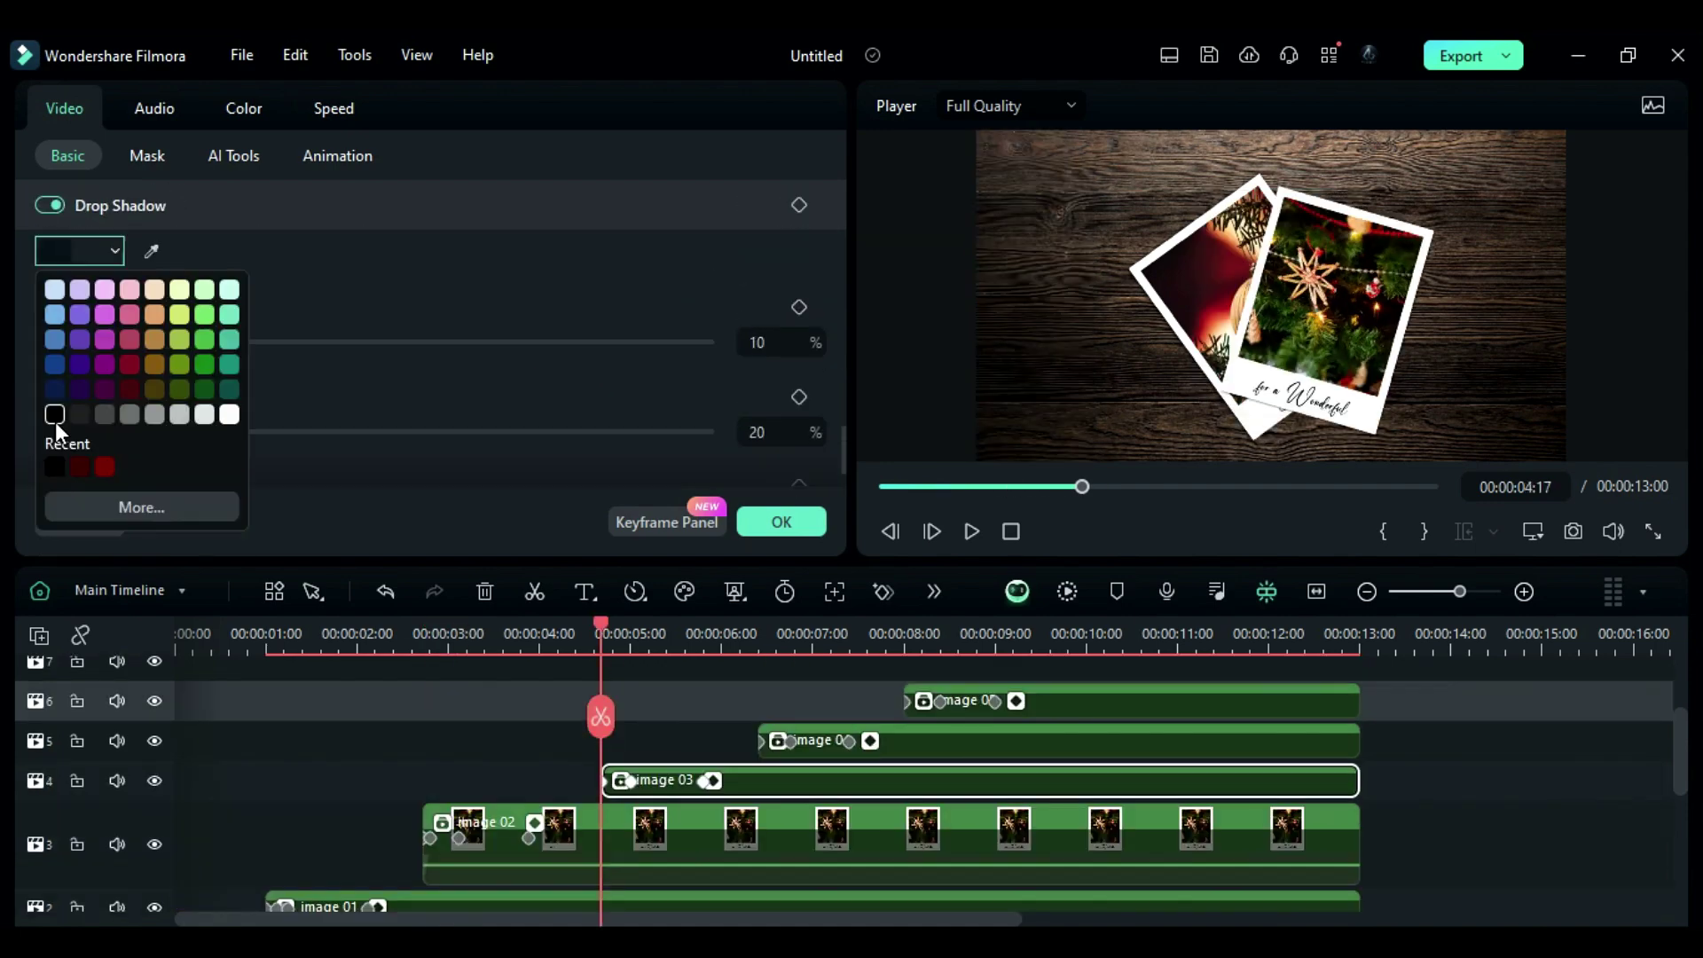
left_click(55, 423)
scroll(316, 447, "down", 3)
left_click(775, 271)
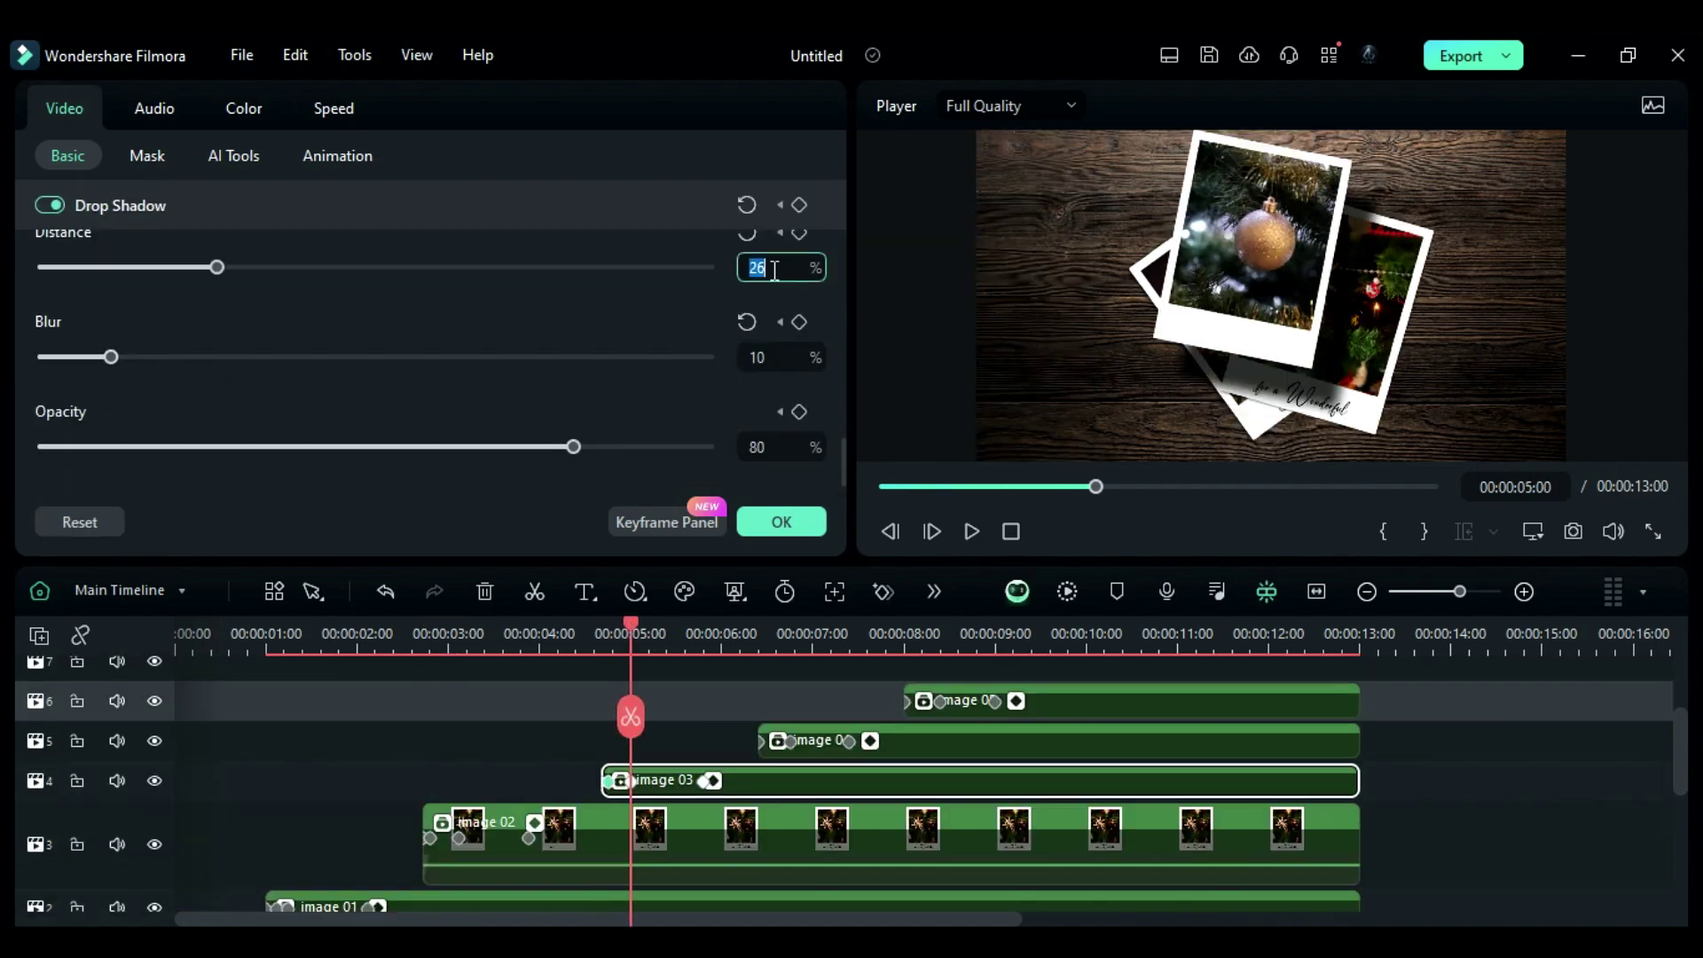
left_click(811, 734)
scroll(887, 798, "down", 1)
left_click(1064, 738)
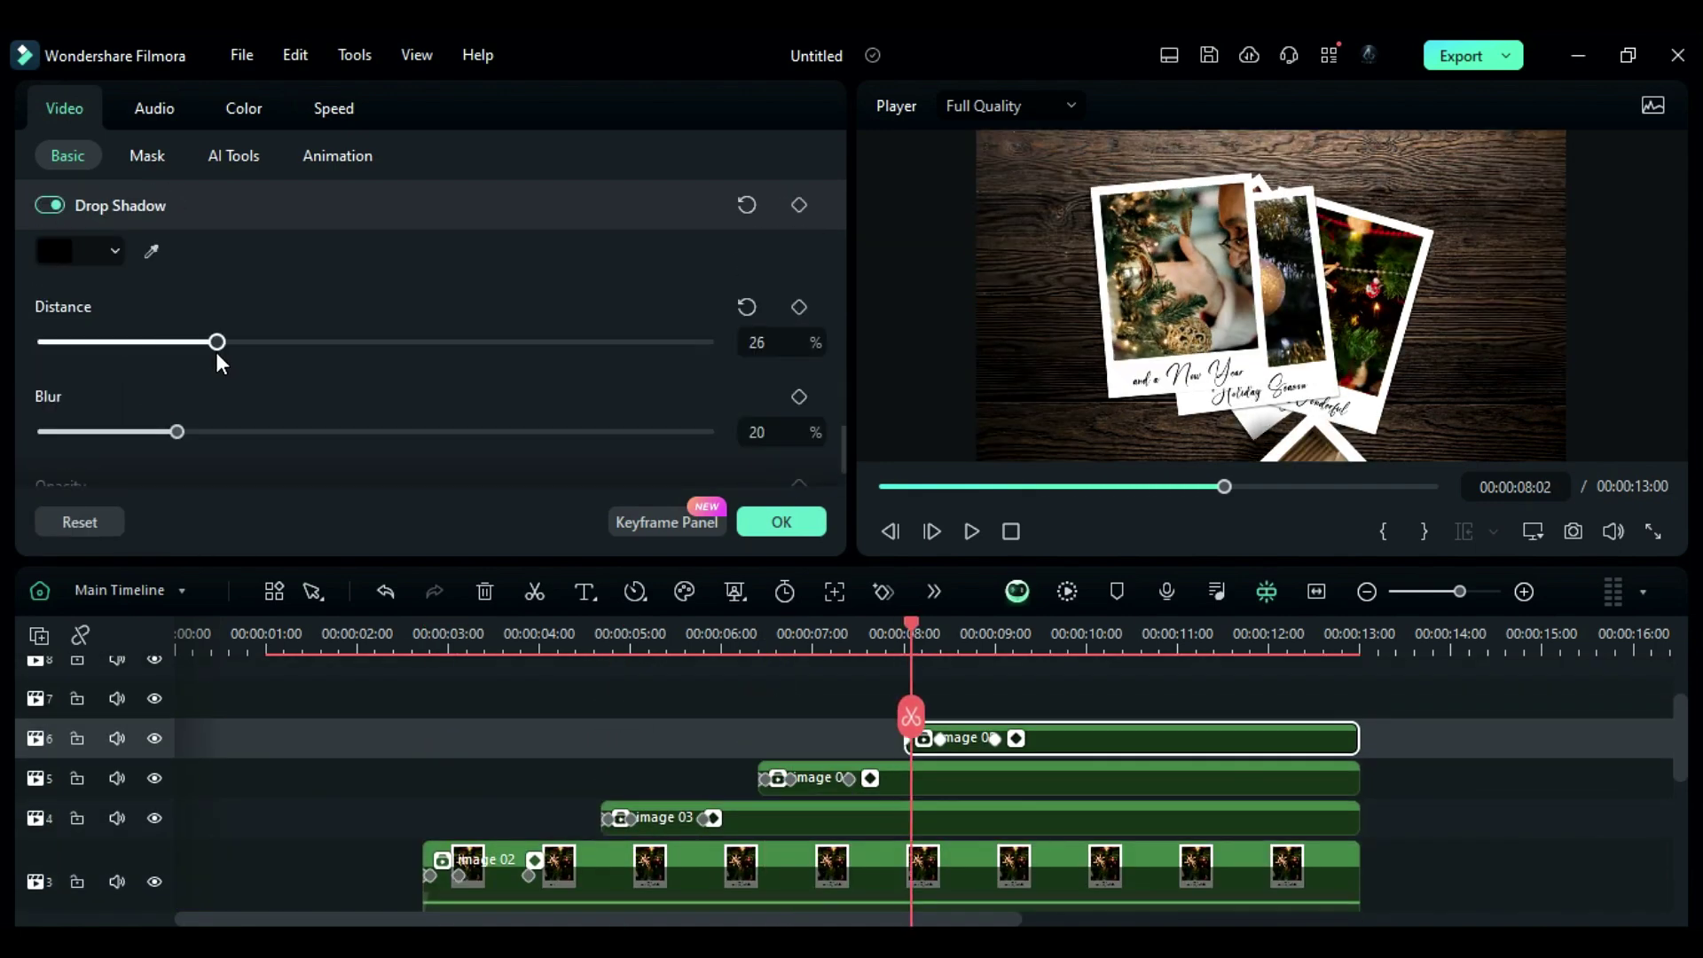
scroll(210, 349, "down", 2)
scroll(792, 799, "down", 2)
- Scrub from the 1-second mark to check the shadows
left_click(249, 630)
left_click(266, 635)
left_click_drag(266, 635, 266, 710)
- Apply Ease in to image 01's four Transform keyframes
left_click(420, 795)
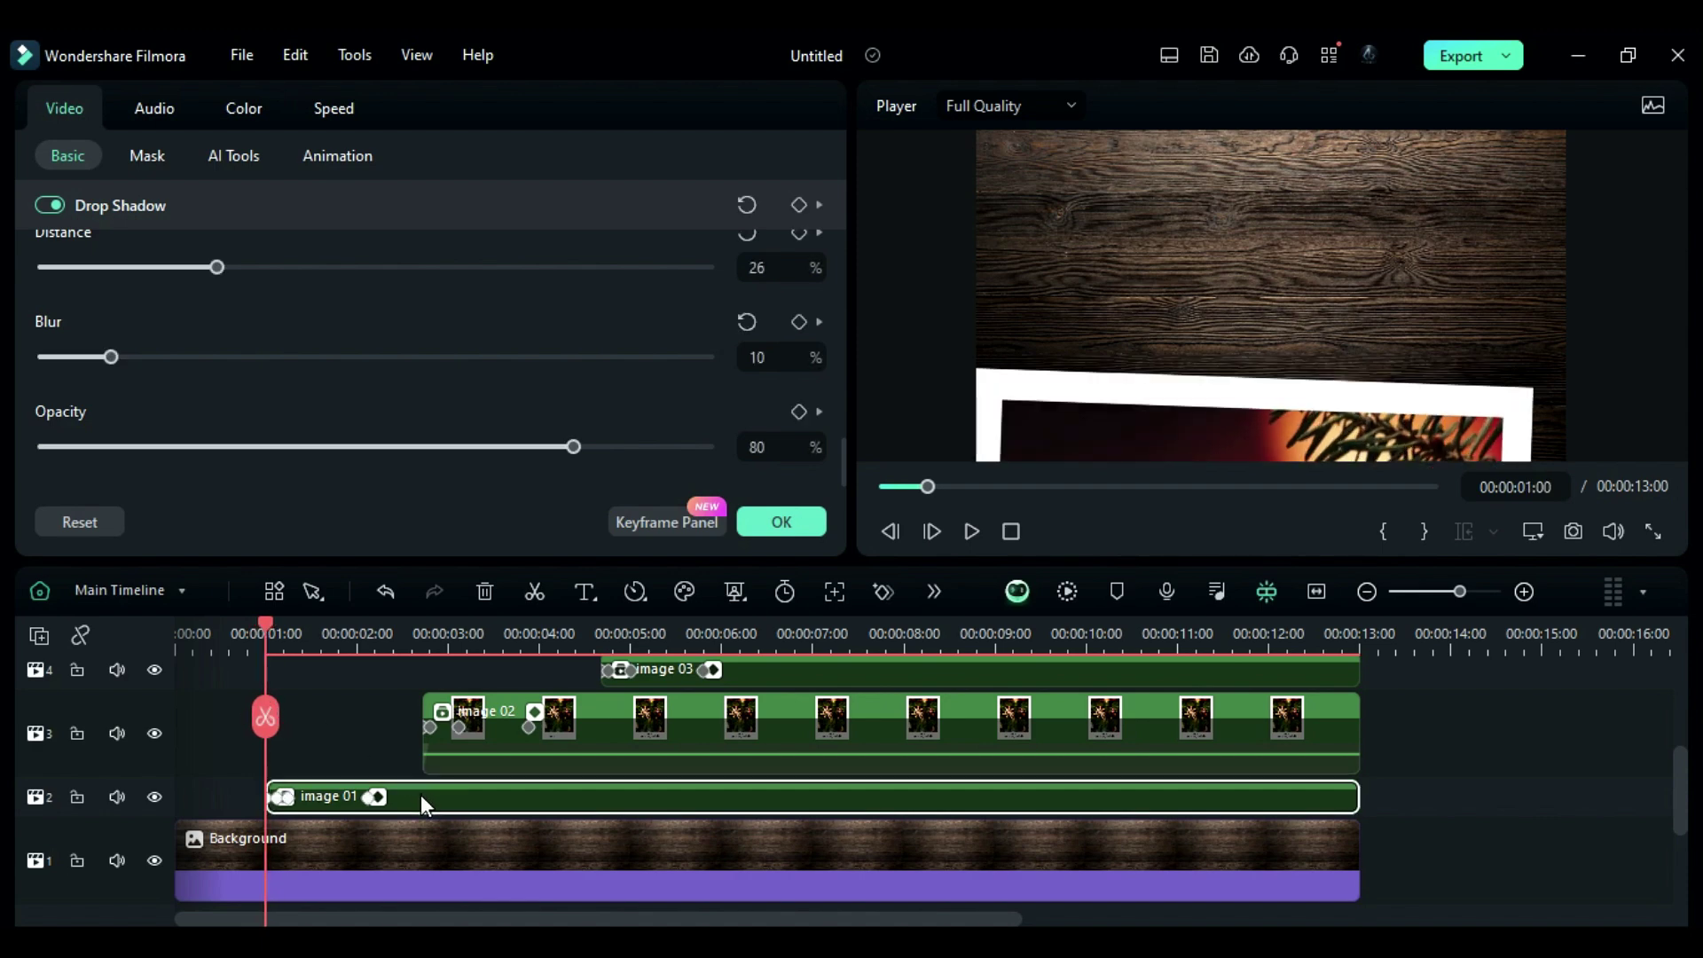
left_click(625, 532)
left_click_drag(618, 250, 589, 454)
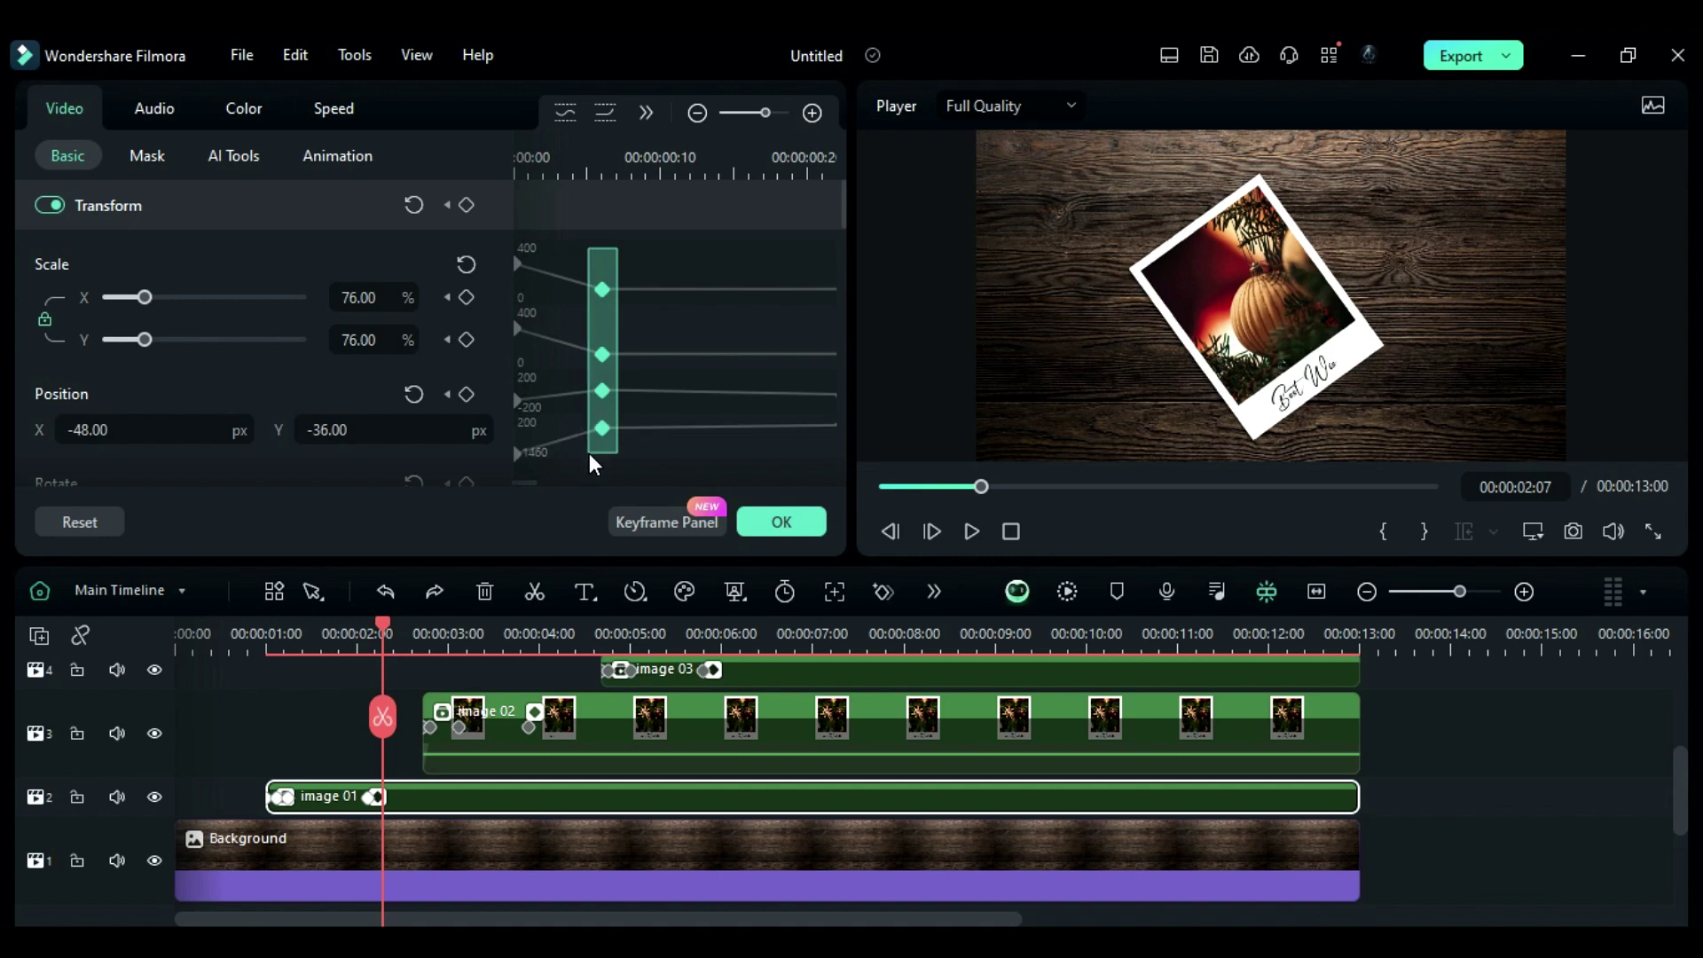
left_click(646, 115)
left_click(710, 152)
- Apply easing to image 02's four starting Transform keyframes
left_click(463, 709)
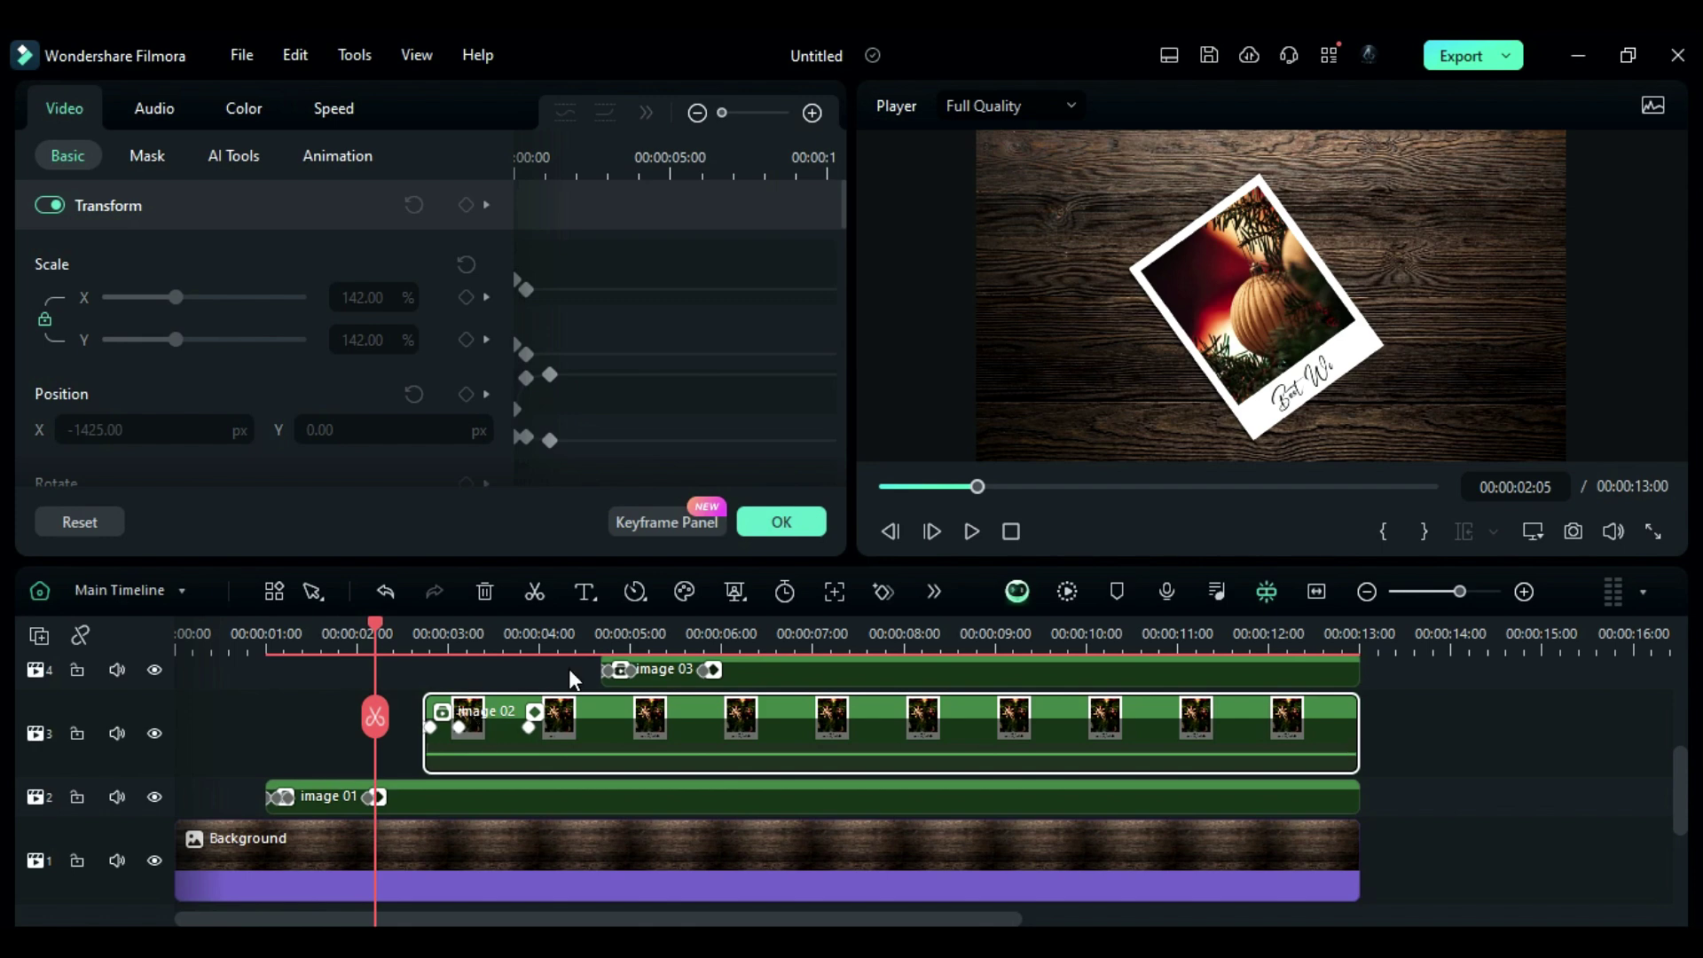
left_click(752, 109)
left_click_drag(562, 479, 519, 480)
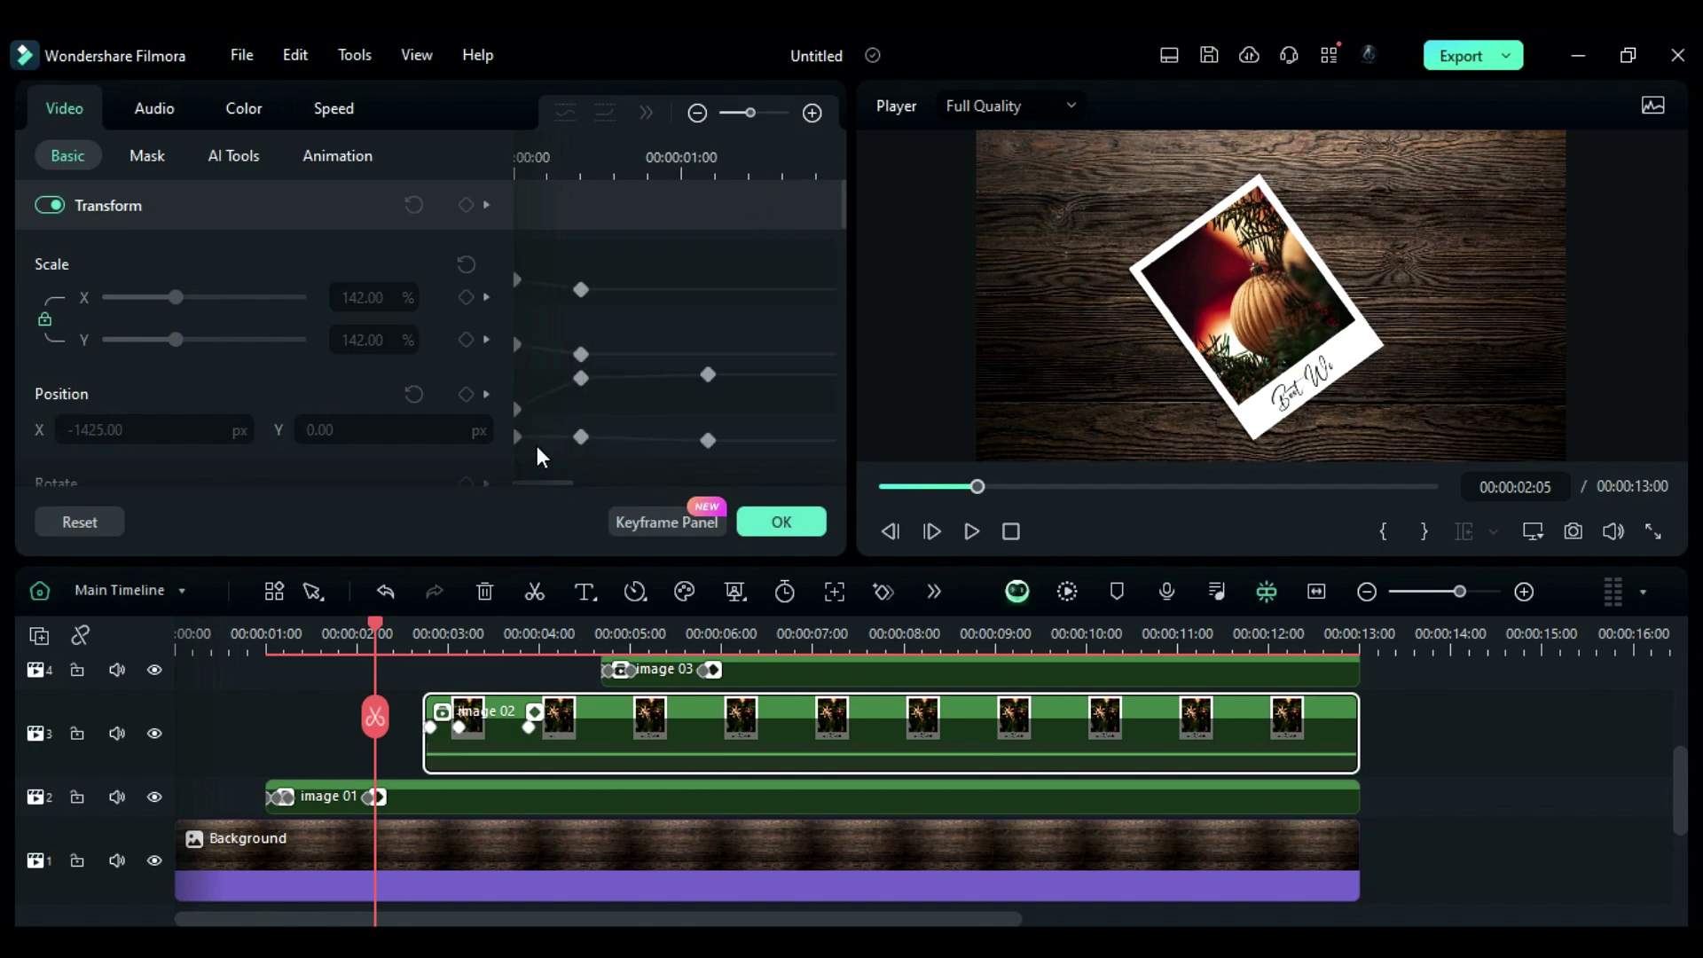
left_click_drag(603, 263, 585, 412)
left_click(647, 115)
left_click(688, 163)
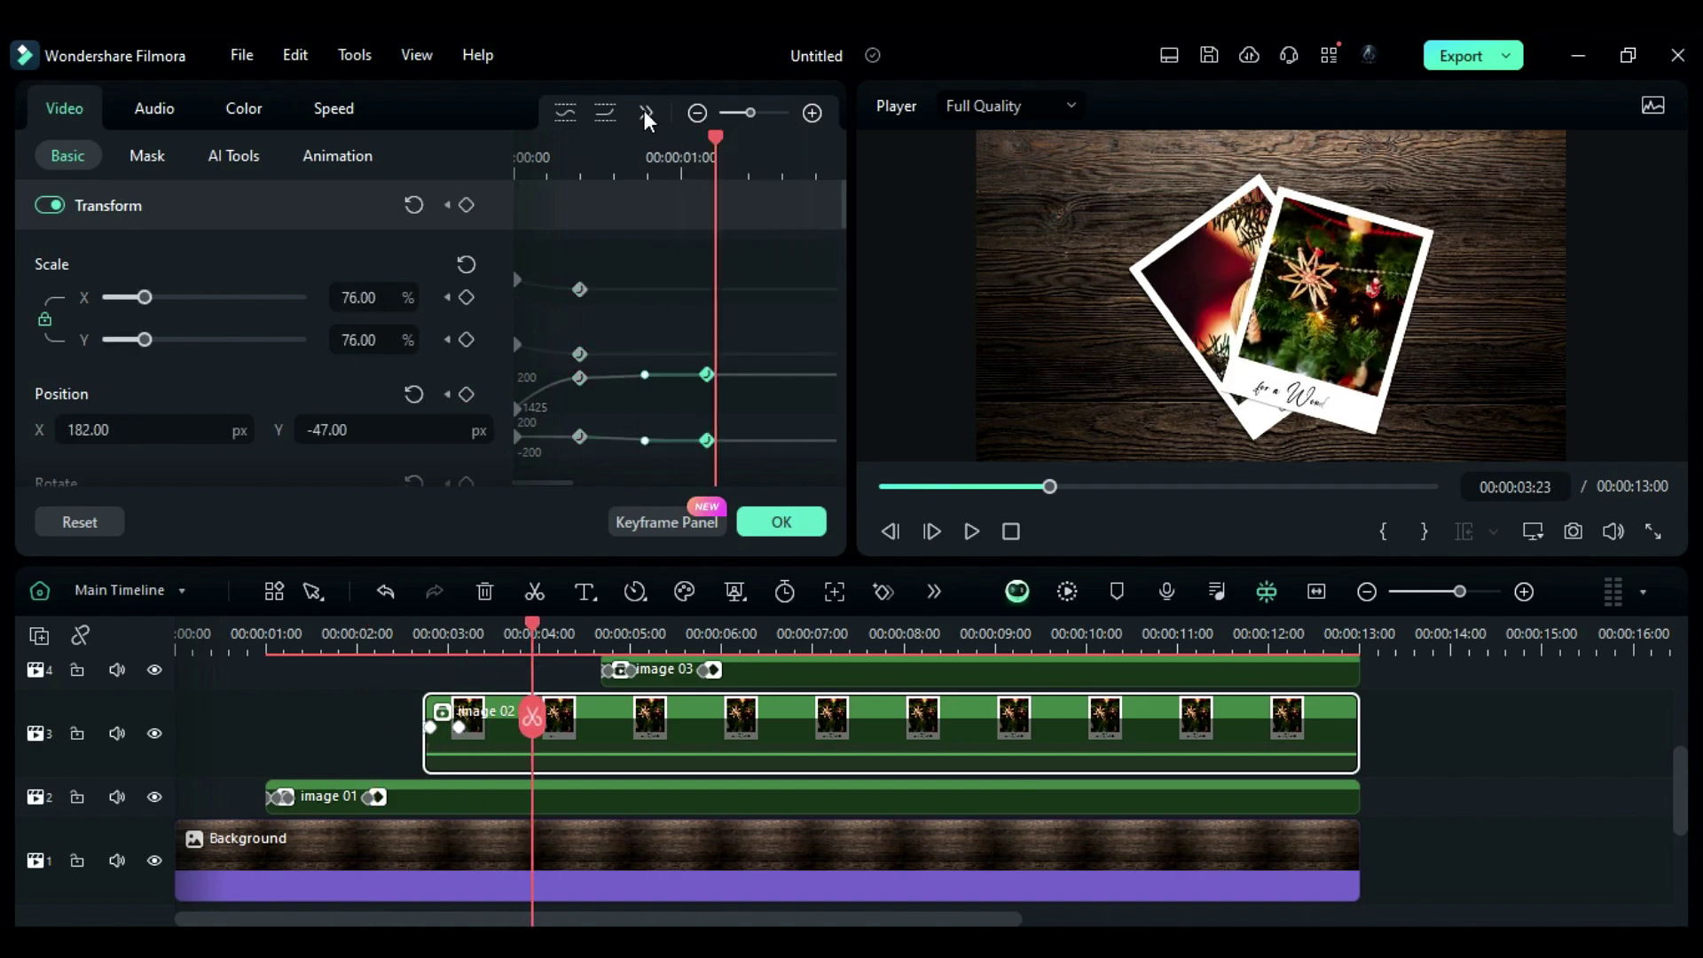
- Select the track 5 and 6 clips, play the slideshow from 1 second, and close the properties
scroll(621, 745, "up", 2)
left_click(798, 704)
left_click_drag(601, 625, 904, 631)
left_click(1108, 667)
left_click(1067, 592)
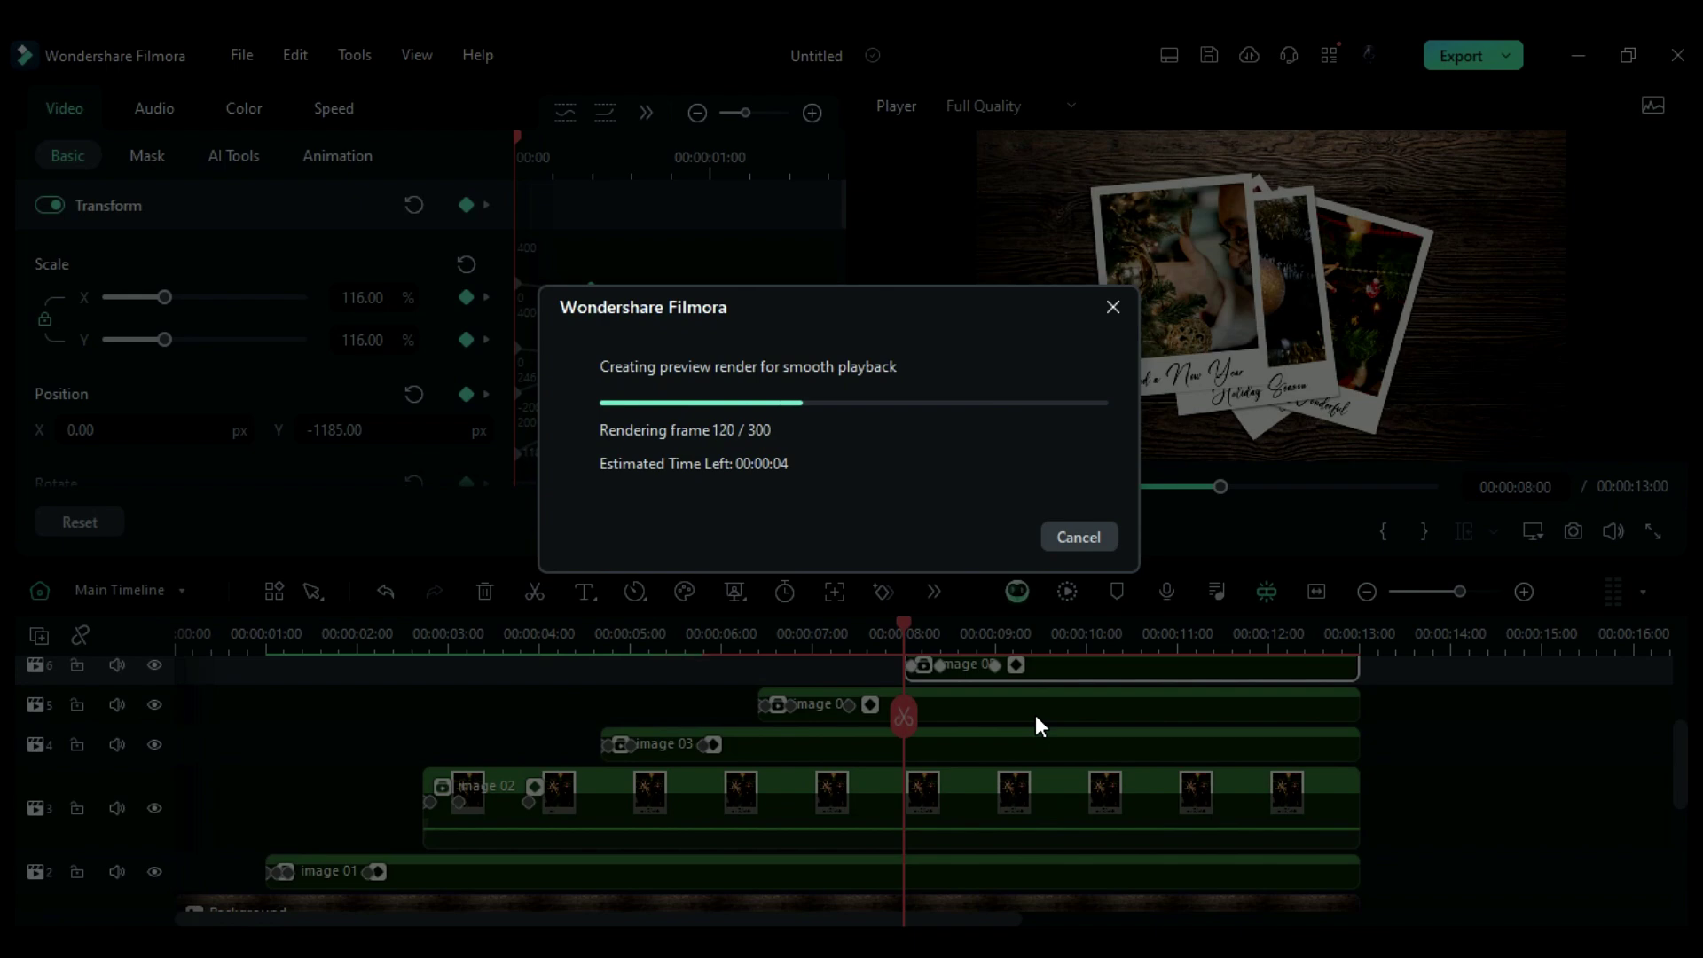
left_click(1076, 538)
left_click(269, 635)
key("space")
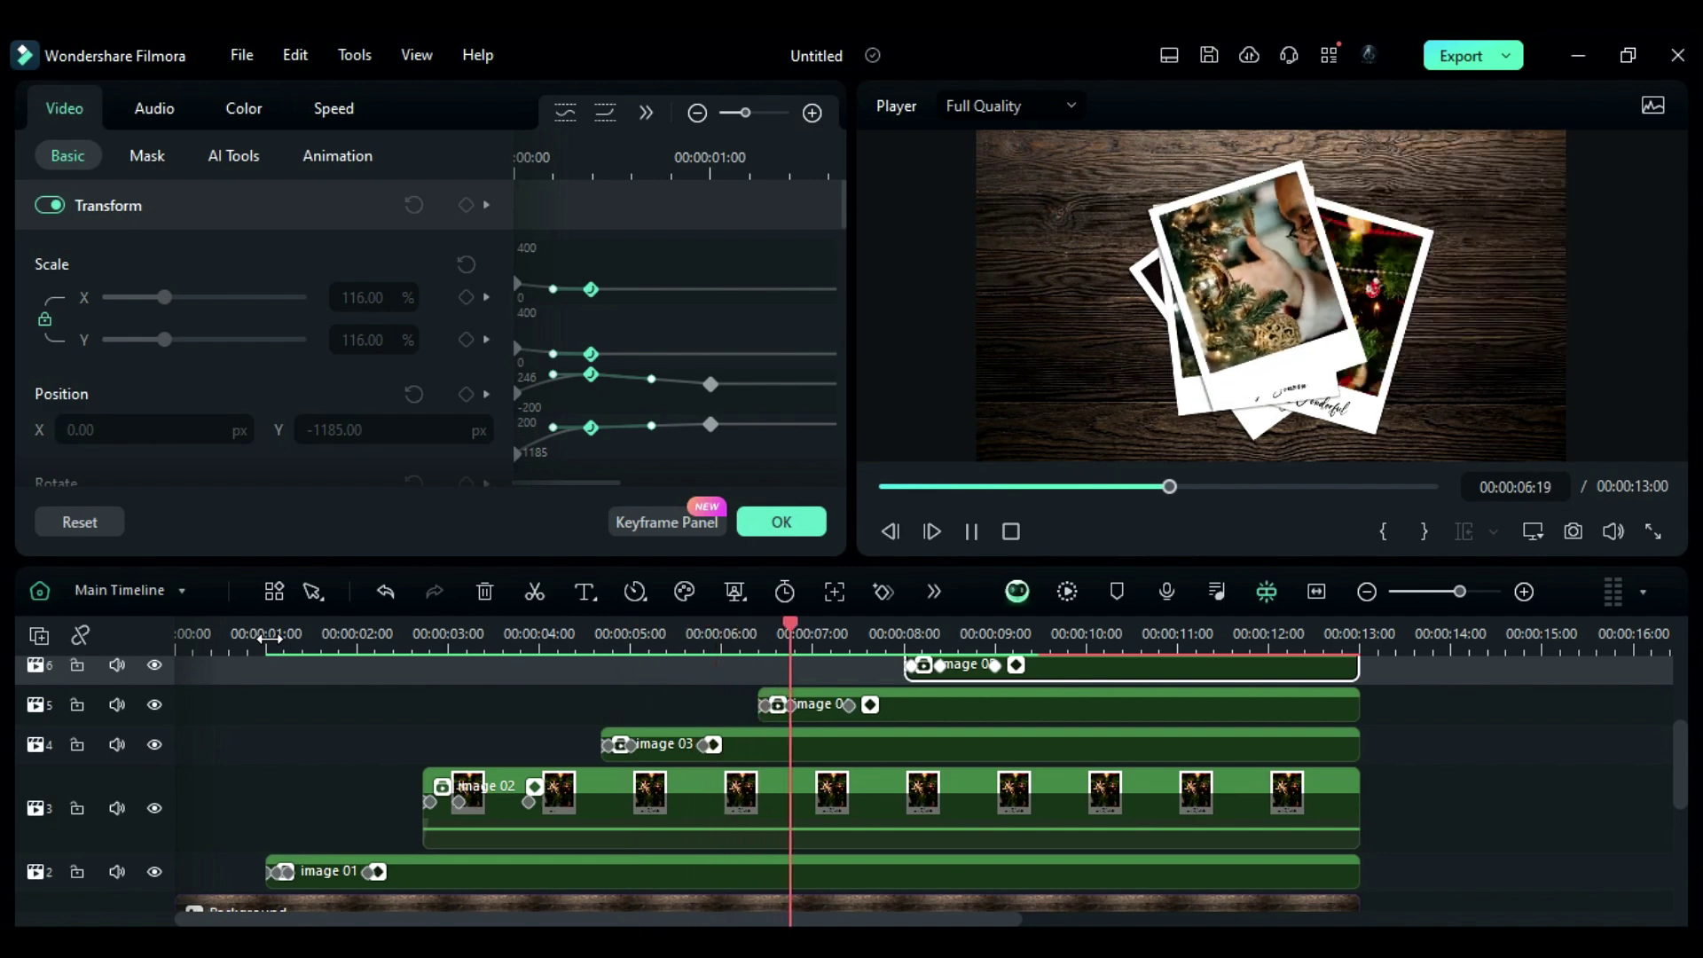
key("space")
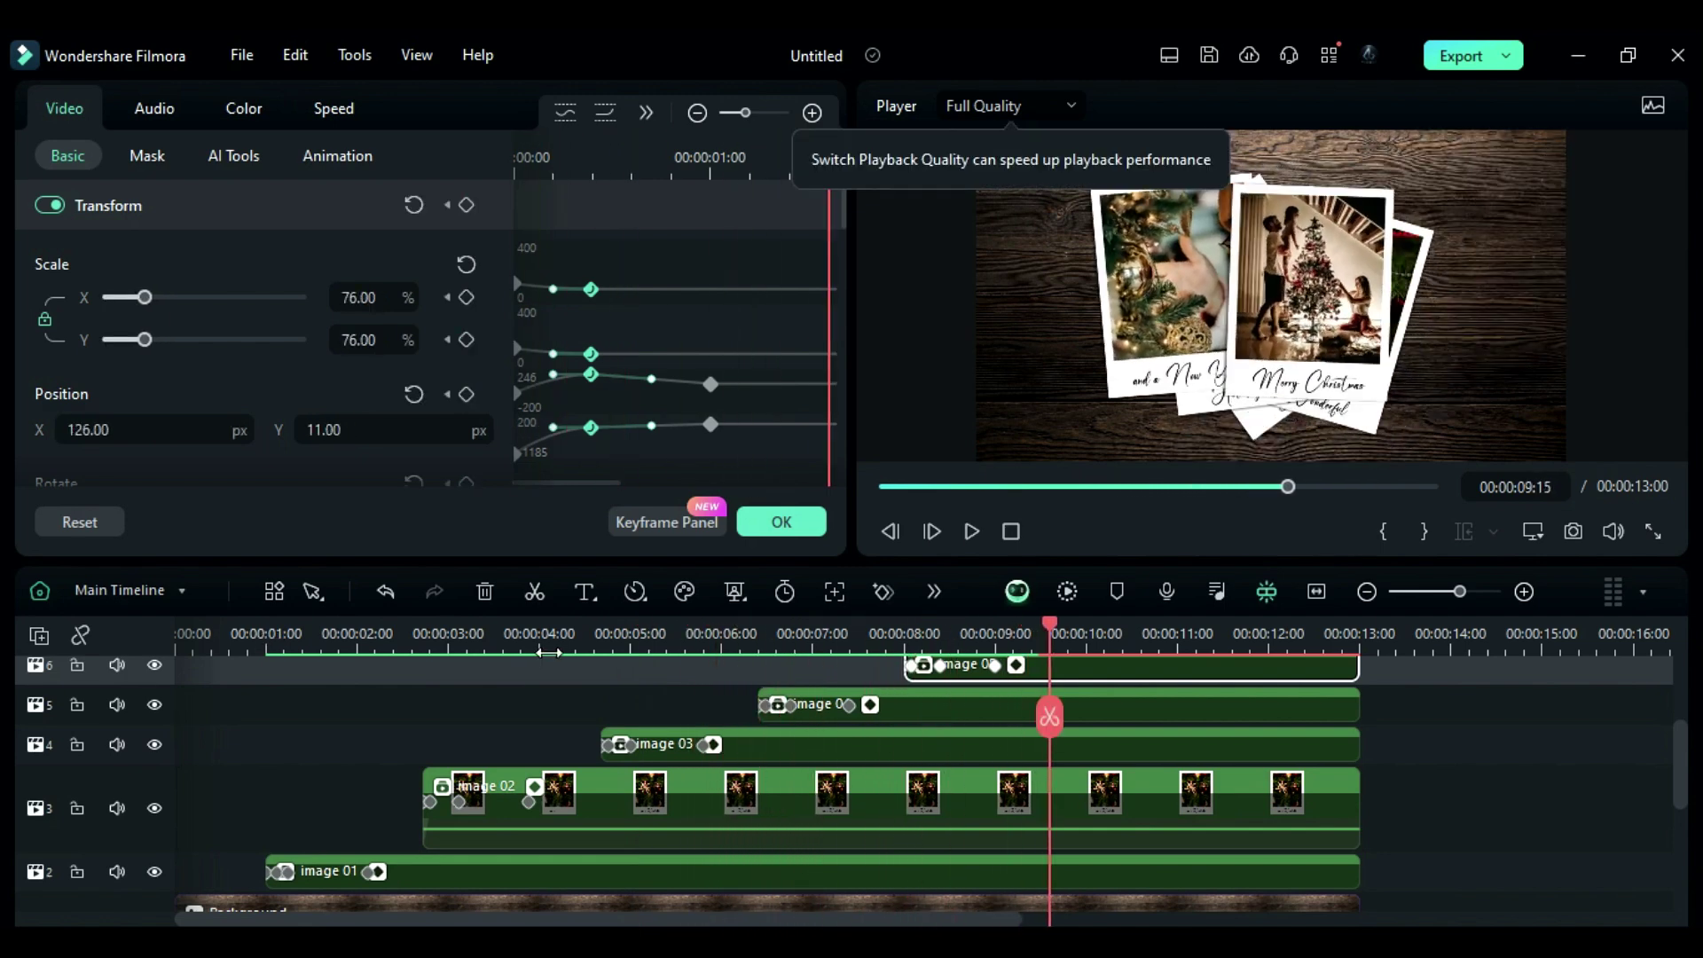
left_click(770, 521)
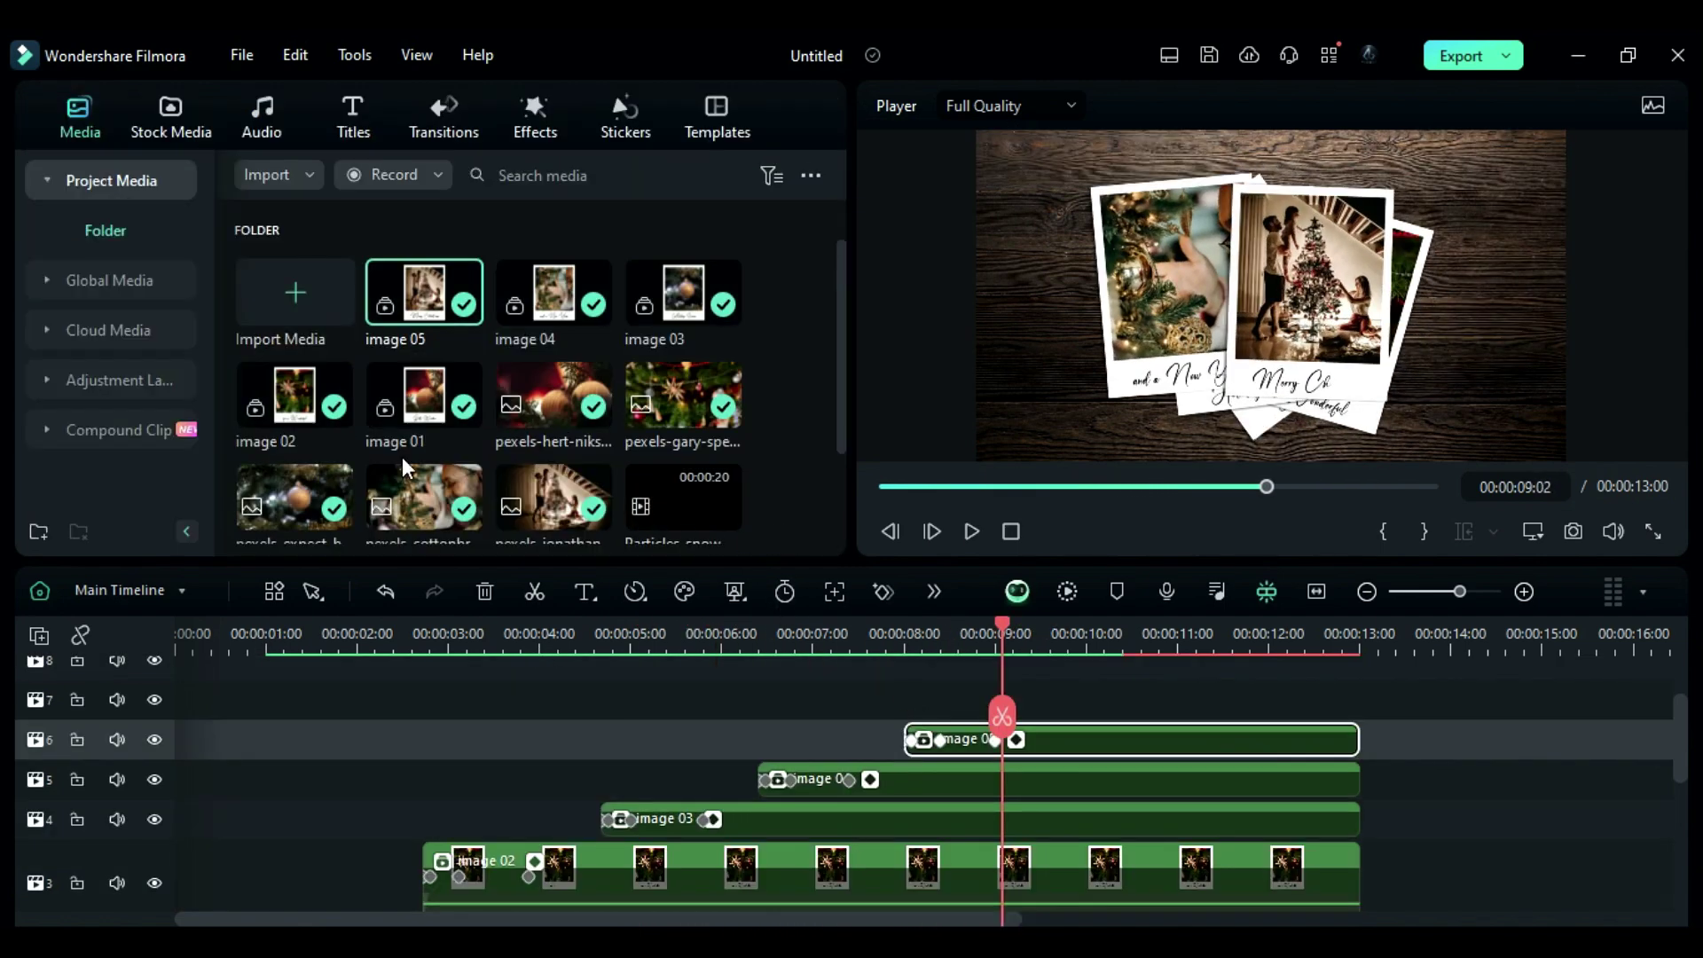
- Place Christmas Golden Title 02 on track 7 at the start, with its Merry Christmas text hidden
left_click(352, 122)
left_click(78, 180)
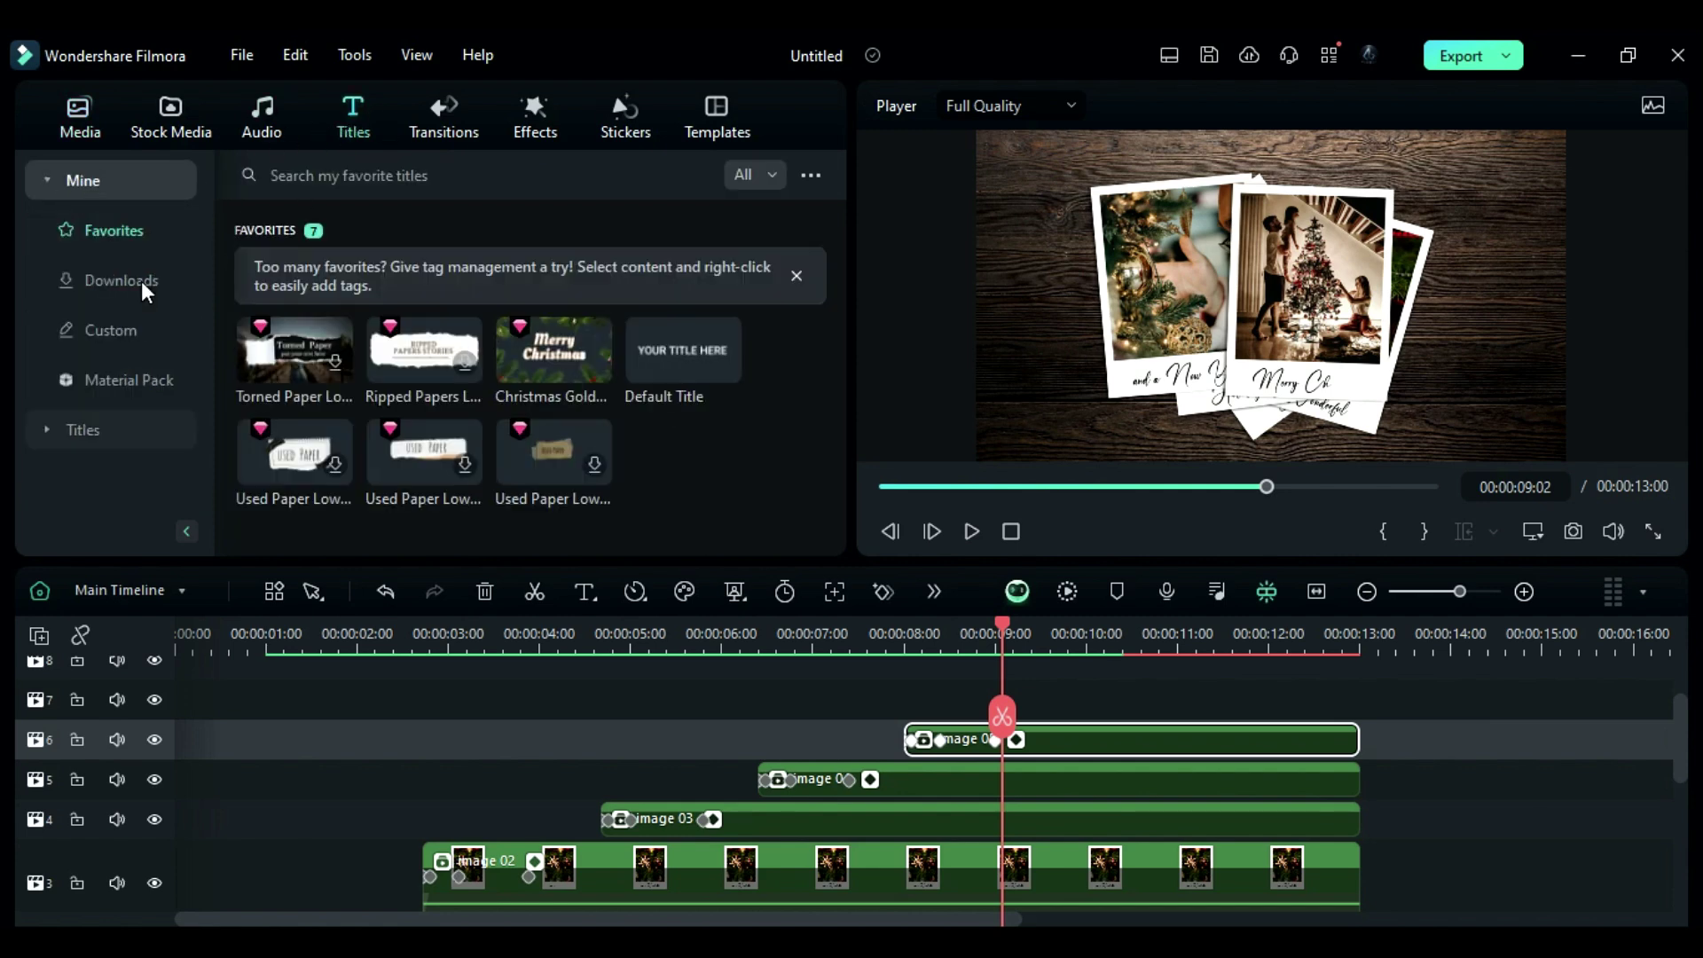
left_click_drag(507, 373, 173, 683)
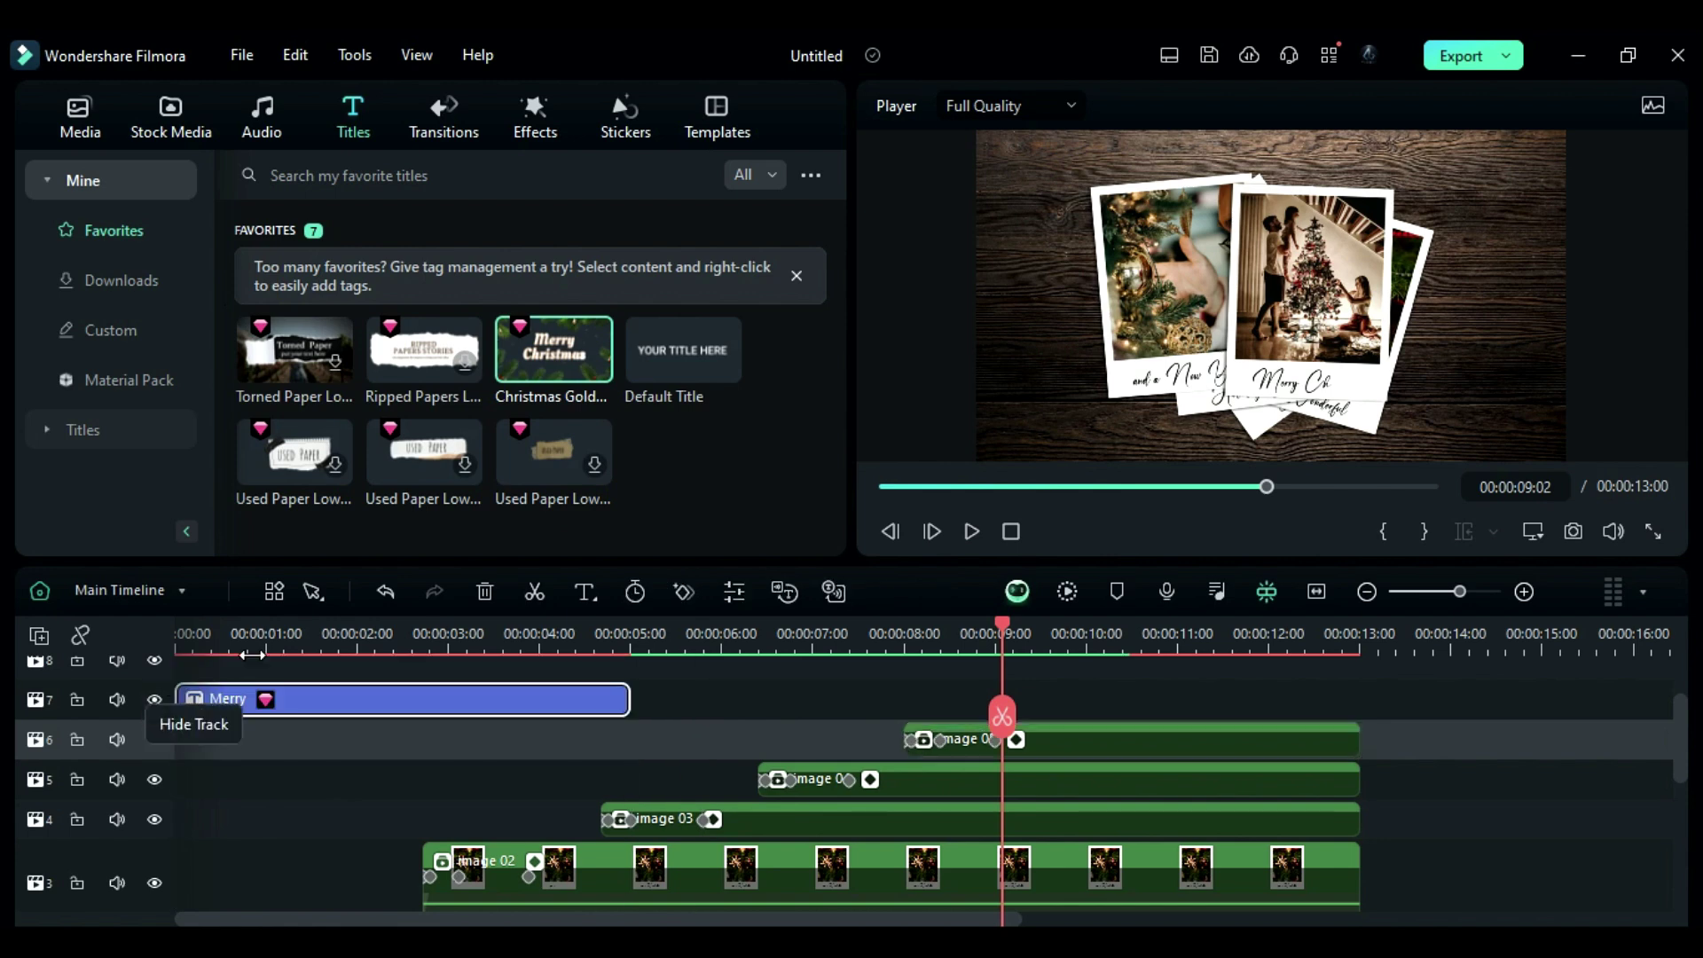
left_click(324, 701)
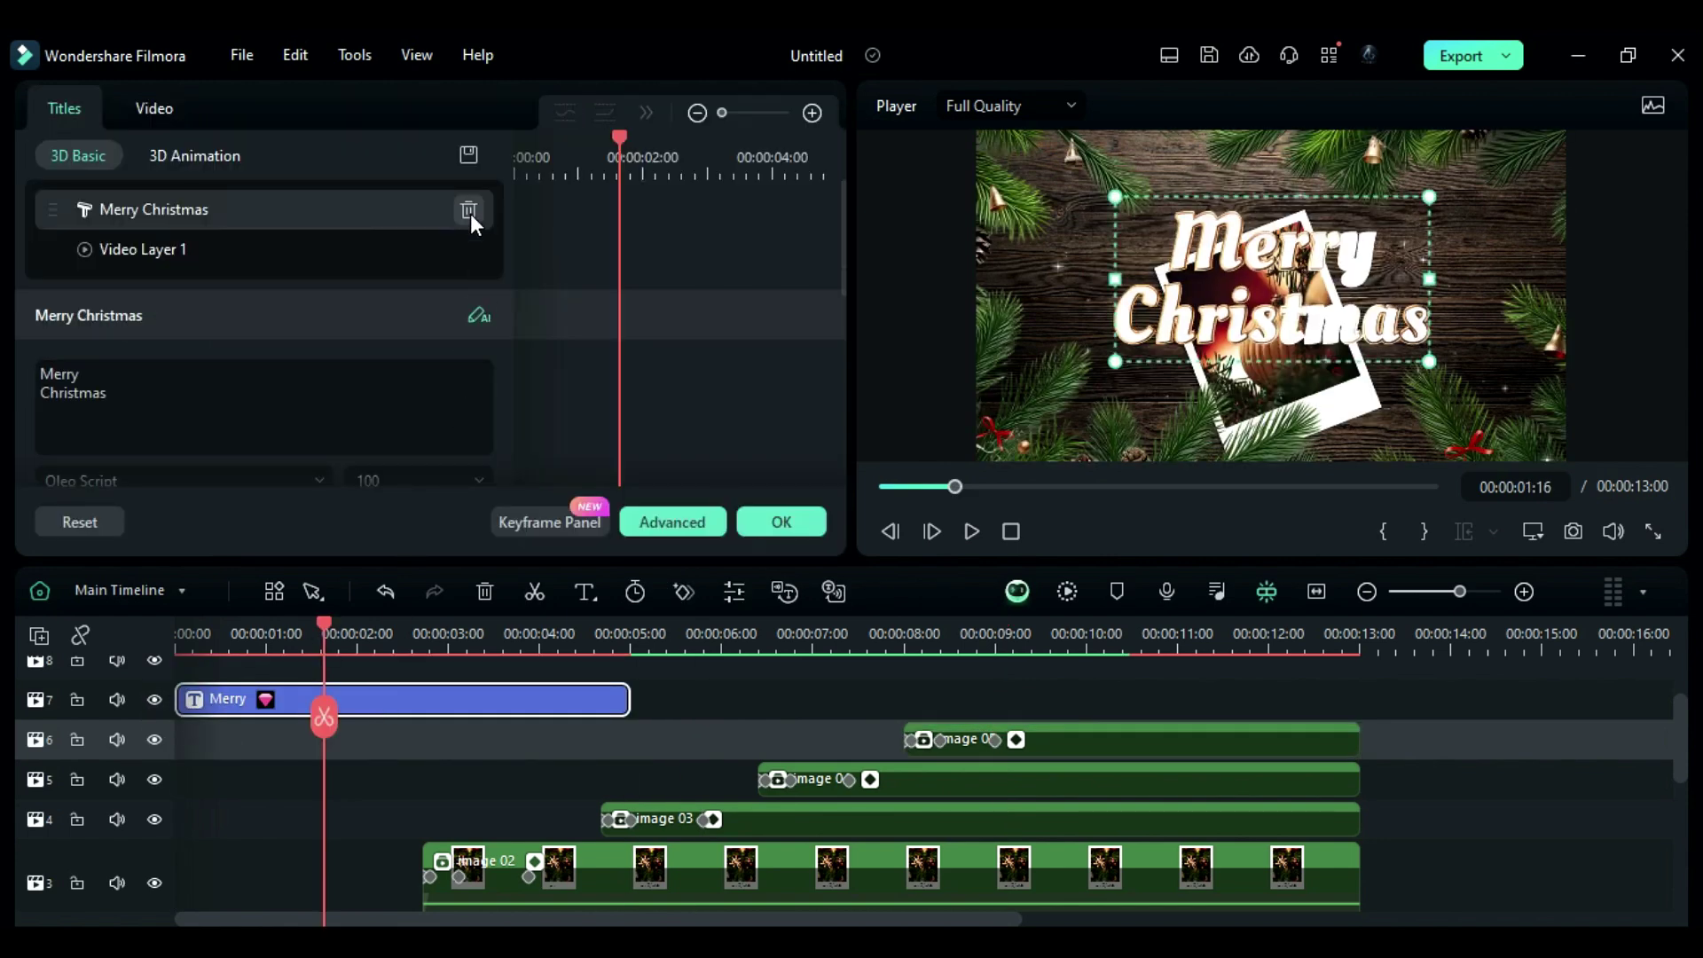
left_click(469, 210)
left_click(782, 521)
- Add copies at 5 and 10 seconds and combine all three into Compound Clip 1
left_click_drag(470, 698, 1371, 716)
left_click_drag(1546, 749, 531, 741)
right_click(531, 742)
left_click(620, 172)
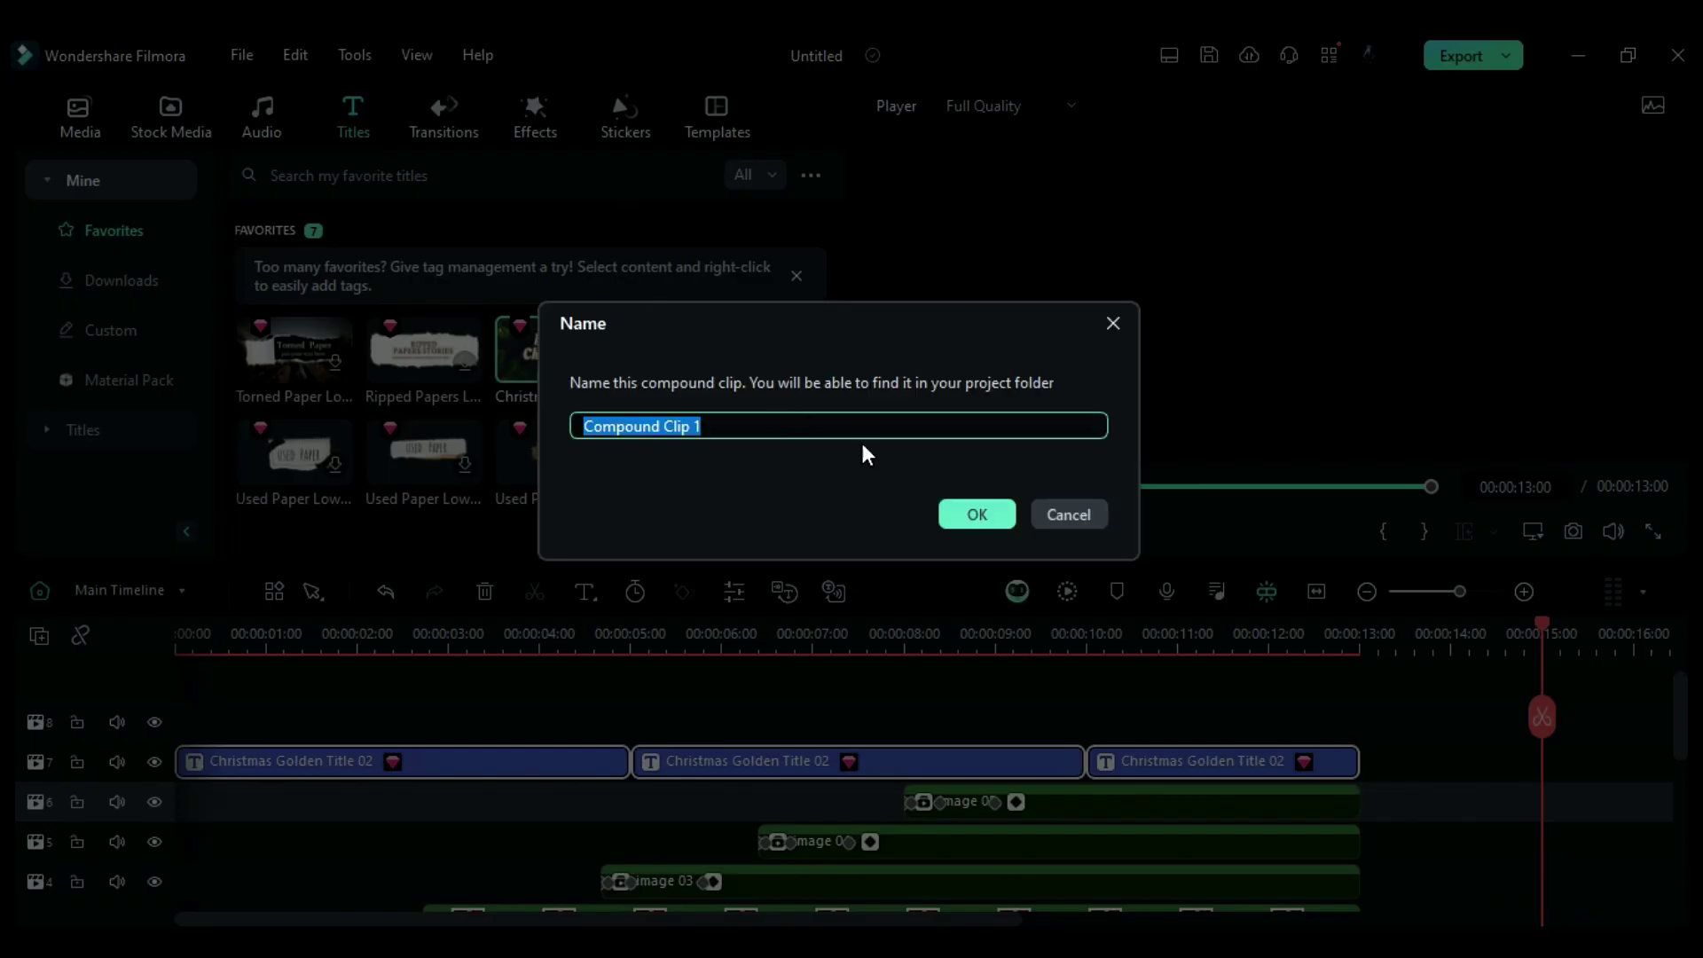
left_click(976, 515)
scroll(291, 705, "down", 1)
left_click(295, 702)
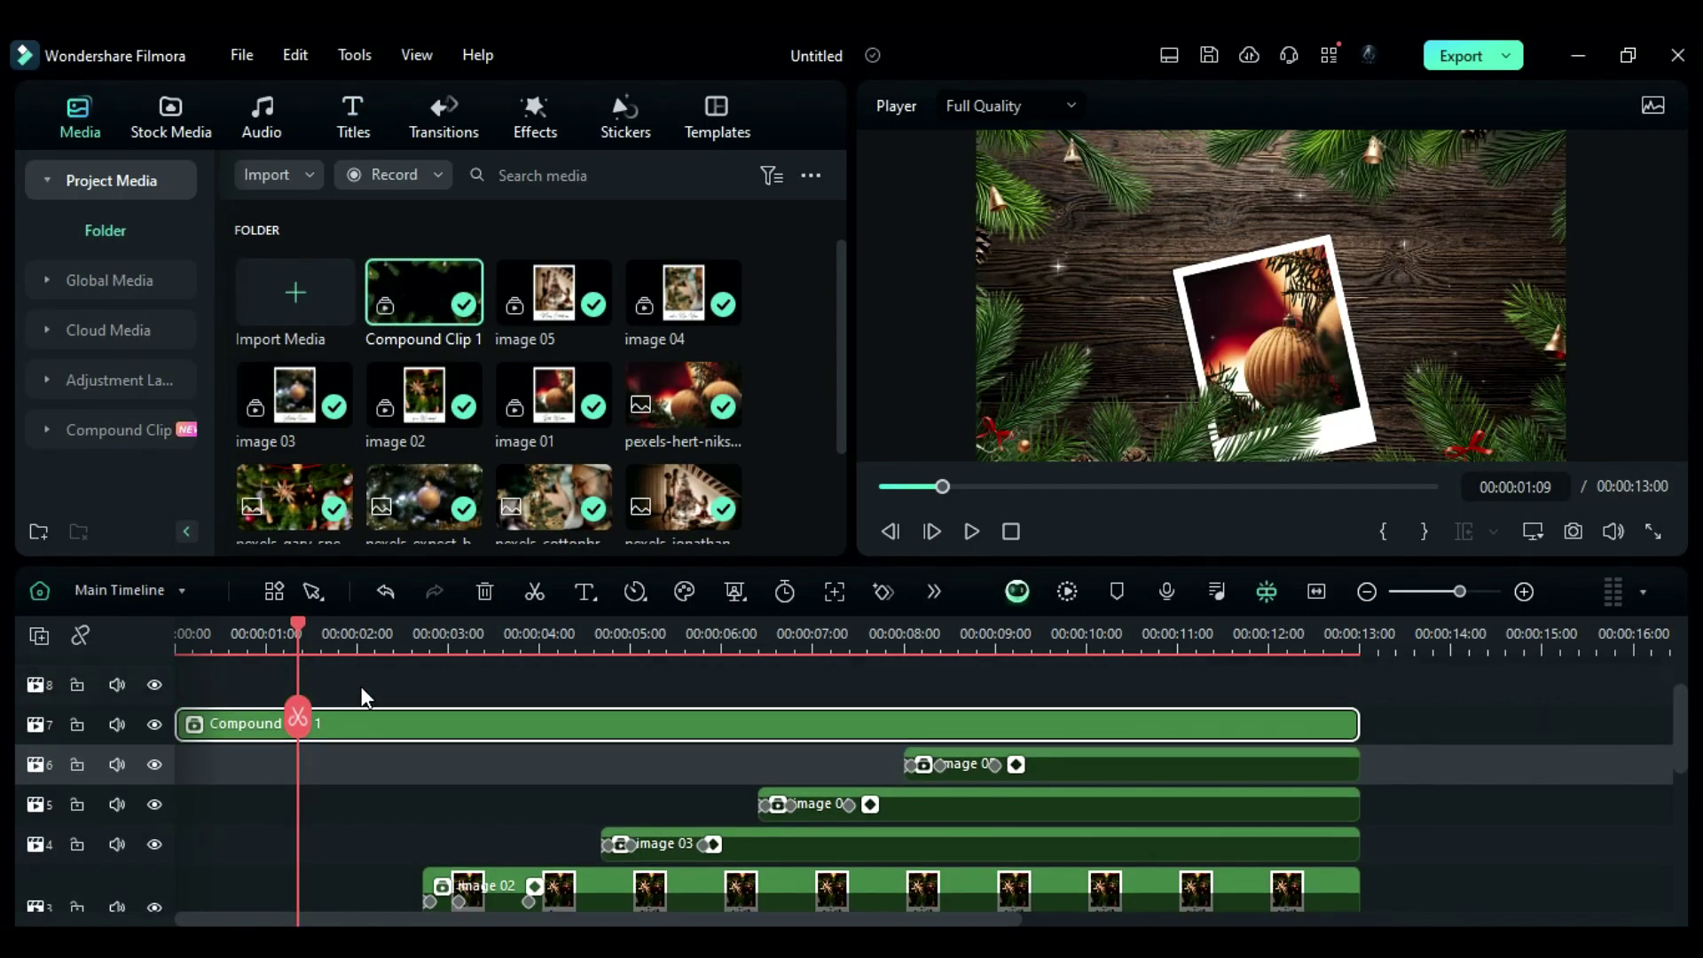
- Draw a freeform mask around the polaroids on Compound Clip 1 and enable Invert Mask
double_click(375, 735)
left_click(147, 156)
left_click(294, 225)
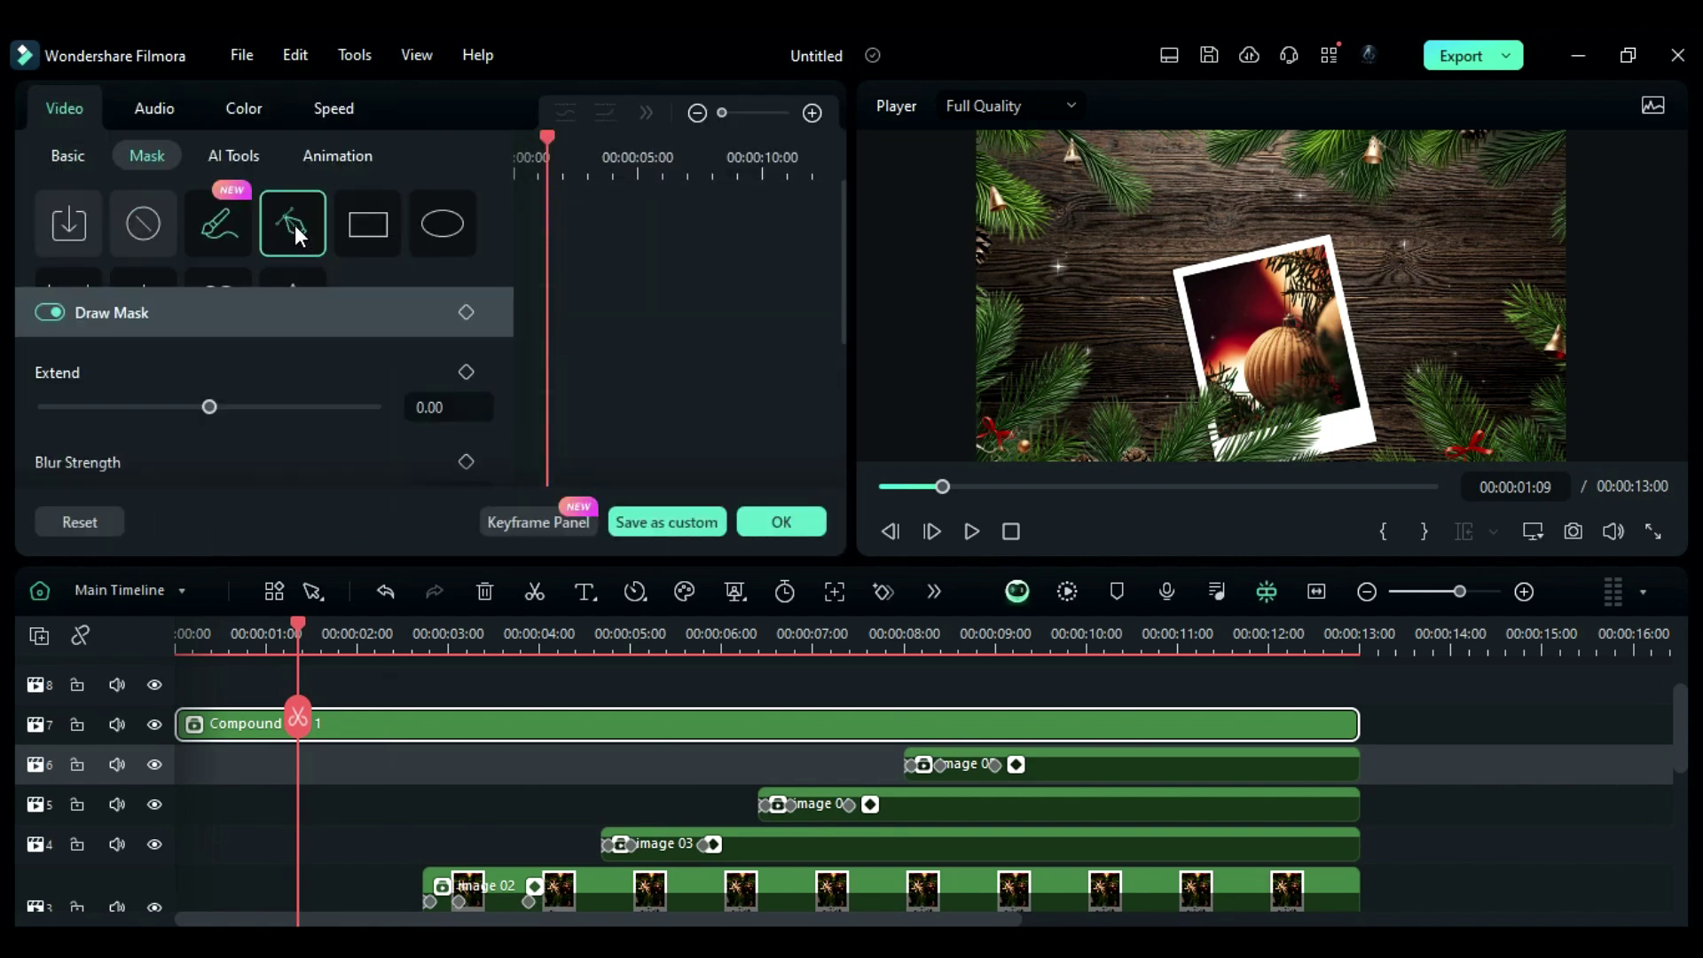
mouse_move(1328, 200)
left_mouse_down()
mouse_move(1037, 267)
mouse_move(1184, 396)
mouse_move(1190, 346)
mouse_move(1343, 360)
mouse_move(1383, 337)
mouse_move(1453, 338)
mouse_move(1490, 284)
mouse_move(1438, 212)
mouse_move(1328, 200)
left_mouse_up()
scroll(412, 422, "down", 3)
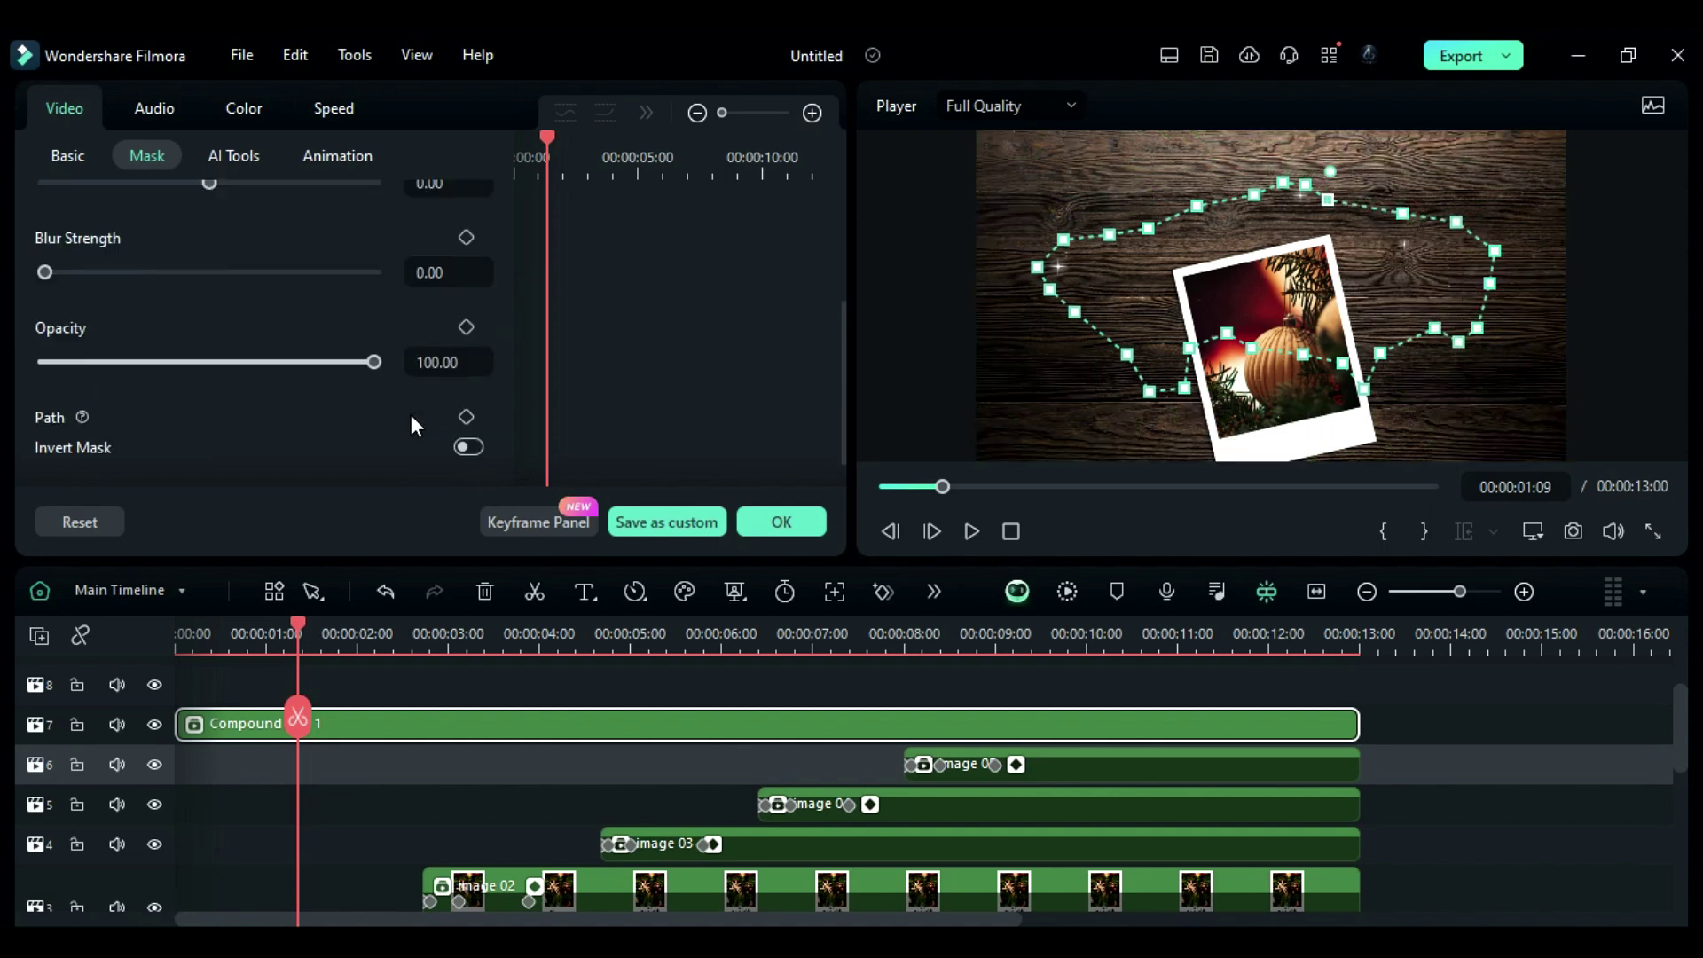
left_click(465, 447)
left_click(580, 698)
scroll(550, 745, "down", 3)
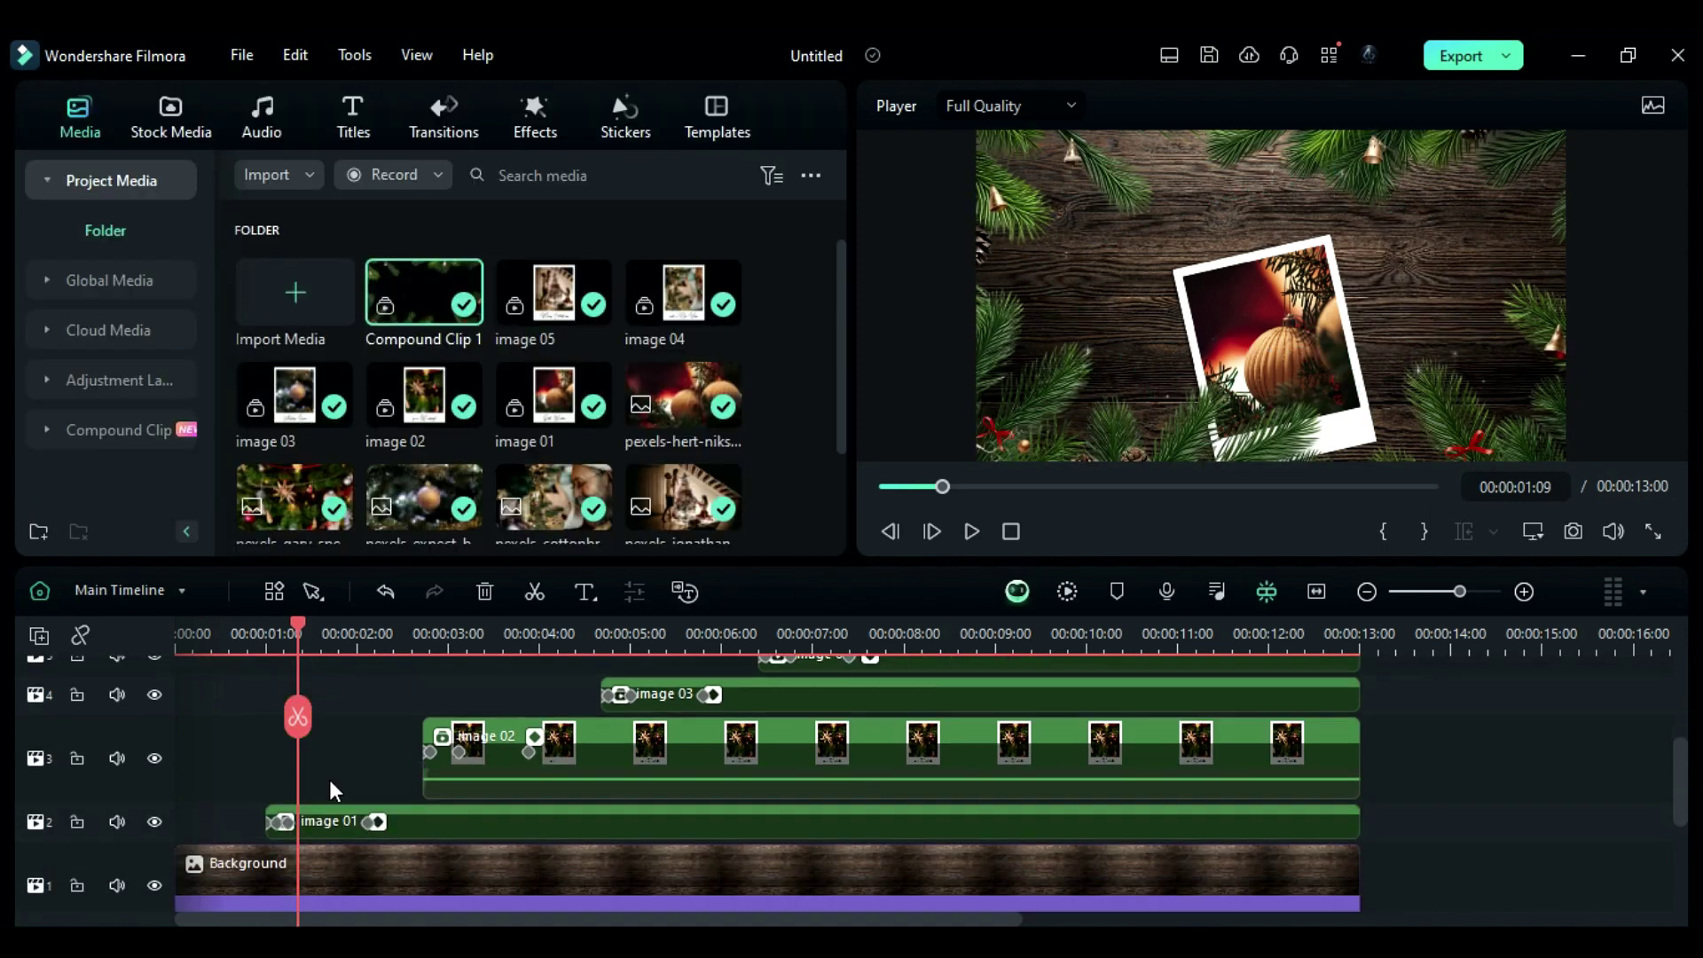
scroll(333, 789, "down", 1)
left_click_drag(306, 626, 157, 626)
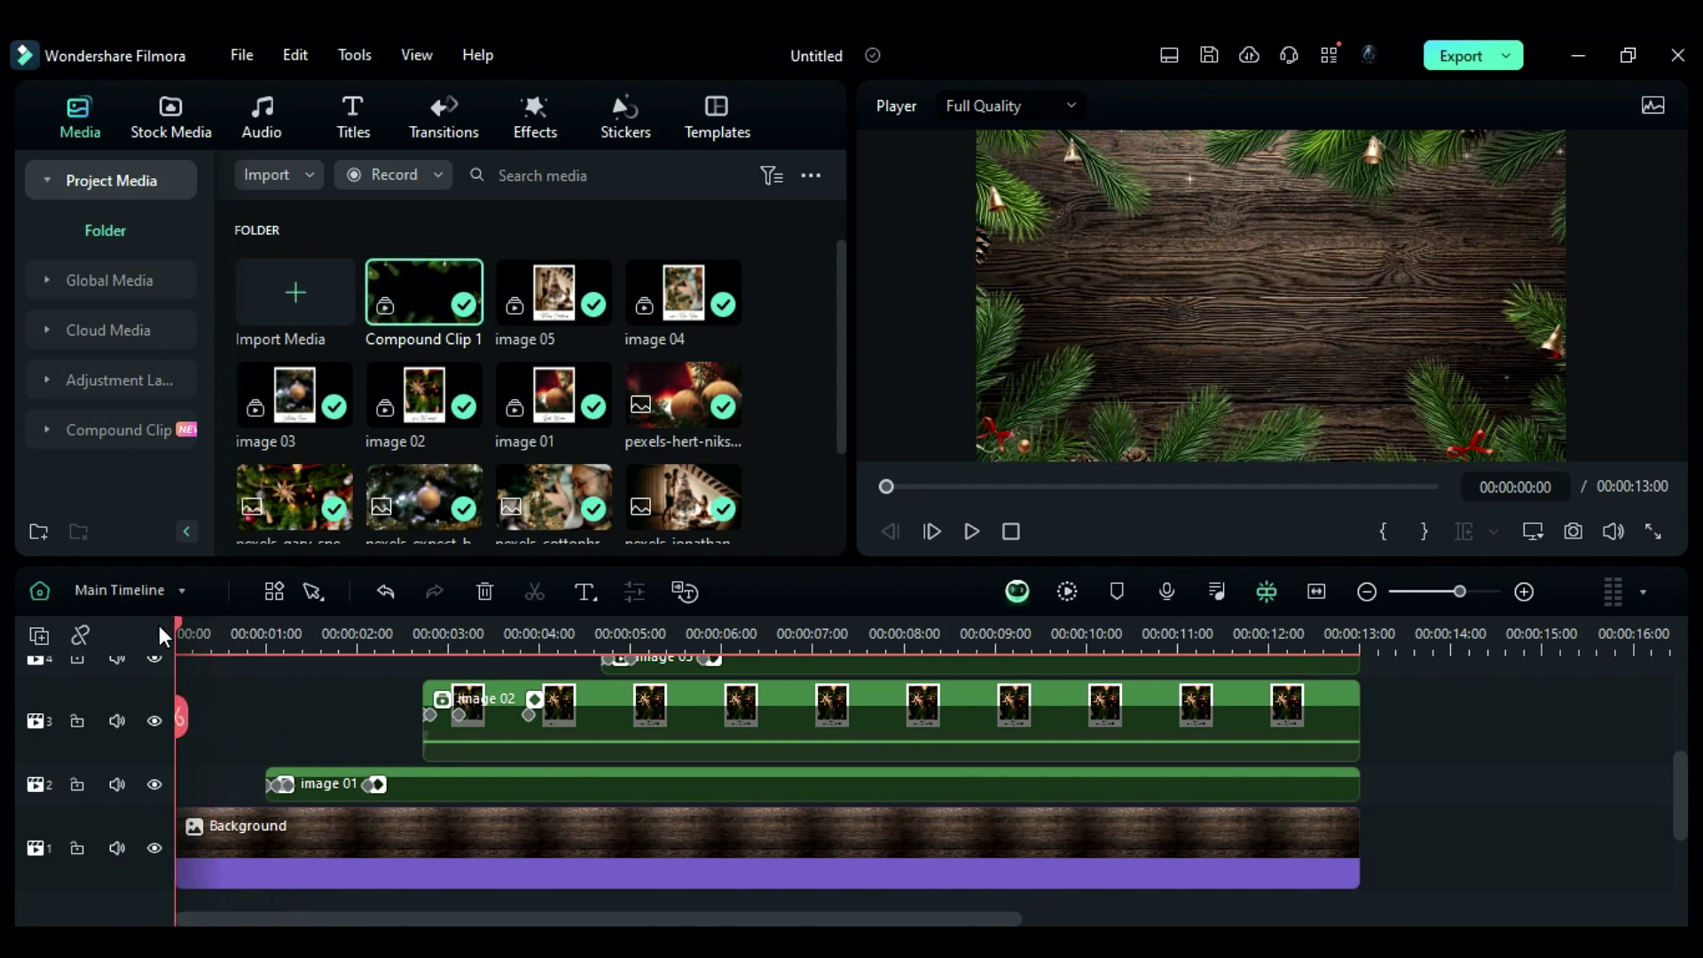
- Scale the Background clip to 120% and set its rotation to 5°
left_click(239, 848)
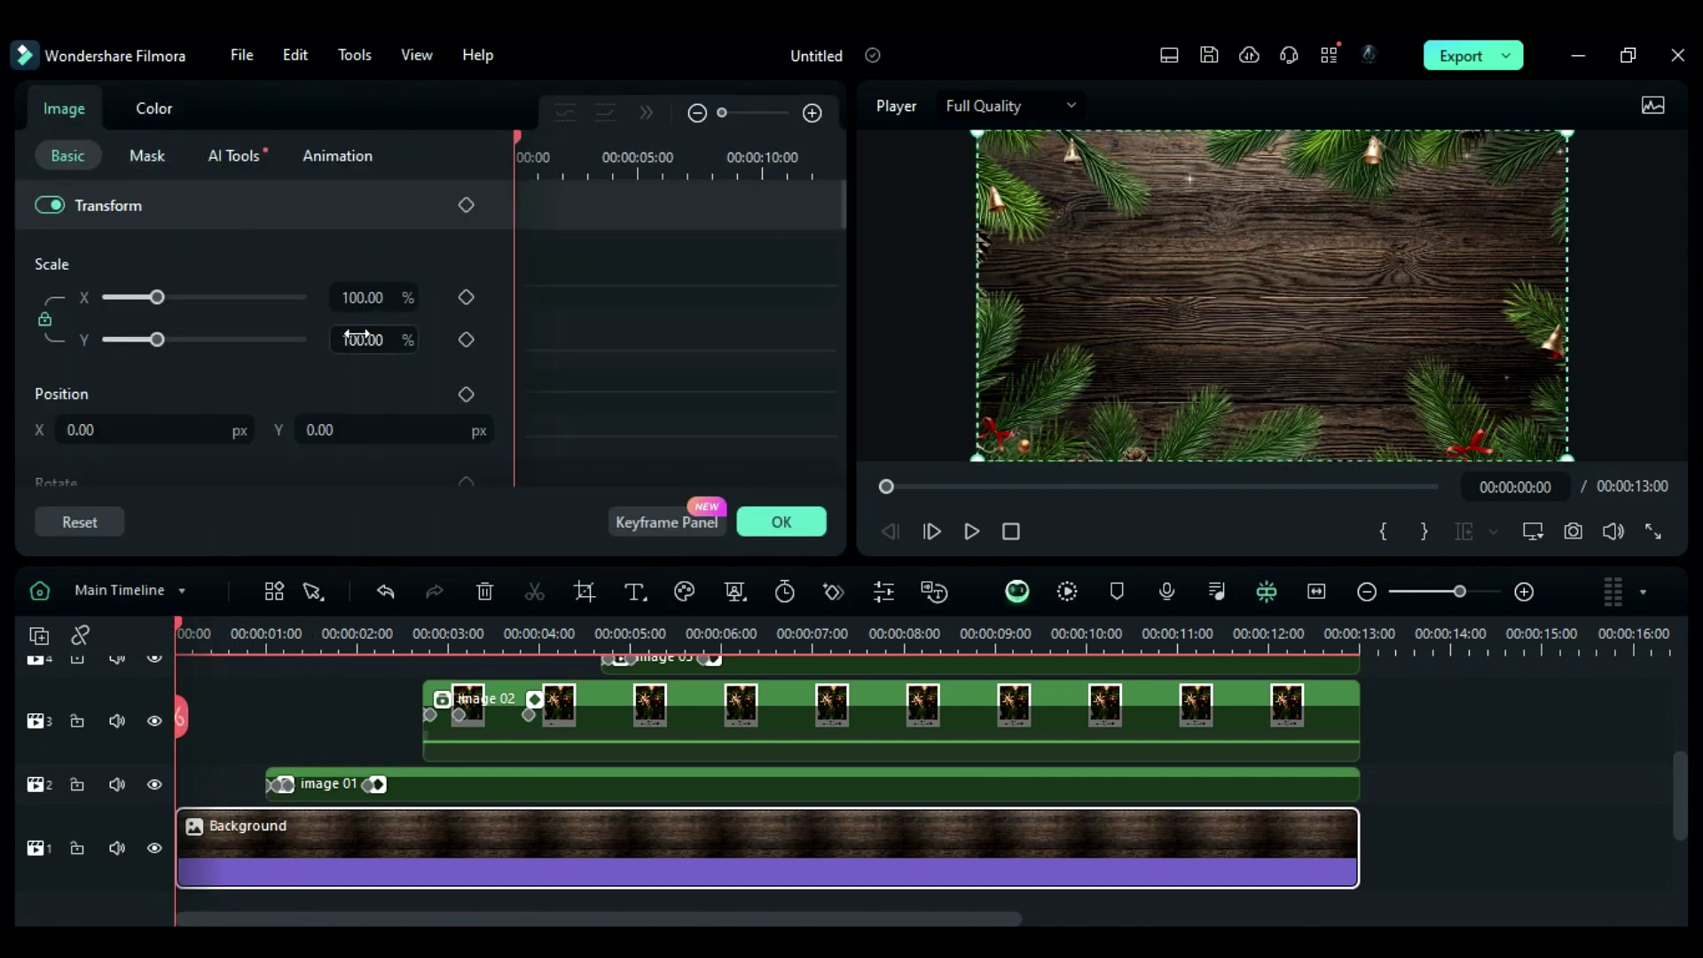
left_click(371, 335)
type("120")
key("Return")
scroll(293, 359, "down", 3)
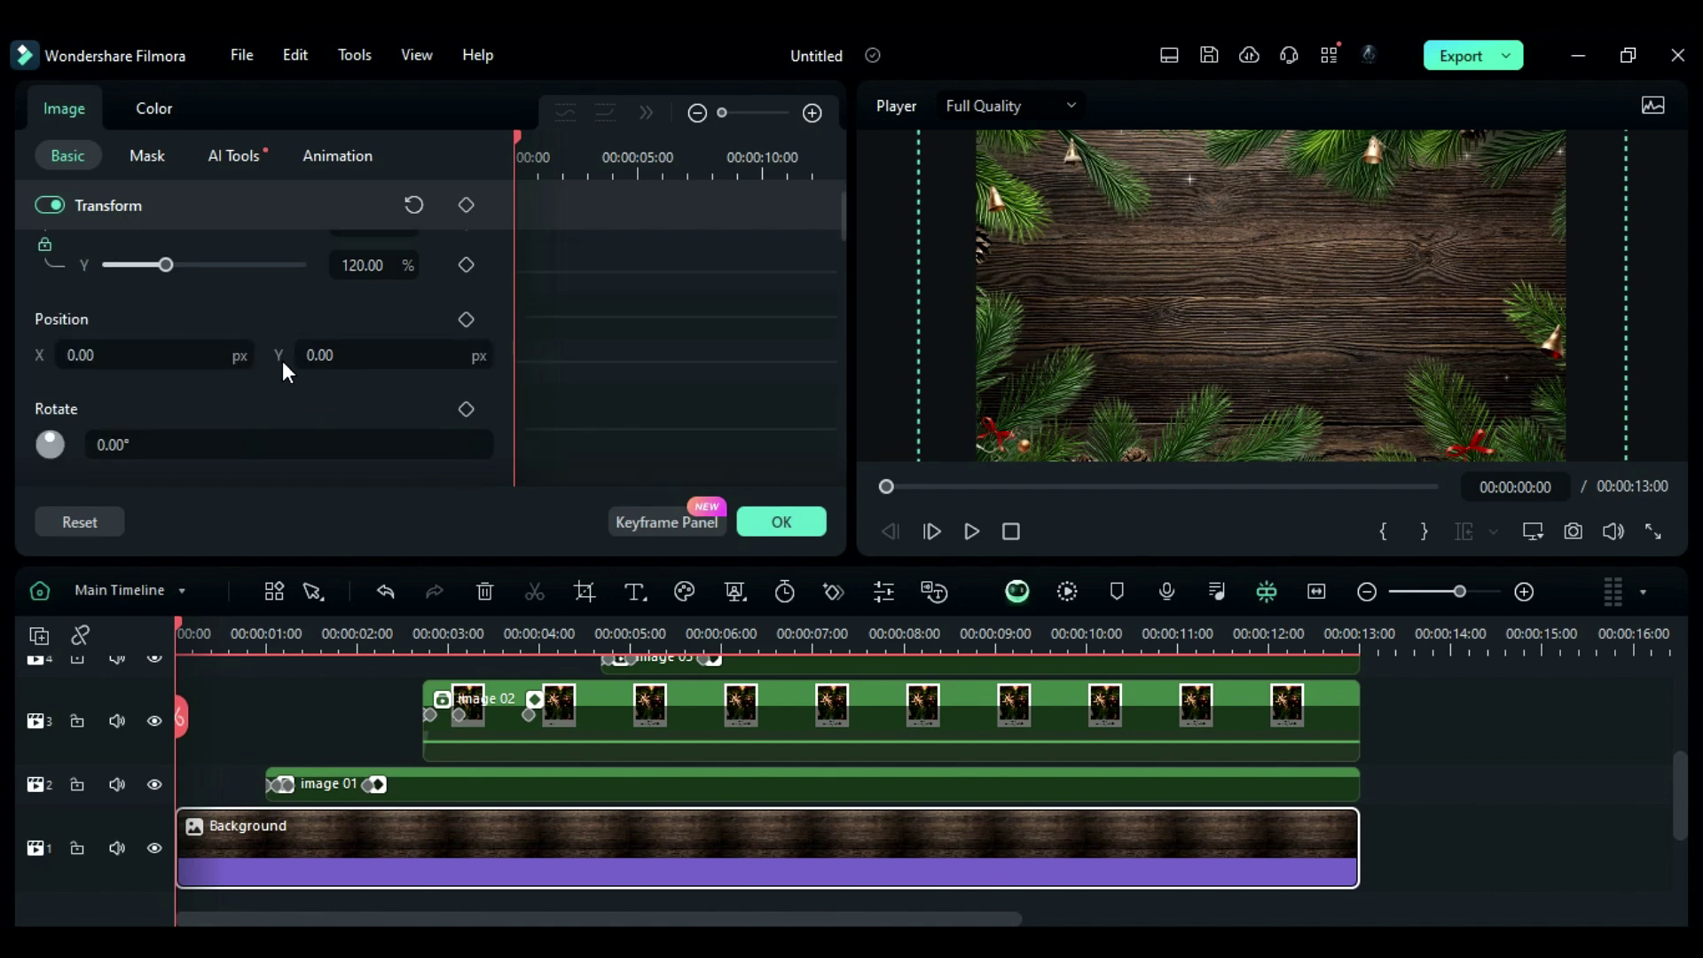
left_click(282, 364)
type("10")
key("Return")
type("5")
key("Return")
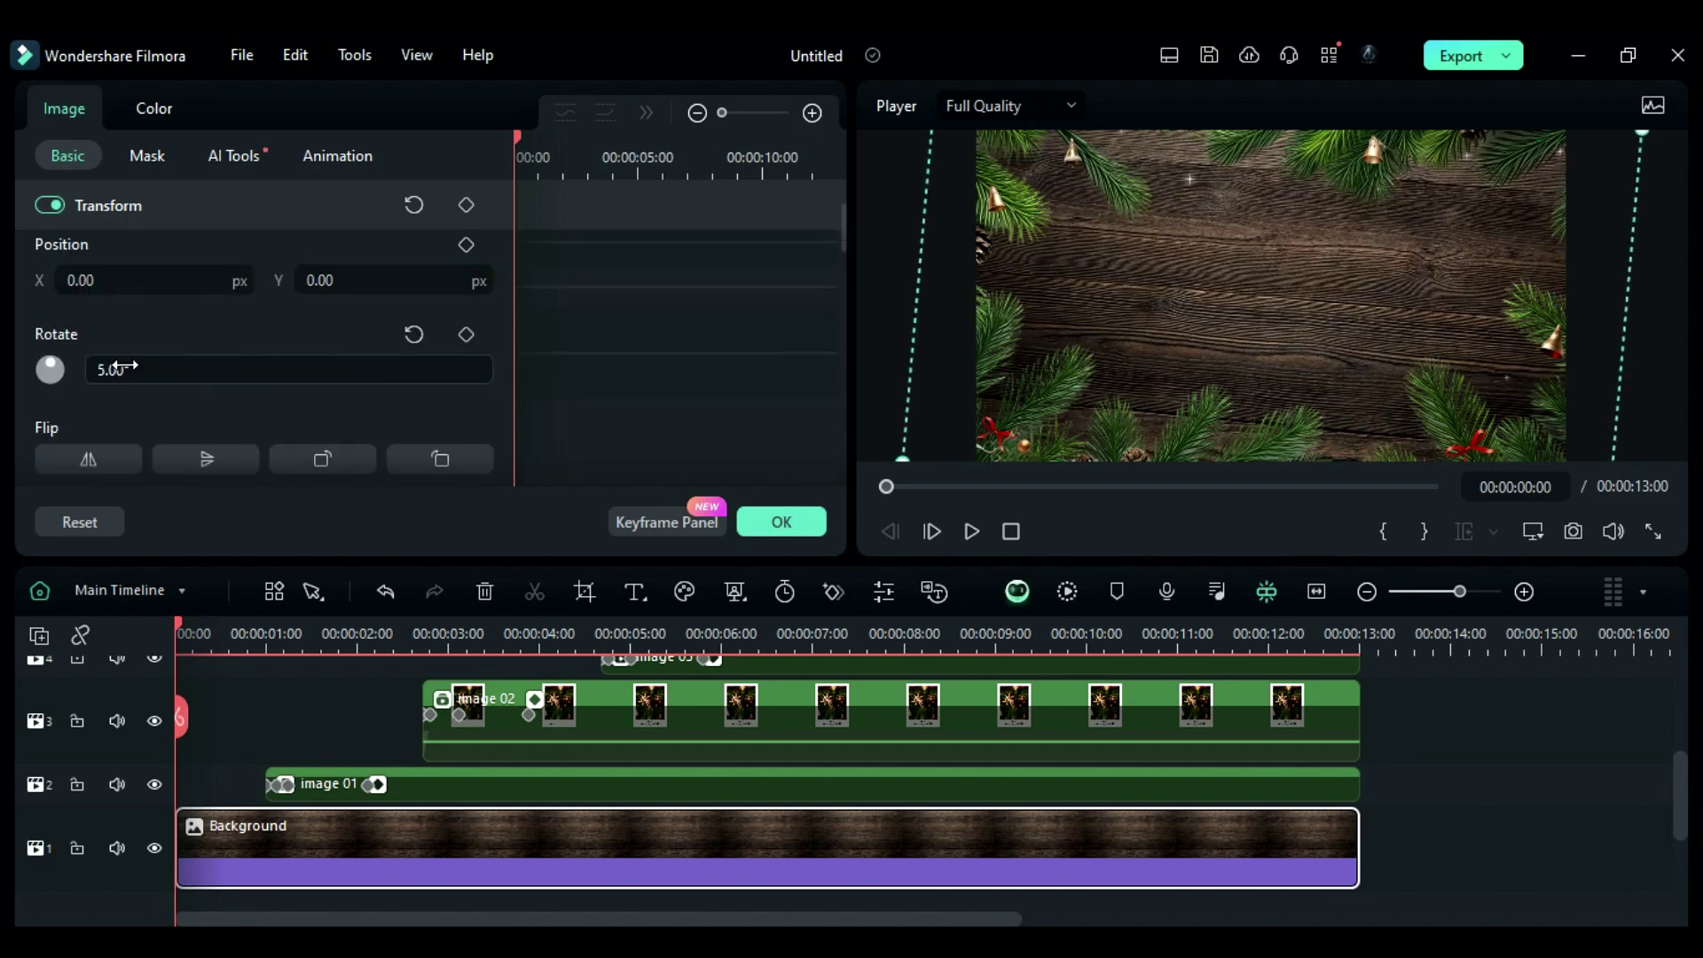
- Keyframe the 5° rotation at the start and set rotation to -1 at the last frame
left_click(465, 334)
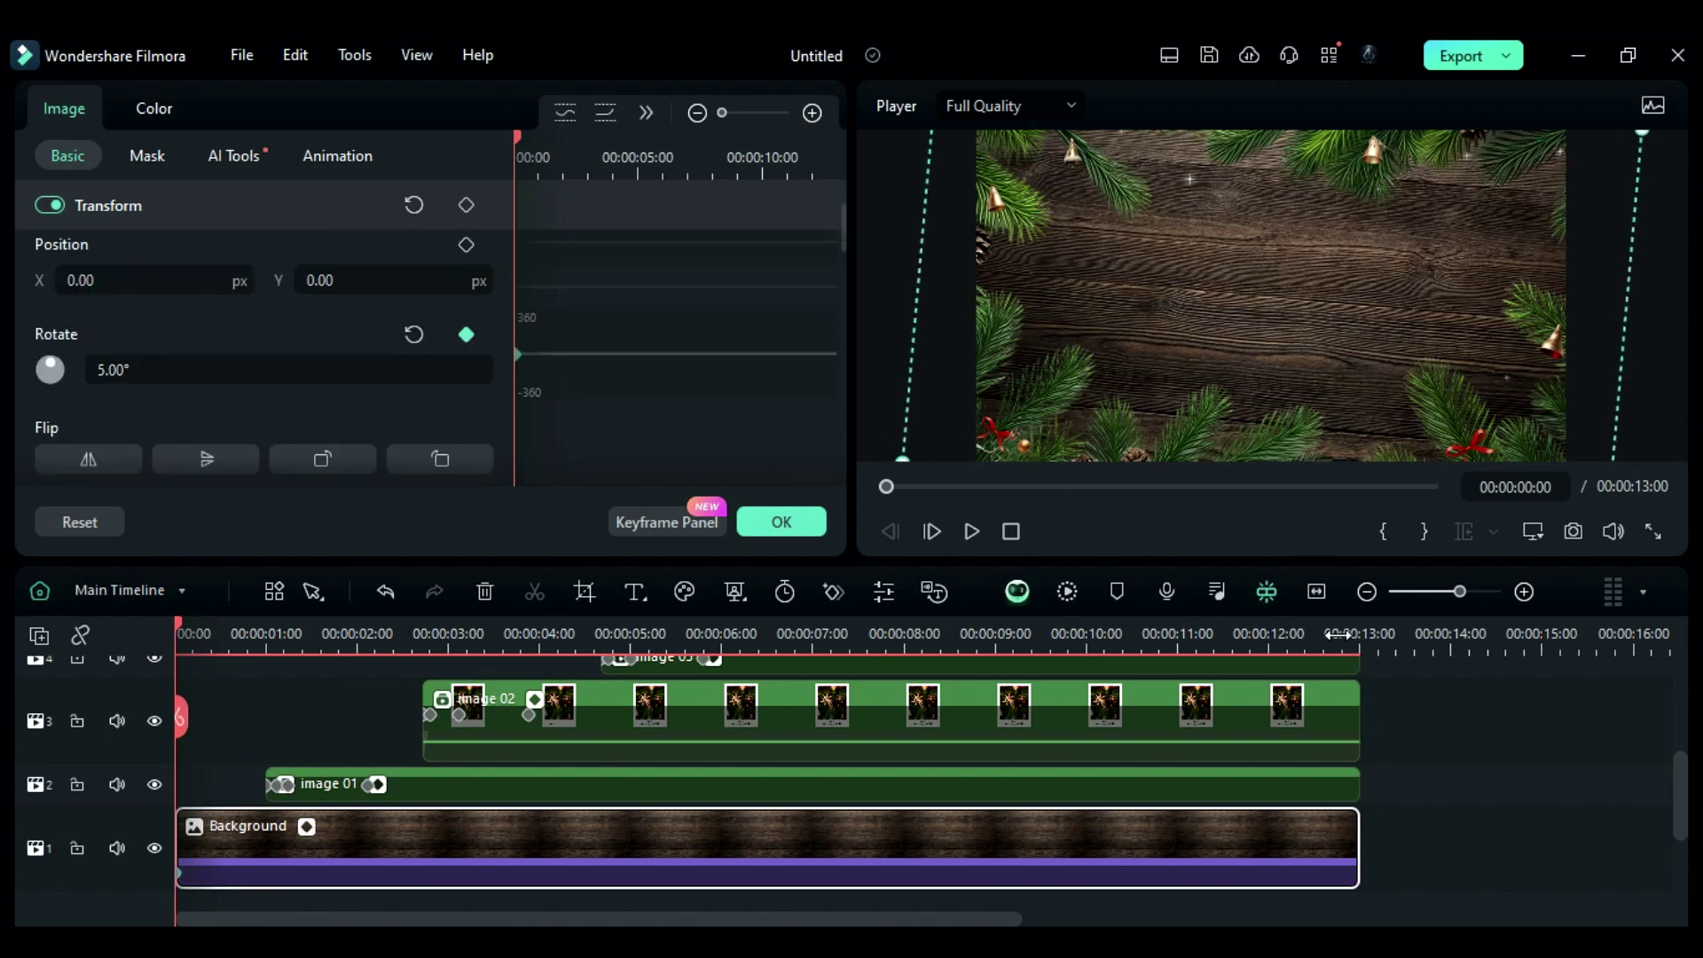
left_click_drag(1364, 641, 1357, 642)
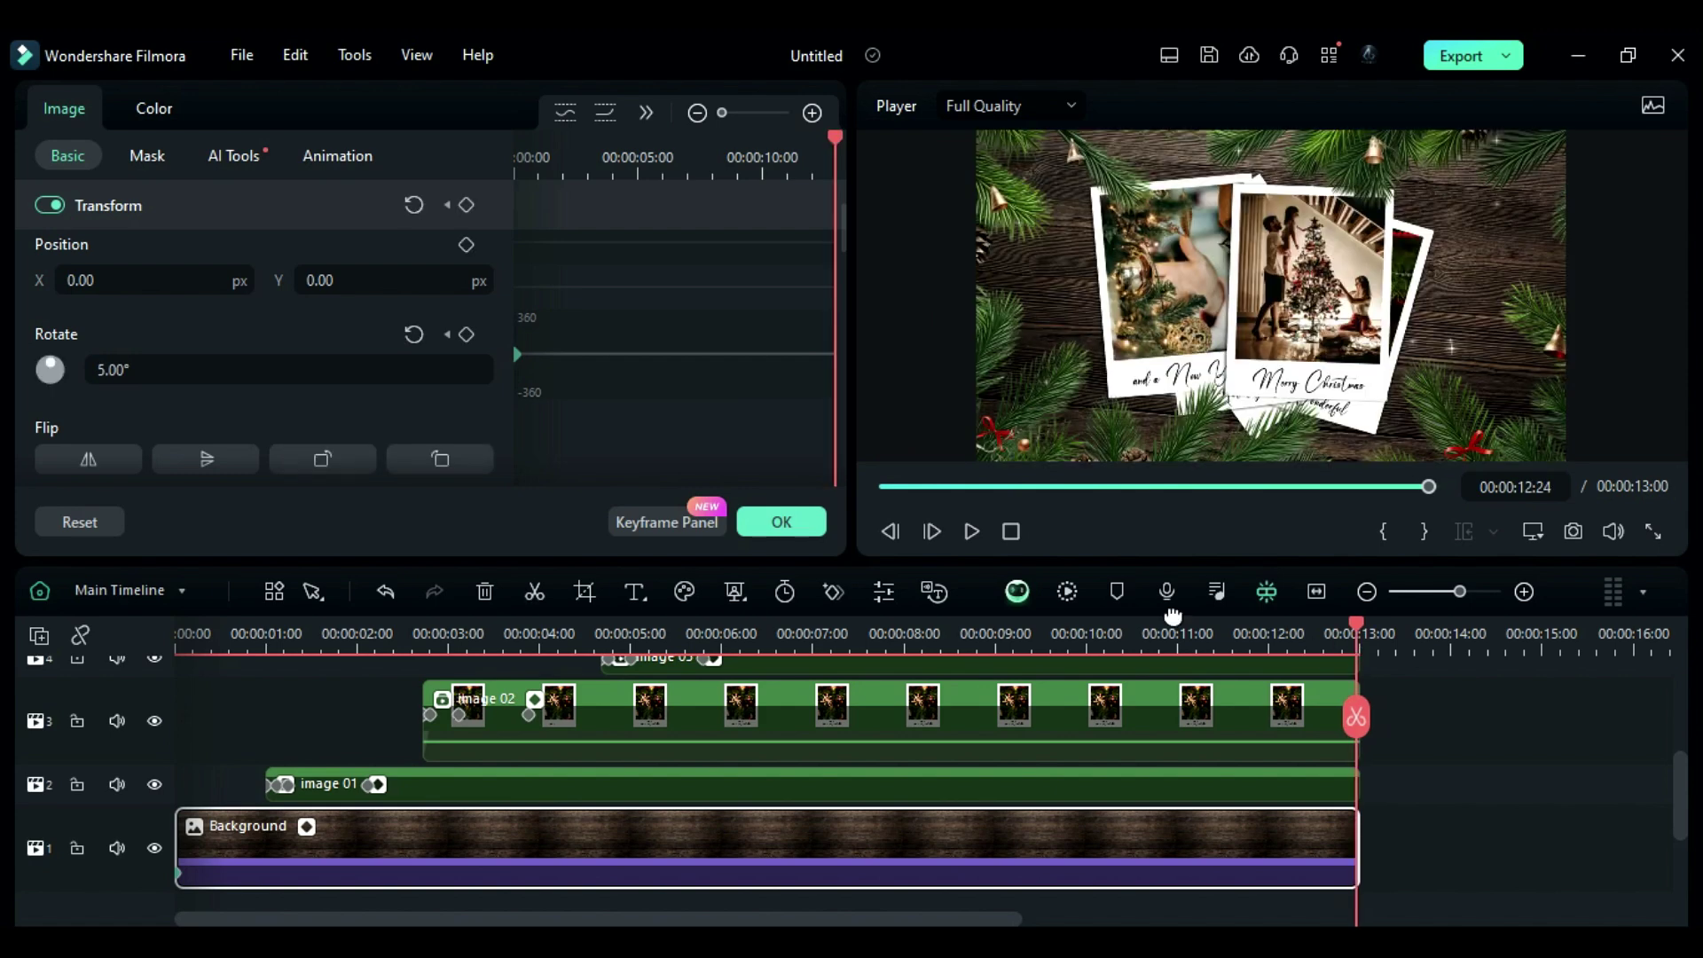
left_click(207, 378)
type("-1")
key("Return")
- Confirm the background edits and select all the photo clips together
left_click(1317, 763)
scroll(1284, 859, "up", 1)
left_click_drag(1284, 859, 1119, 771)
- Group the selected photo clips into a compound clip named 'images'
right_click(1120, 771)
left_click(1185, 177)
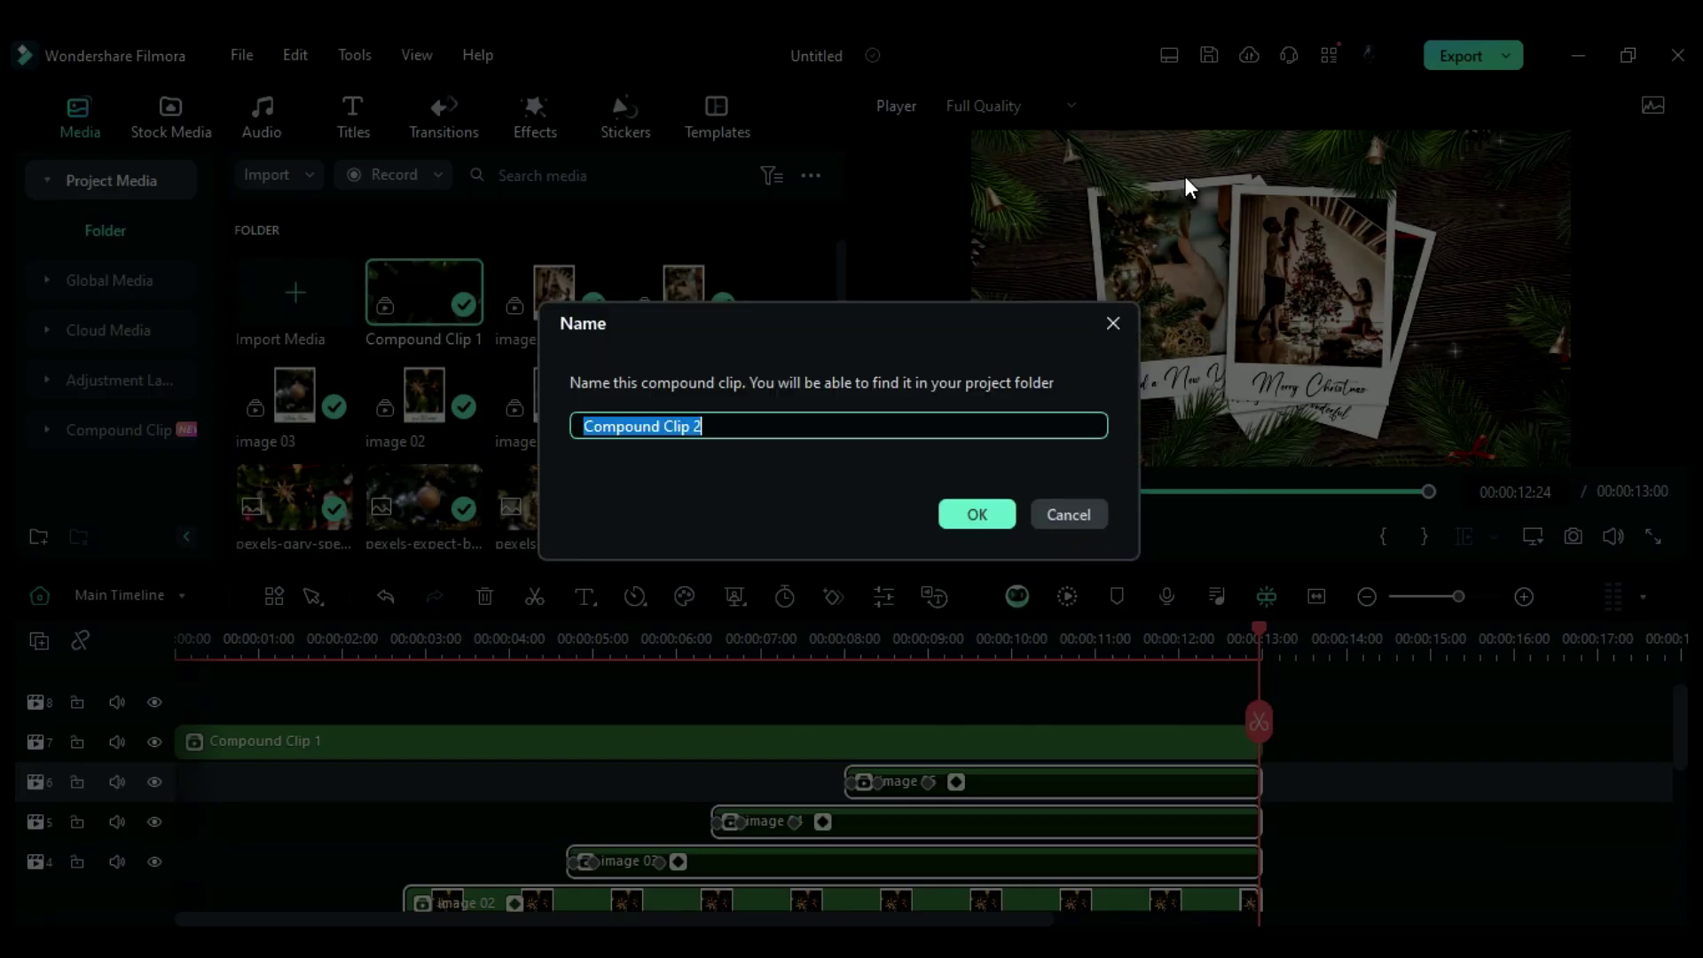
type("images")
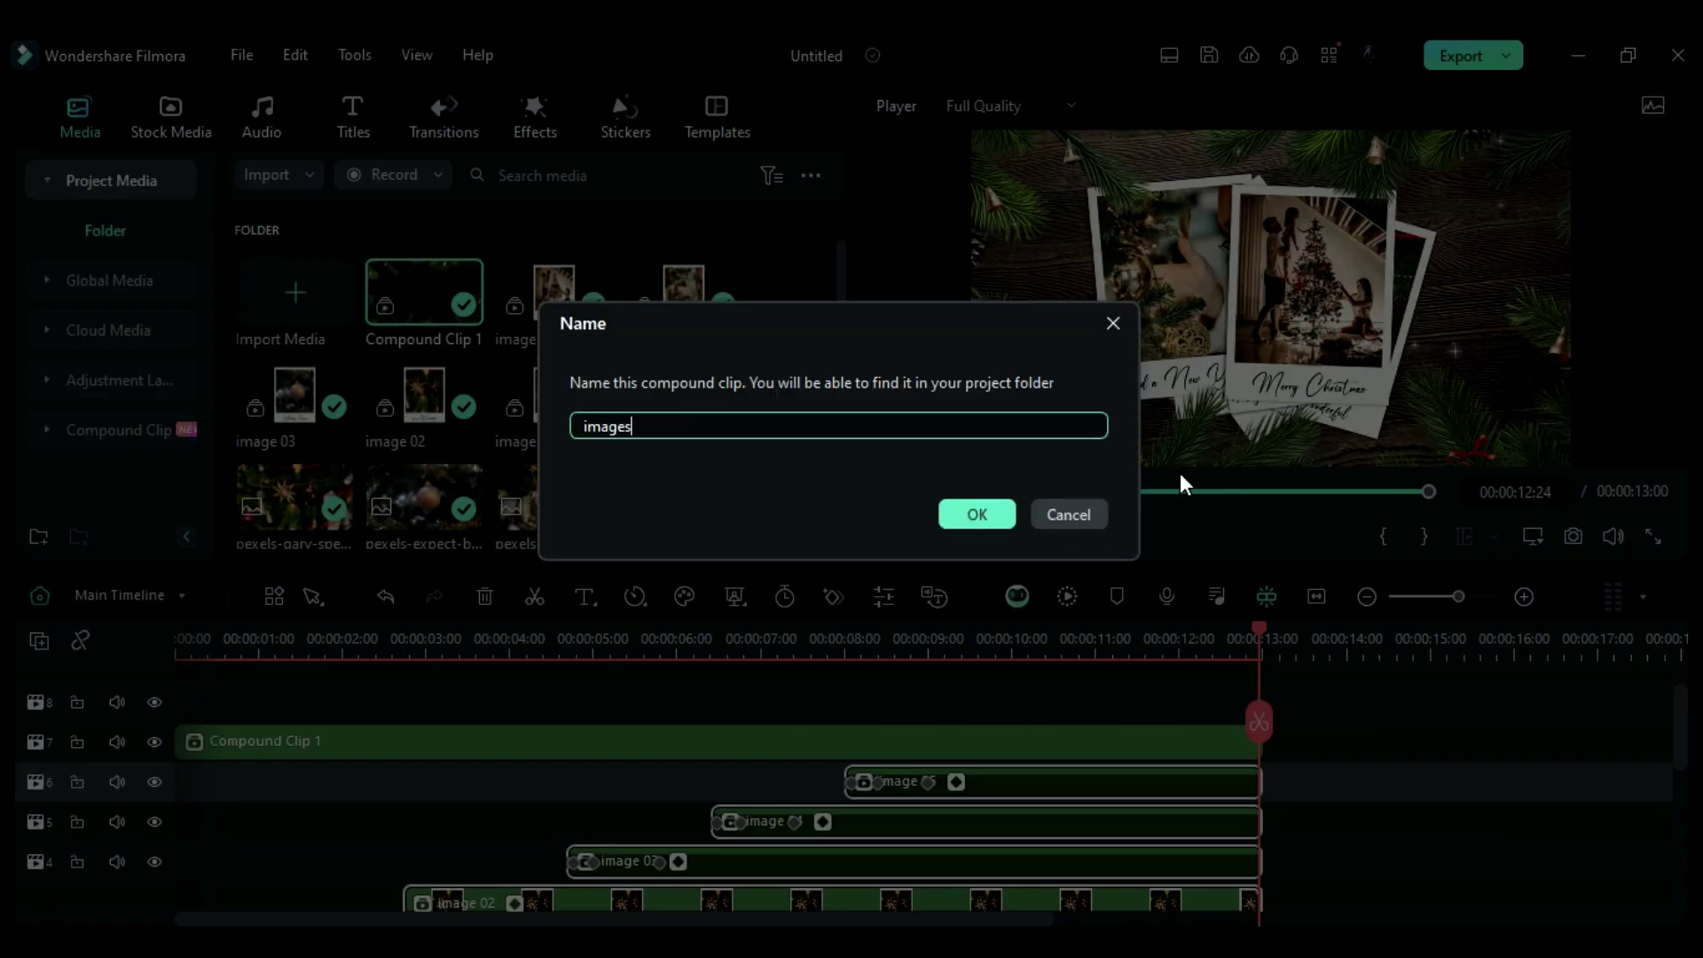
key("Return")
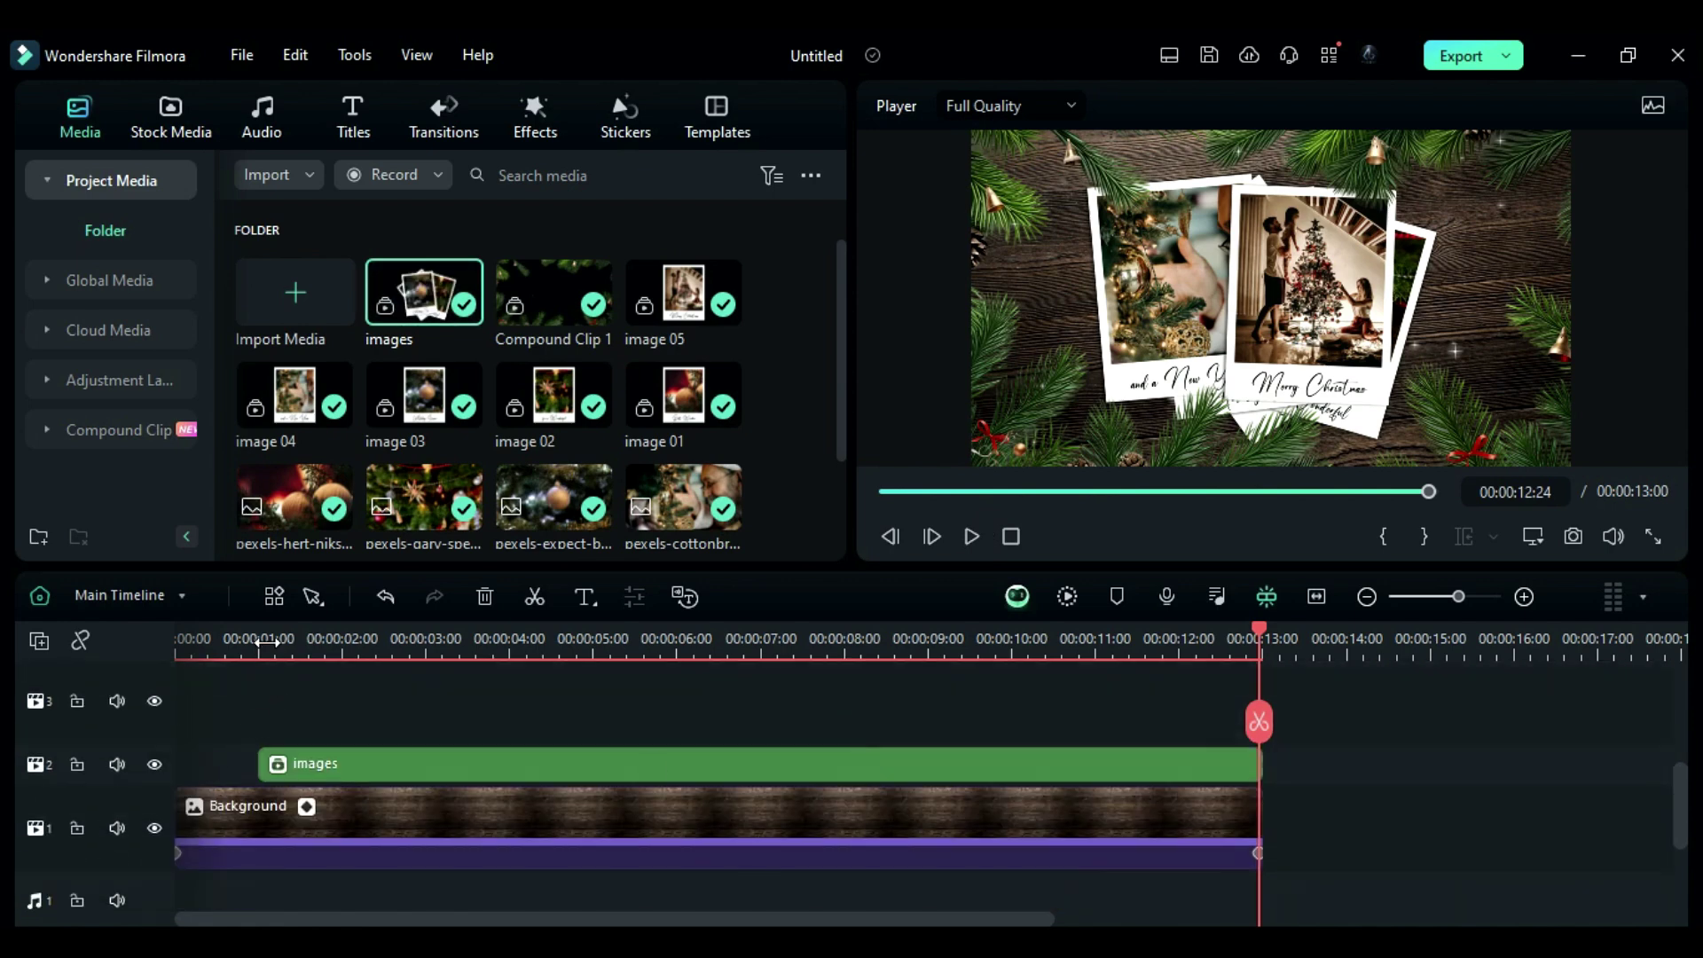
- At the one-second mark, keyframe the images clip's rotation at 5°
left_click(266, 643)
left_click(312, 763)
left_click(68, 157)
left_click(147, 373)
type("5")
key("Return")
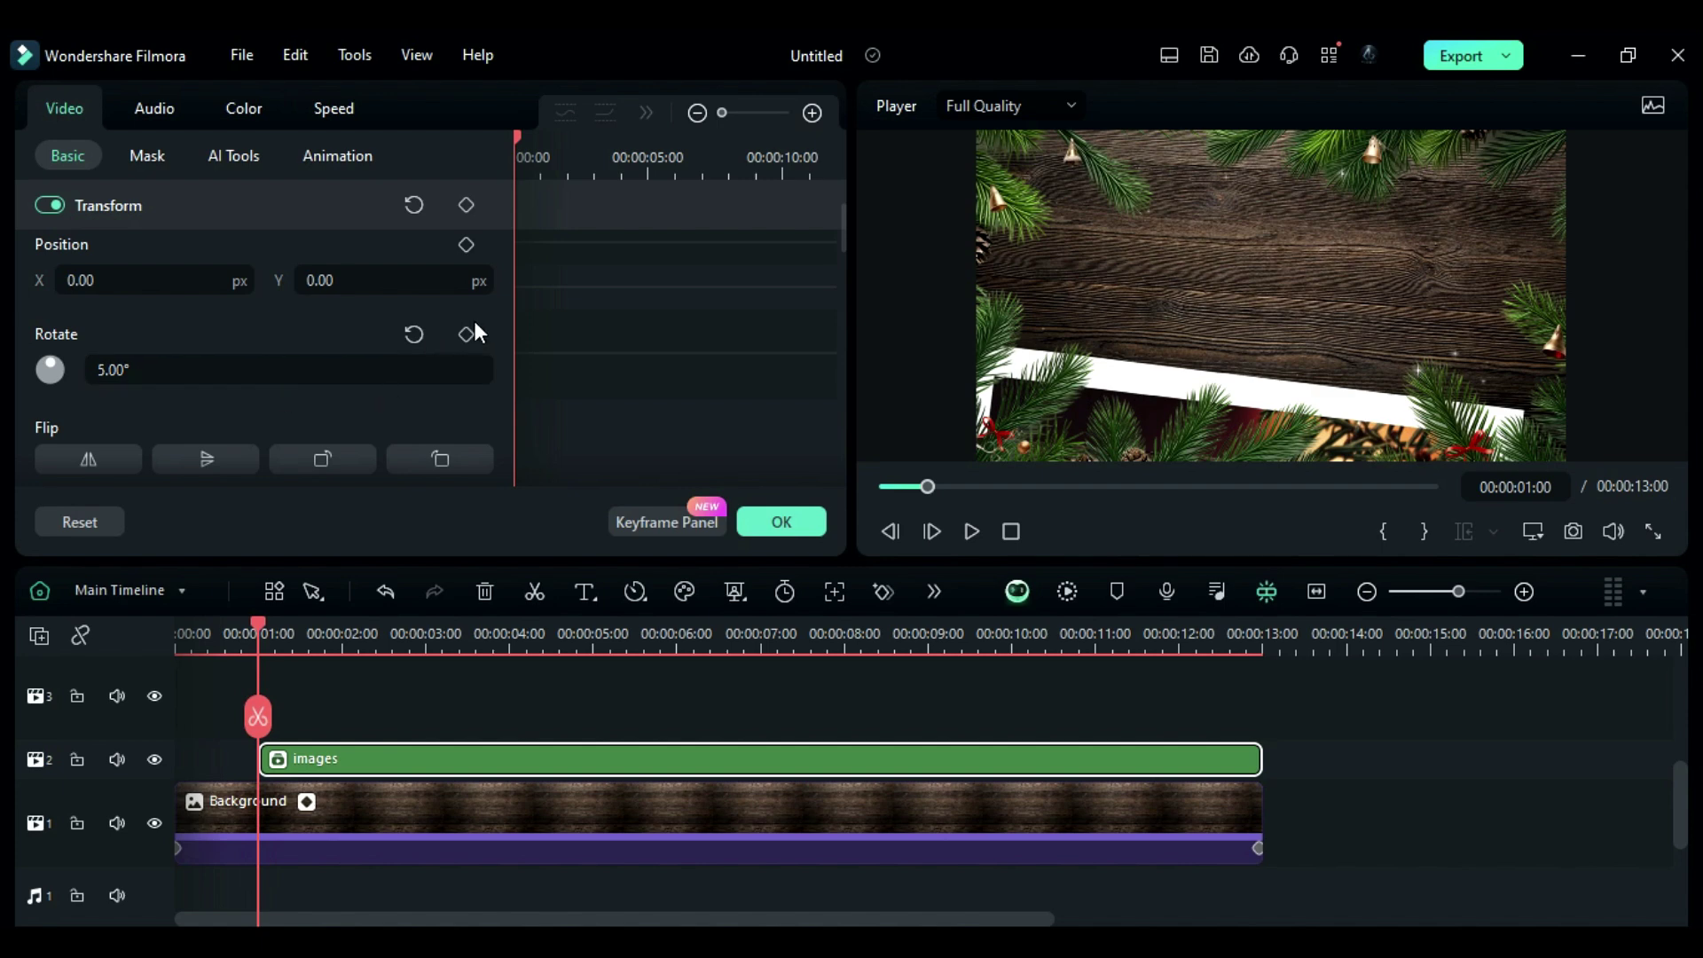
left_click(466, 336)
- Set the images clip's end rotation to -5° on the last frame and confirm
left_click(1256, 644)
left_click(1170, 809)
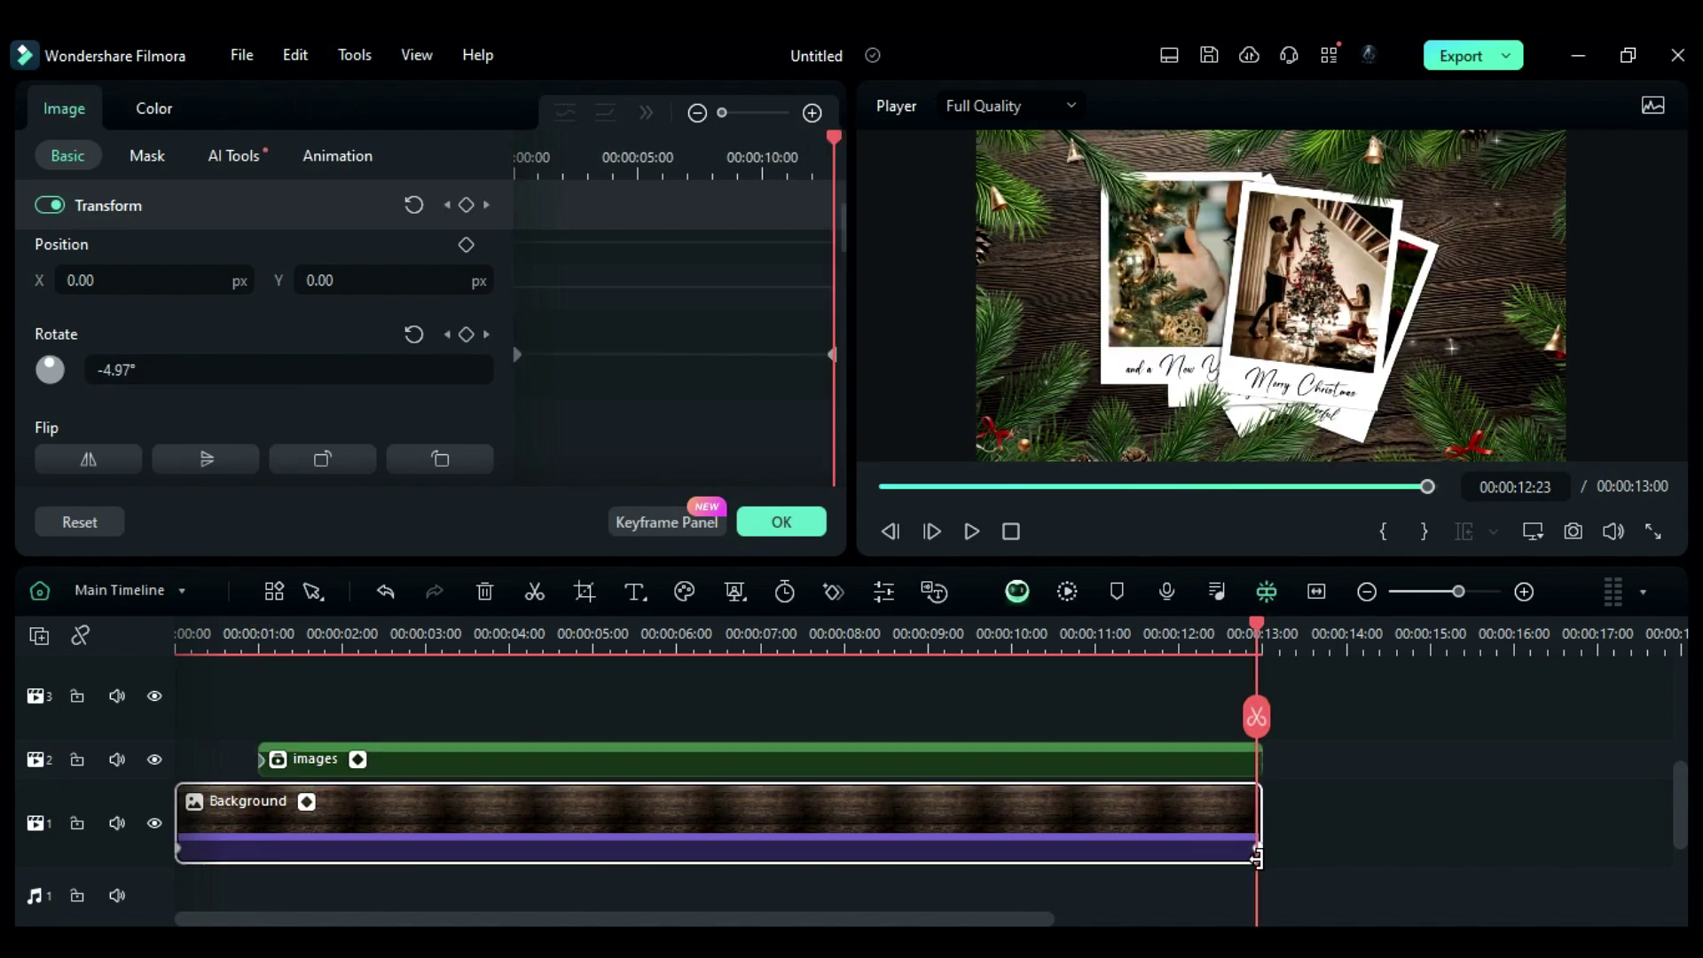
left_click(519, 759)
left_click(229, 381)
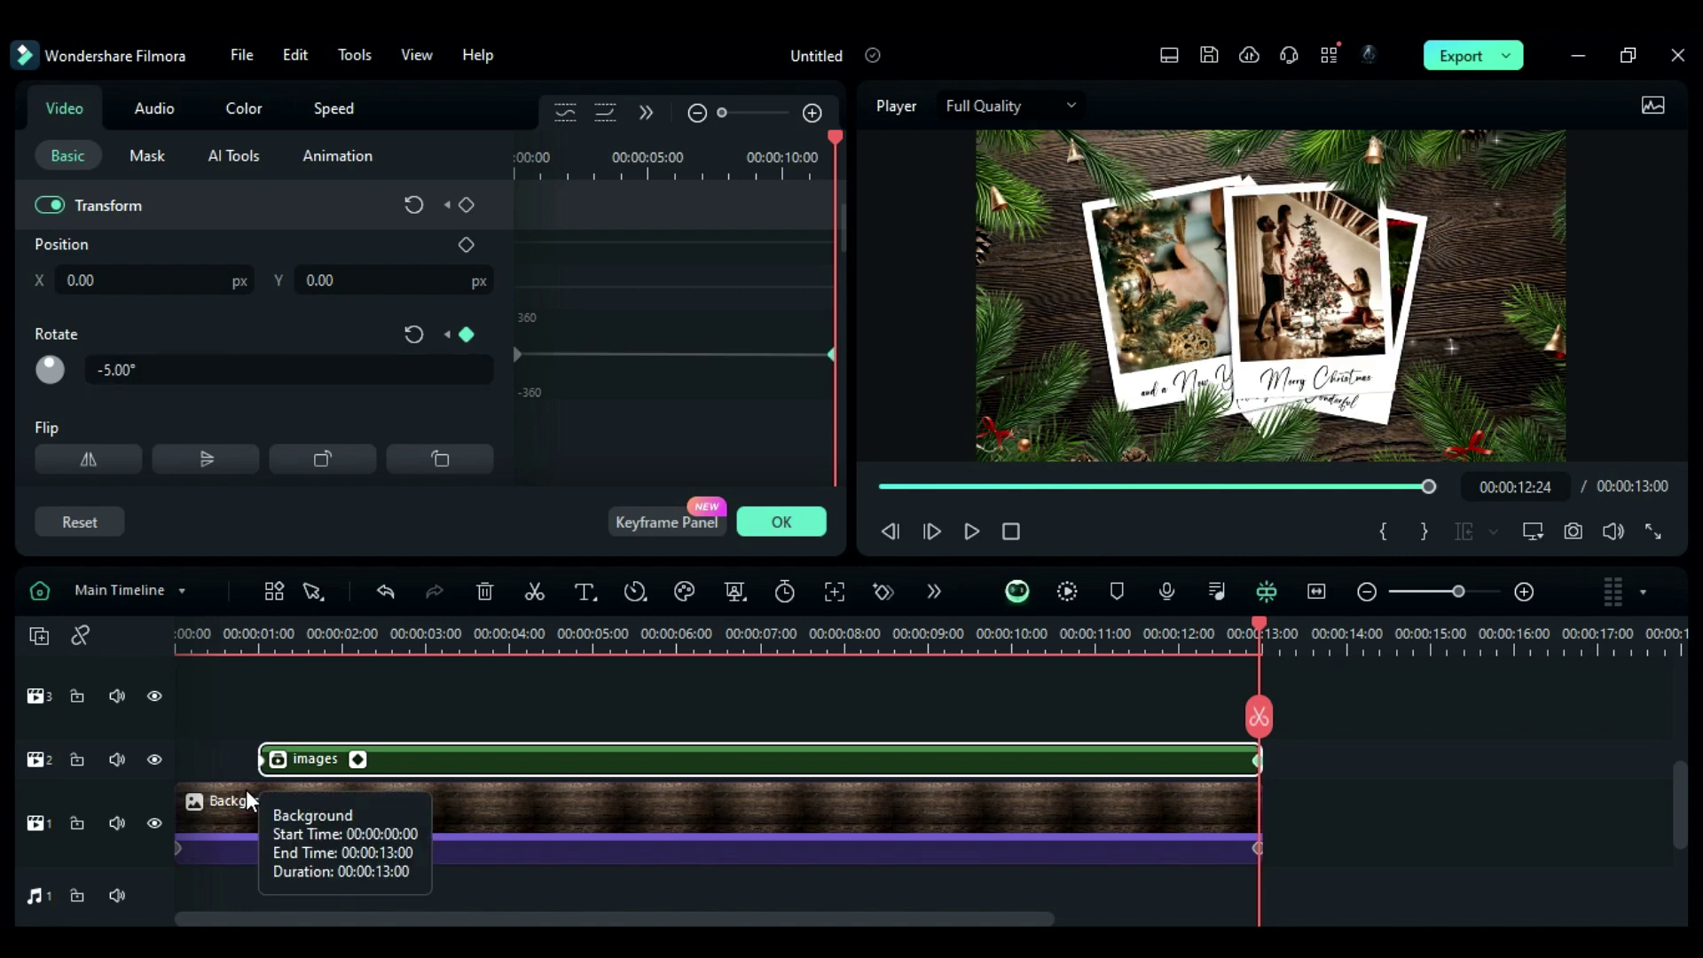
scroll(250, 763, "up", 1)
left_click(782, 522)
- Move the pine frame Compound Clip 1 to track 3 and scale it to 115%
left_click_drag(517, 741, 472, 823)
left_click(195, 632)
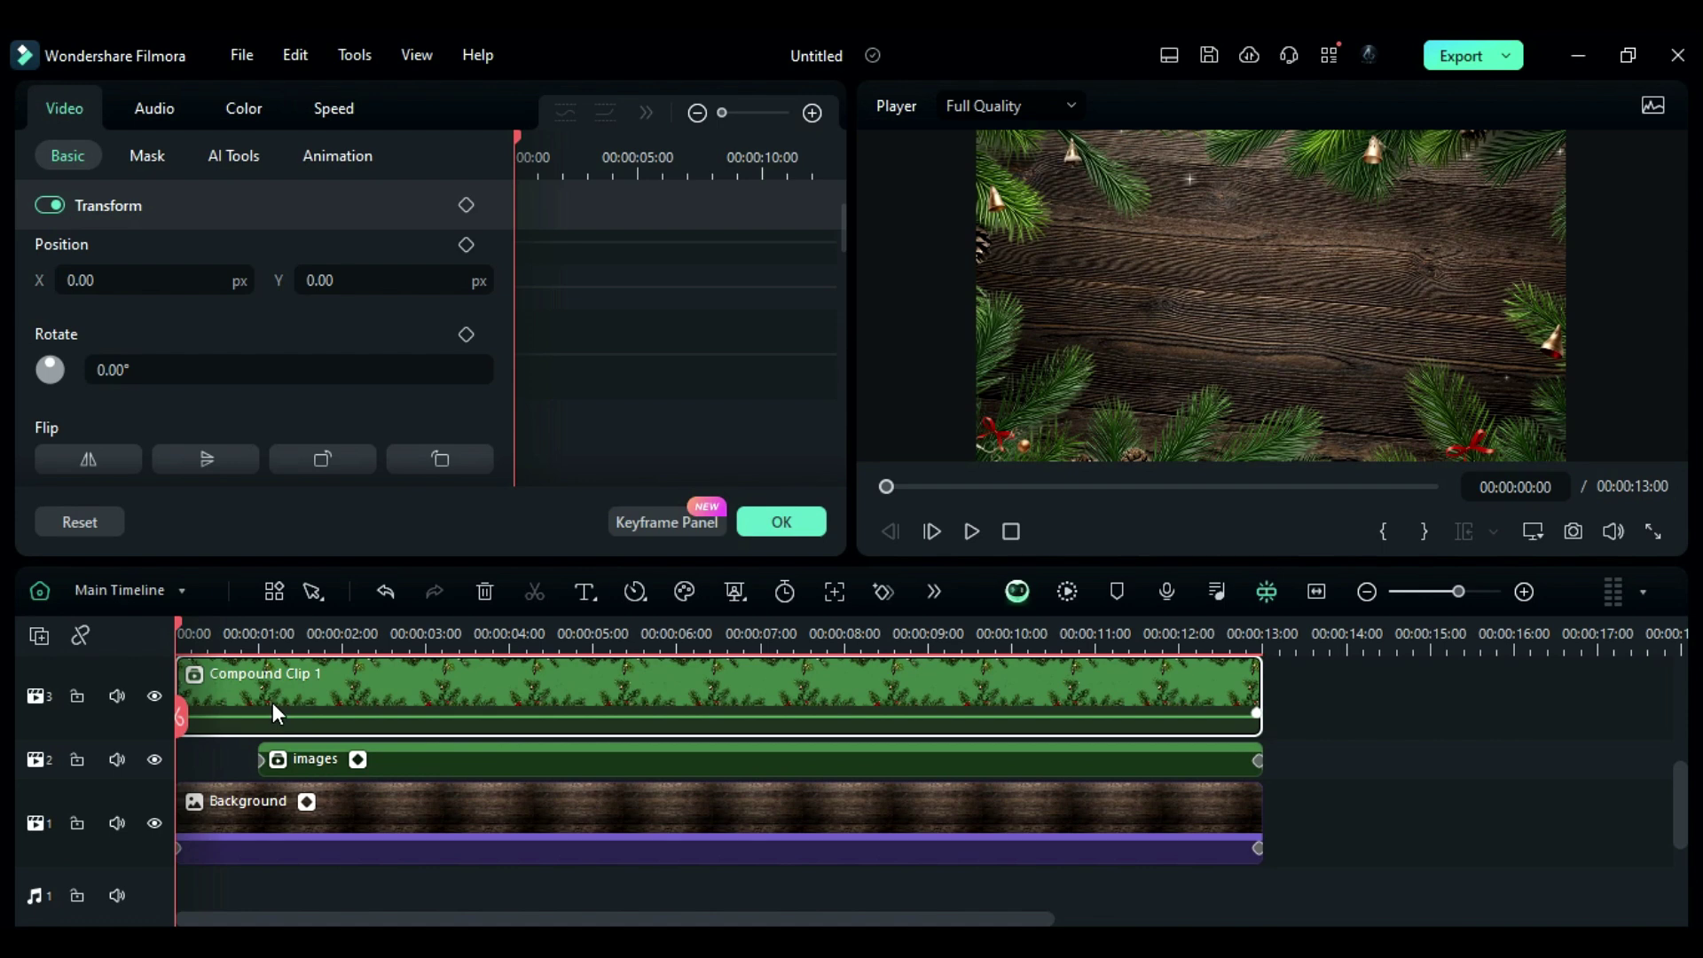
scroll(323, 397, "up", 2)
left_click(355, 340)
type("11")
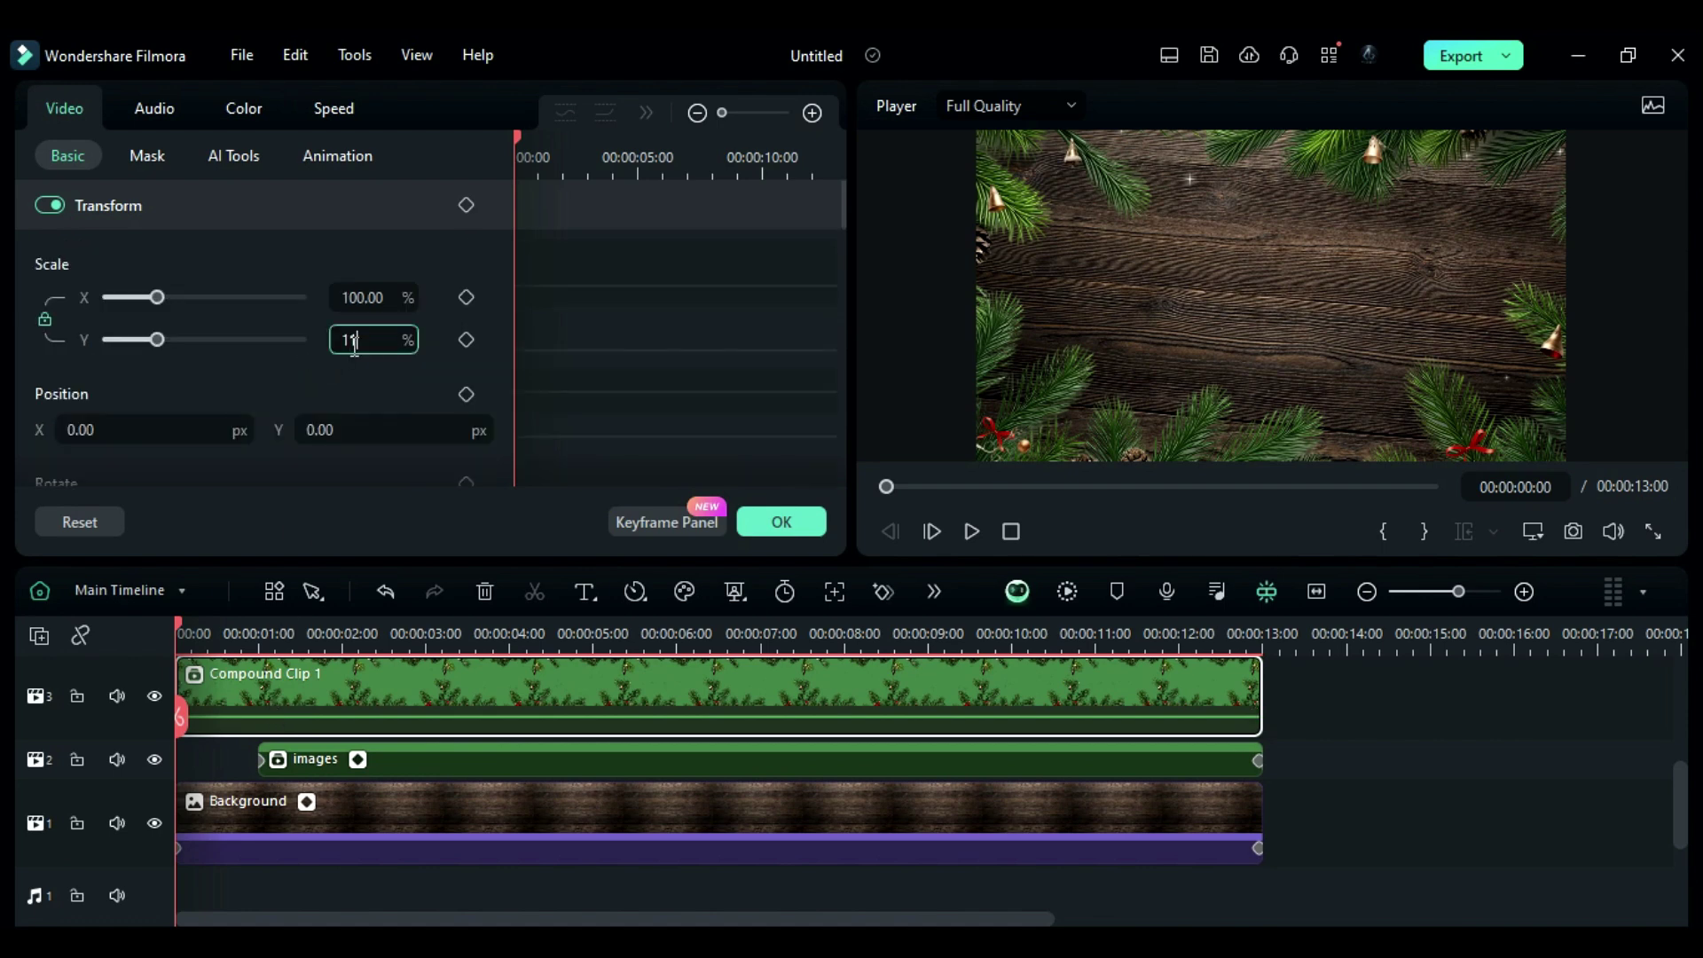
type("5")
key("Return")
- Keyframe the pine frame's rotation from 5° at the start to -5° at the end
scroll(350, 405, "down", 1)
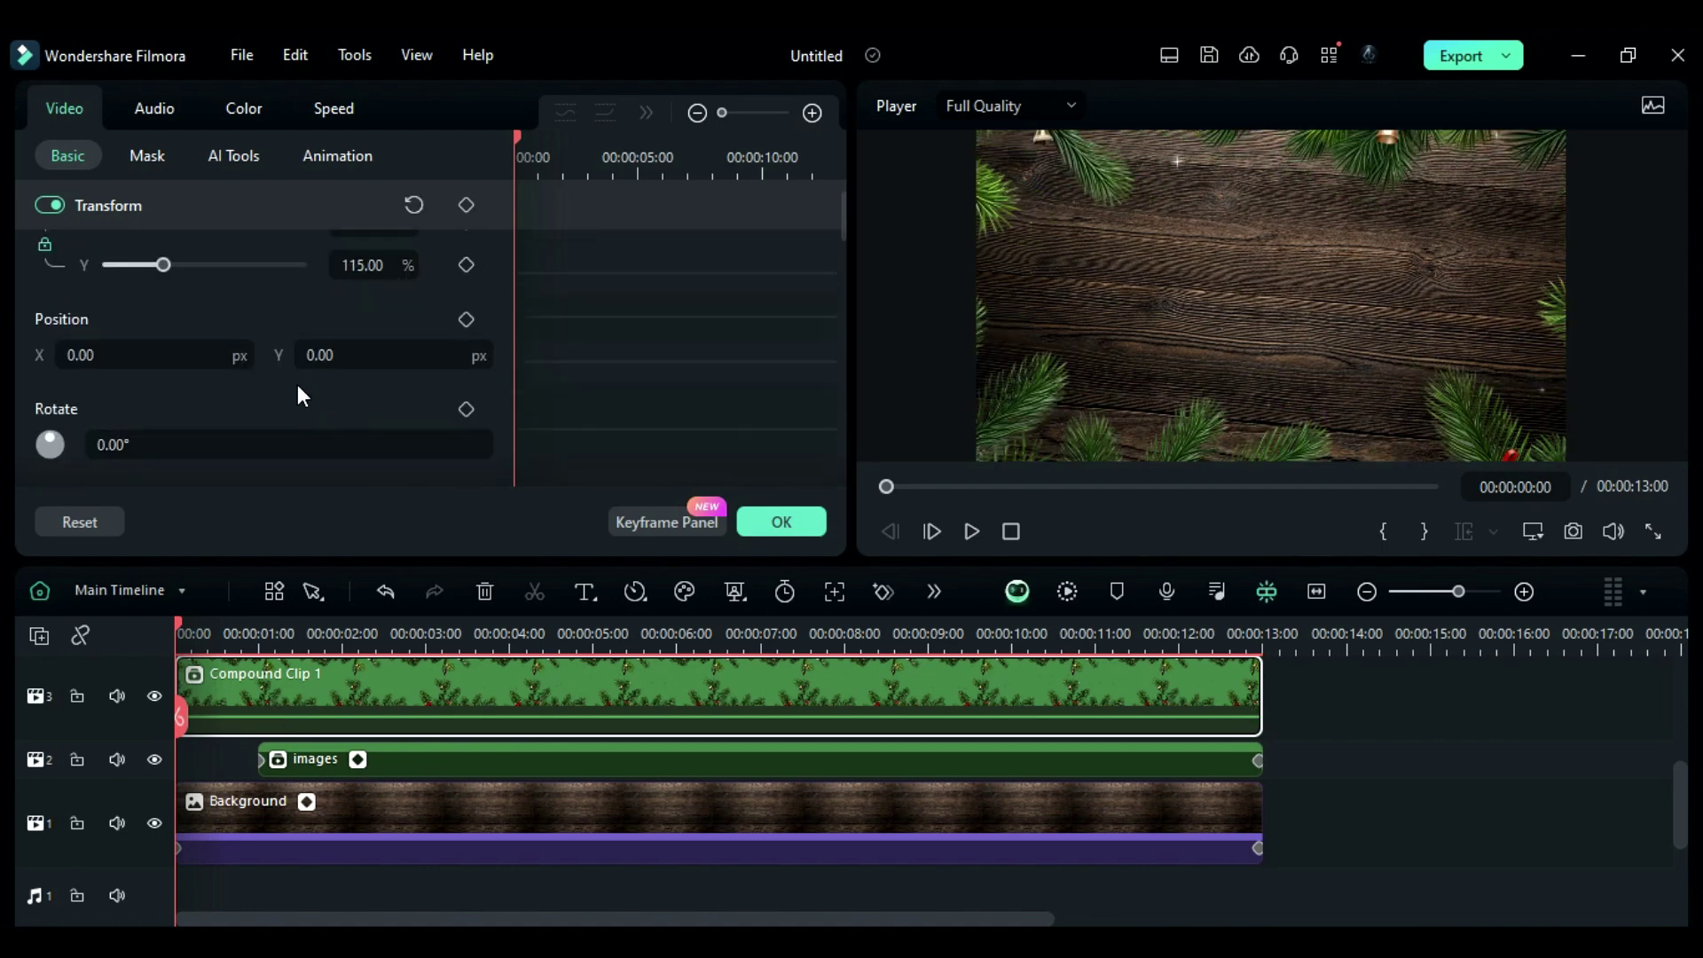
left_click(206, 445)
type("5")
key("Return")
left_click(319, 480)
left_click(1263, 641)
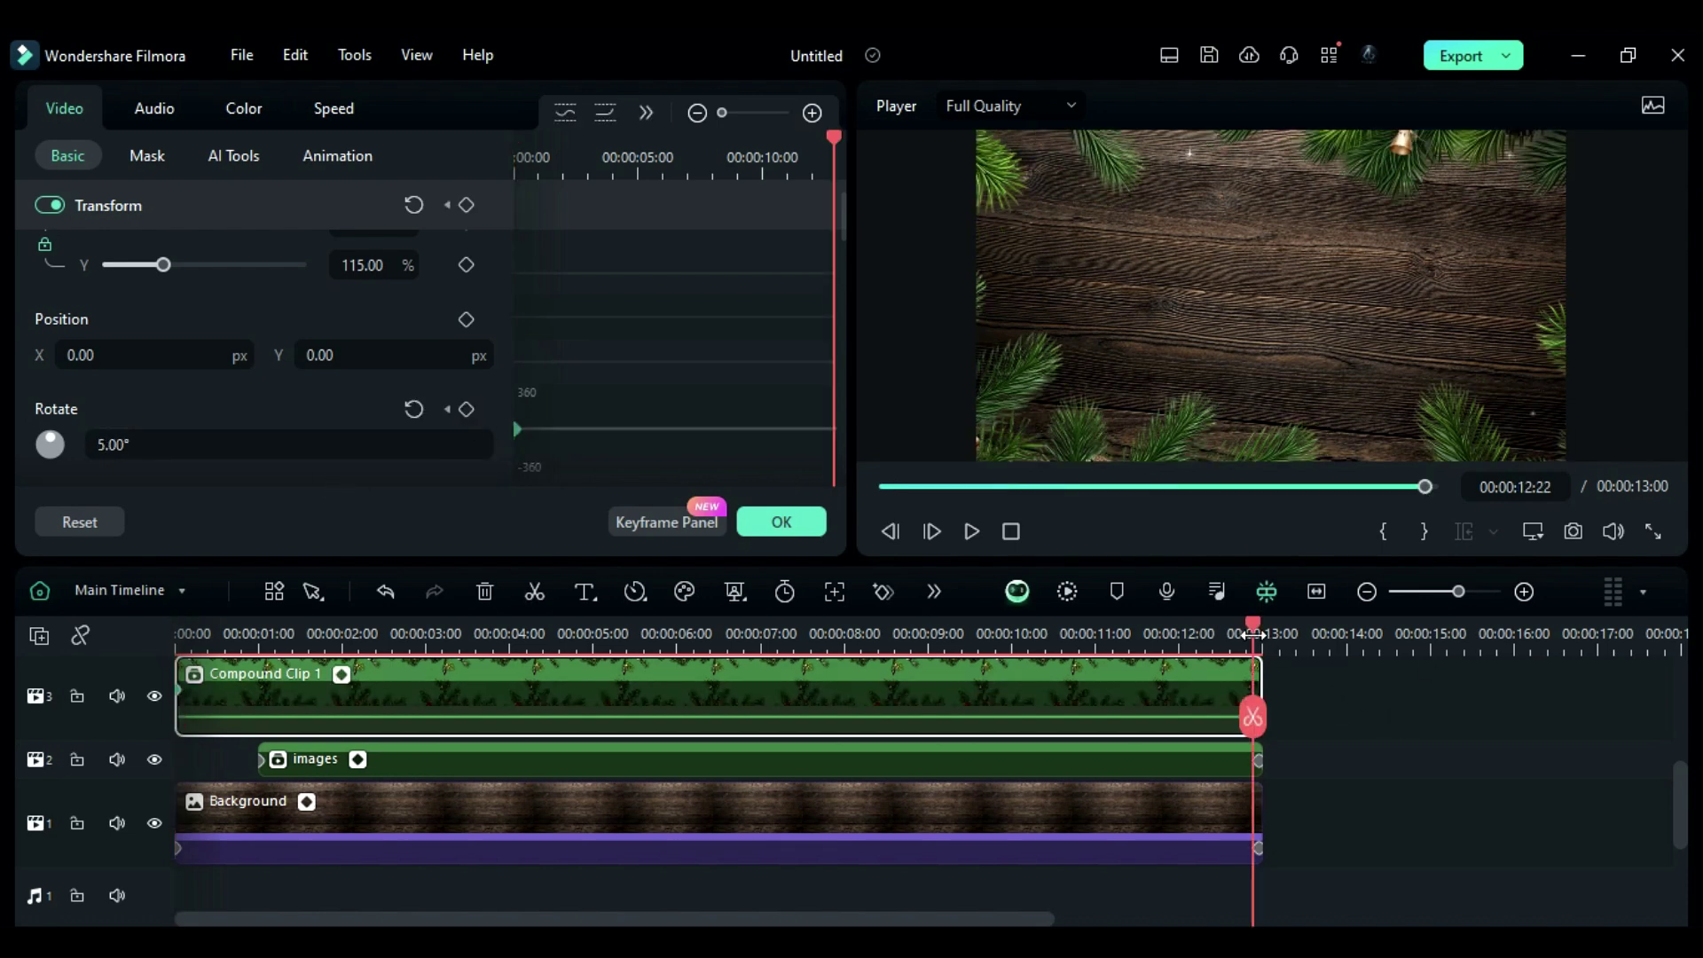
left_click(250, 442)
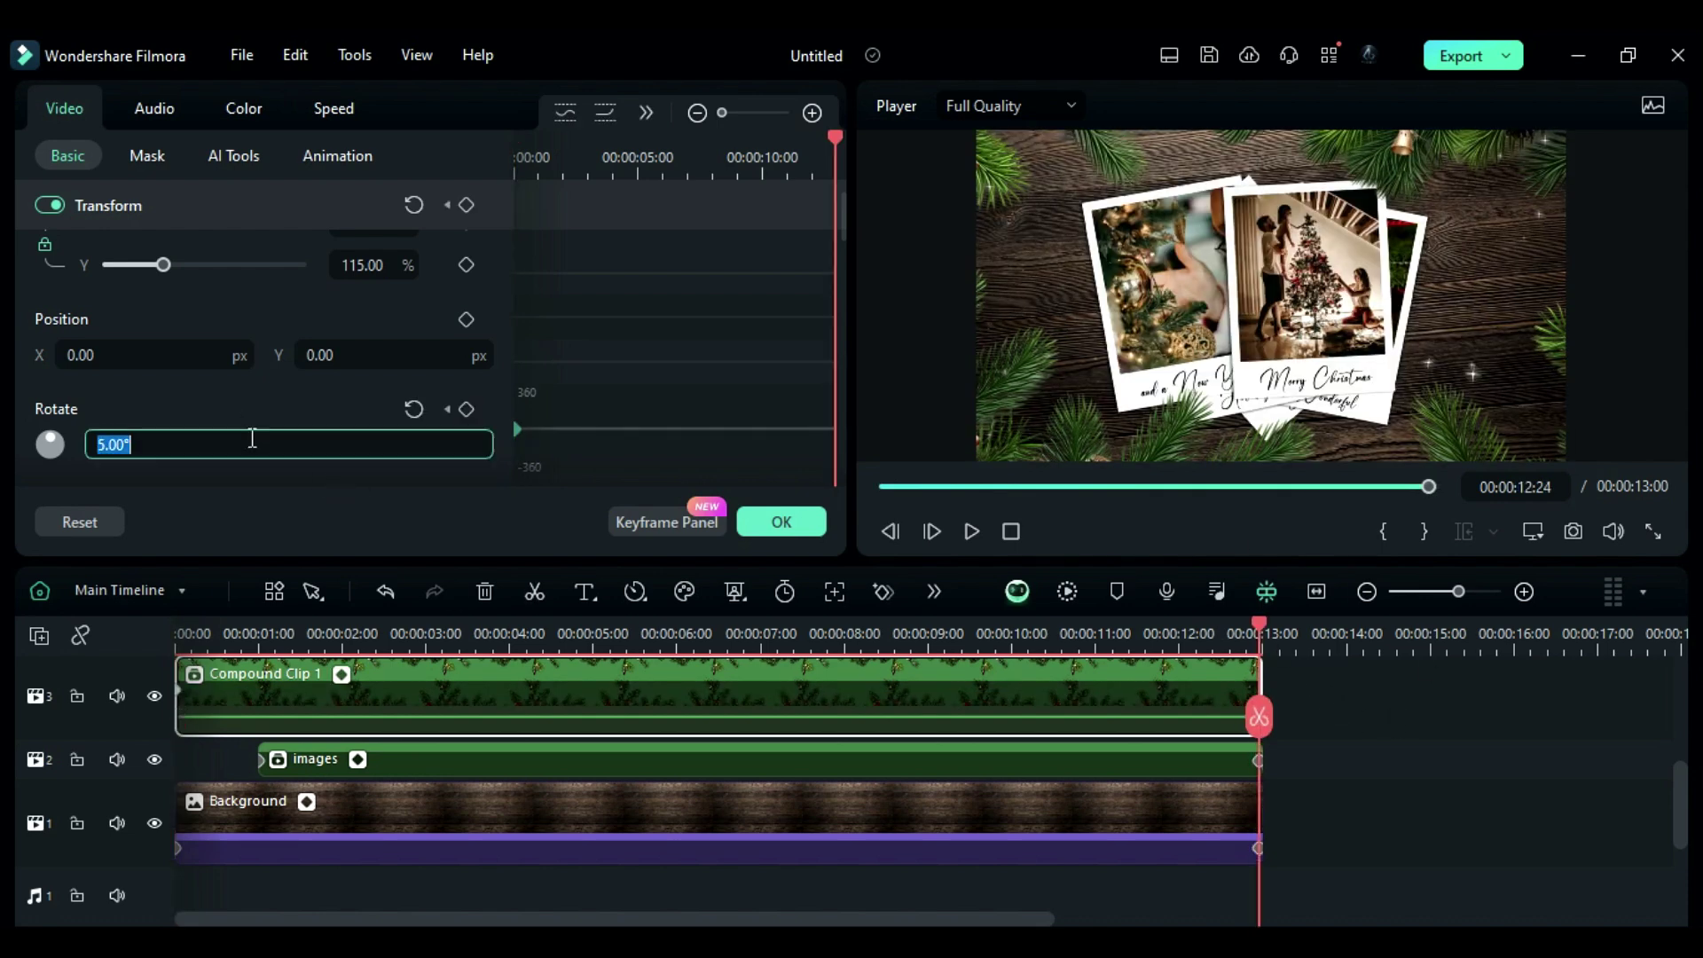
type("-5")
key("Return")
- Recolour the frame: green hue 16, vibrance 17 and saturation 33
left_click(243, 107)
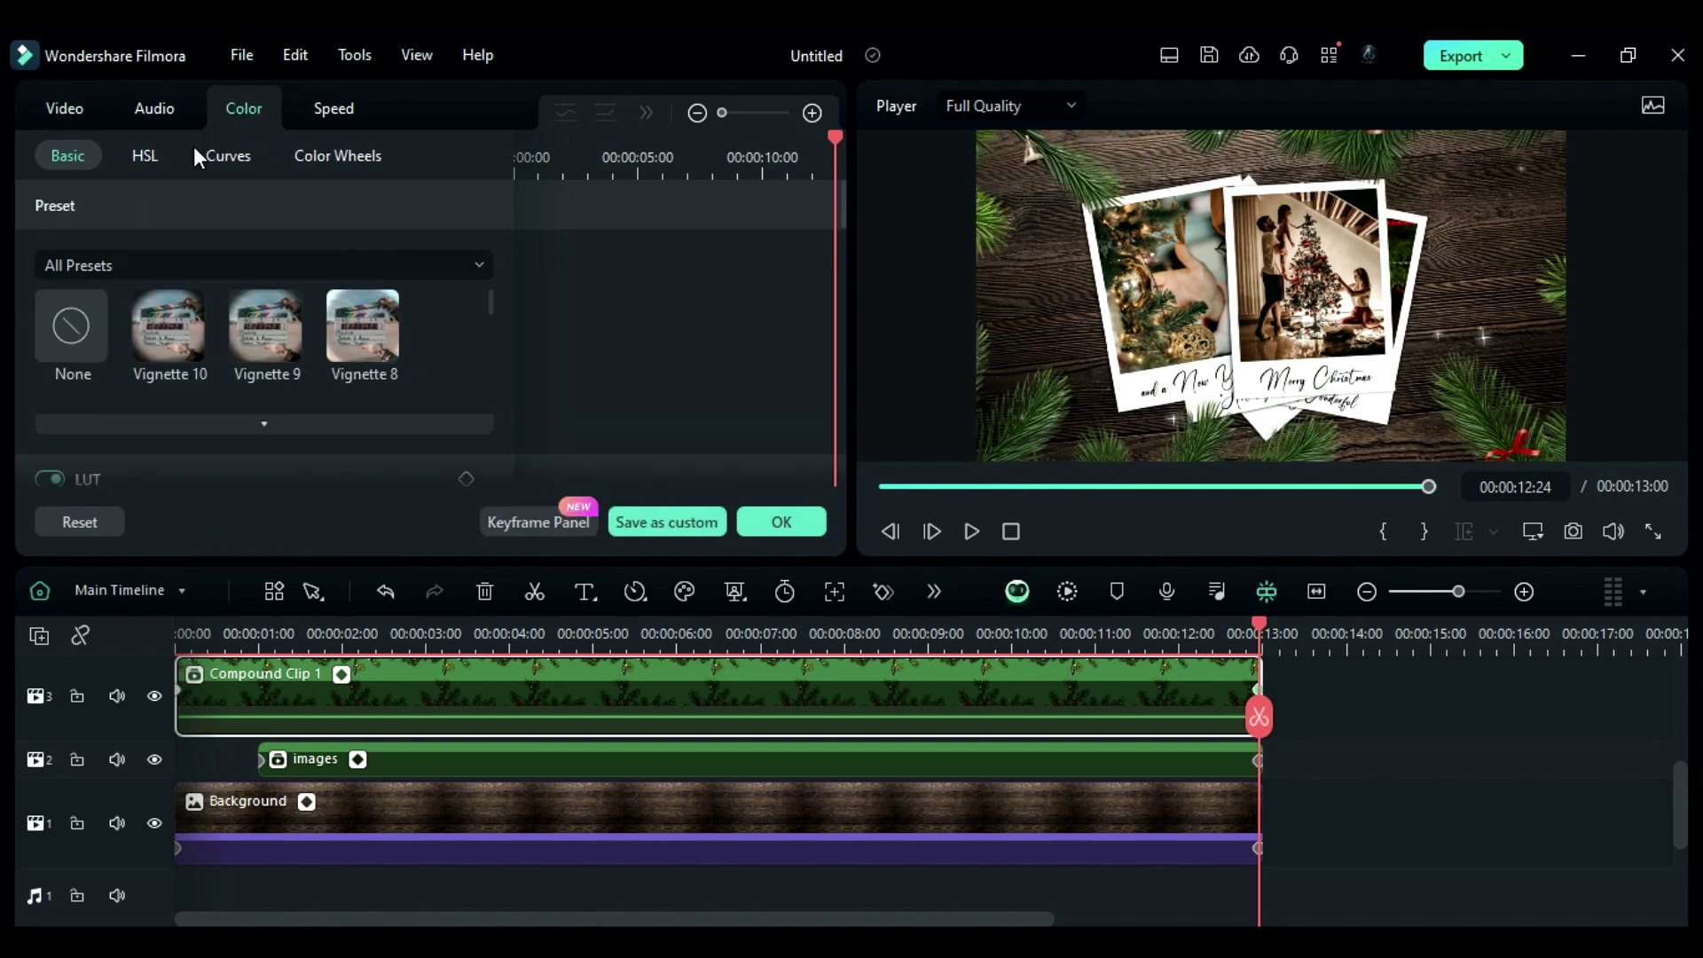
left_click(144, 155)
left_click(169, 269)
left_click_drag(210, 360, 254, 415)
scroll(235, 383, "down", 2)
left_click(67, 156)
scroll(225, 425, "down", 3)
scroll(237, 411, "down", 2)
scroll(212, 390, "down", 3)
- Enable a drop shadow on the pine frame clip and adjust its settings
left_click(64, 107)
scroll(259, 407, "down", 5)
scroll(259, 406, "down", 6)
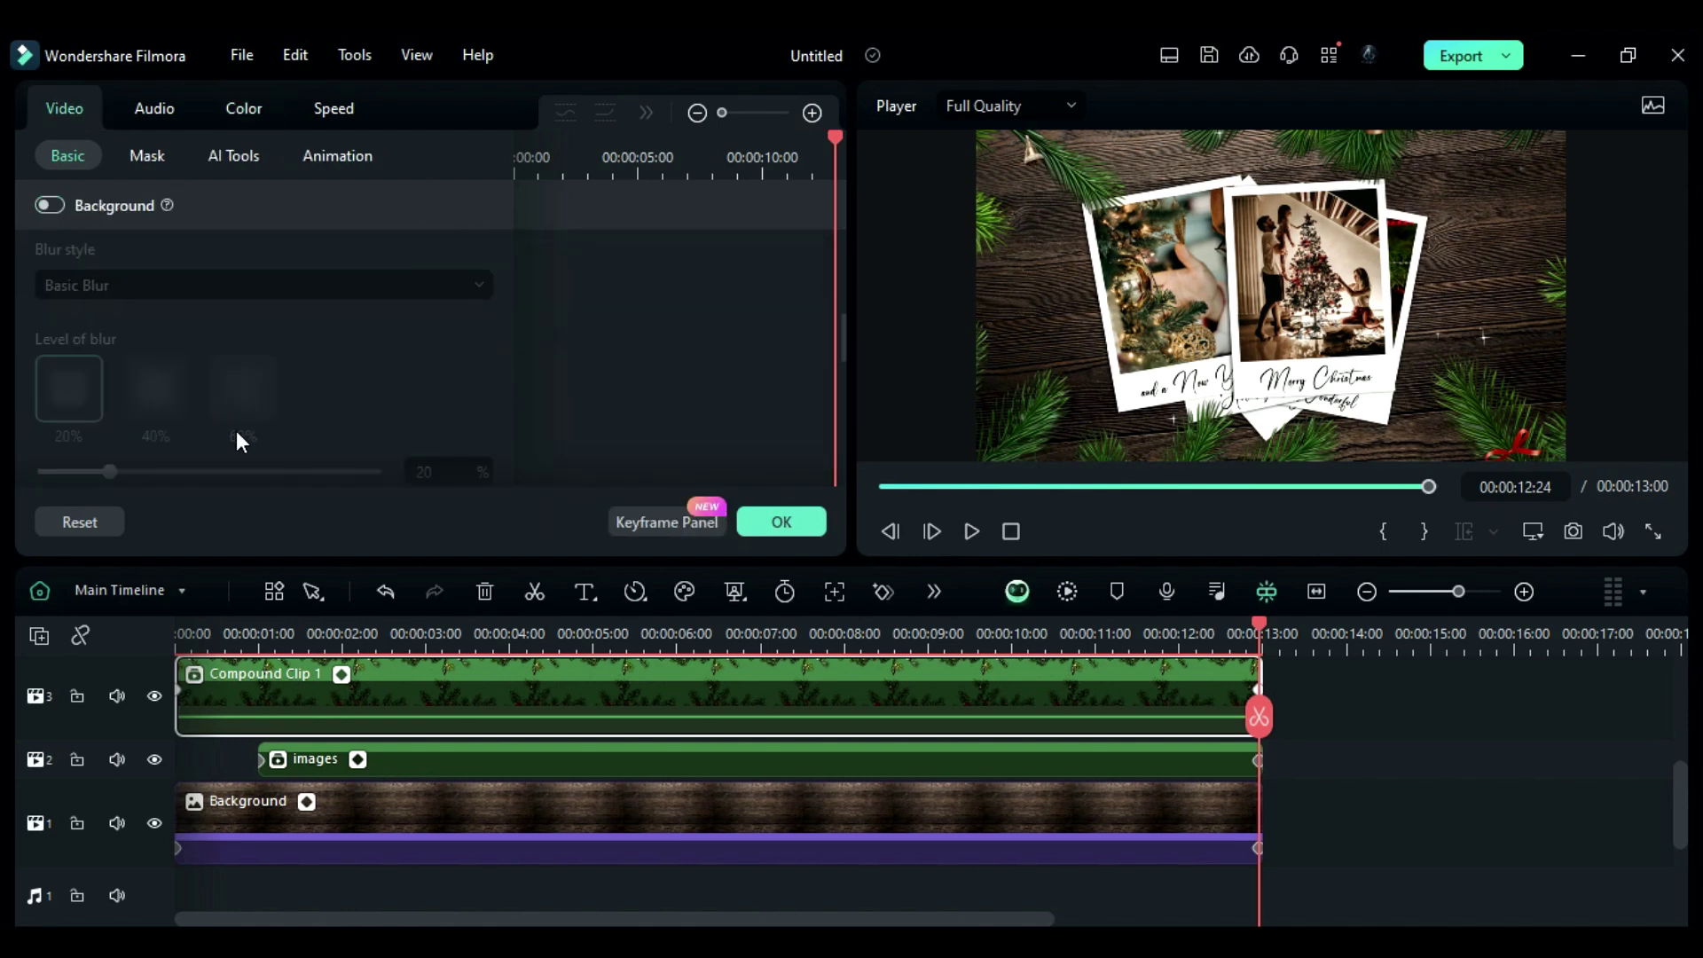
scroll(88, 364, "up", 2)
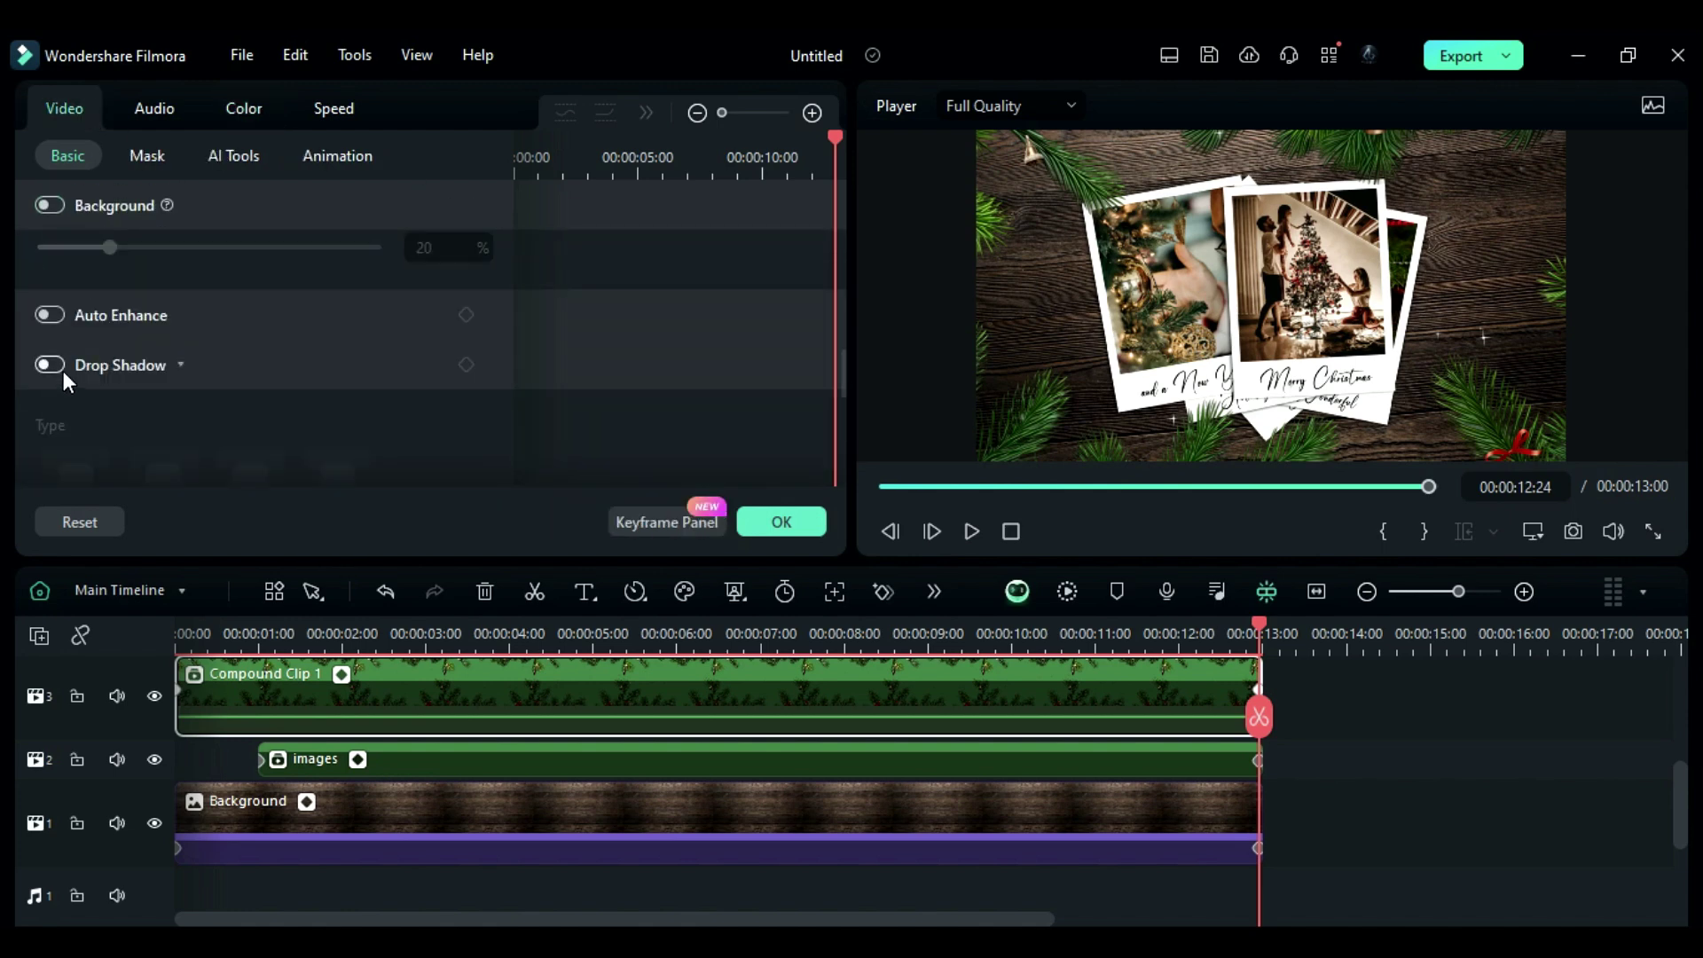
left_click(56, 369)
scroll(65, 400, "down", 3)
scroll(135, 428, "down", 2)
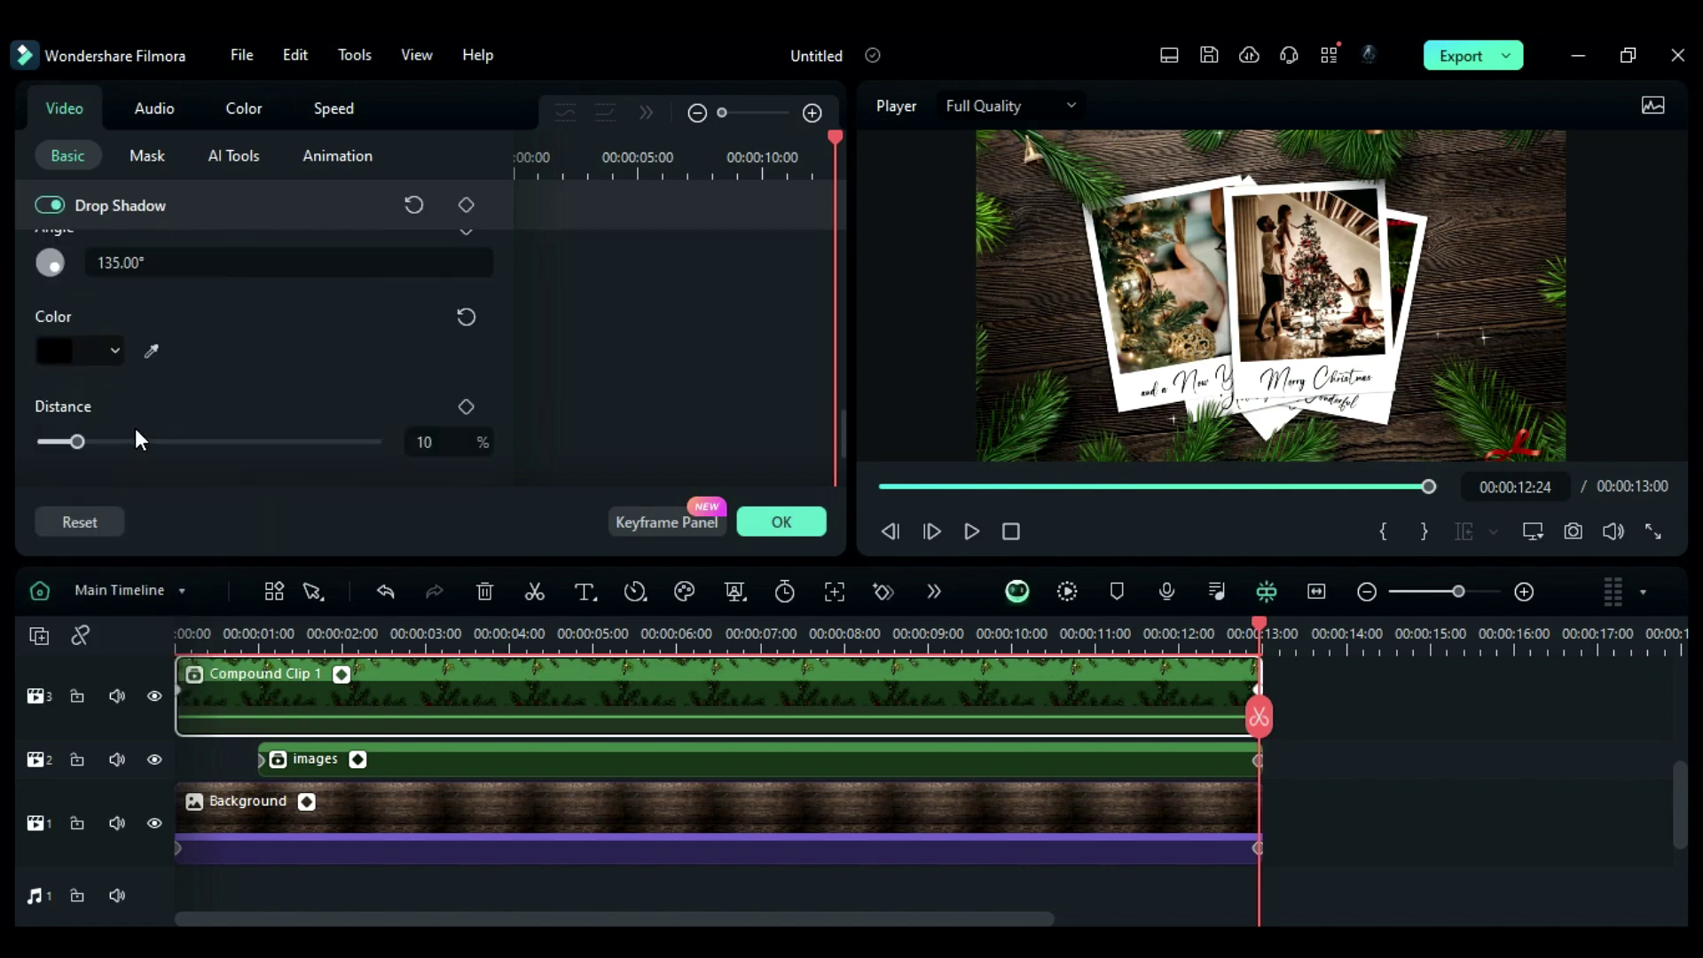
mouse_move(95, 444)
left_mouse_down()
mouse_move(61, 443)
mouse_move(78, 442)
left_mouse_up()
scroll(85, 466, "down", 1)
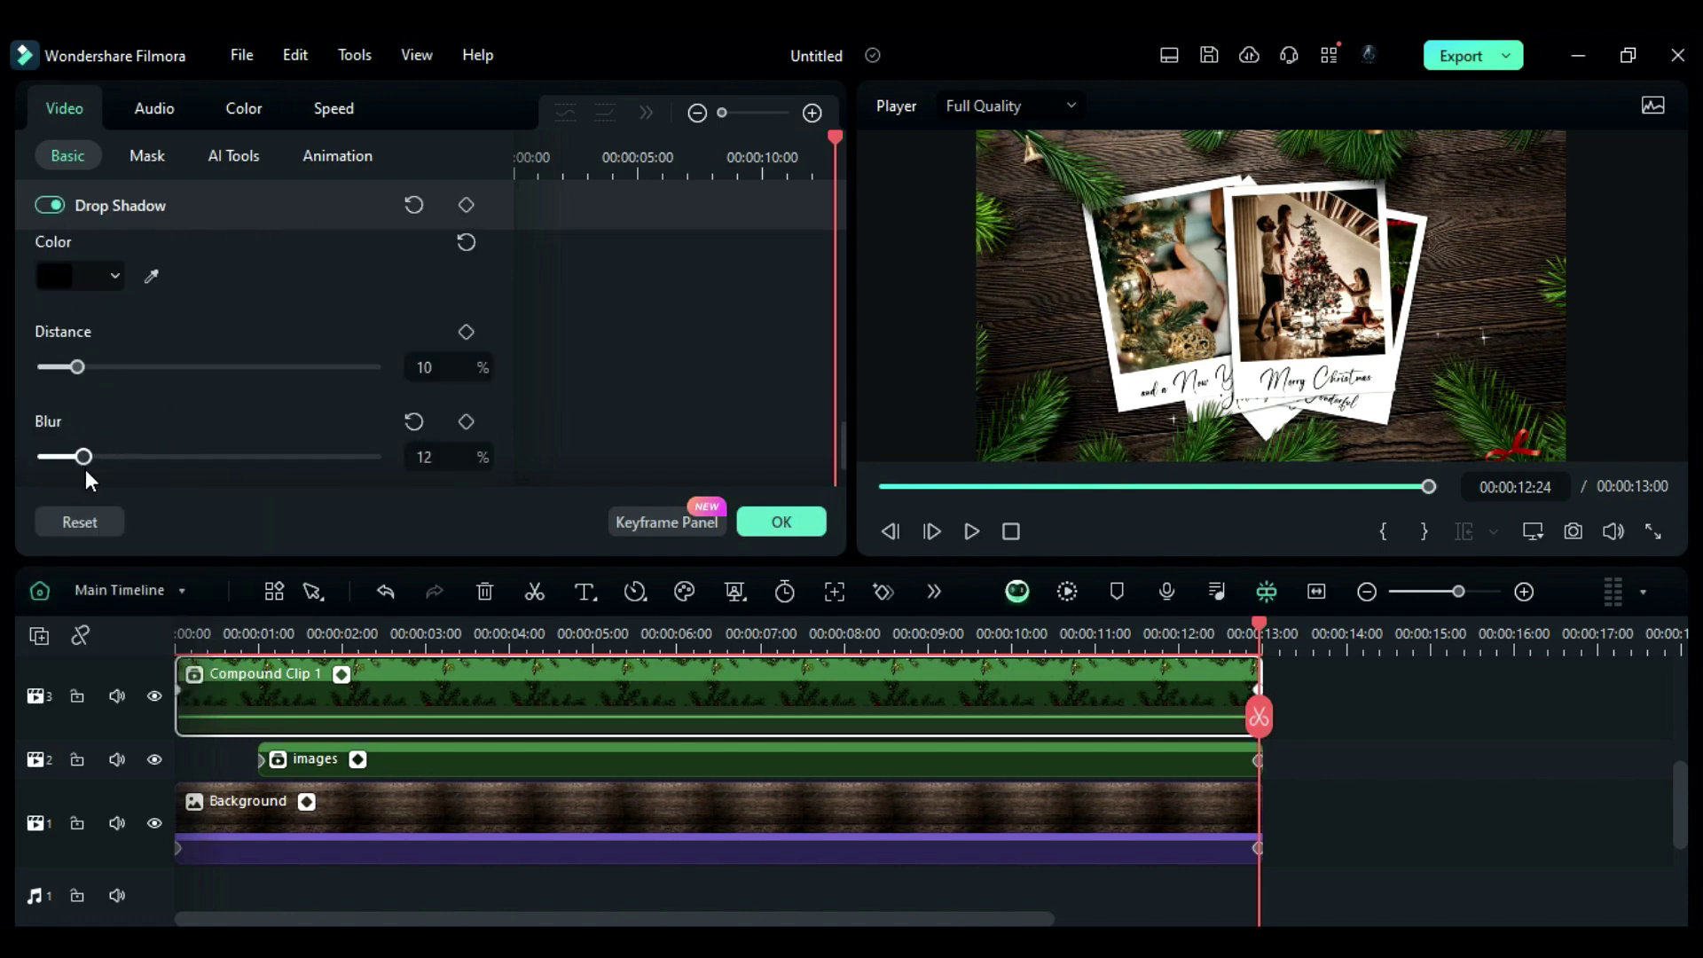
scroll(296, 470, "down", 1)
- Add BCC Fast Lens Blur on track 4 from the one-second mark
left_click(781, 522)
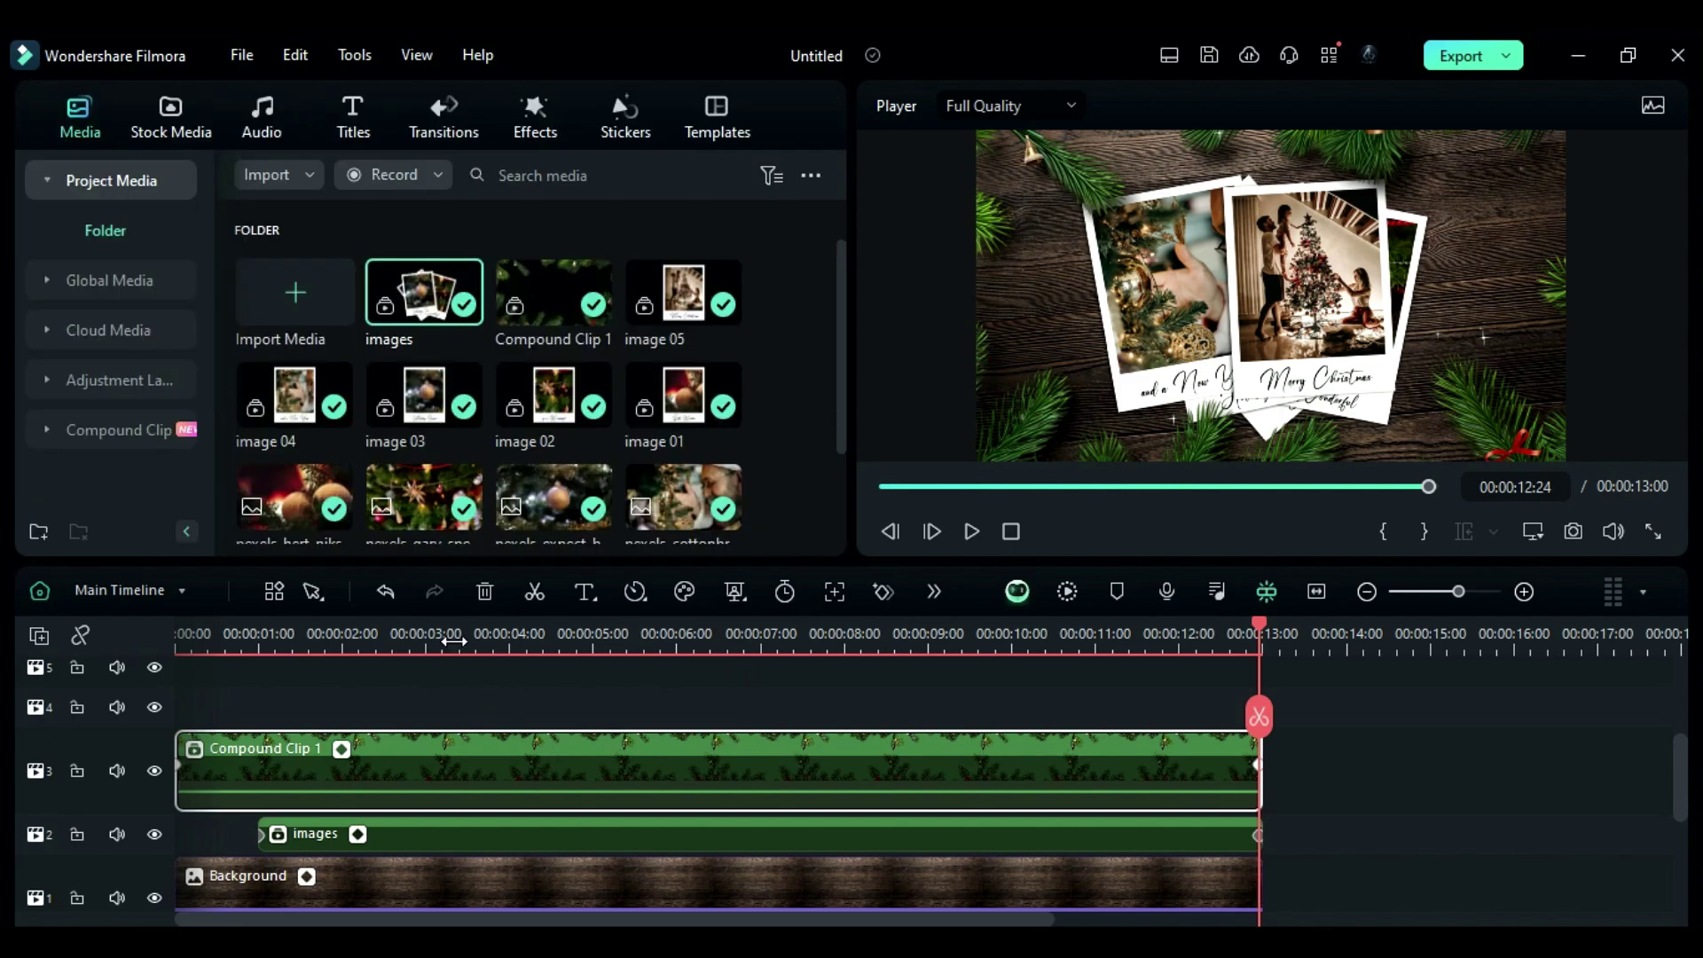
left_click(554, 122)
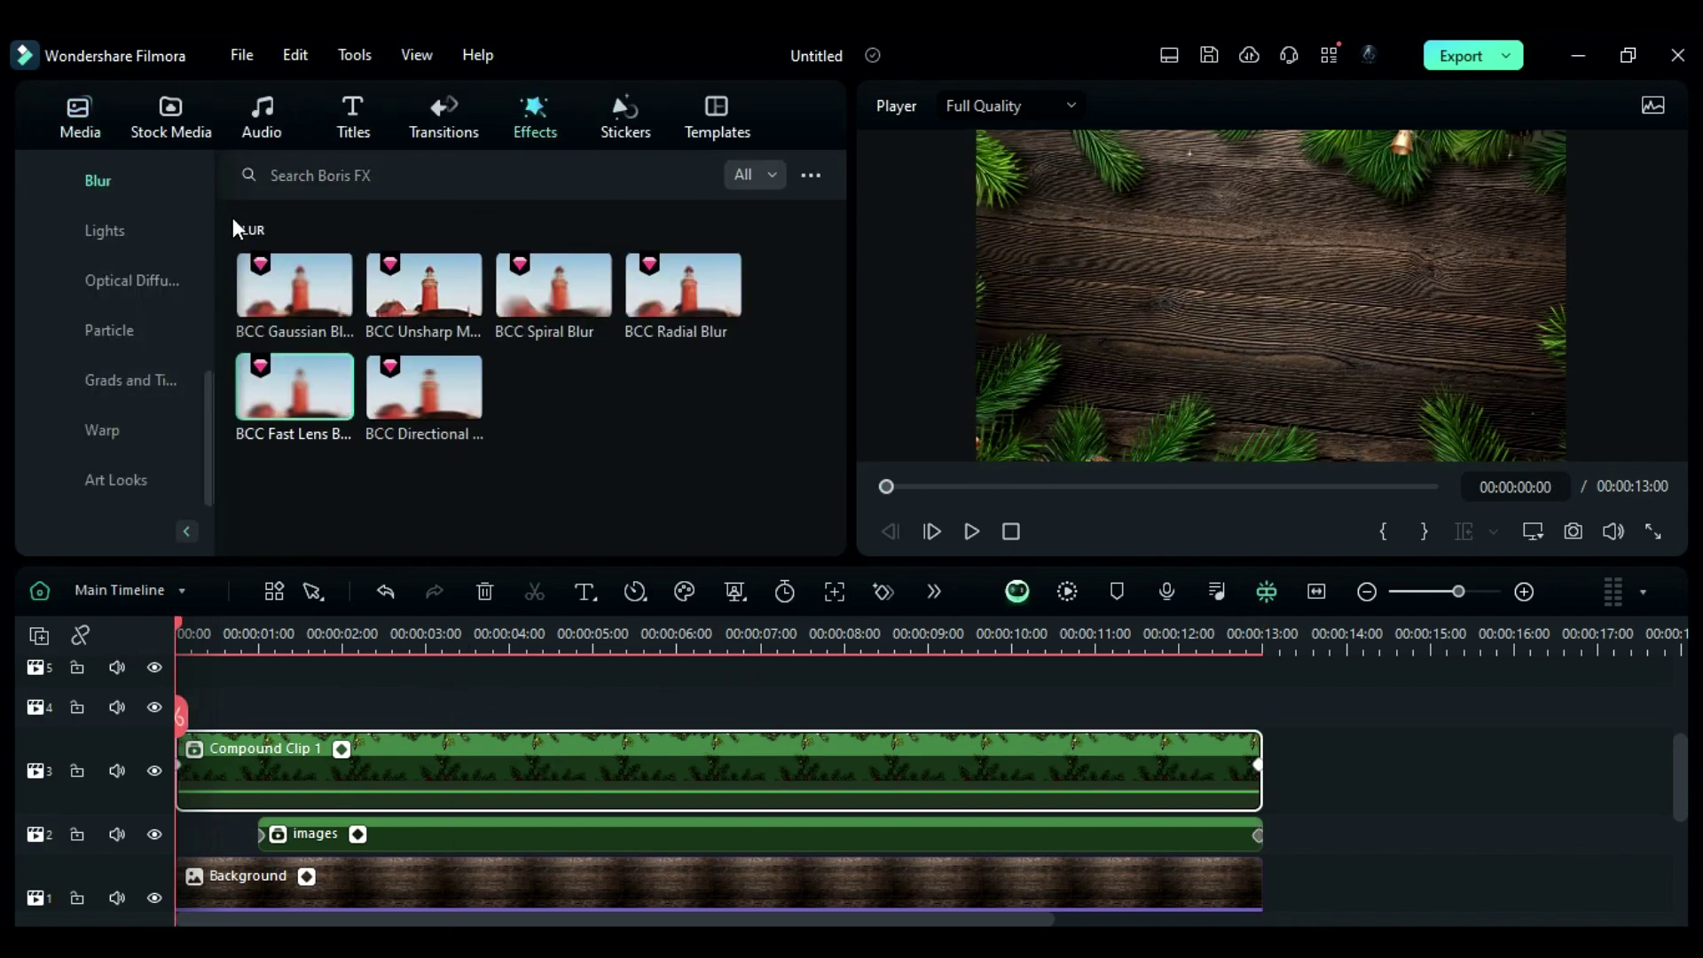
scroll(167, 293, "up", 3)
left_click(258, 625)
left_click_drag(270, 406, 1261, 707)
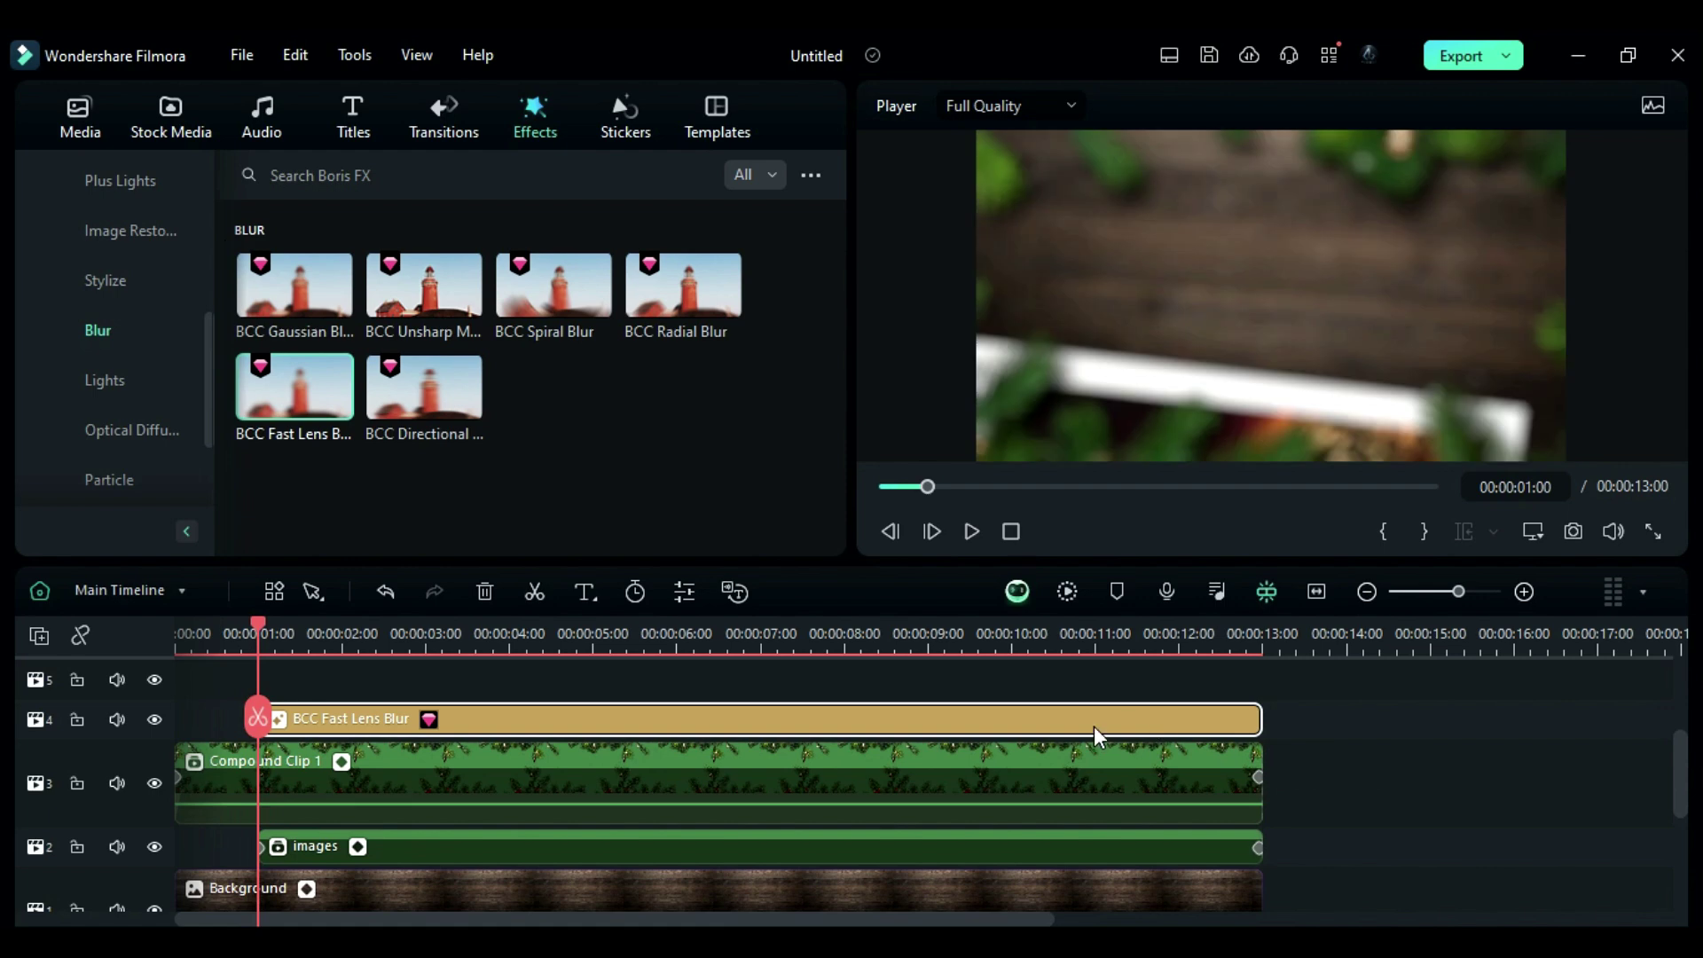
- Trace a closed custom freehand mask around the photos for the lens blur
double_click(1073, 721)
left_click(213, 210)
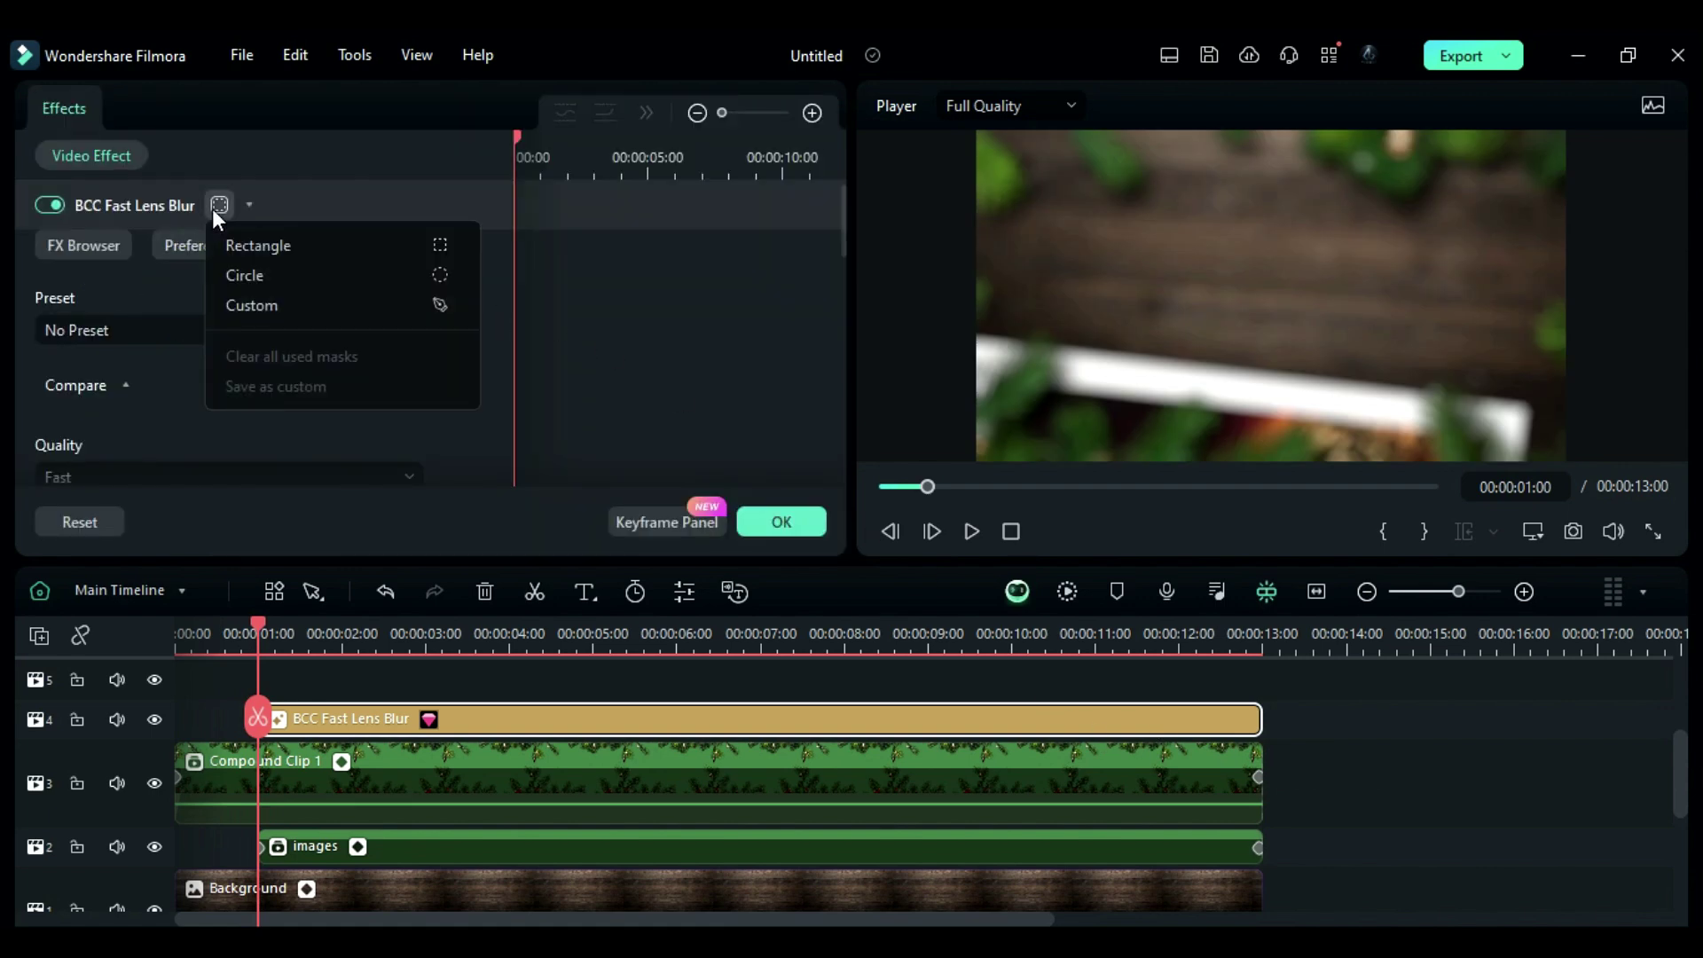
left_click(275, 296)
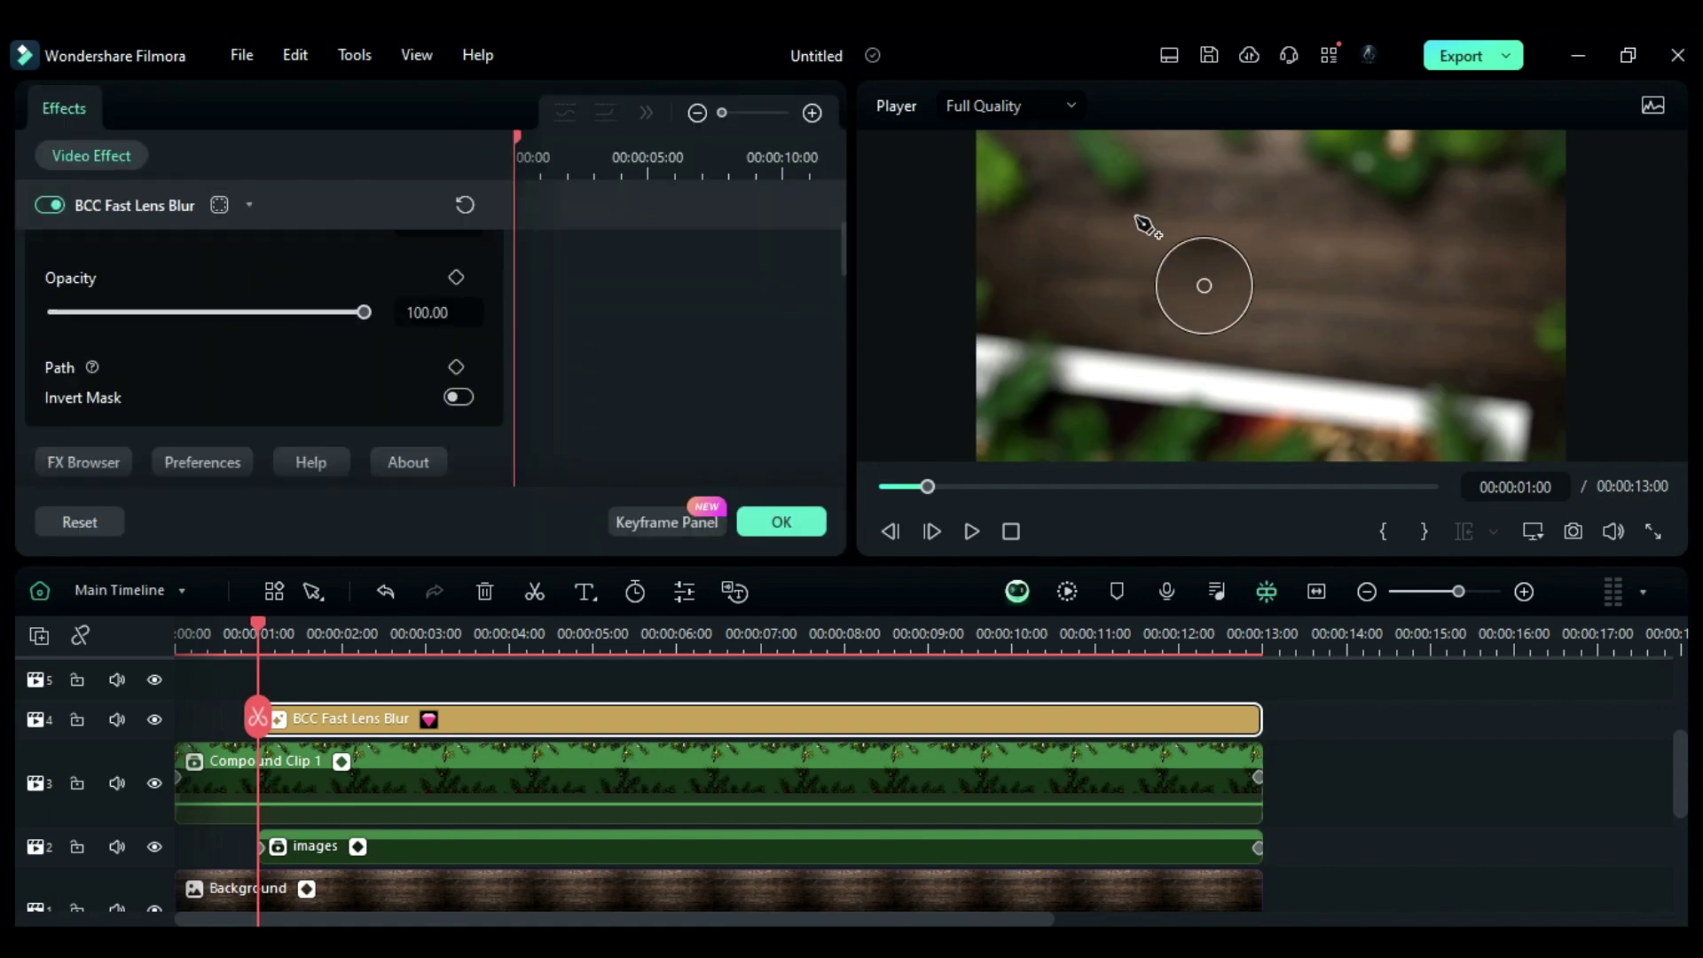
left_click(1229, 160)
left_click(1205, 158)
left_click(1181, 159)
left_click(1162, 160)
left_click(1157, 178)
left_click(1125, 203)
left_click(1075, 206)
left_click(1042, 225)
left_click(995, 243)
left_click(979, 260)
left_click(1006, 314)
left_click(1037, 331)
left_click(1065, 360)
left_click(1105, 399)
left_click(1120, 421)
left_click(1187, 442)
left_click(1262, 433)
left_click(1315, 416)
left_click(1390, 431)
left_click(1423, 429)
left_click(1499, 369)
left_click(1525, 325)
left_click(1553, 293)
left_click(1534, 194)
left_click(1445, 177)
left_click(1402, 186)
left_click(1315, 156)
left_click(1270, 156)
left_click(1230, 160)
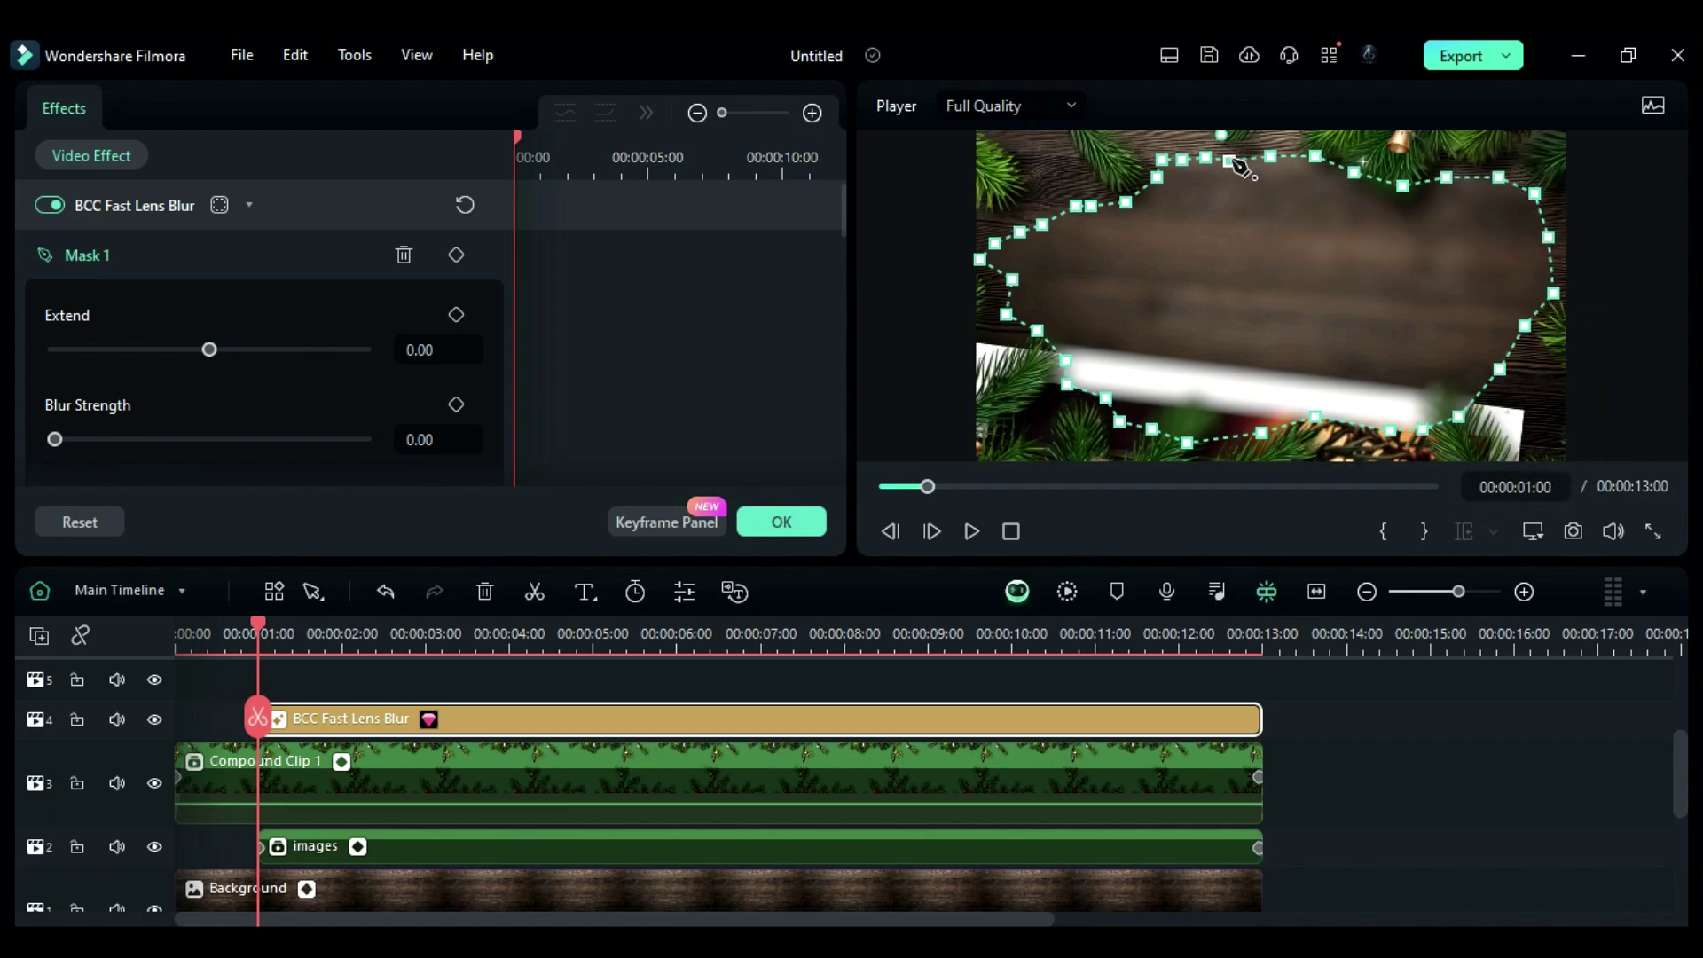
- Invert the mask so the edges blur, with blur strength 40.73 and Iris Scale 3
scroll(215, 376, "down", 3)
left_click(456, 392)
scroll(55, 290, "up", 1)
left_click_drag(138, 289, 184, 289)
scroll(211, 324, "down", 5)
left_click(446, 338)
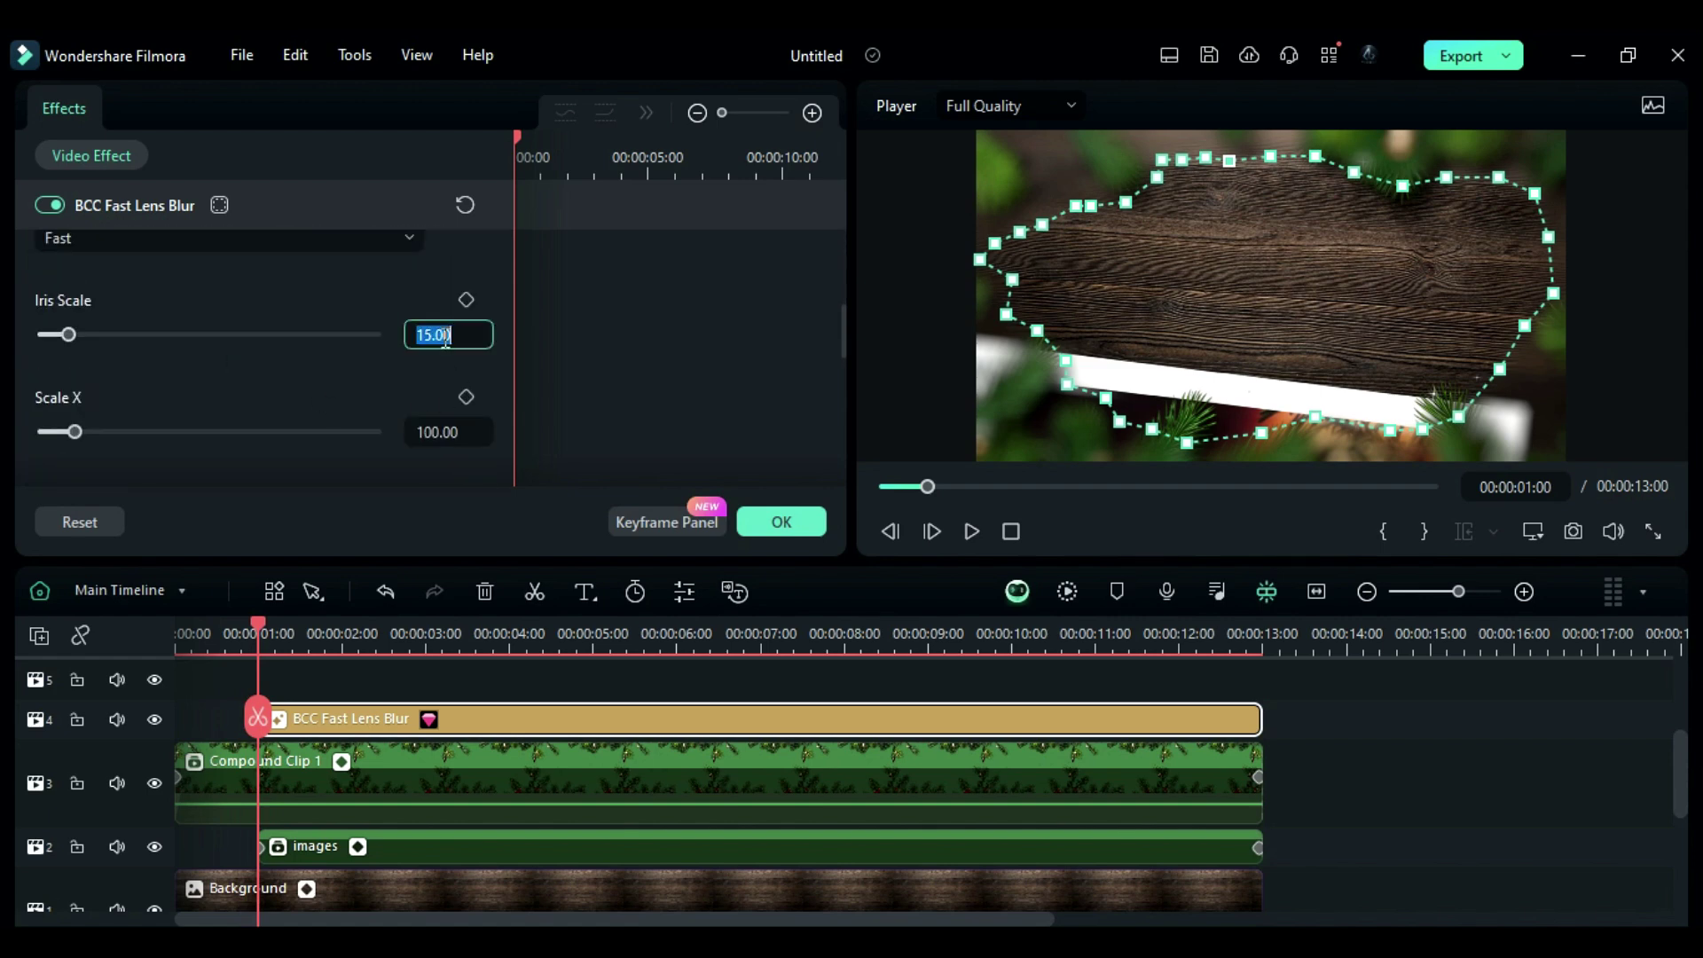
type("5")
key("Return")
type("3")
key("Return")
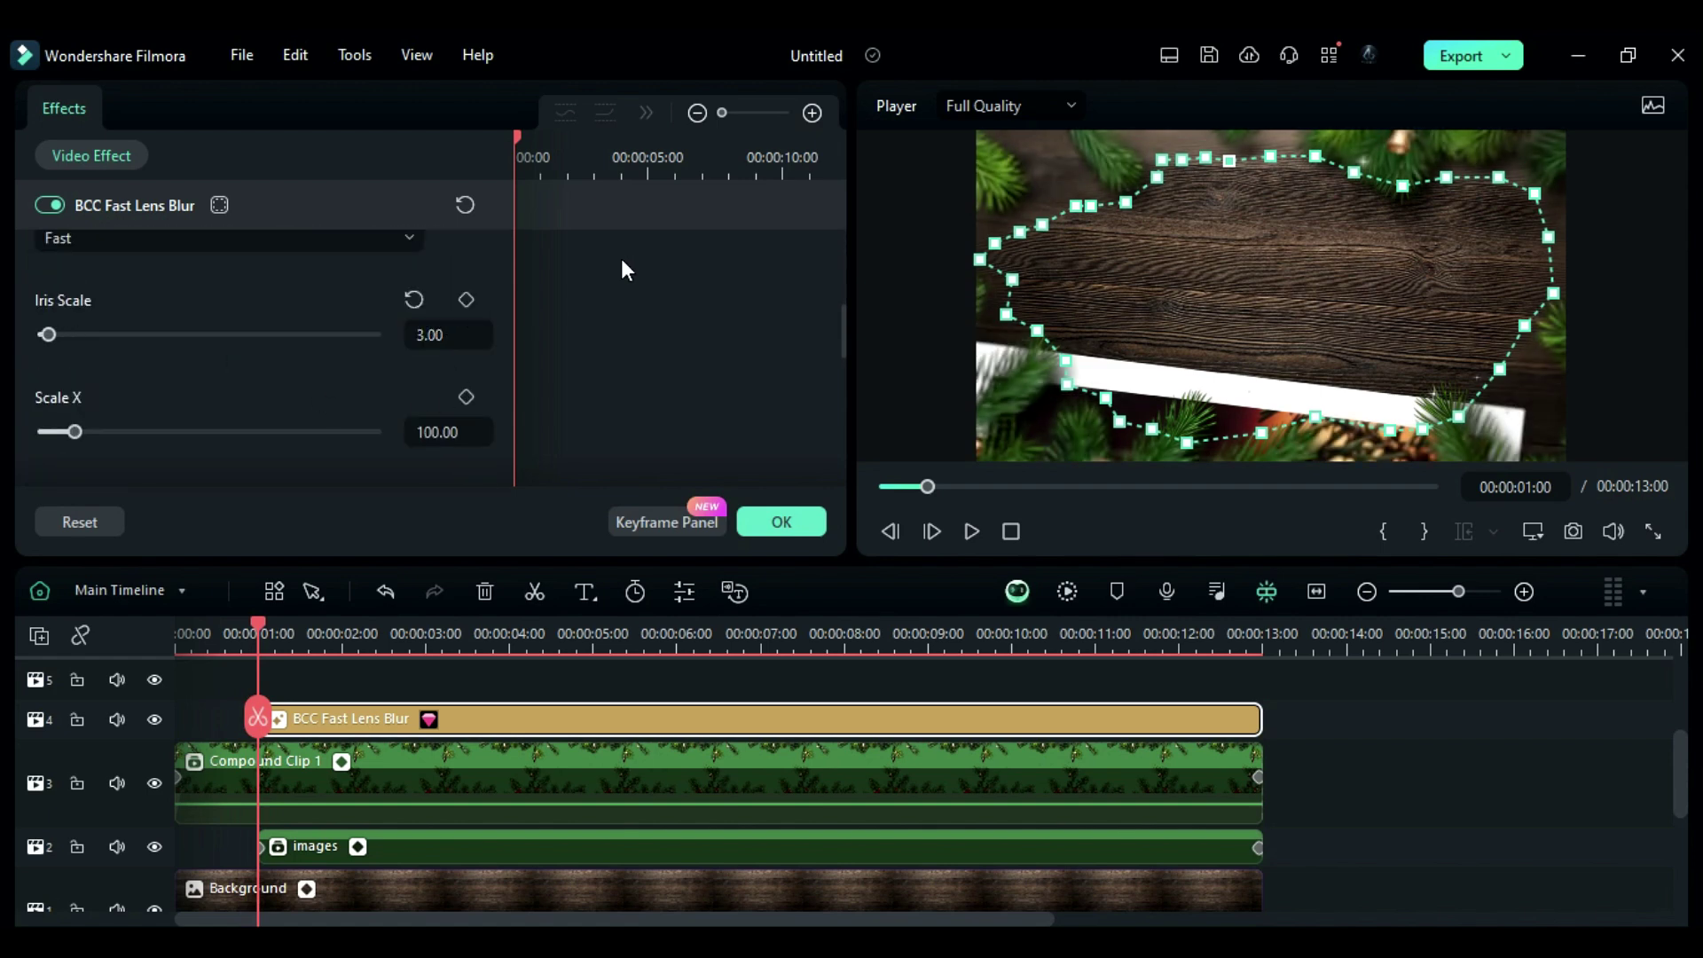
- Pull several mask points outward, increase the mask's Extend, and confirm the blur
left_click_drag(1156, 178, 1088, 172)
left_click_drag(1037, 331, 1036, 401)
left_click_drag(1402, 182, 1403, 156)
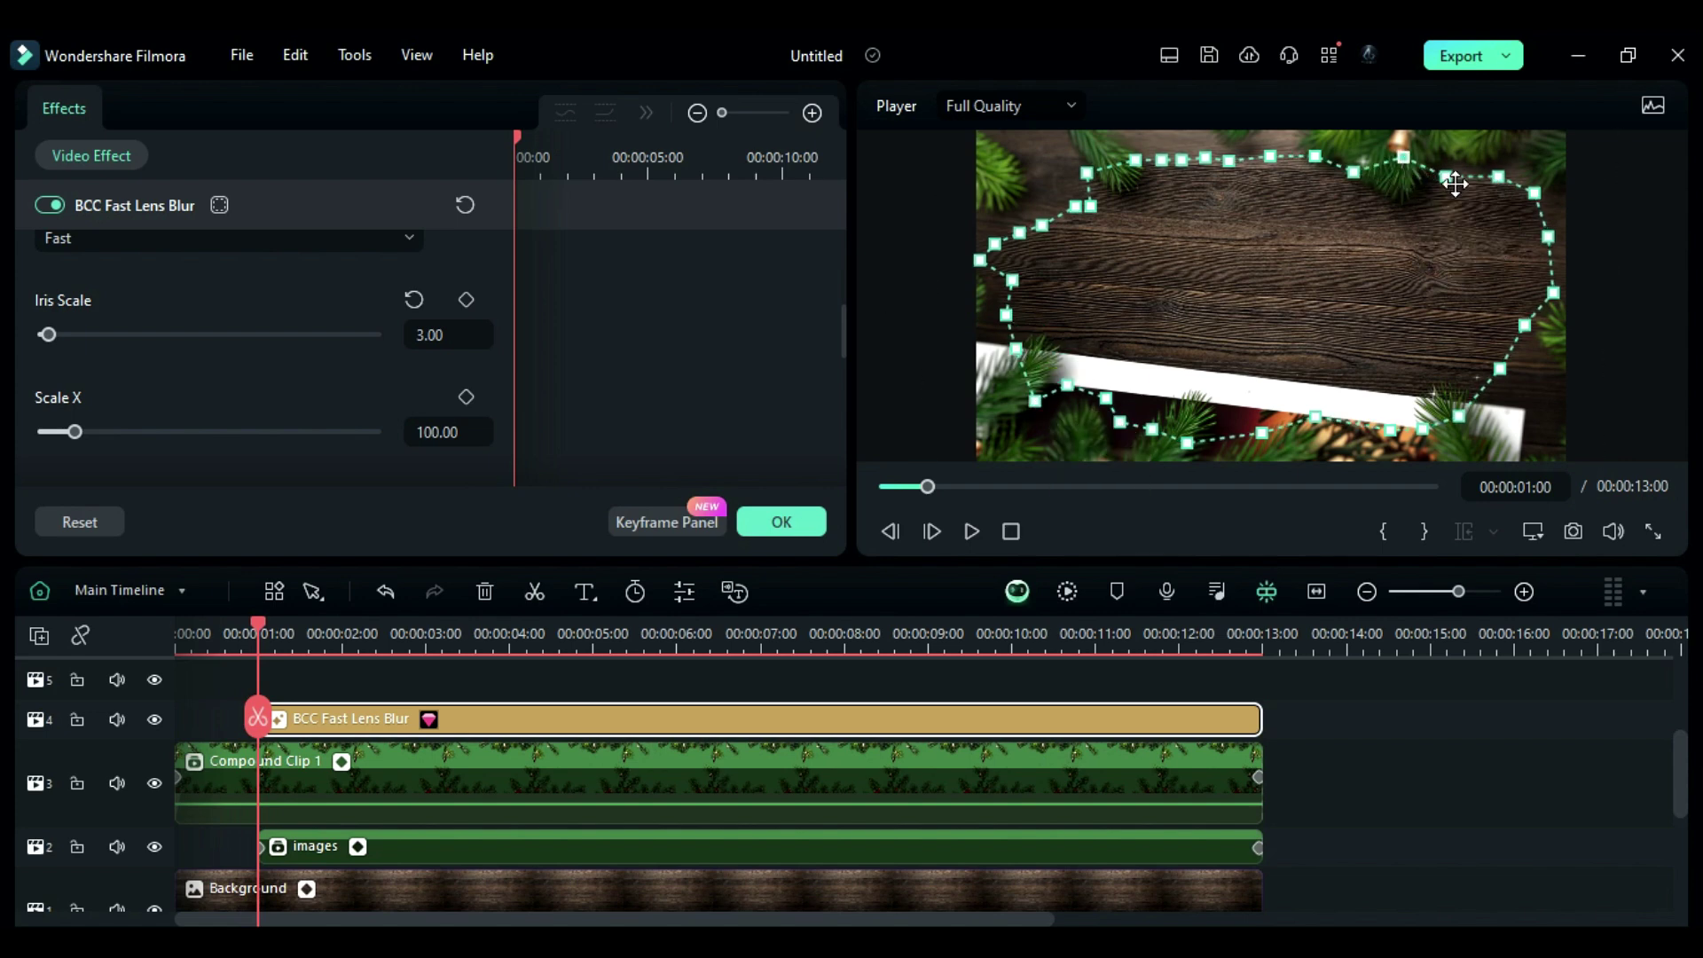
left_click_drag(1461, 419, 1464, 433)
scroll(323, 349, "down", 5)
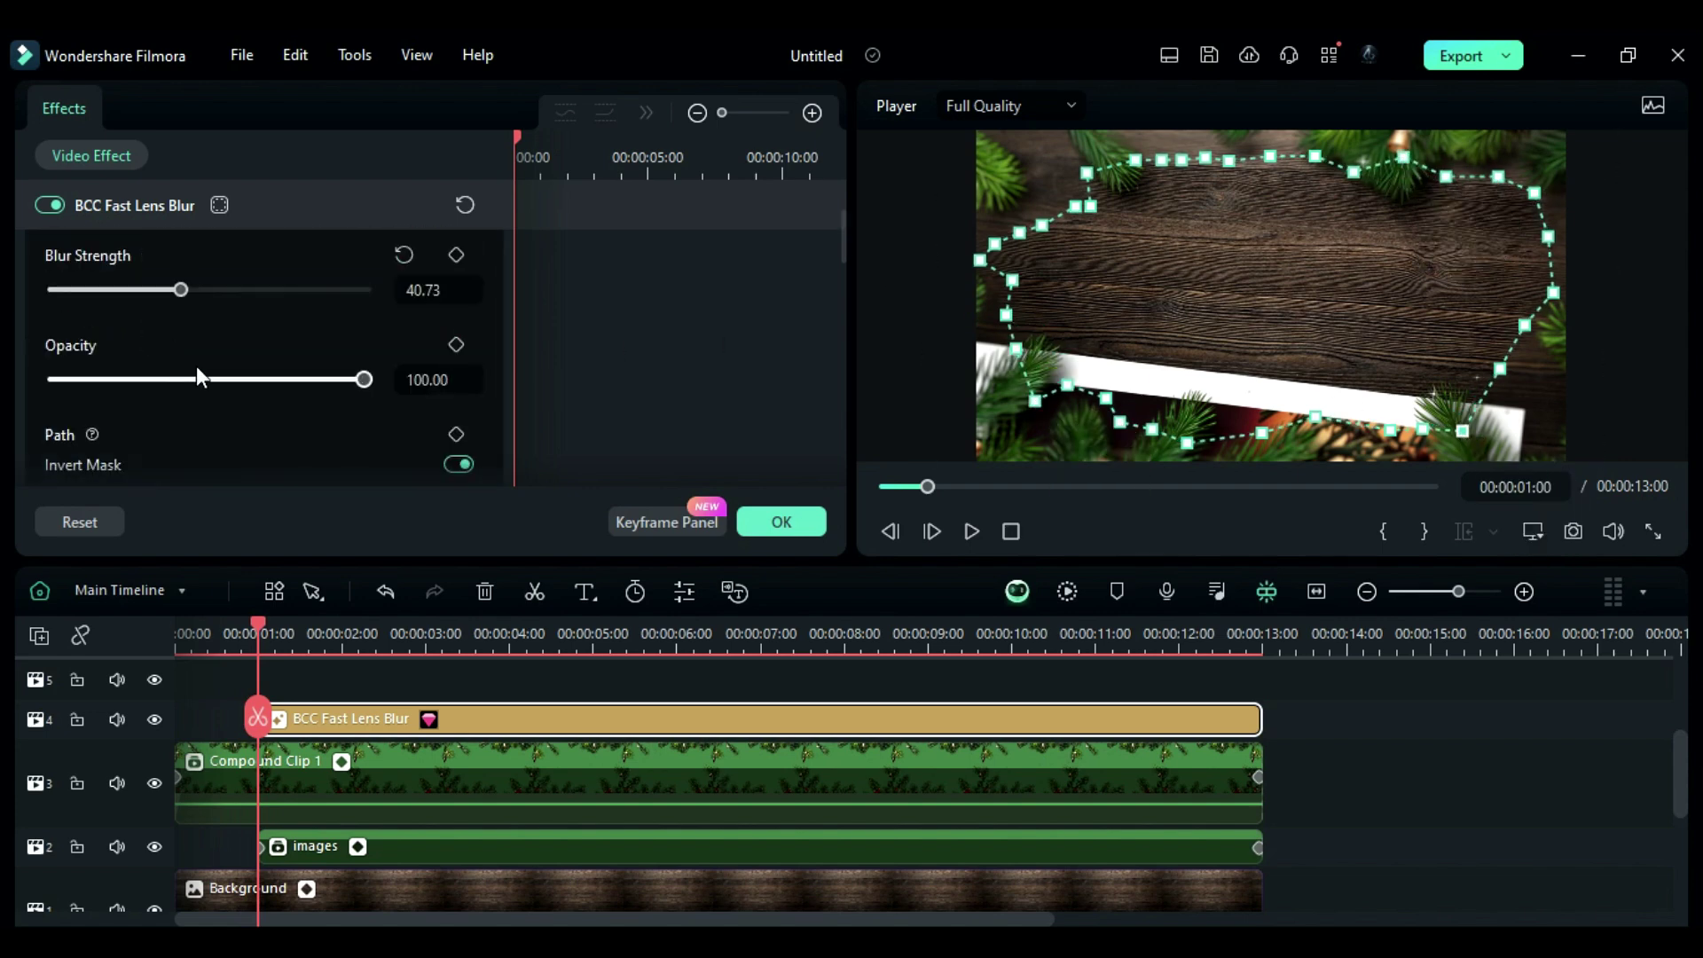
left_click(195, 350)
left_click_drag(195, 349, 242, 350)
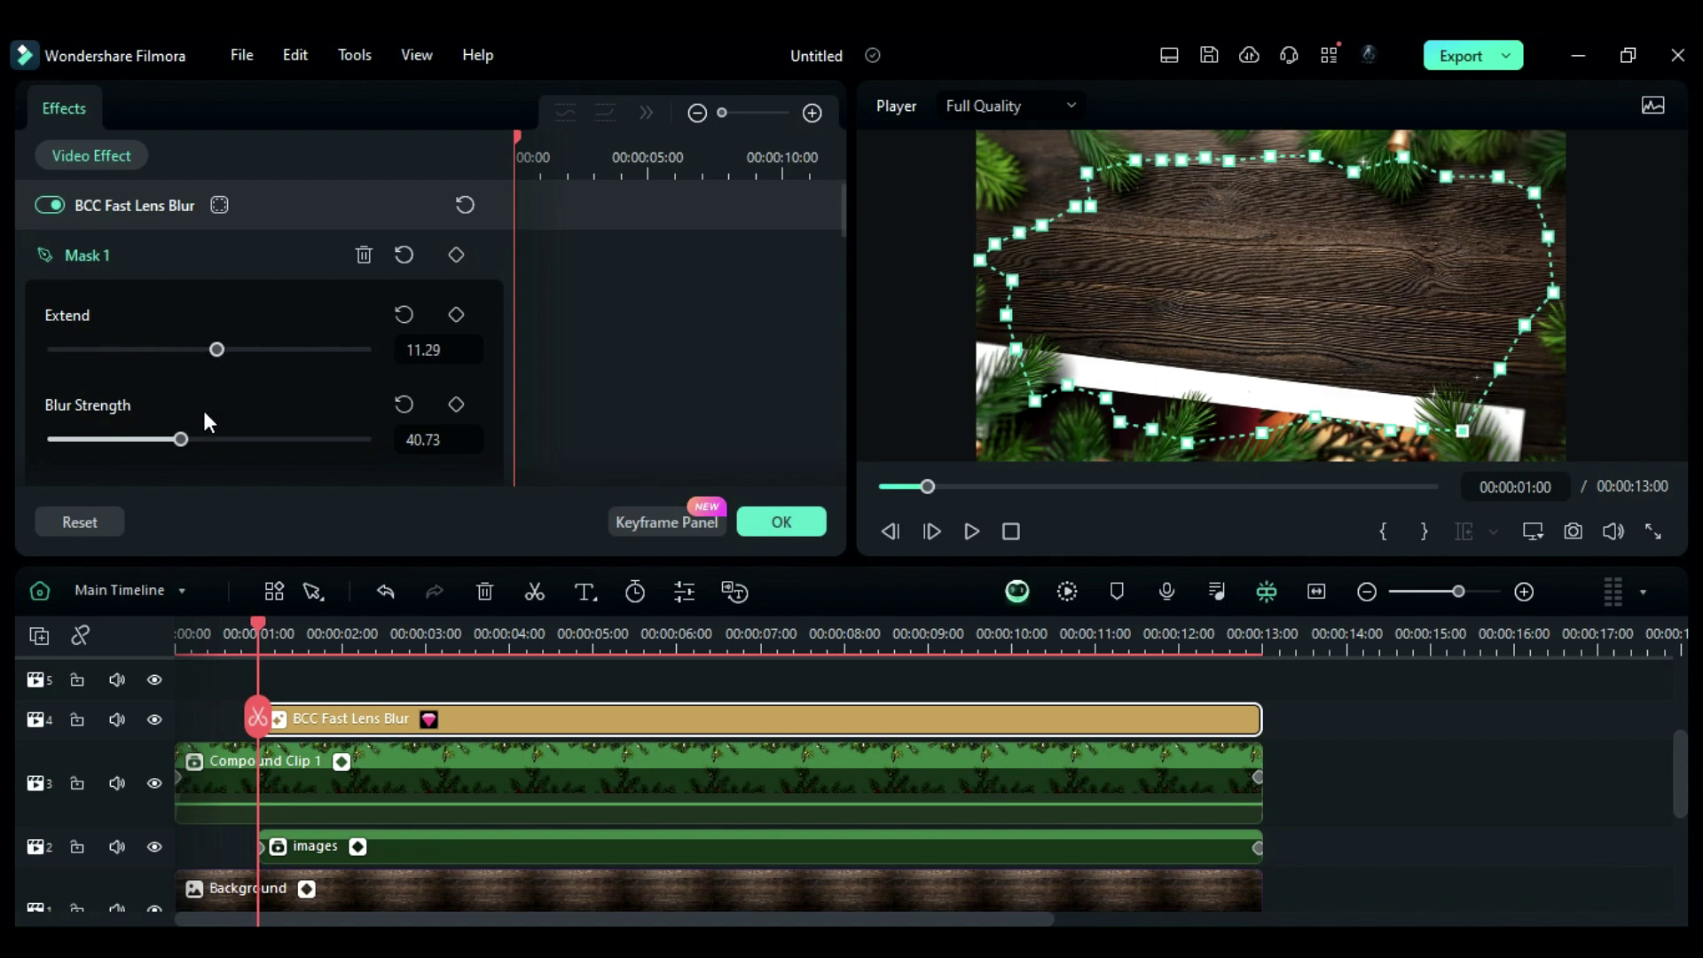
left_click(781, 521)
left_click(302, 176)
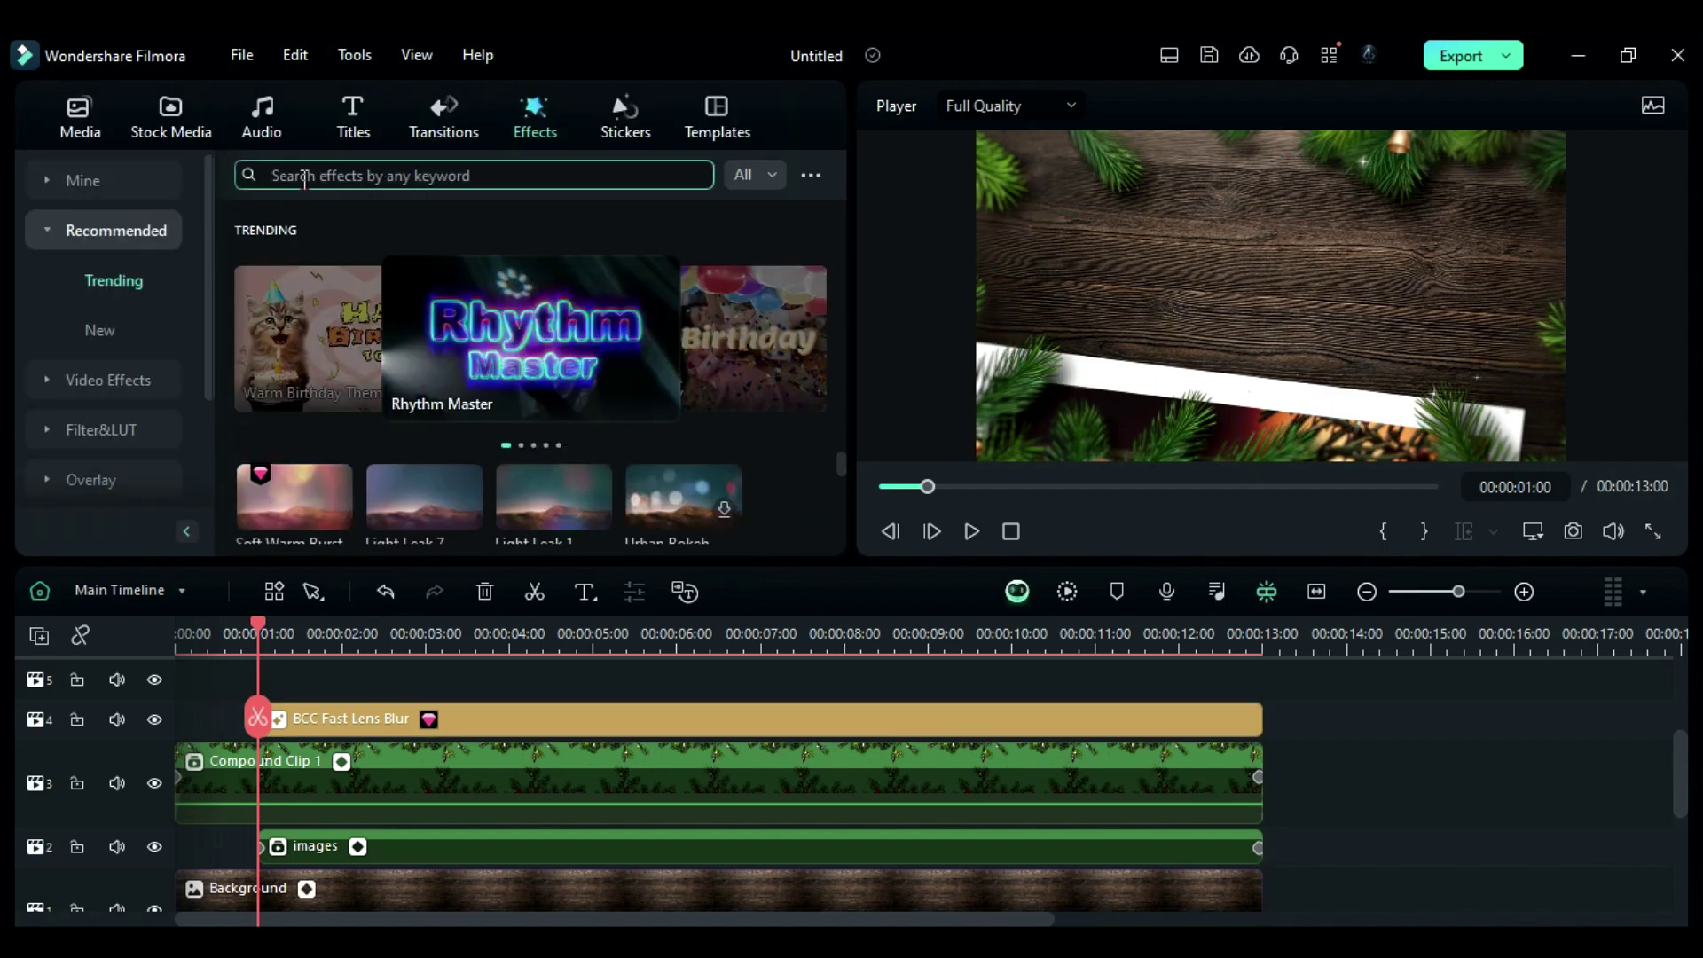
- Add a 'light leak' overlay and stretch it across the slideshow
type("light leak")
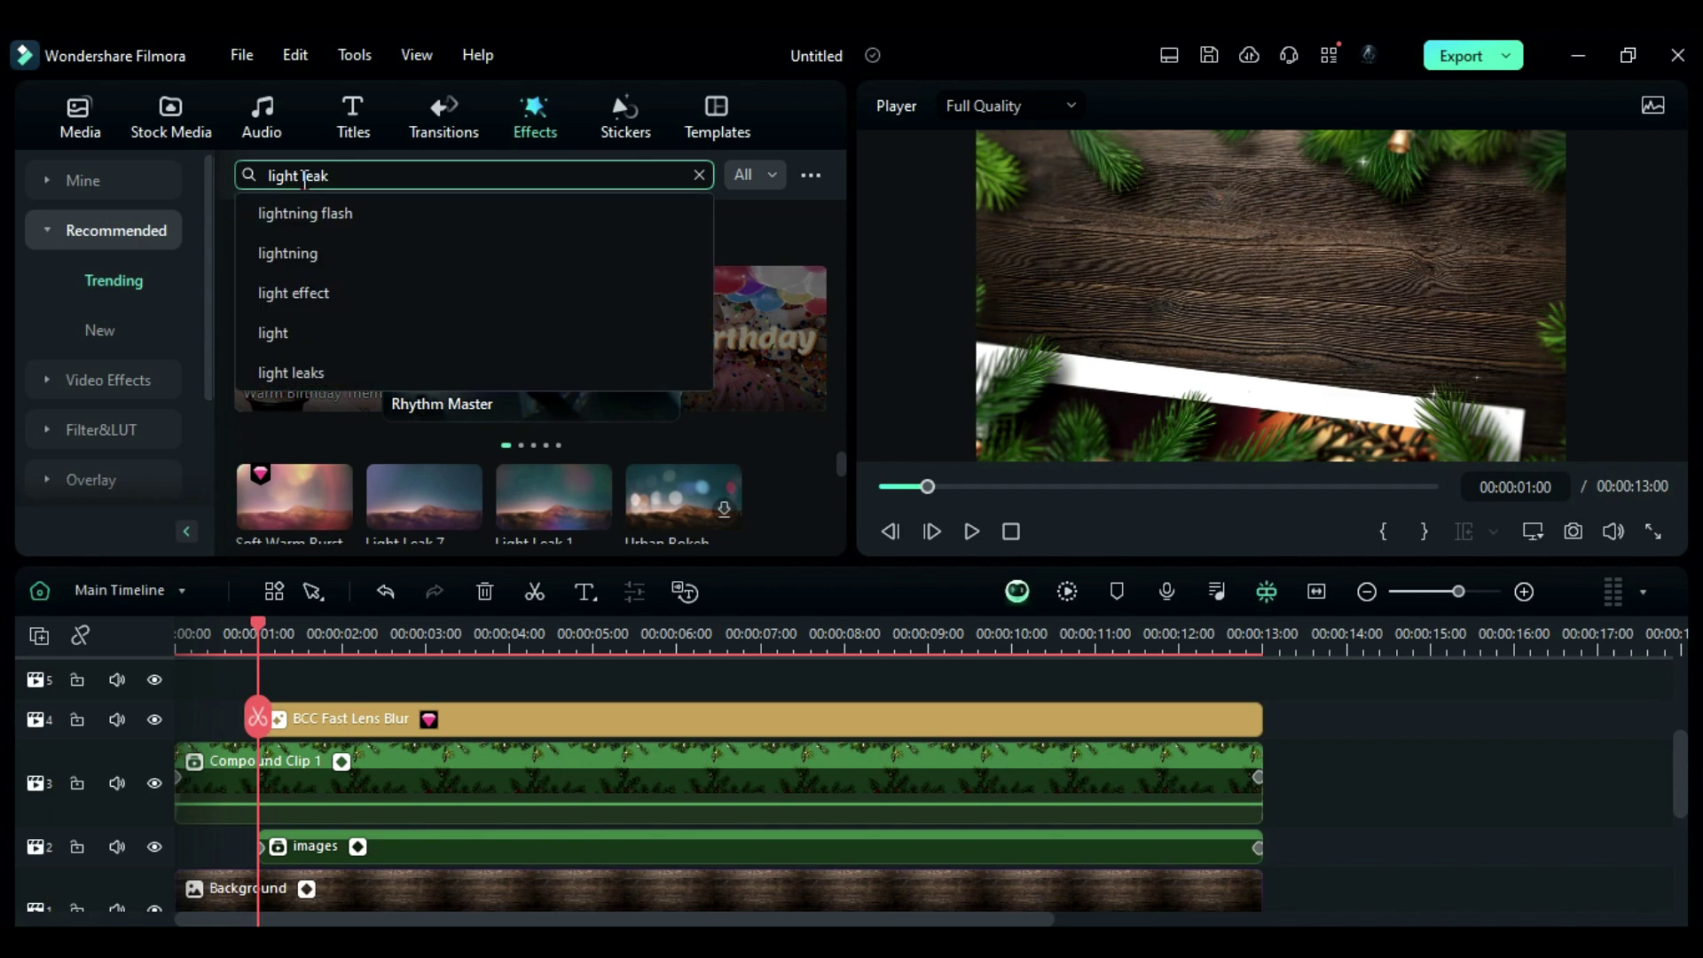
key("Return")
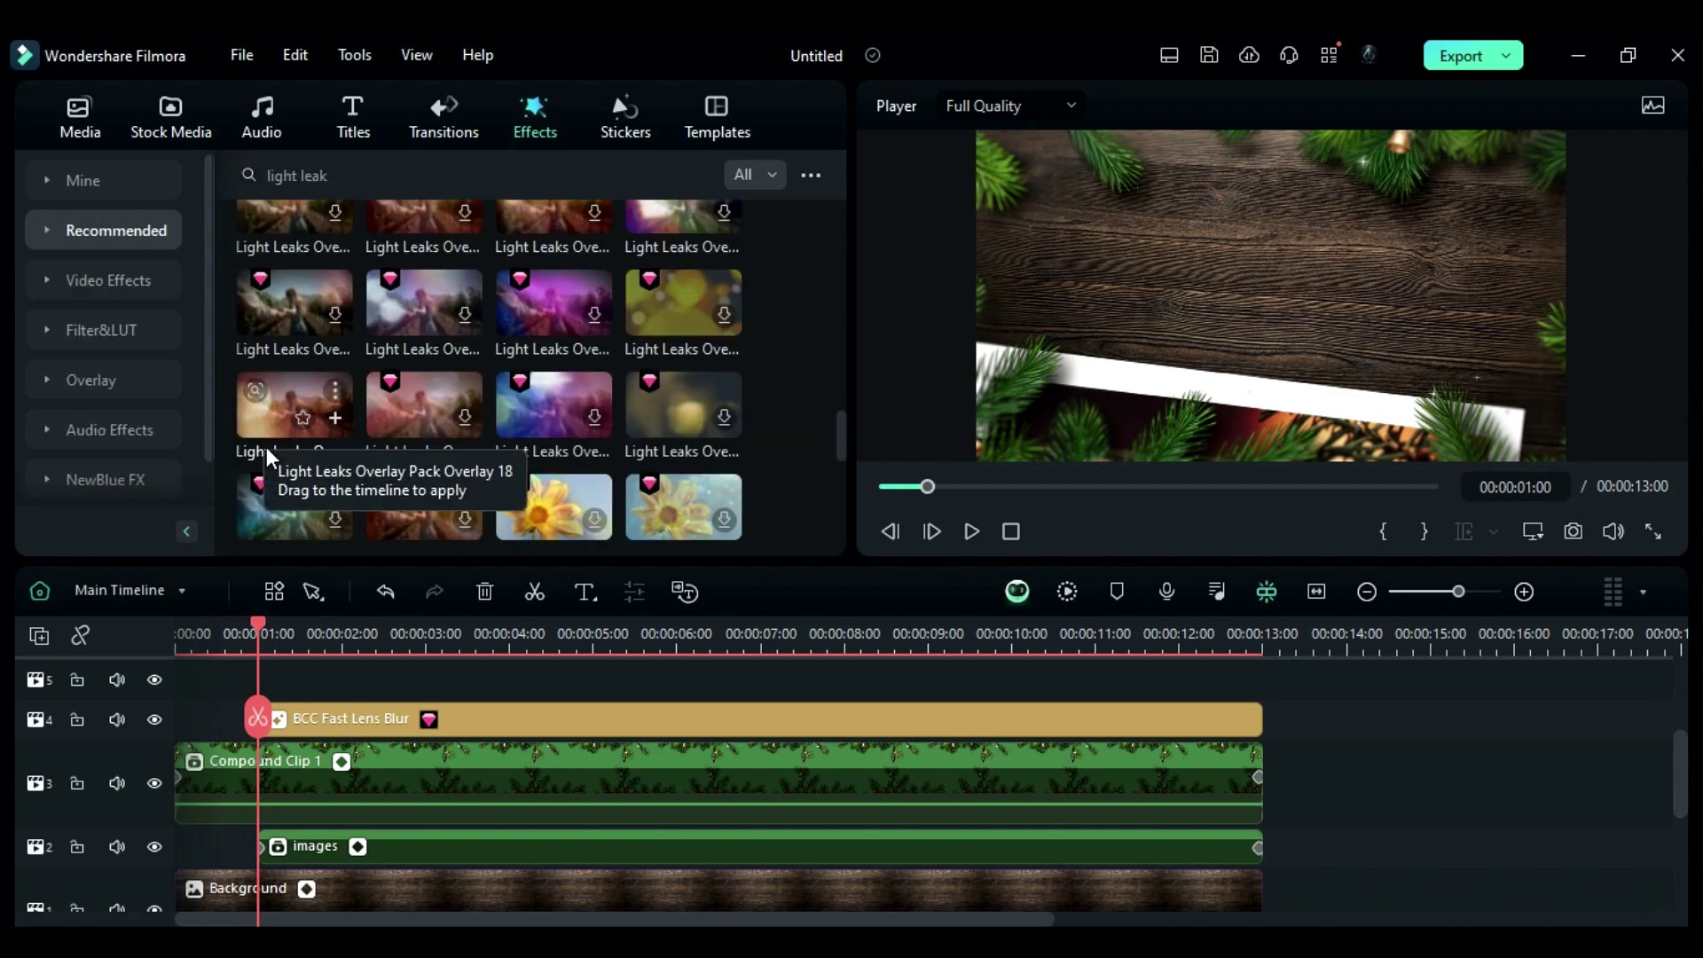
left_click_drag(266, 447, 182, 690)
left_click_drag(589, 691, 1261, 683)
left_click(1262, 747)
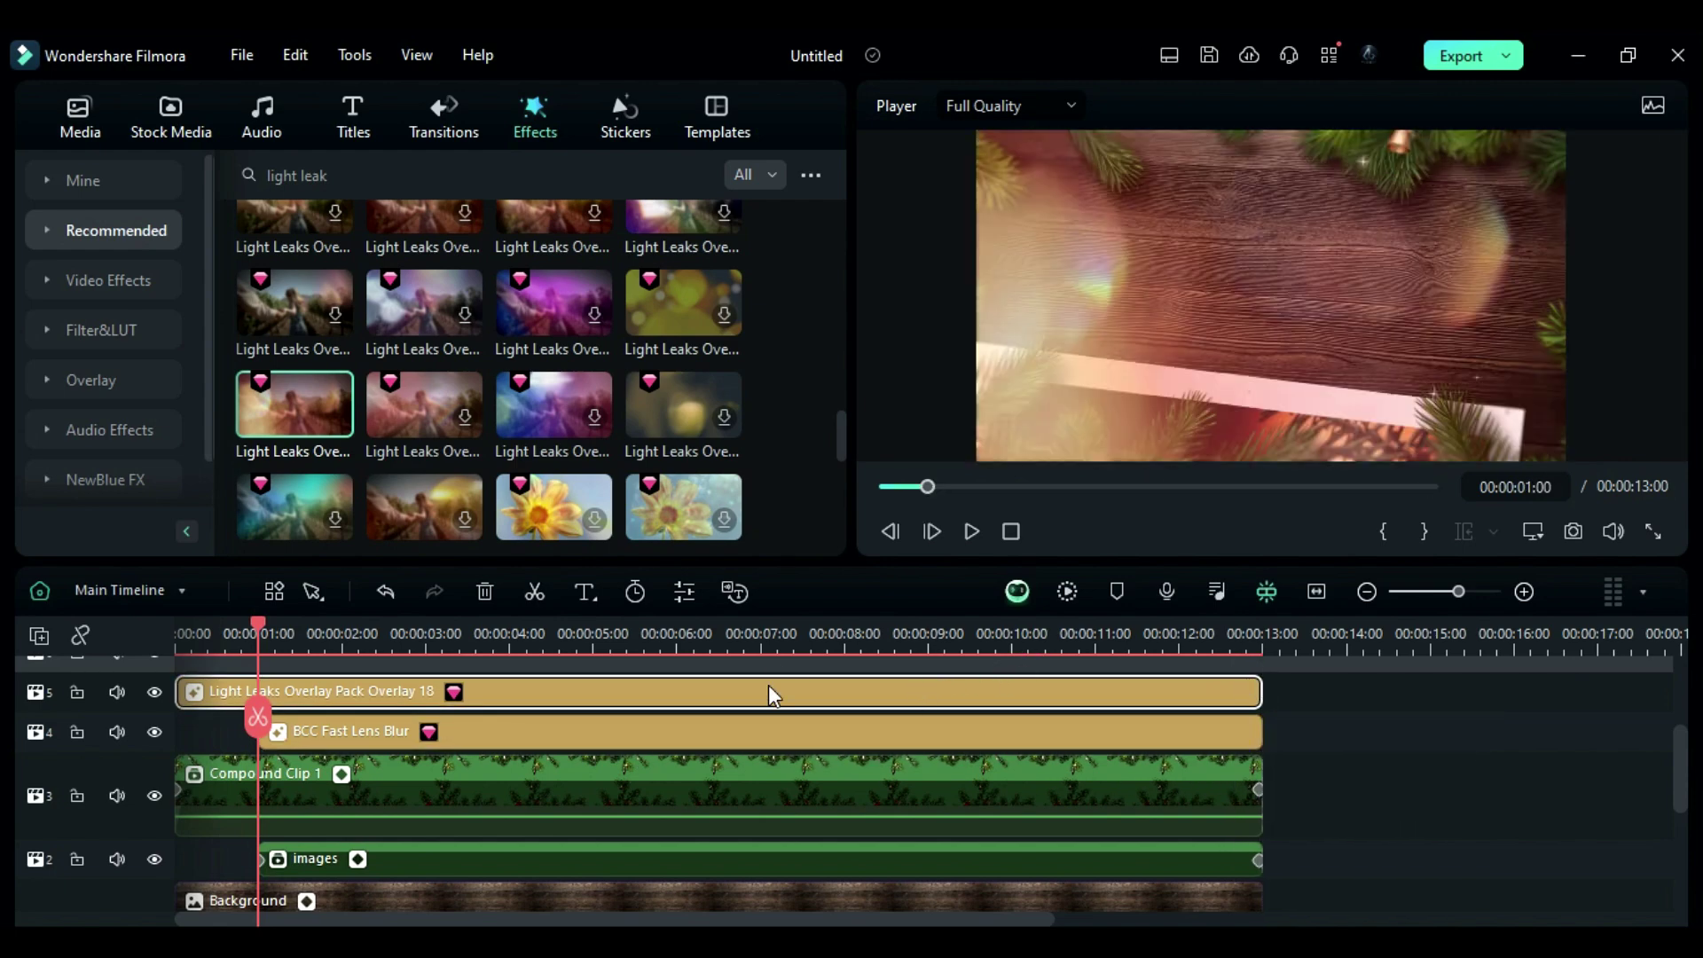
- Make the overlay a compound clip named 'light leak', enlarge its vertical scale, and use Screen blend
right_click(768, 685)
left_click(875, 236)
type("light leak")
key("Return")
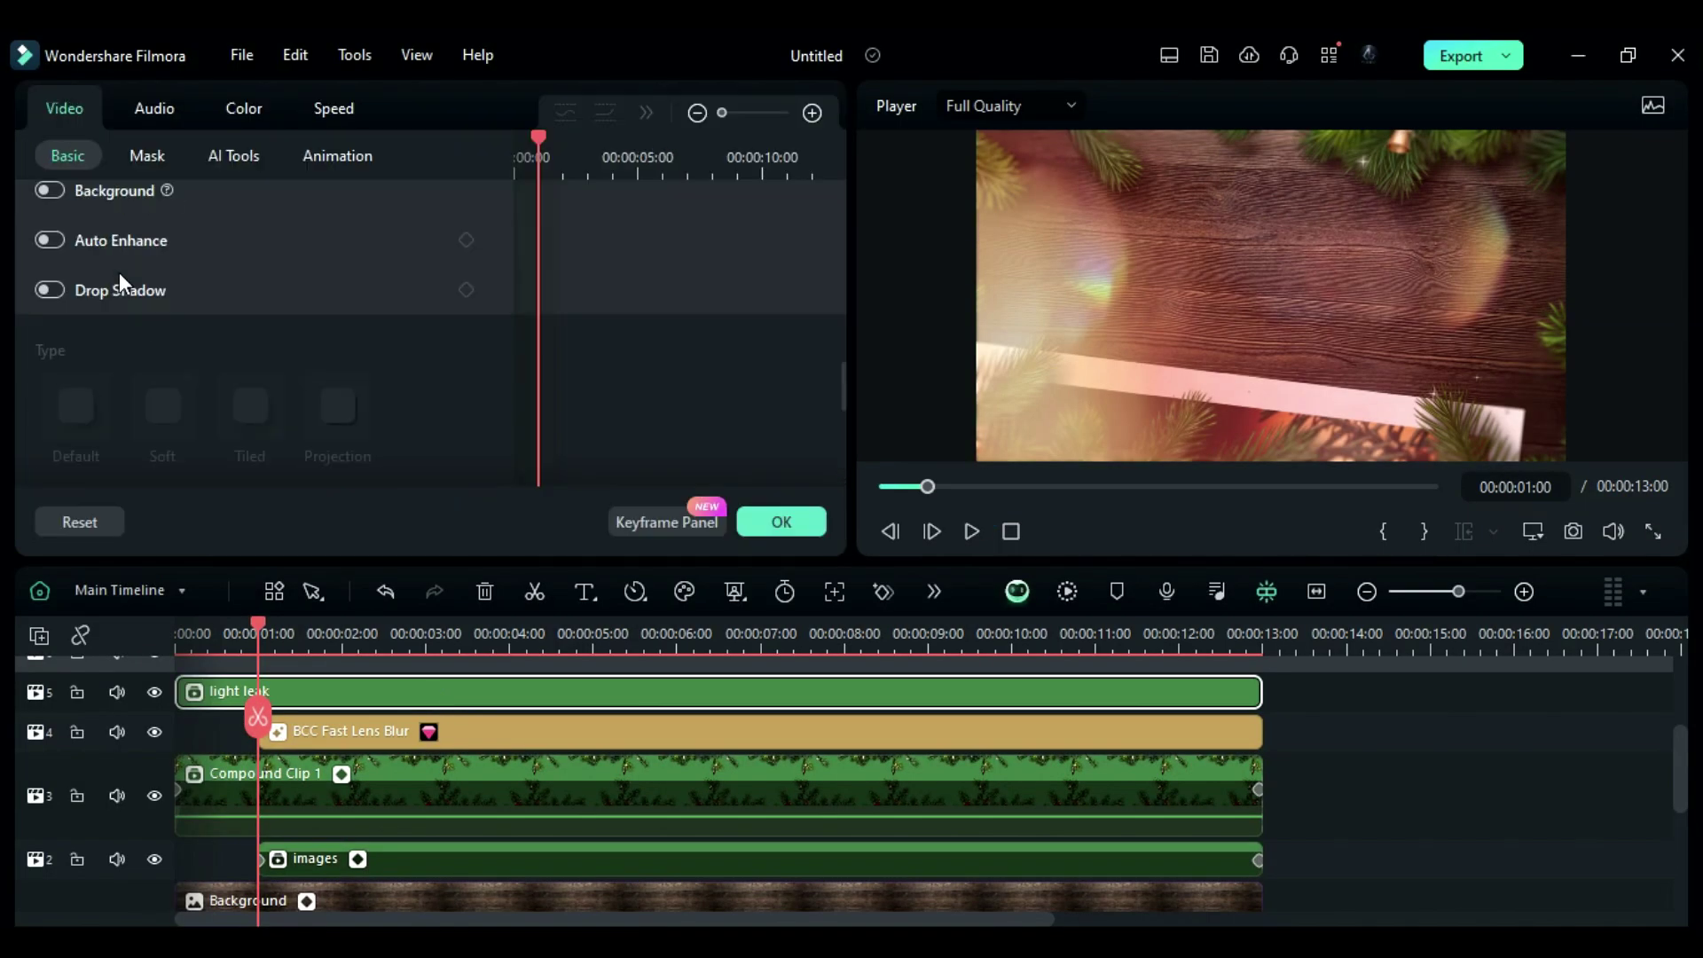
left_click_drag(379, 344, 417, 344)
scroll(172, 422, "down", 4)
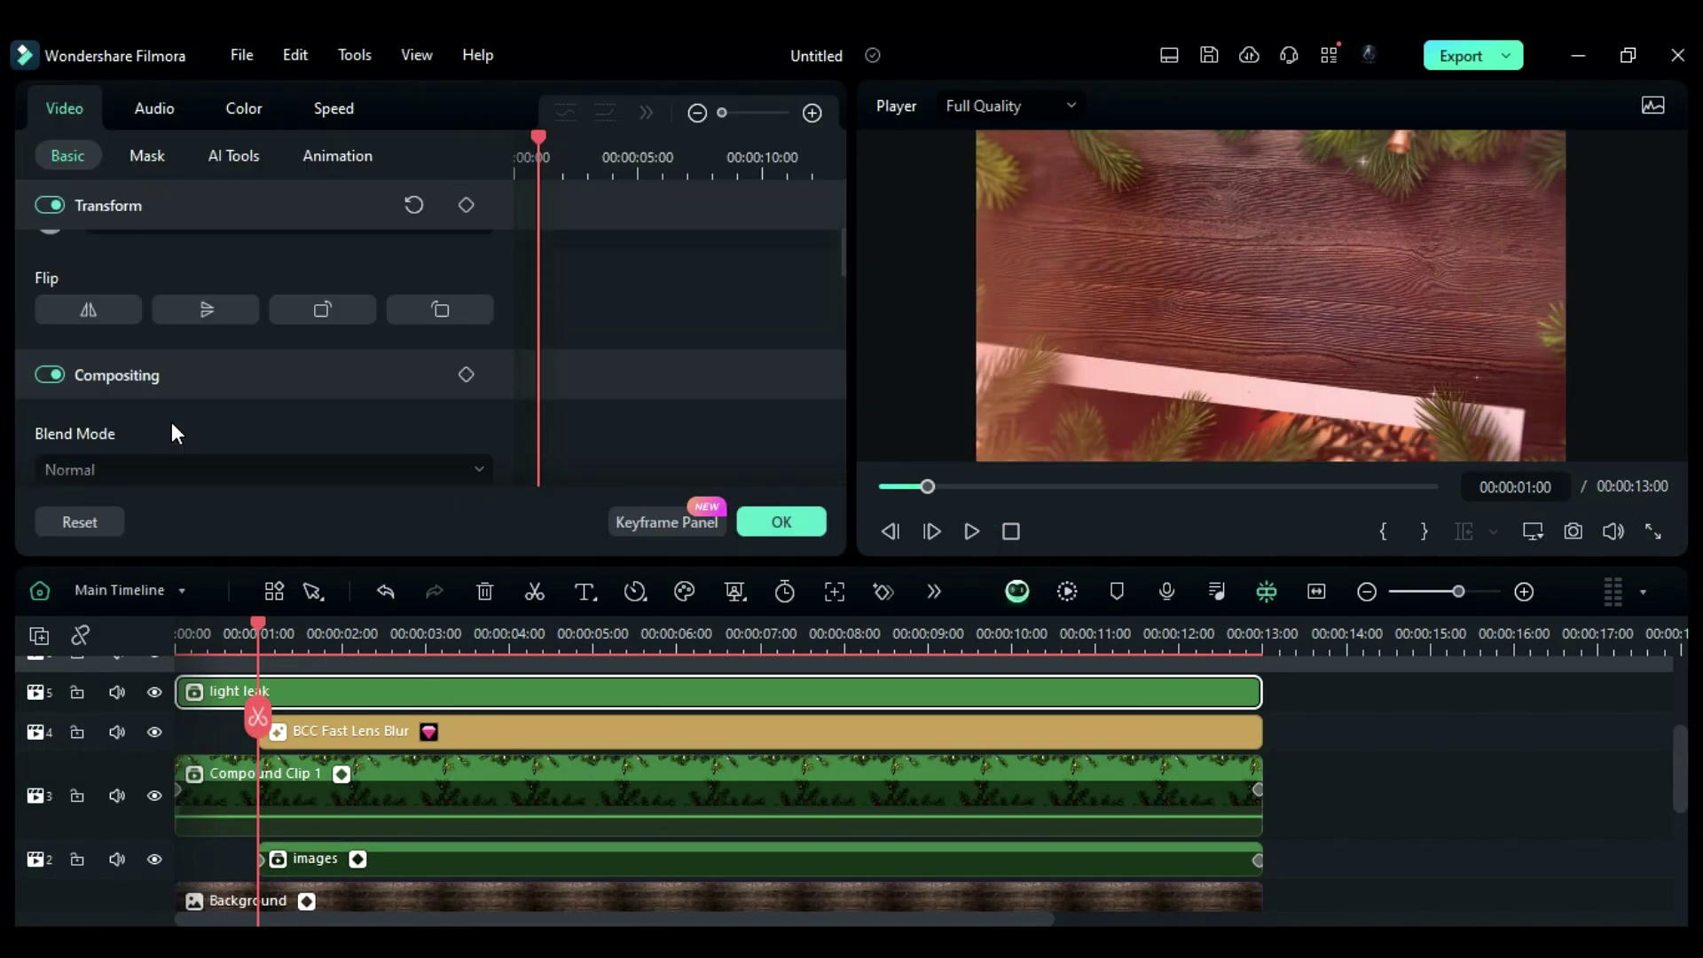
left_click(178, 399)
left_click(111, 689)
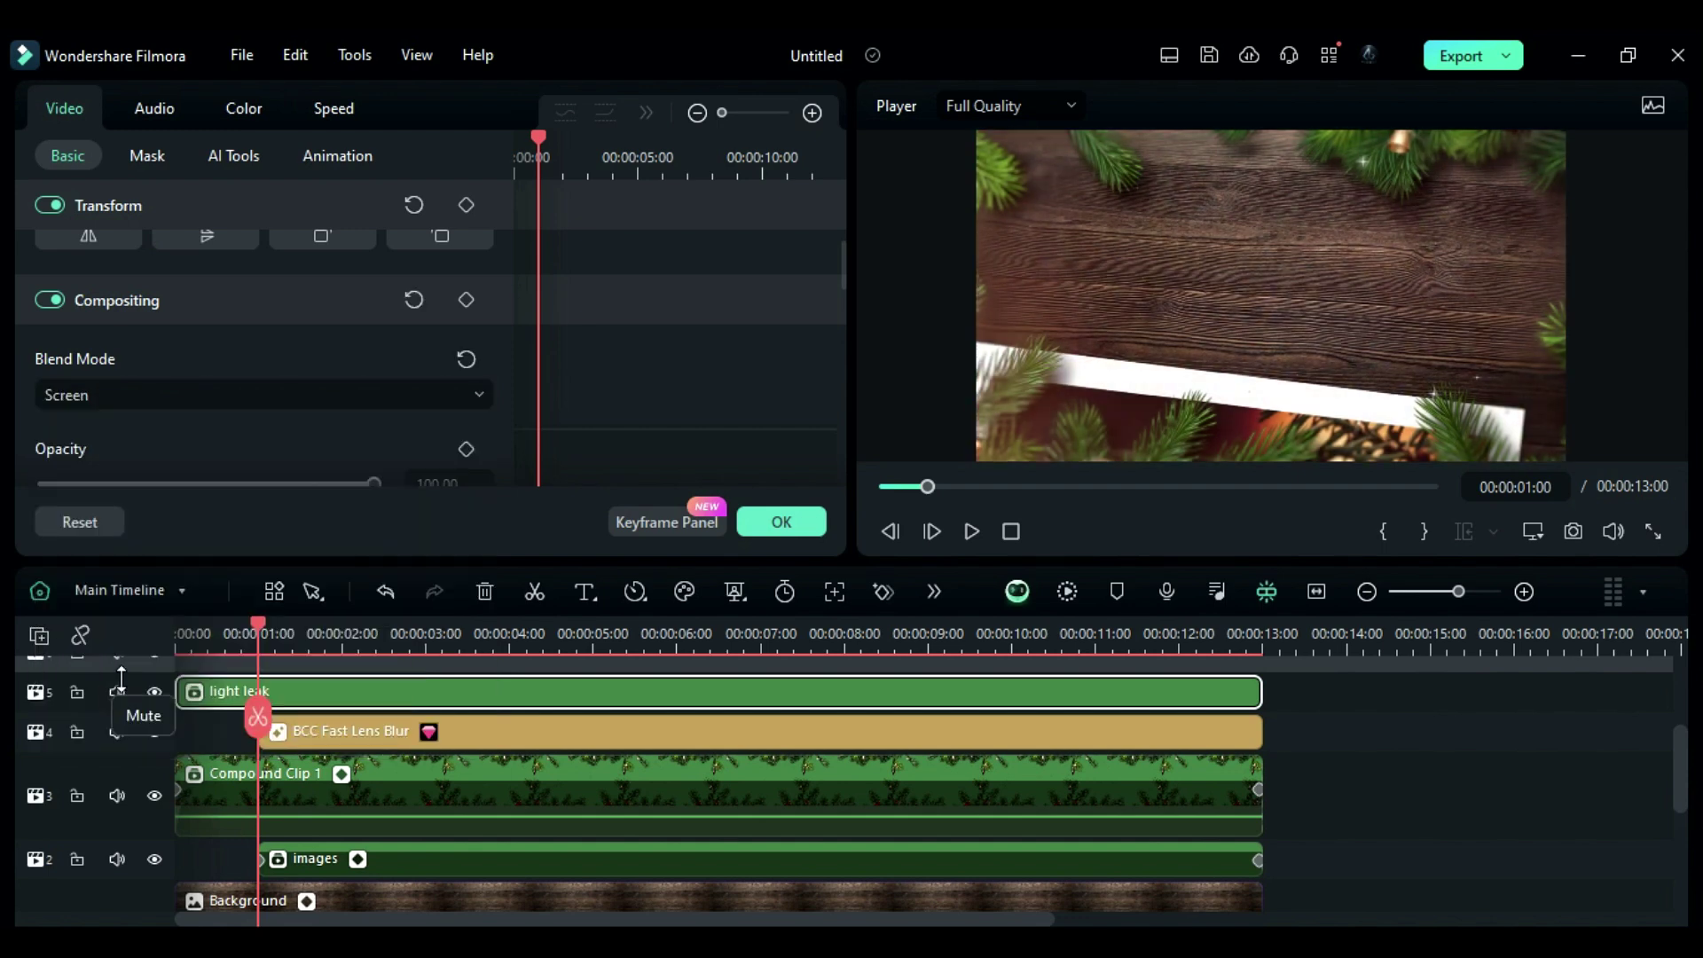
left_click(793, 529)
- Add a second light leak on a new track at 80% opacity with Lighten blending
left_click_drag(412, 294, 219, 738)
double_click(297, 742)
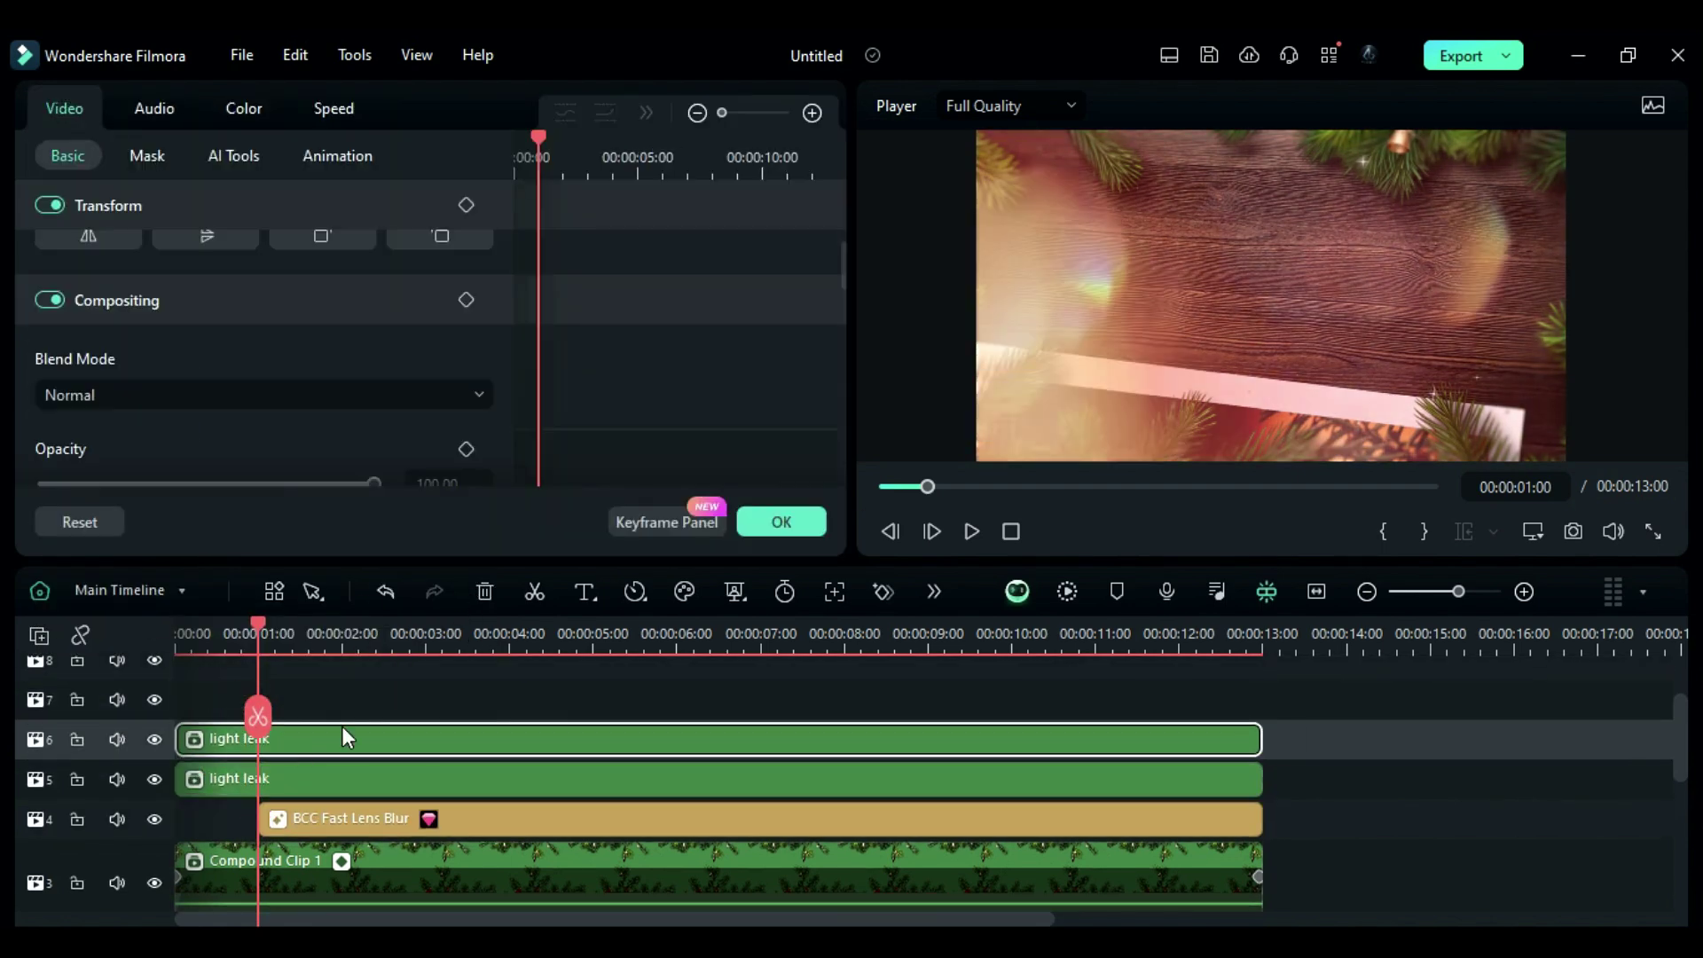
scroll(364, 435, "down", 2)
scroll(365, 434, "down", 2)
left_click(470, 410)
type("80")
key("Return")
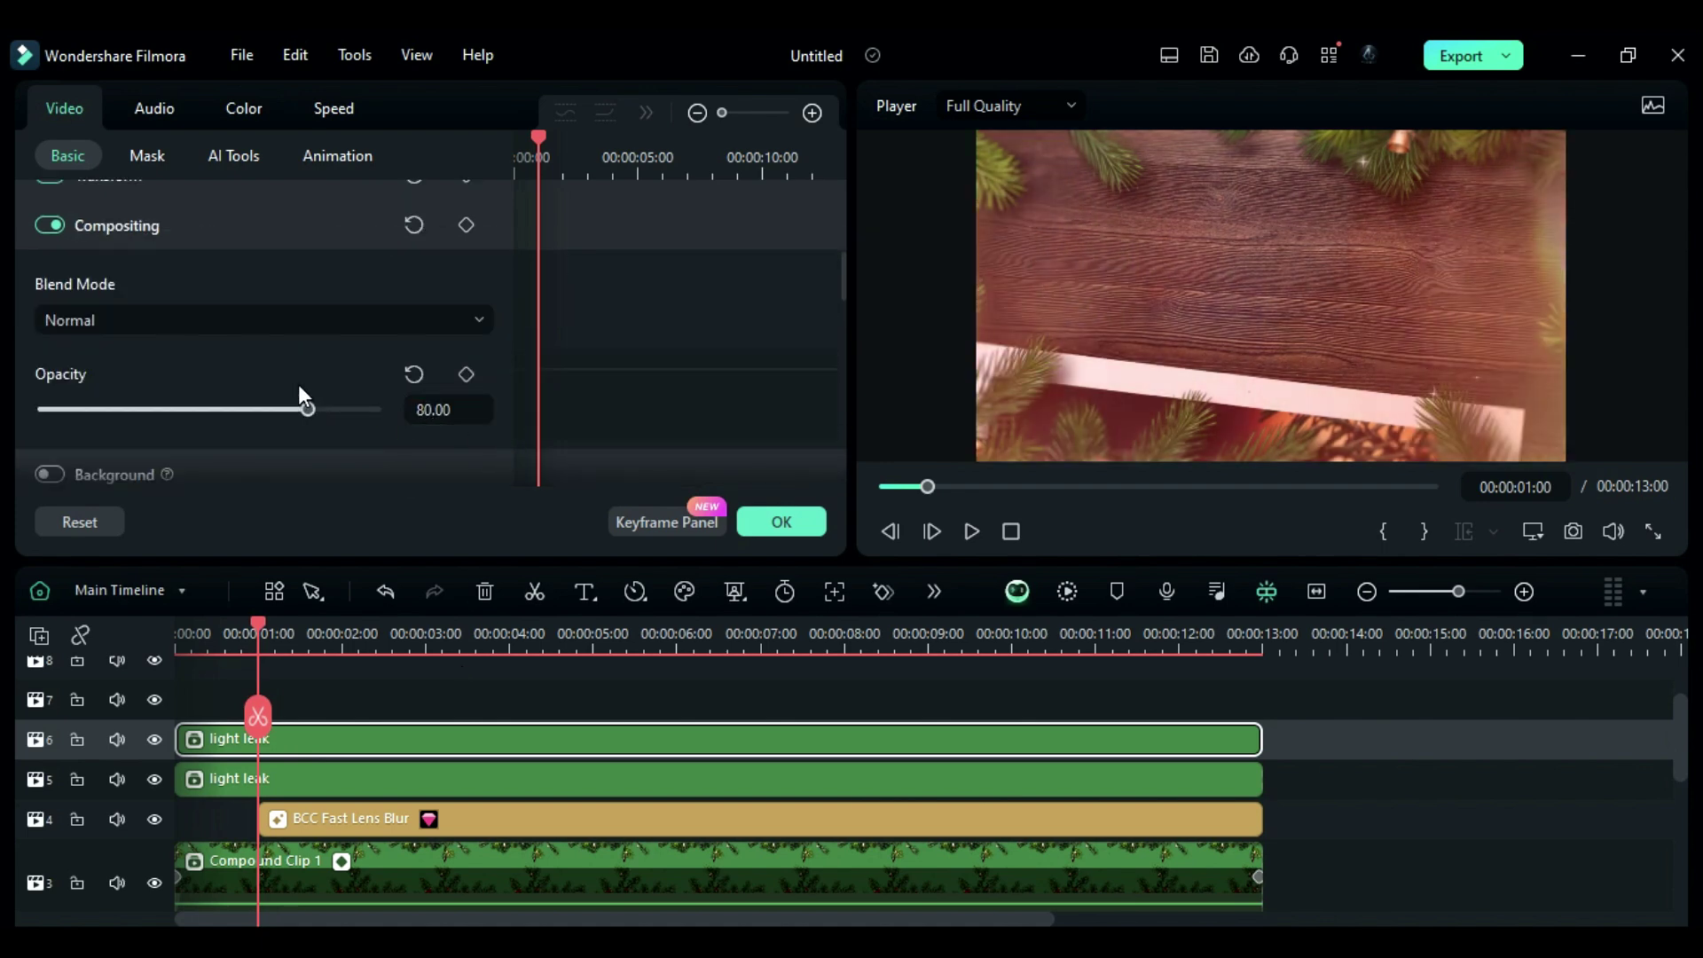
left_click(255, 322)
left_click(153, 573)
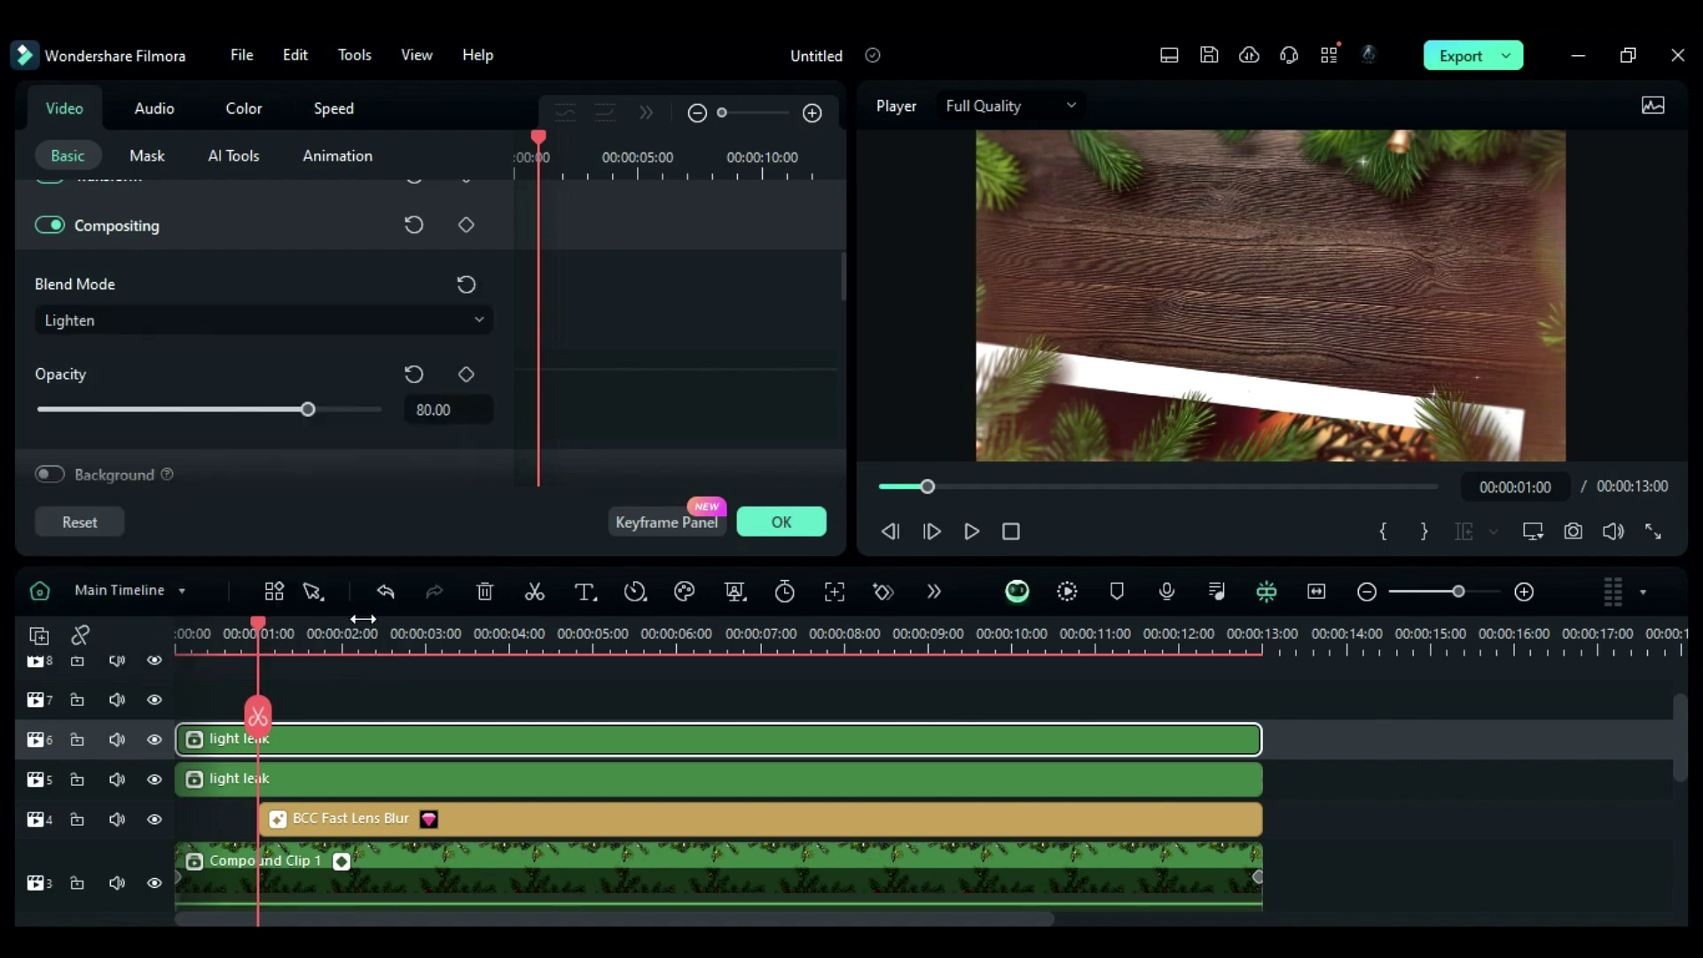
left_click(770, 532)
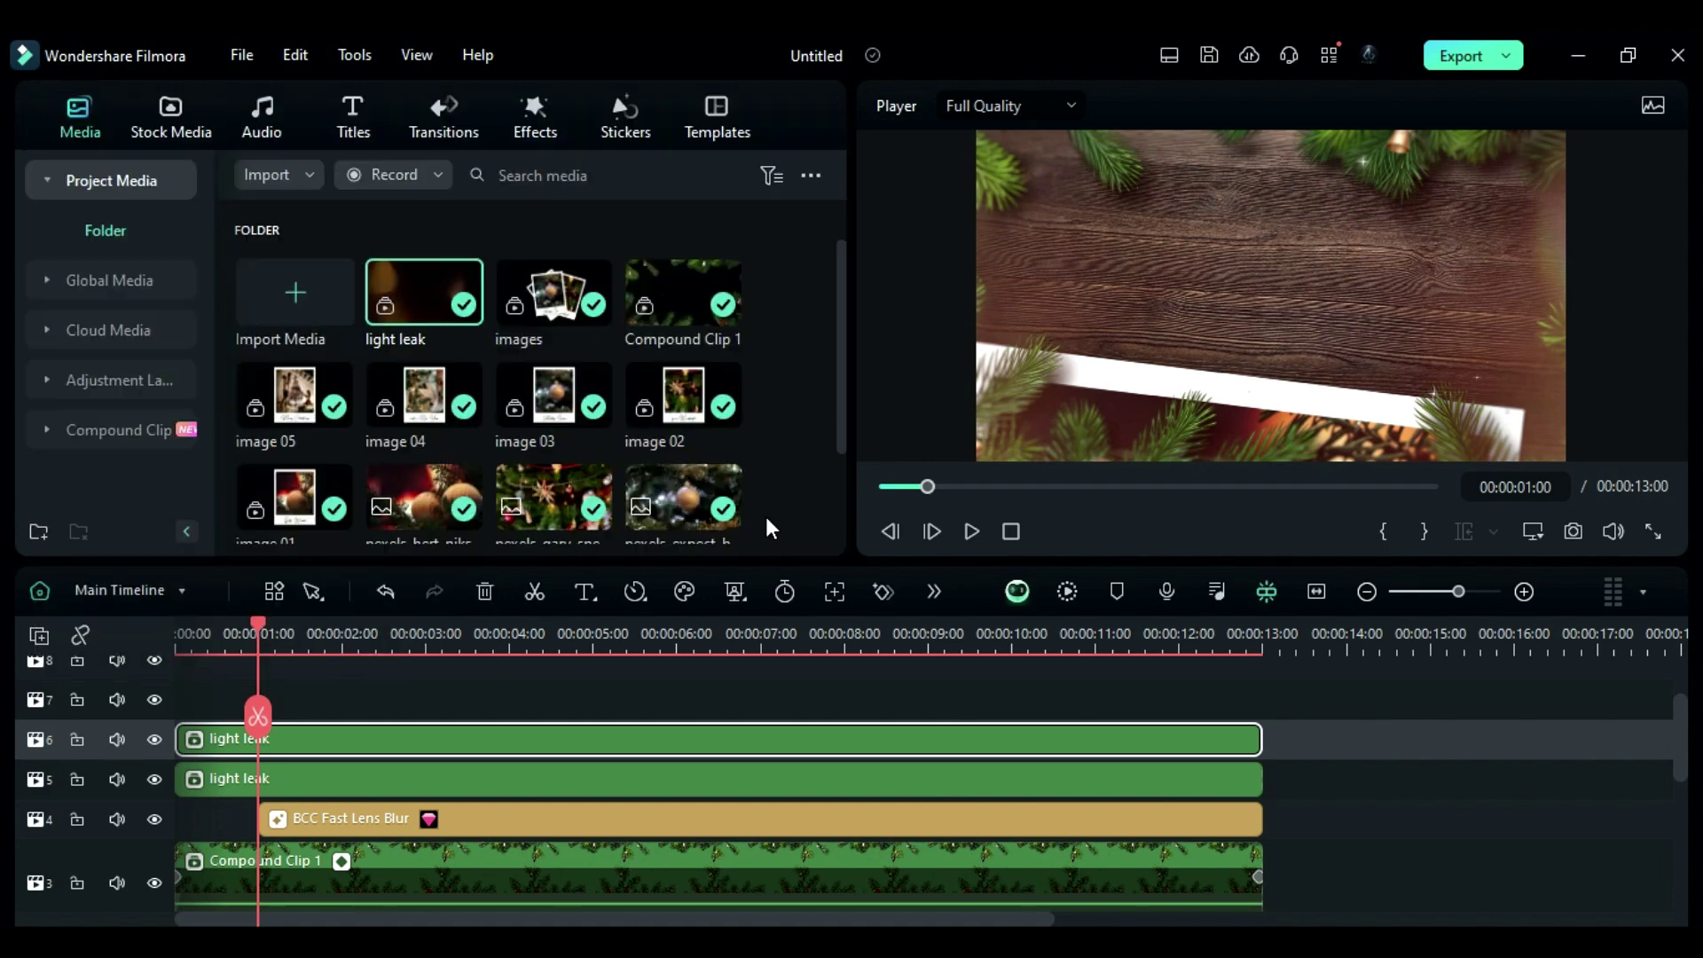
- Add Particles_snow on a new track, cut it at 13:00, and open its blend mode choices
scroll(663, 465, "down", 2)
left_click_drag(534, 493, 183, 738)
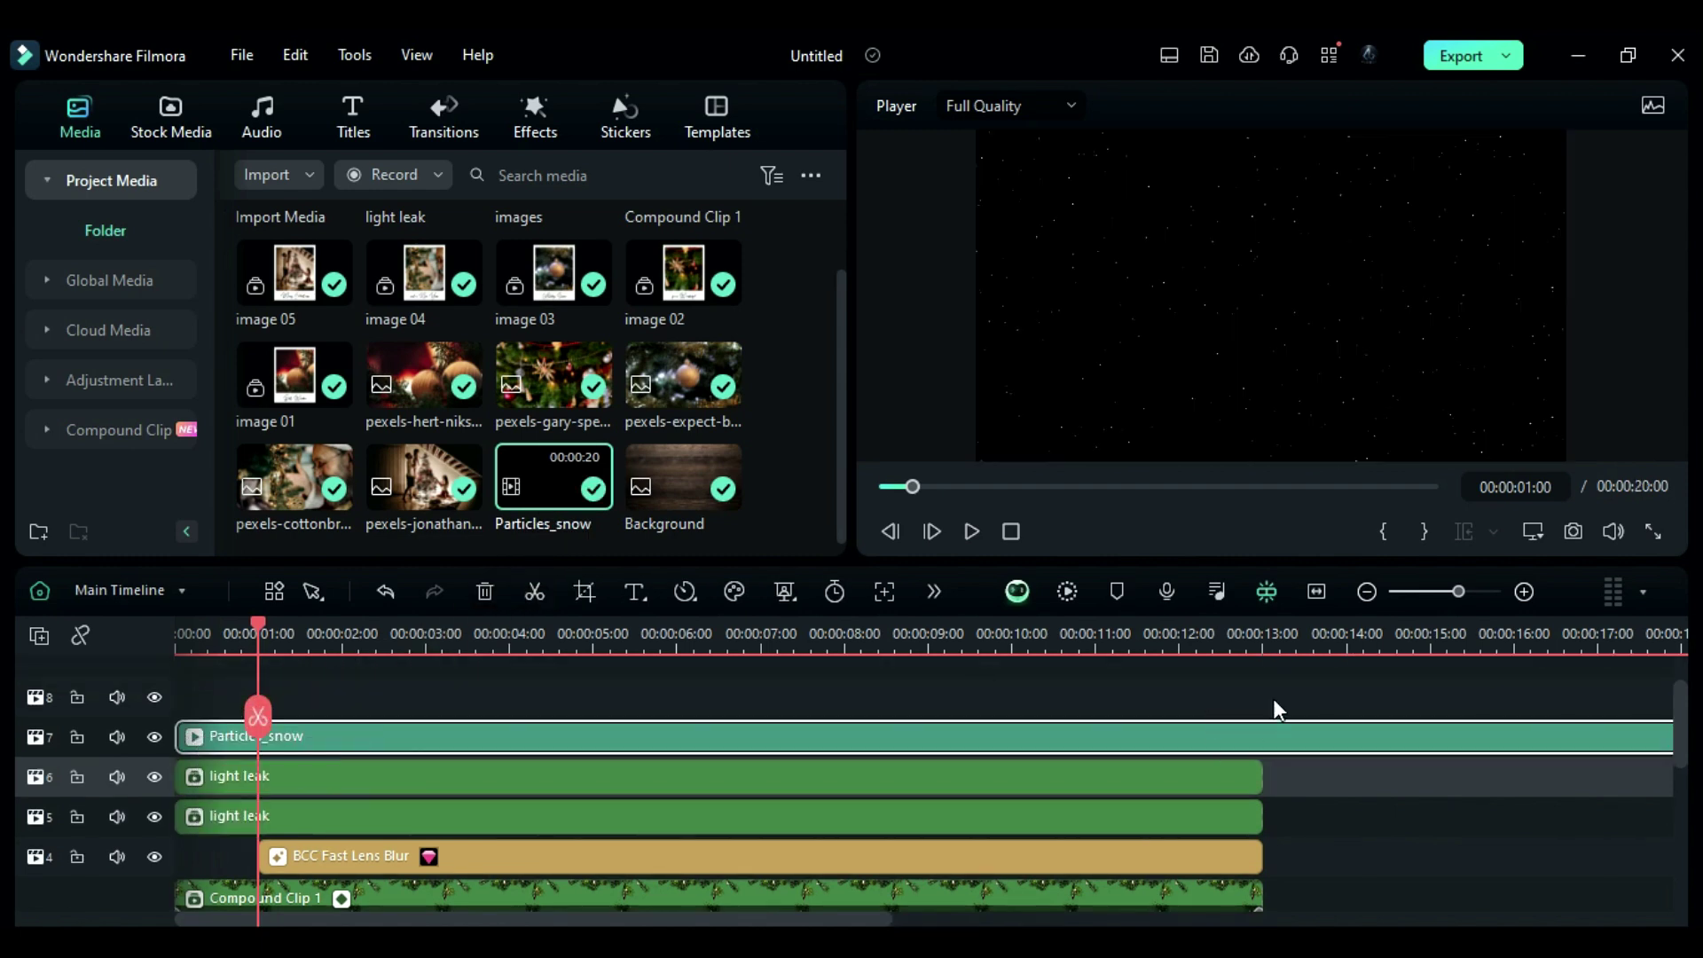
left_click(1259, 657)
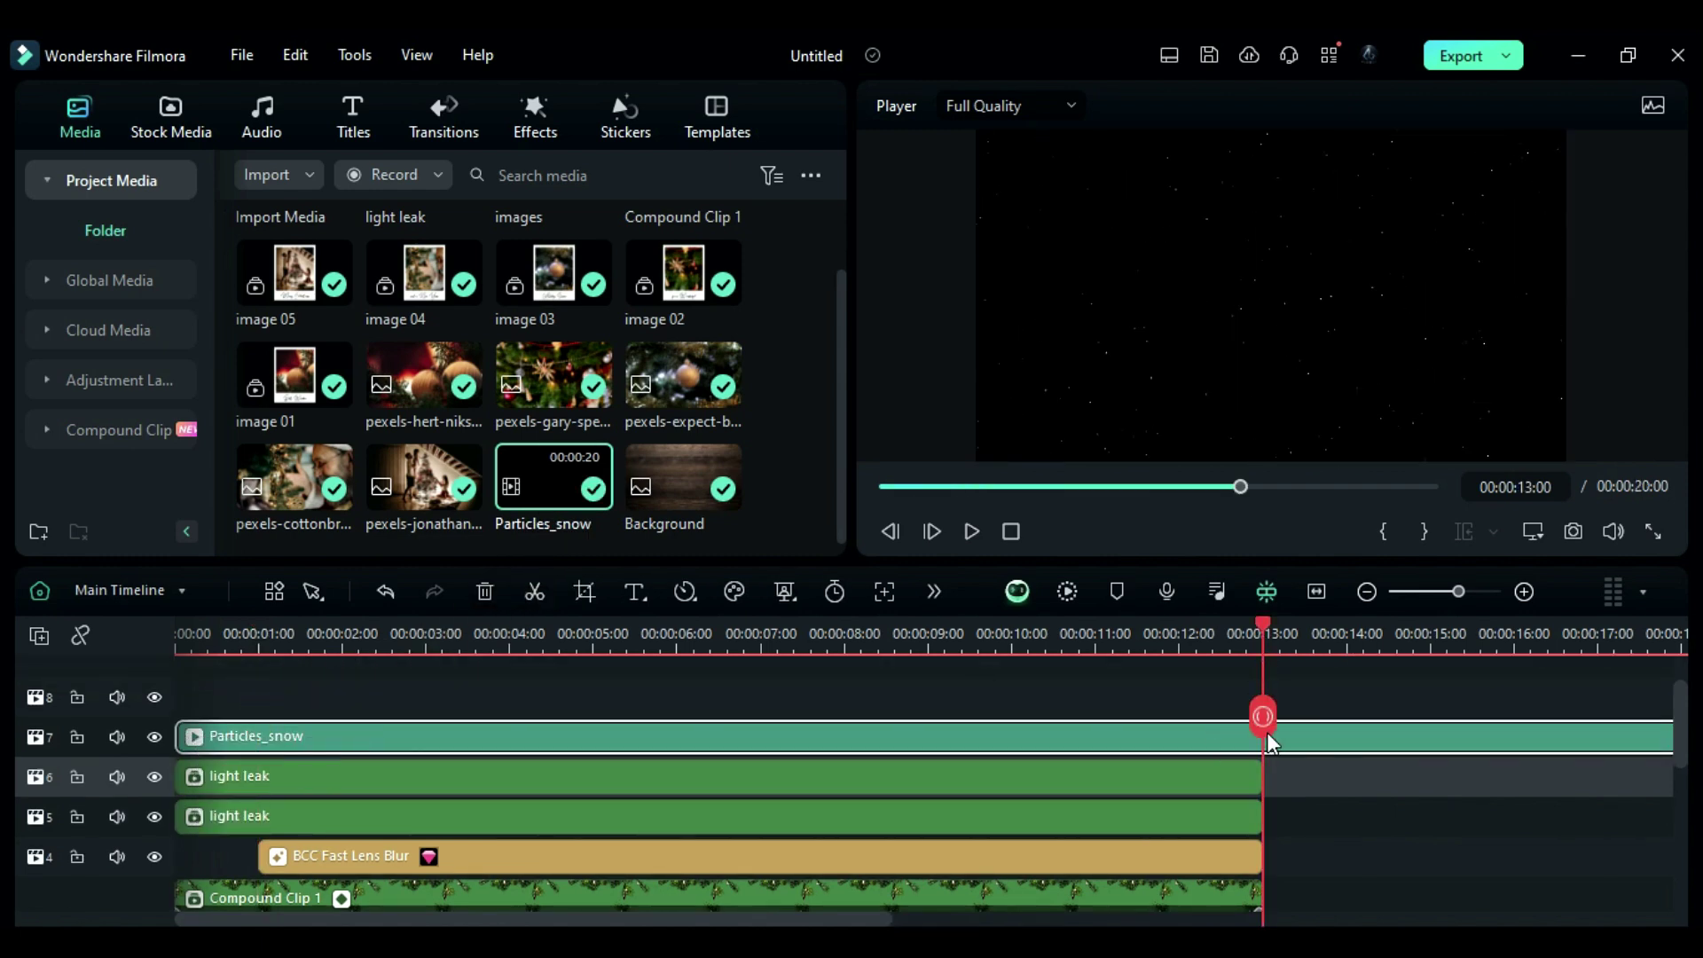
left_click(1291, 749)
key("Delete")
left_click(582, 642)
double_click(616, 737)
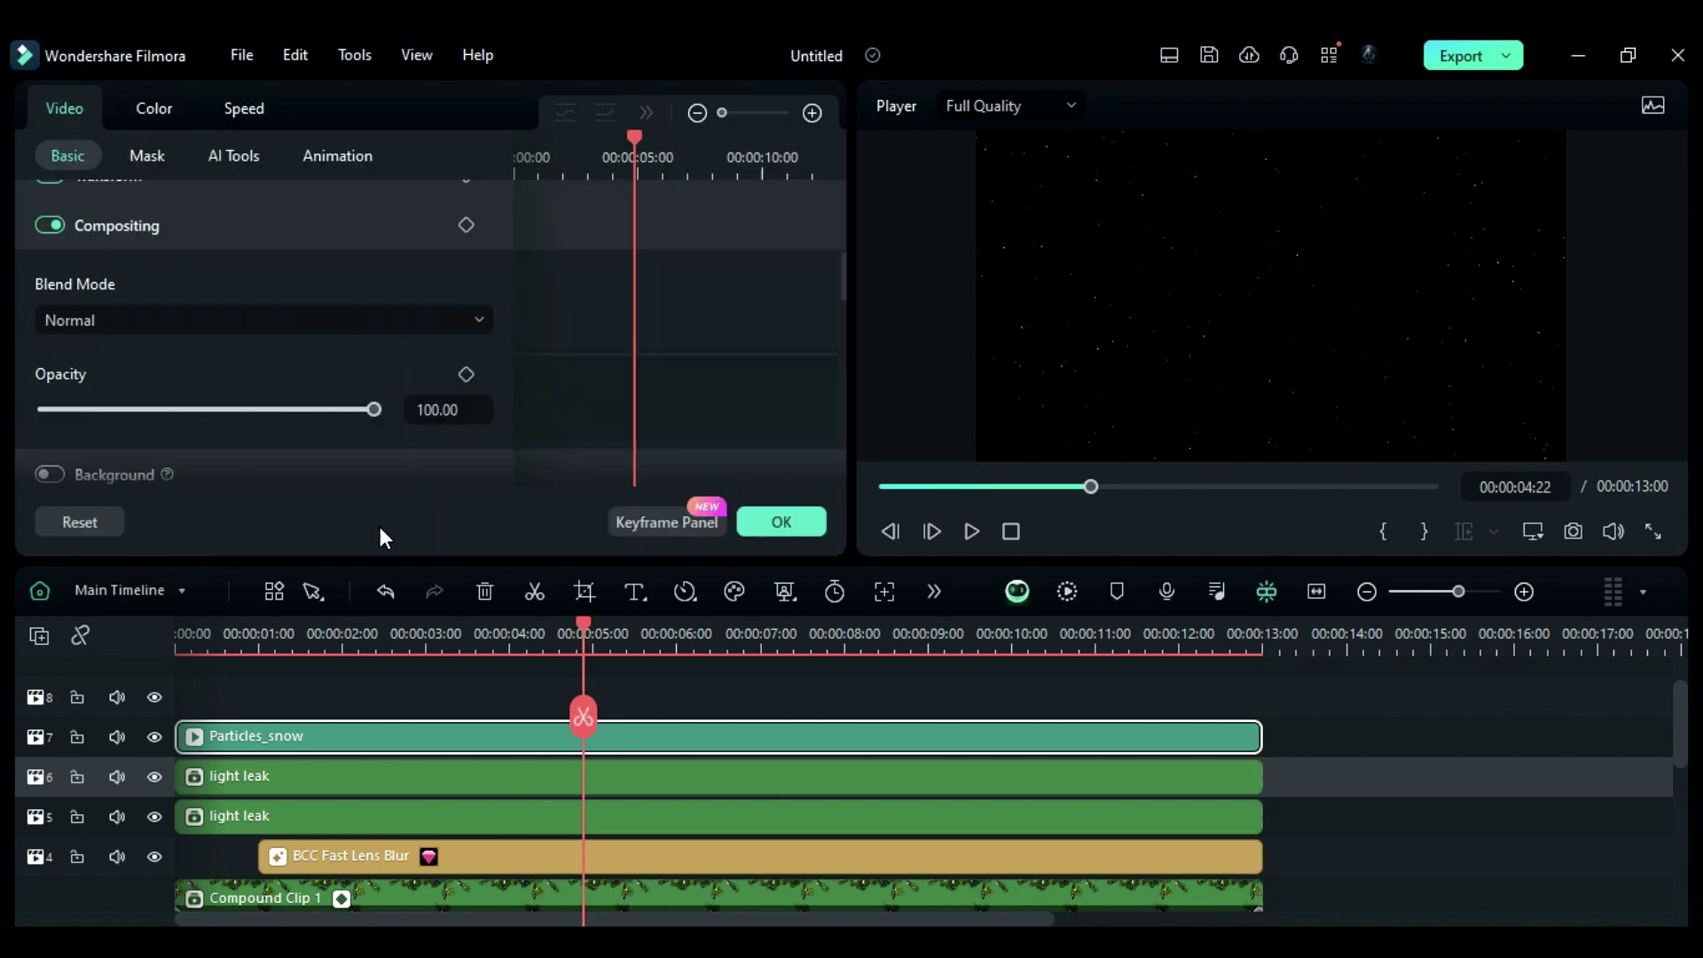
left_click(233, 320)
- Stack Auto Enhance and S-Log 03 (opacity 20) on new tracks, both ending at 13:00
left_click_drag(424, 452, 407, 695)
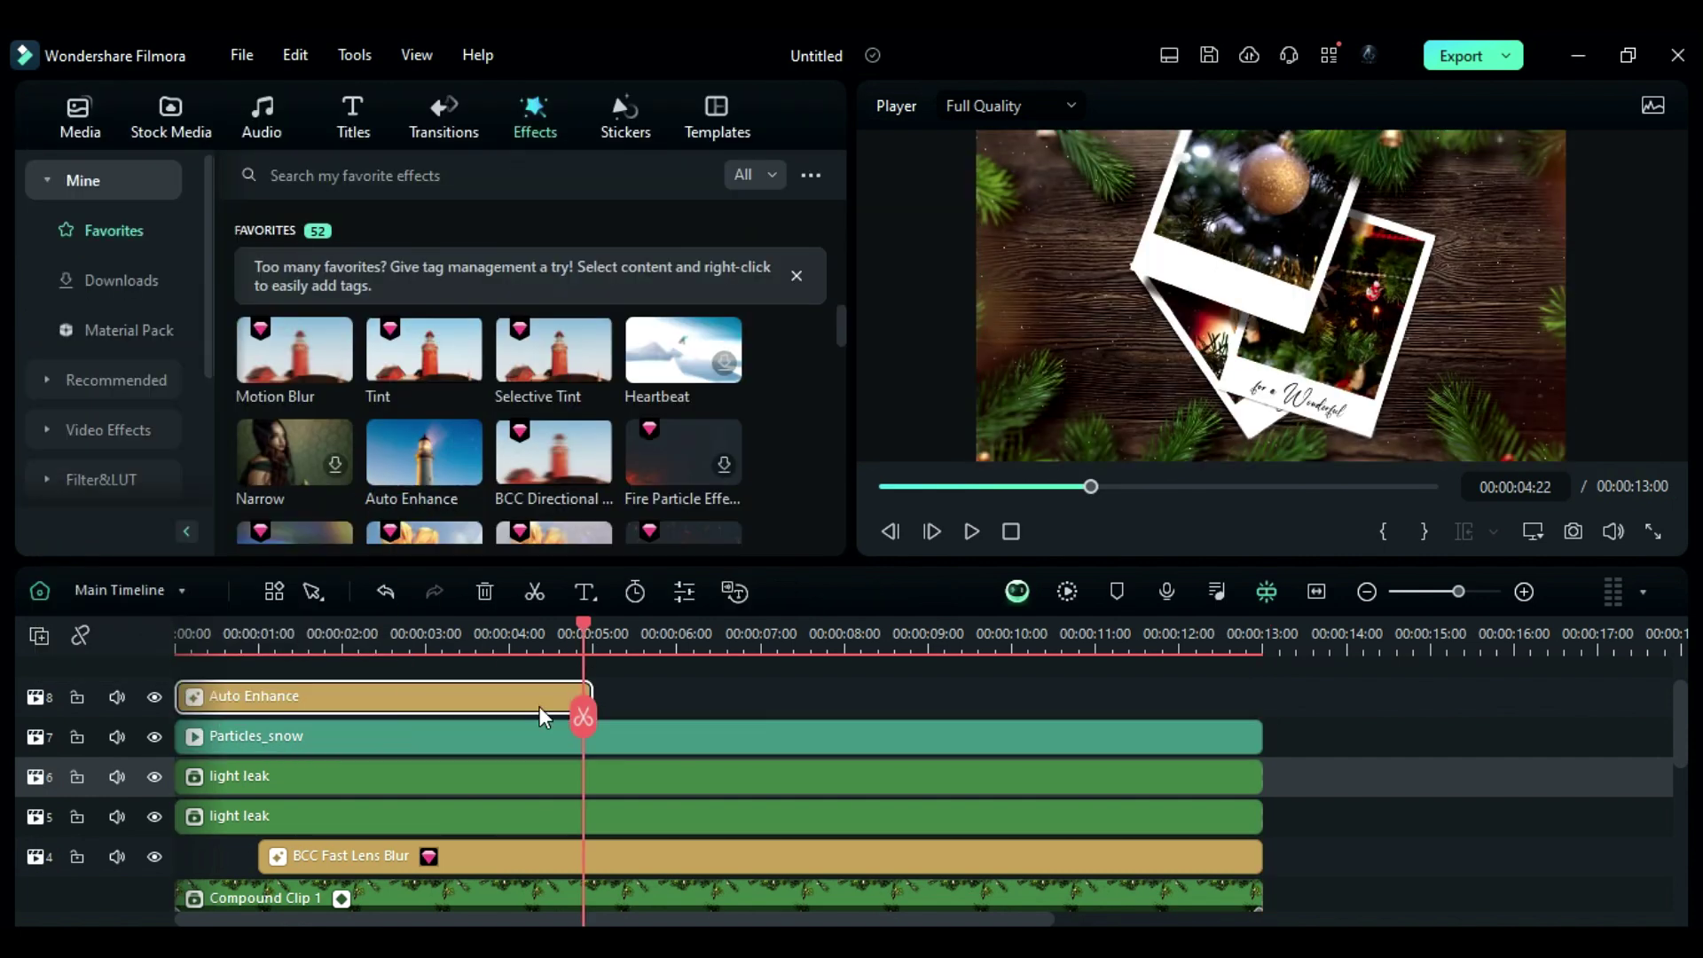
left_click_drag(587, 693, 1263, 760)
left_click(143, 282)
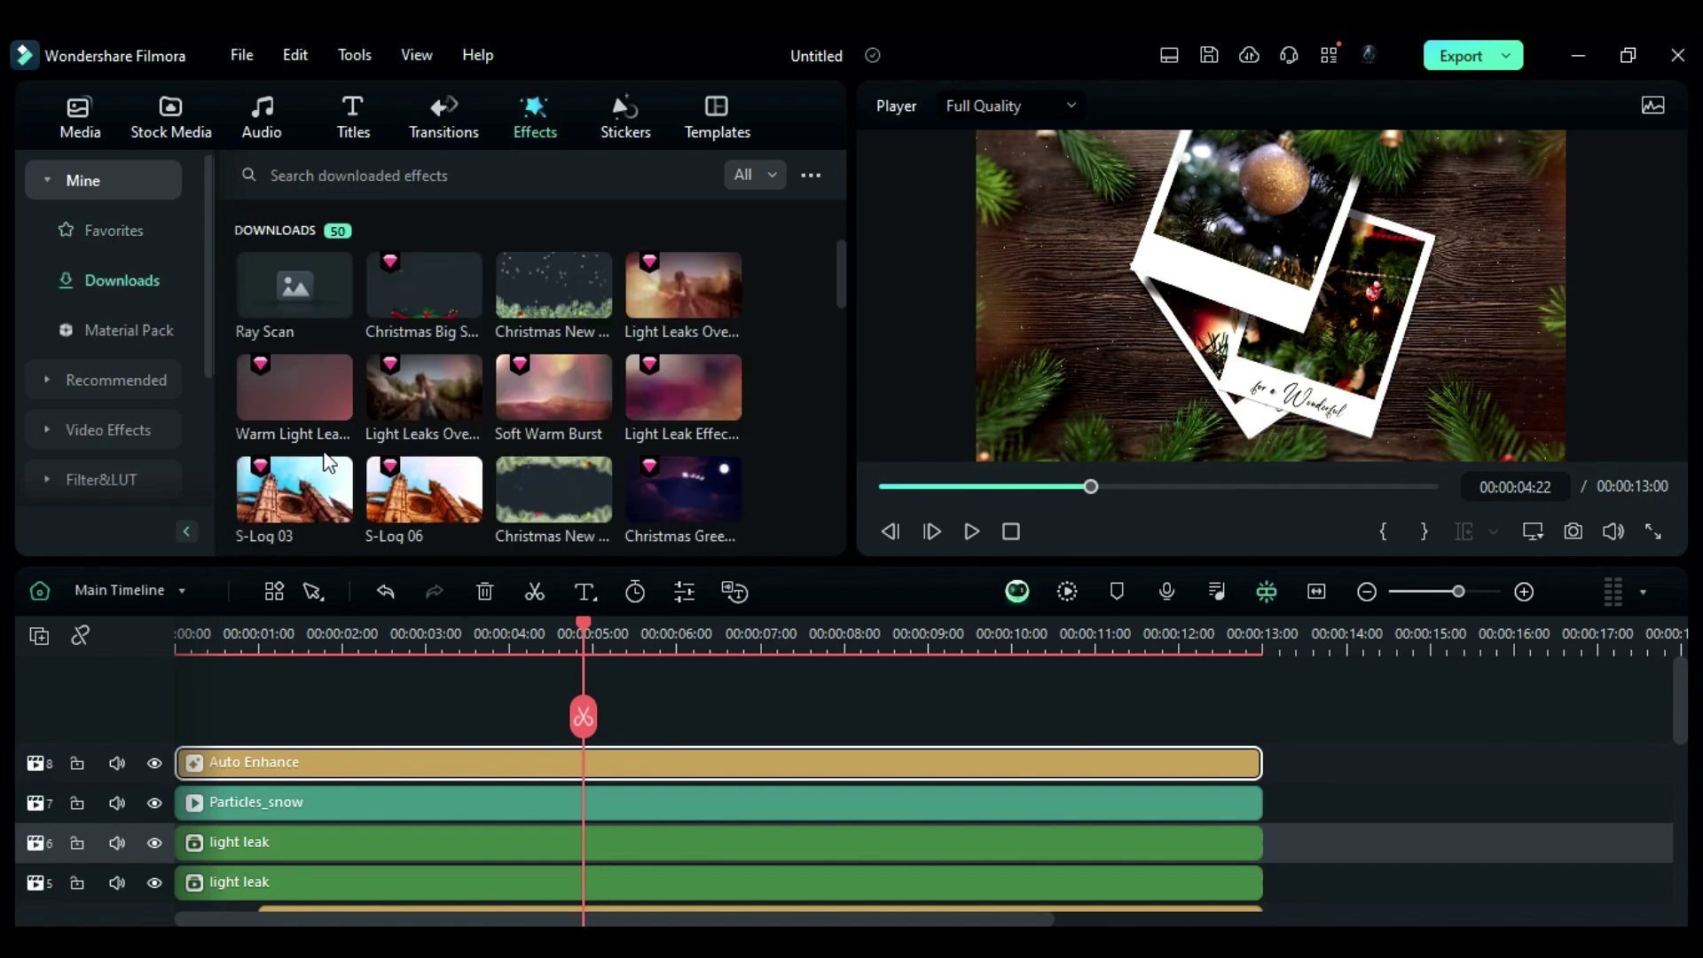
left_click_drag(241, 559, 191, 761)
left_click_drag(593, 761, 1261, 761)
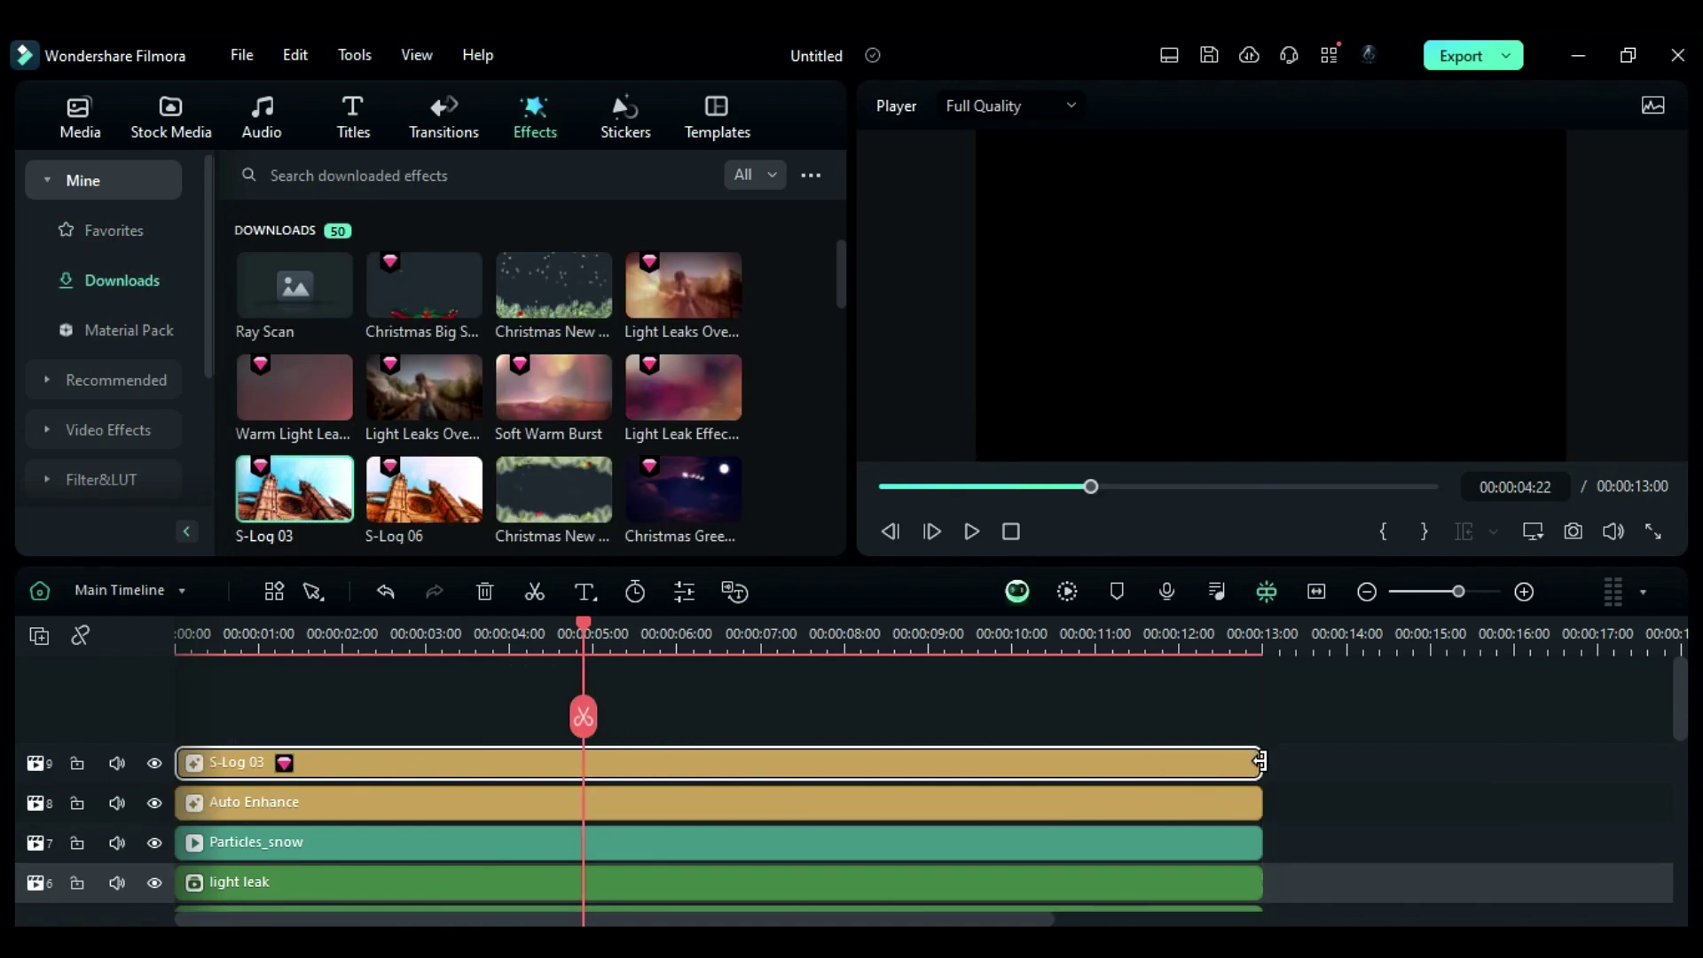
double_click(581, 777)
type("20")
key("Return")
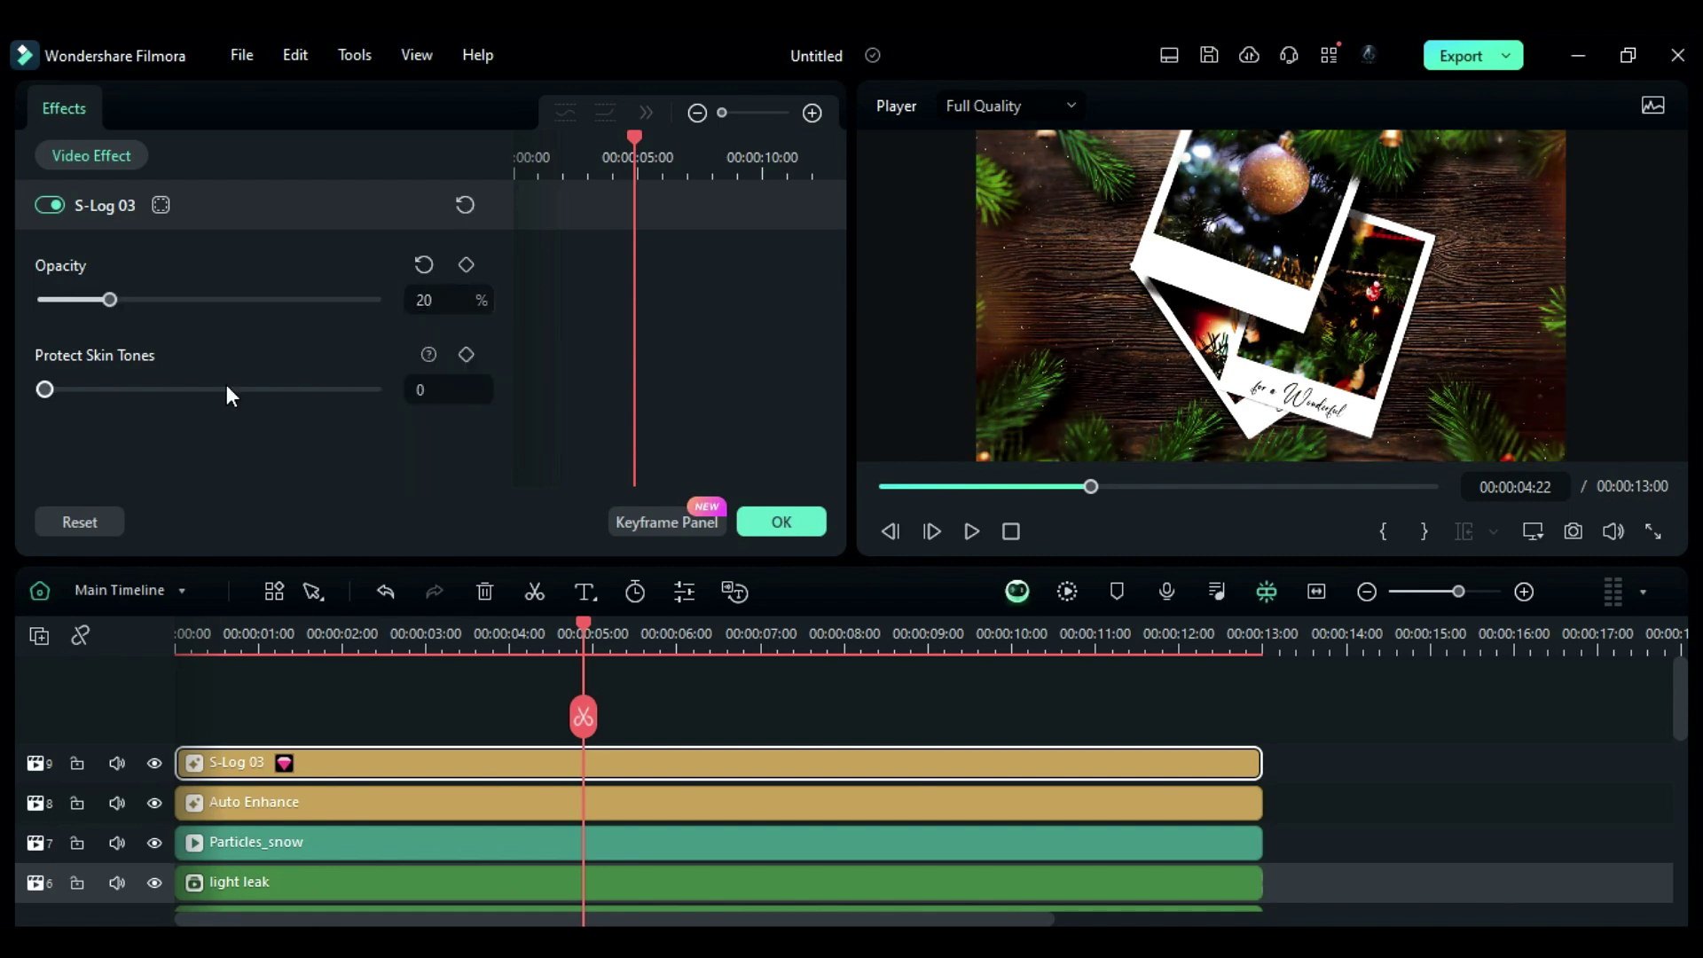
left_click(782, 522)
- Add C-Log 02 ending at 13:00 with opacity 30 and Protect Skin Tones 100
left_click_drag(293, 359, 190, 761)
left_click_drag(592, 761, 1259, 763)
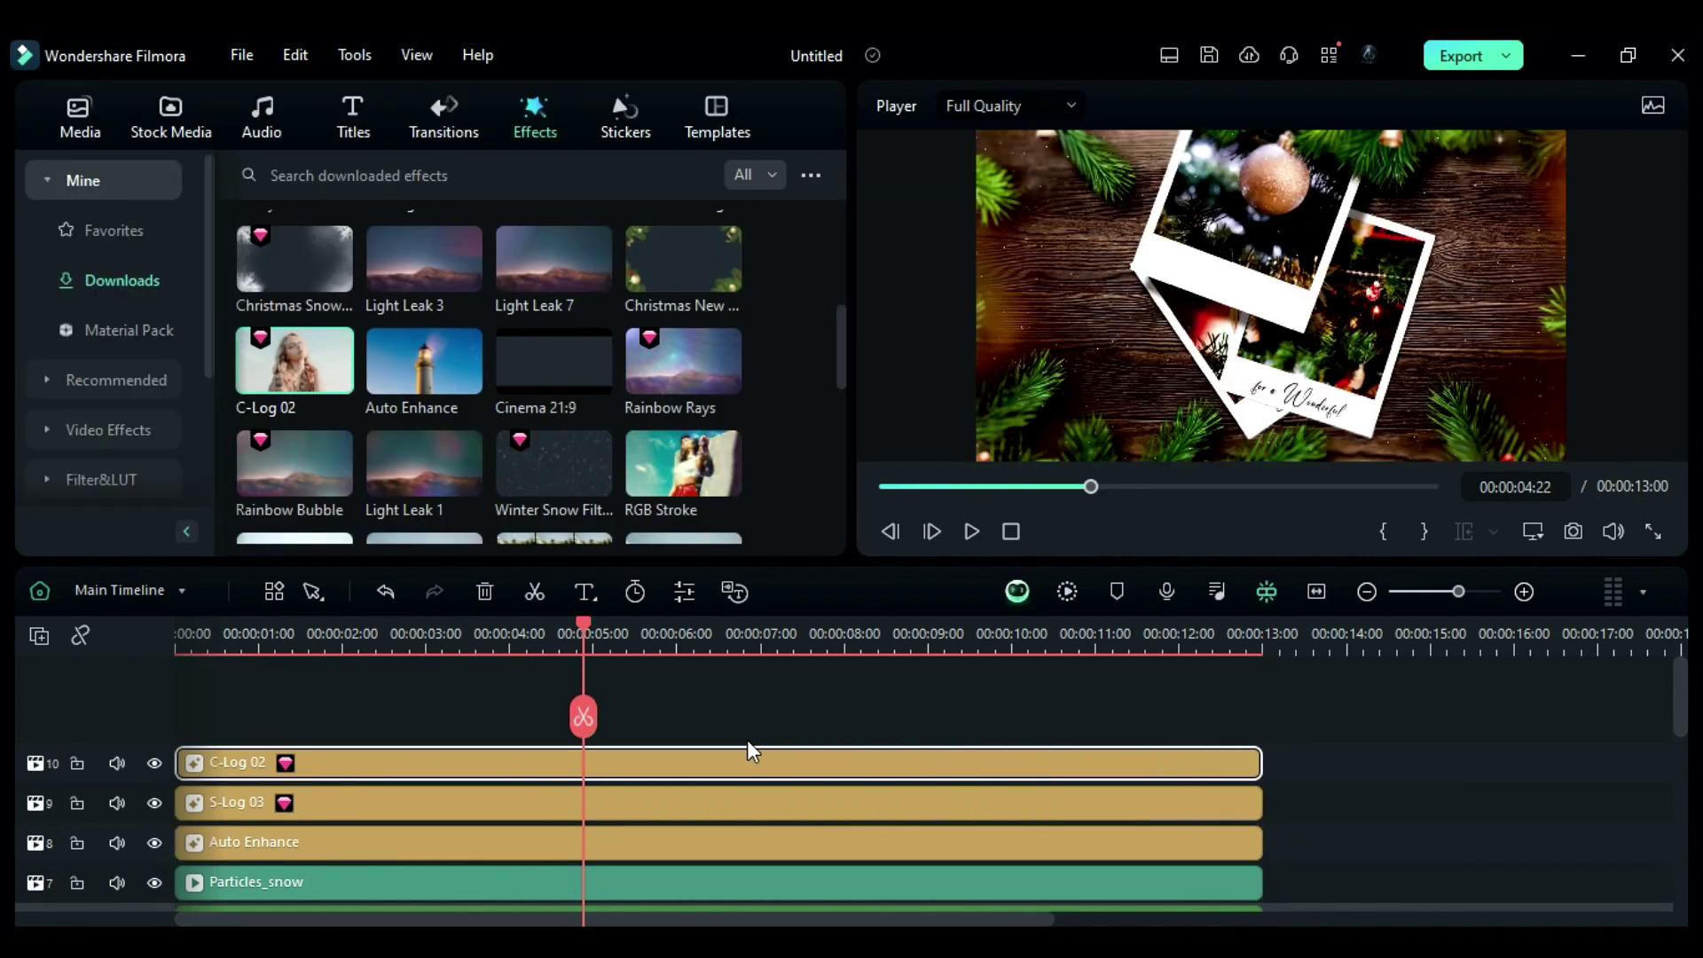
double_click(749, 761)
double_click(435, 300)
type("30")
key("Return")
left_click_drag(44, 388, 429, 424)
left_click(782, 522)
- Add Sharpen starting at 0 and lengthened, plus BCC Fast Lens Blur on a new track
left_click_drag(294, 285, 231, 704)
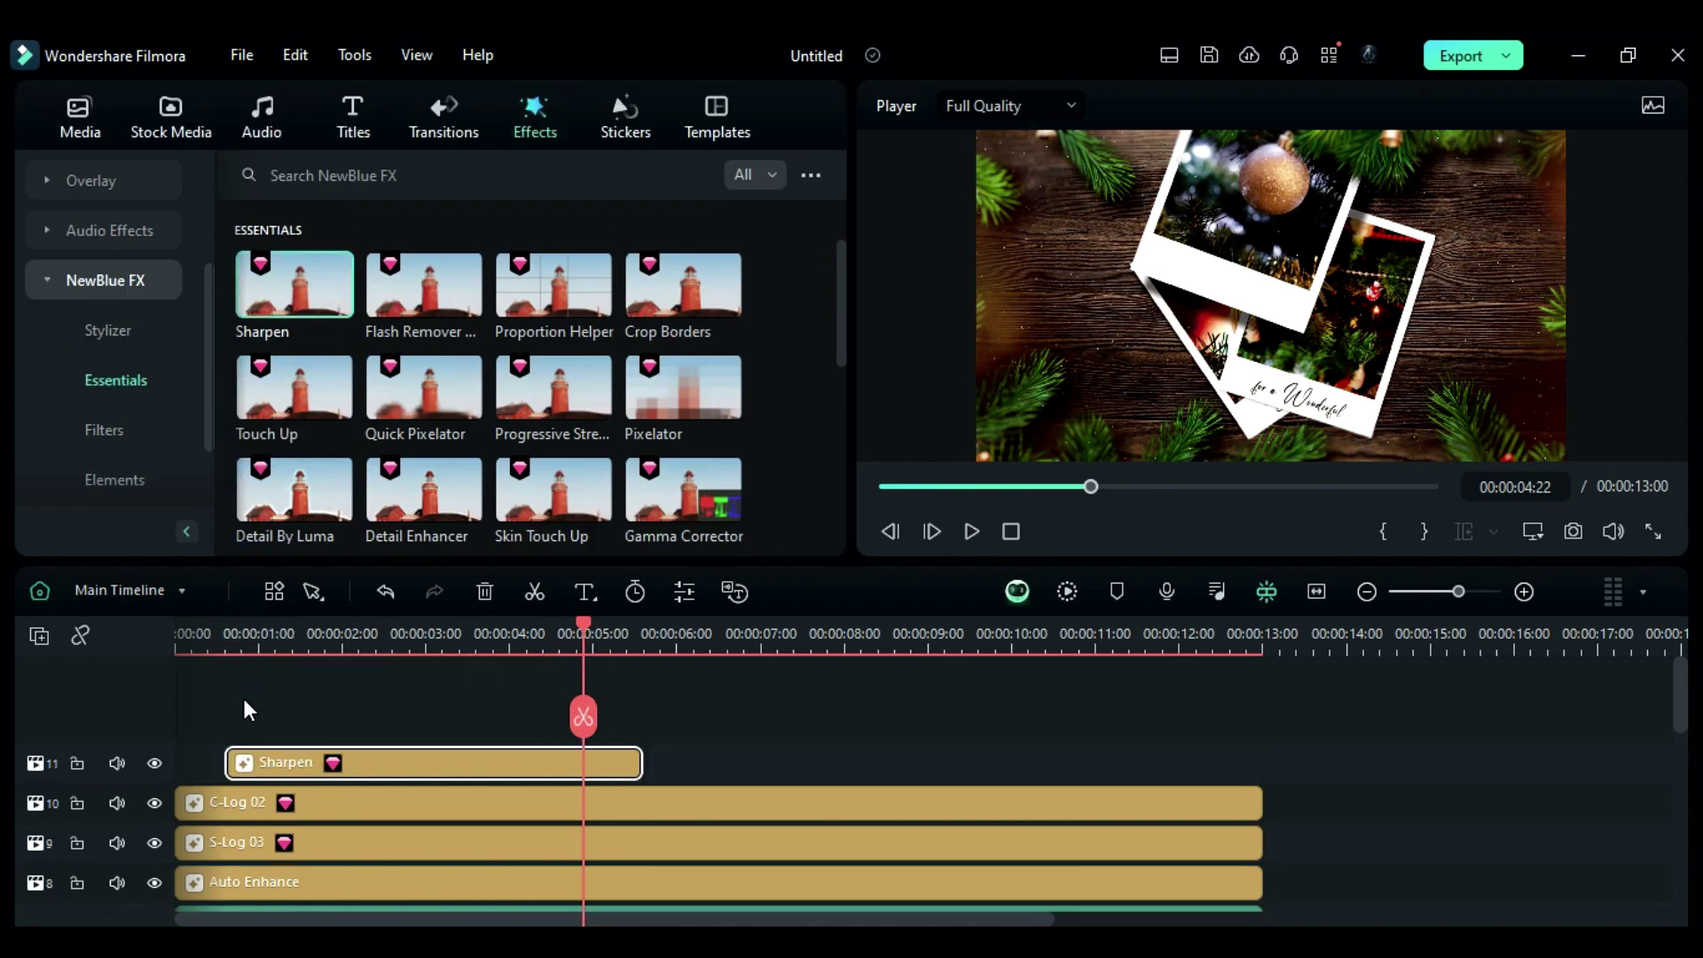
left_click_drag(519, 775, 468, 773)
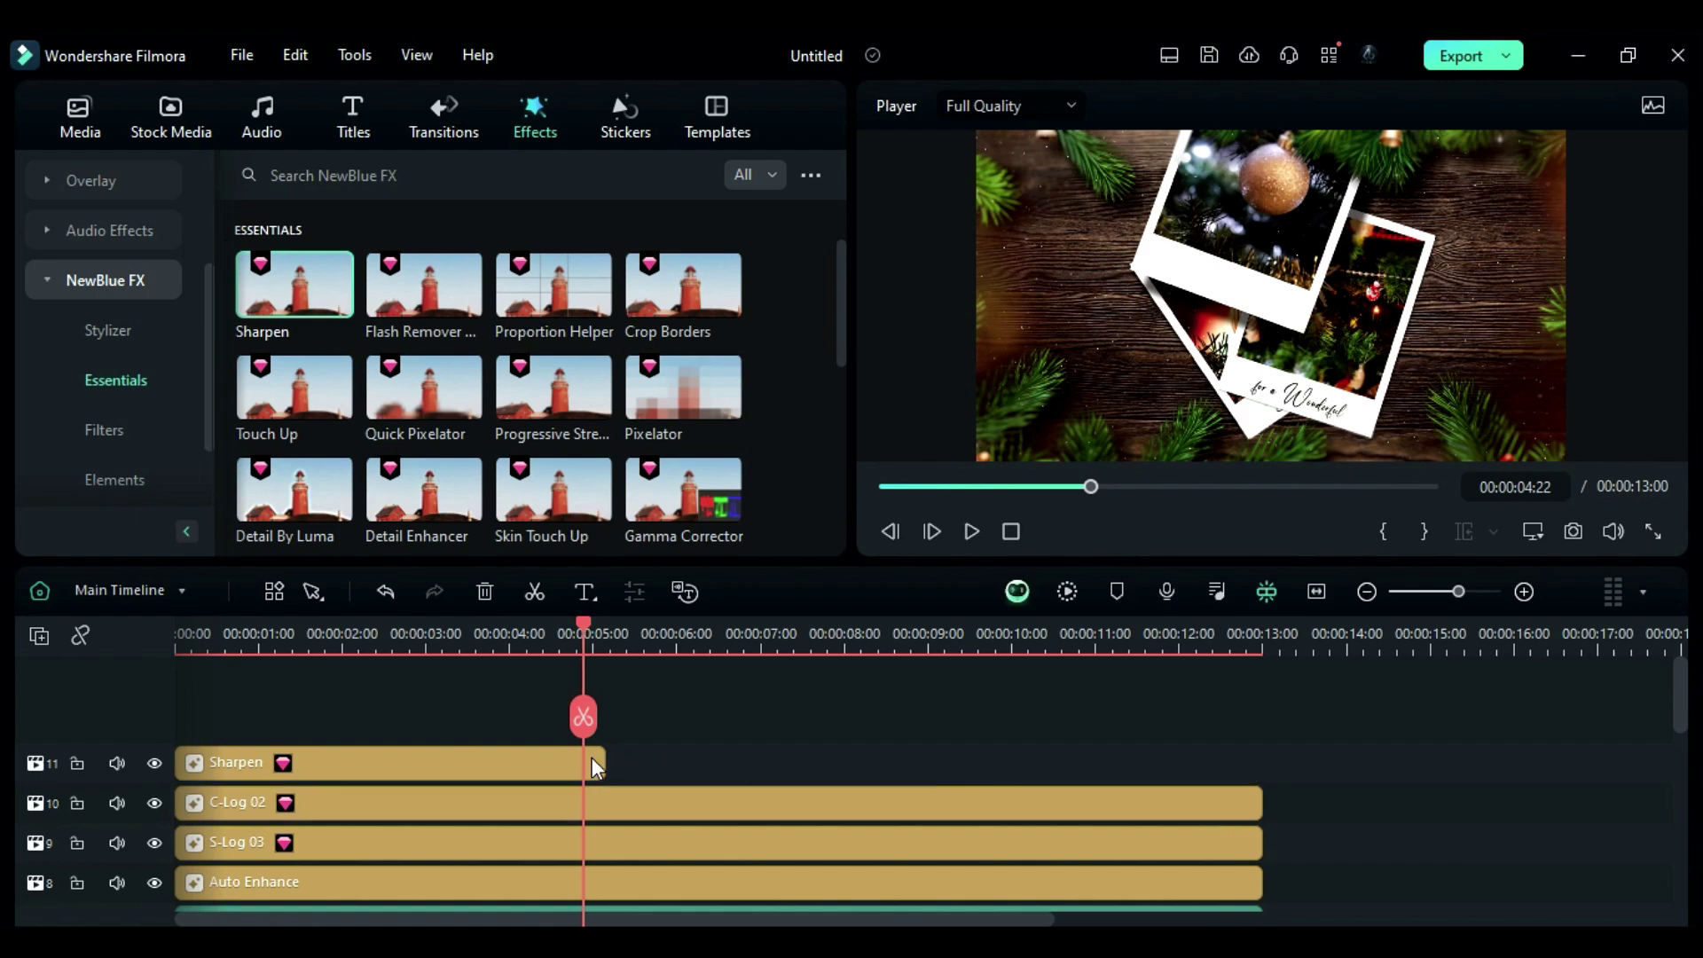
left_click_drag(592, 761, 1097, 754)
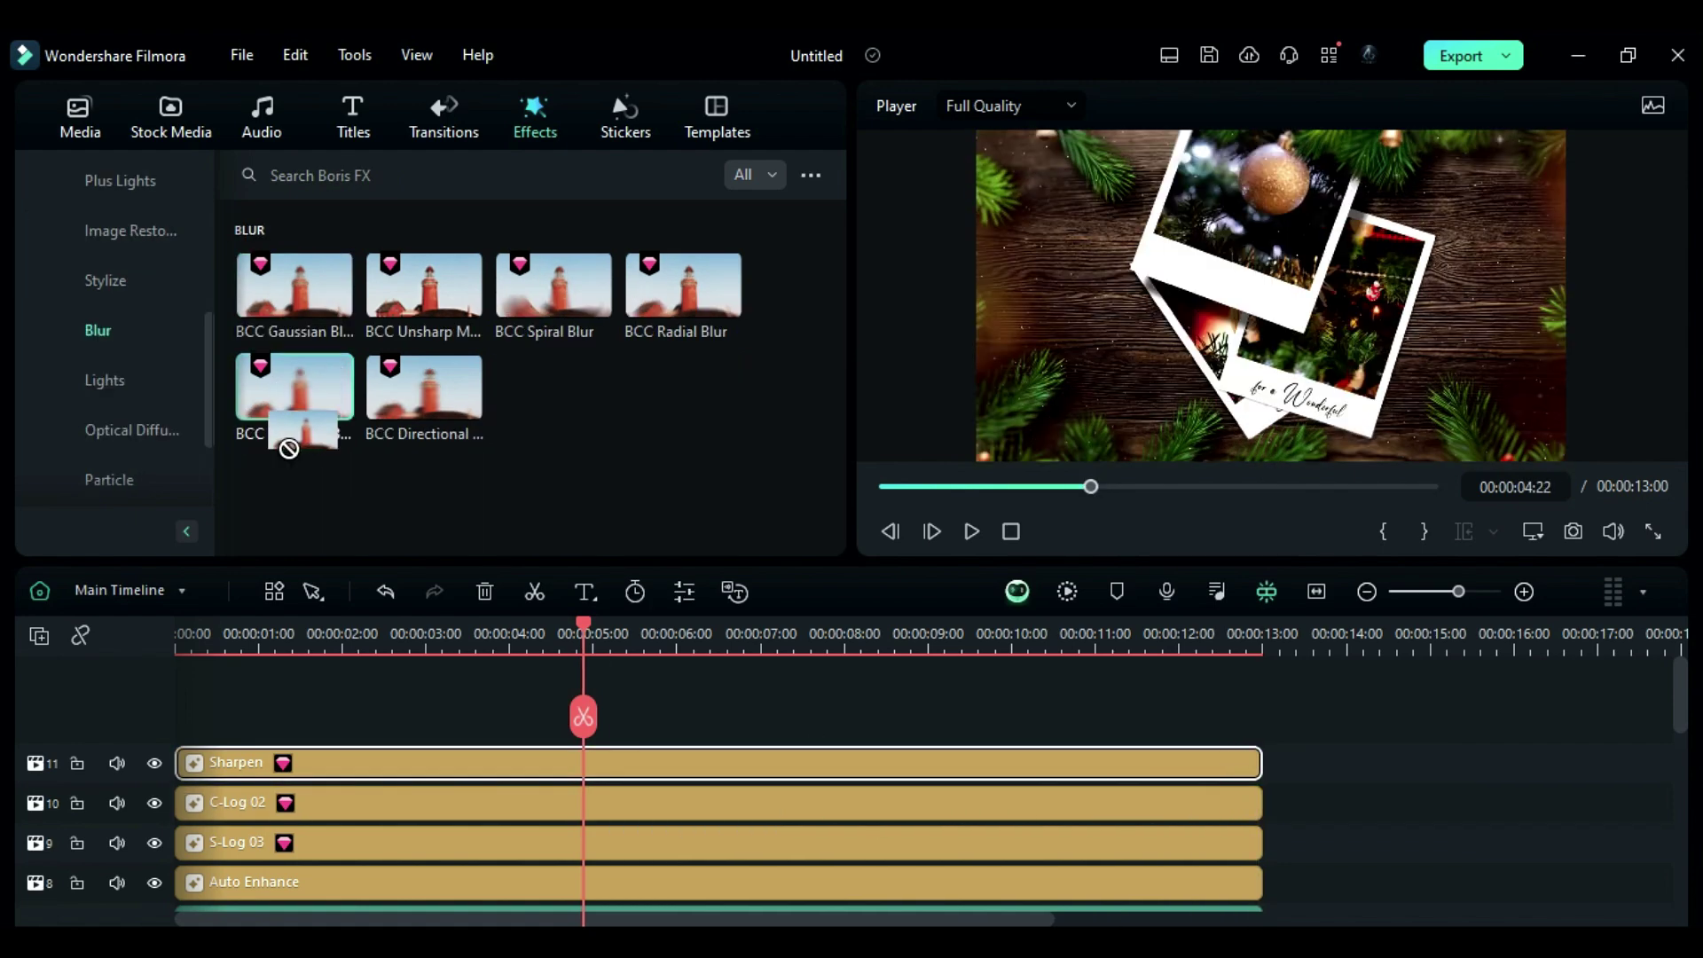
left_click_drag(284, 439, 257, 665)
left_click(190, 624)
- Trim the lens blur to end at one second and keyframe Iris Scale 10 at the start
left_click_drag(590, 770, 253, 774)
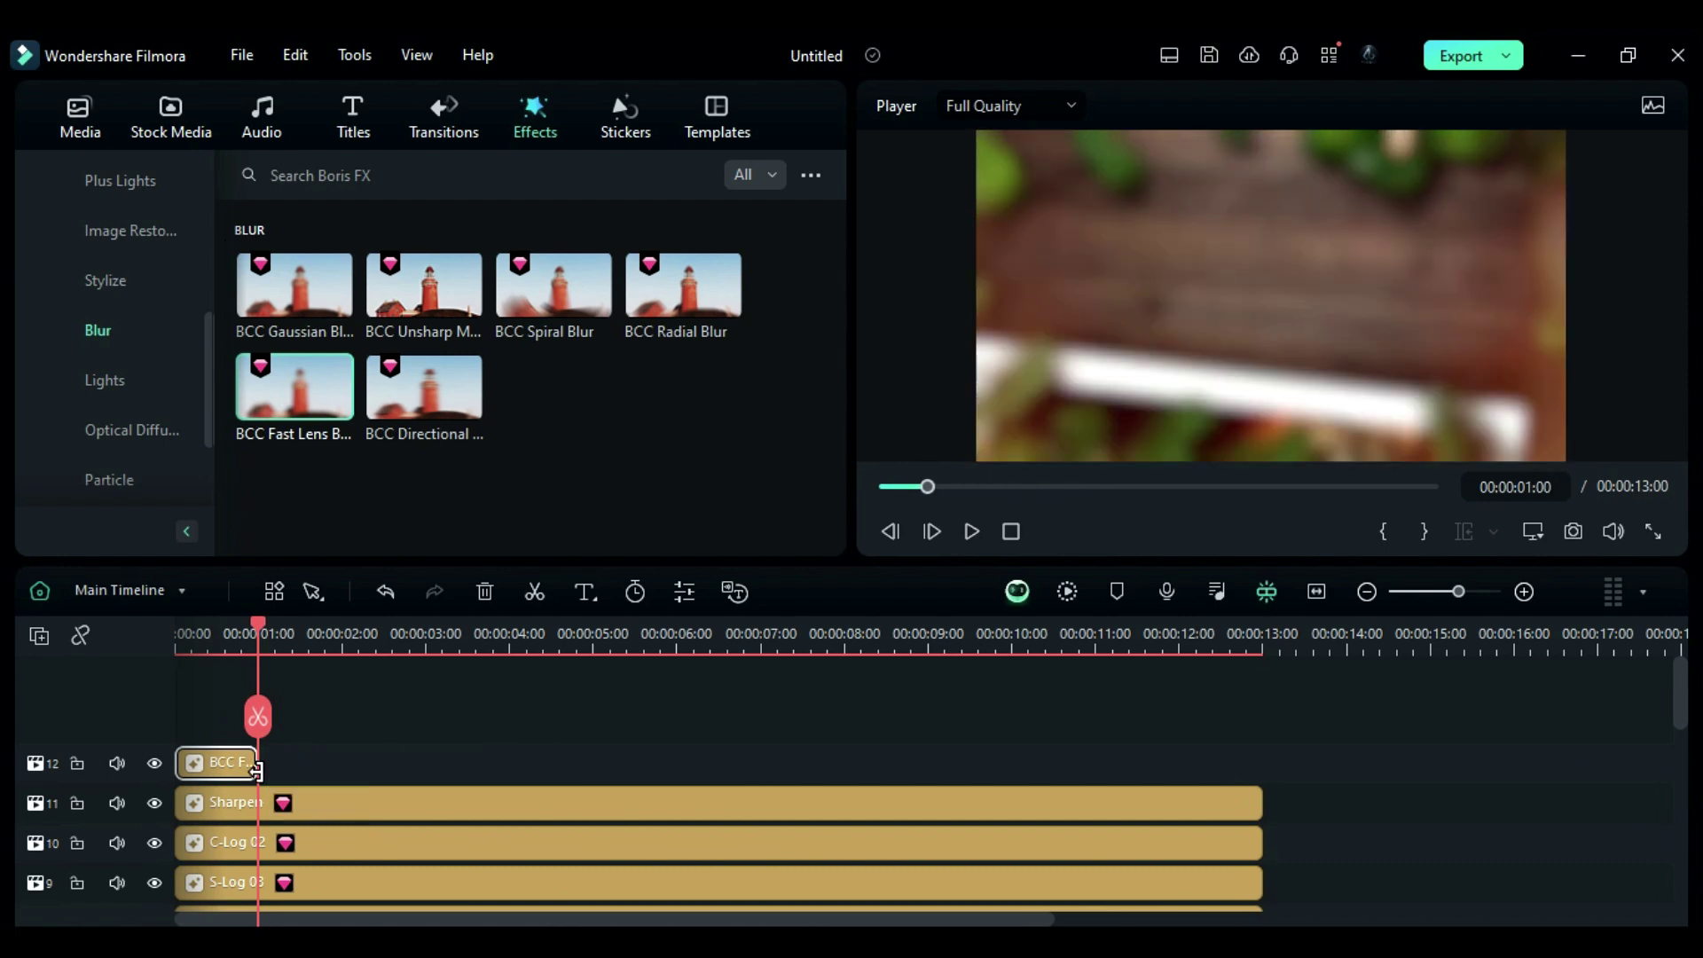
left_click(177, 630)
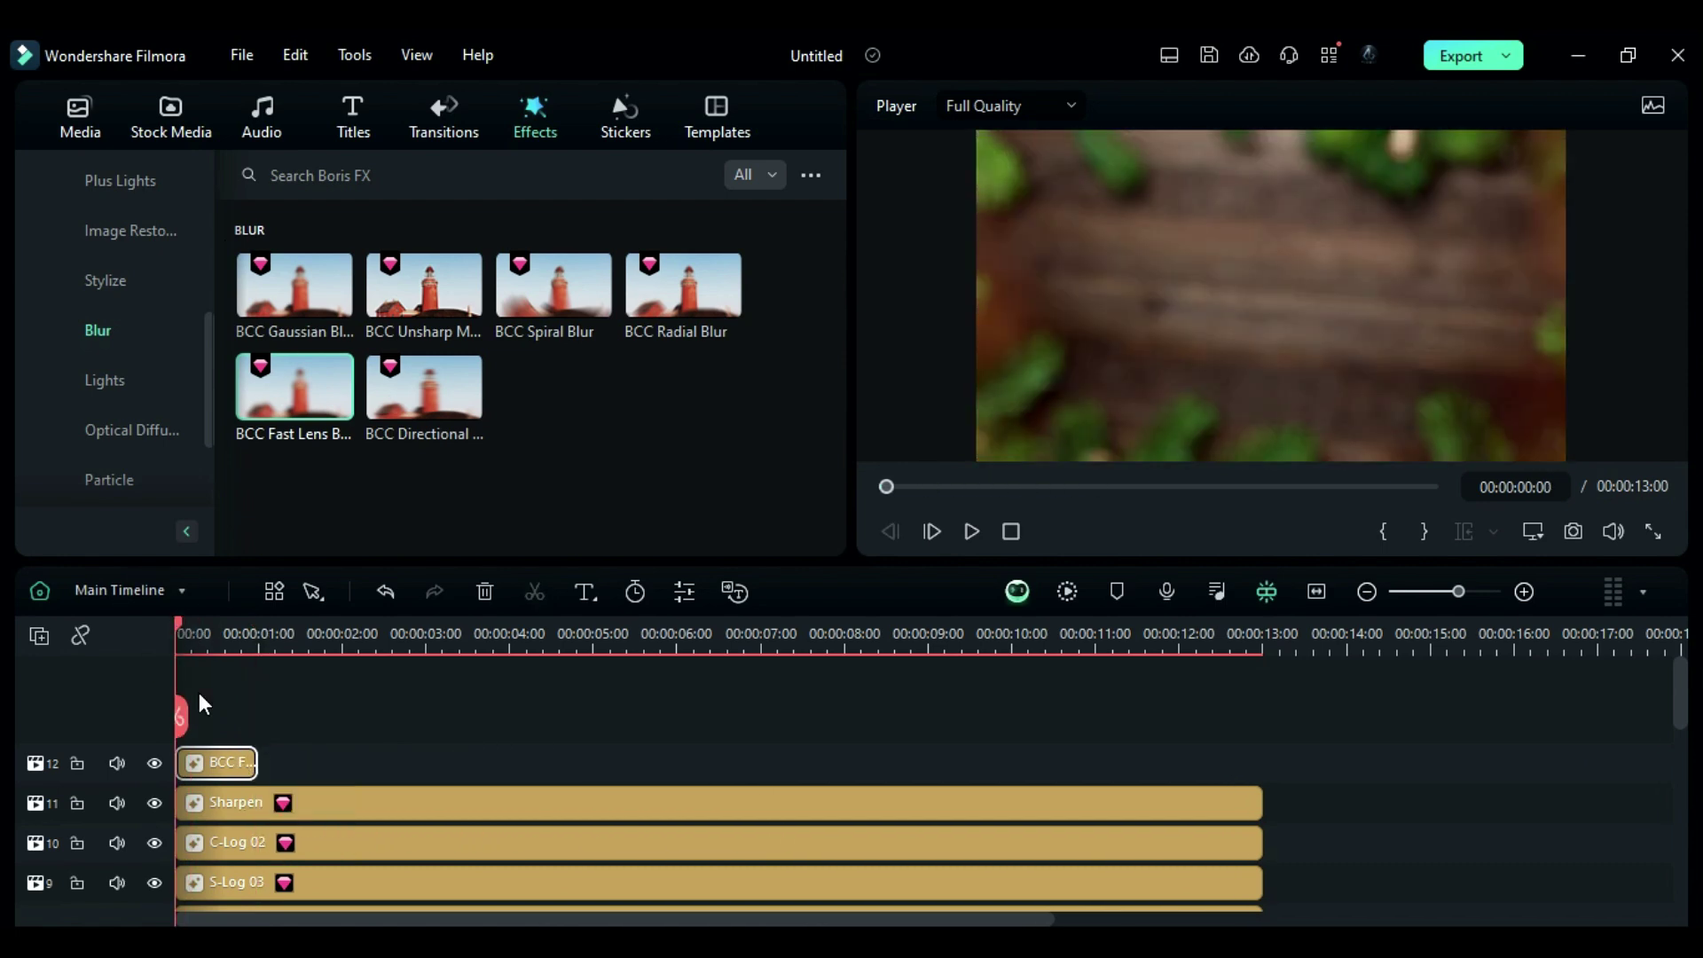
double_click(211, 761)
scroll(190, 430, "down", 3)
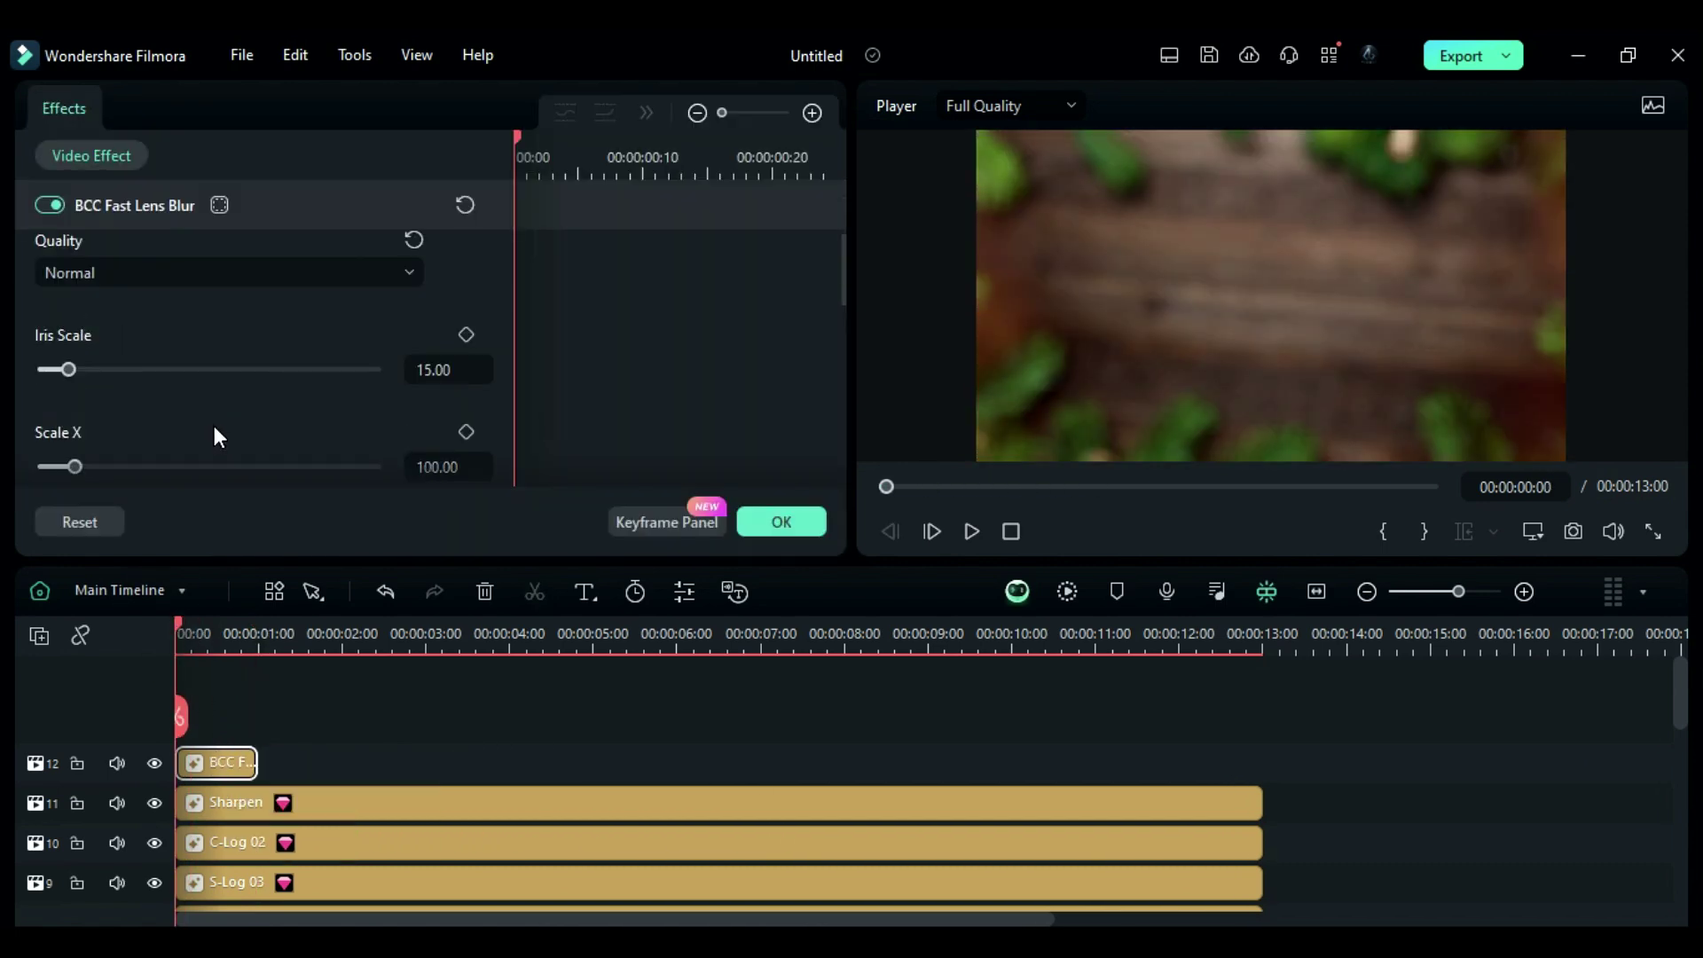
left_click(451, 379)
type("10")
key("Return")
- Keyframe the lens blur's Iris Scale to 0 at one second
left_click(259, 651)
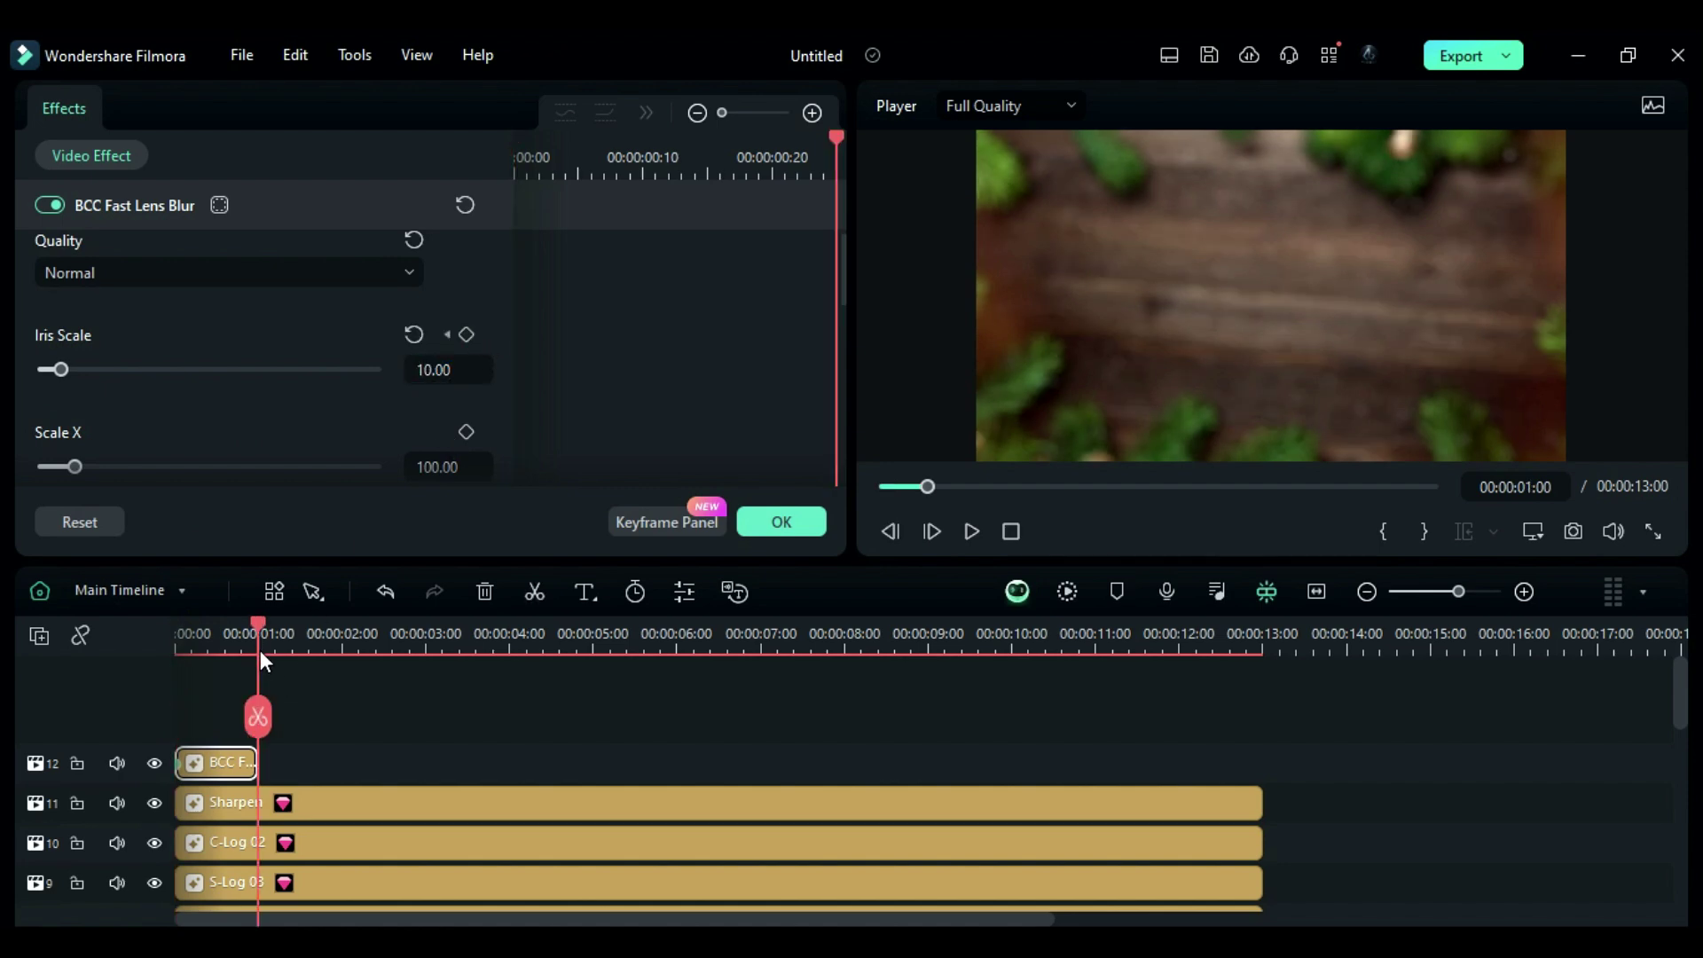
left_click(476, 383)
type("0")
key("Return")
key("Return")
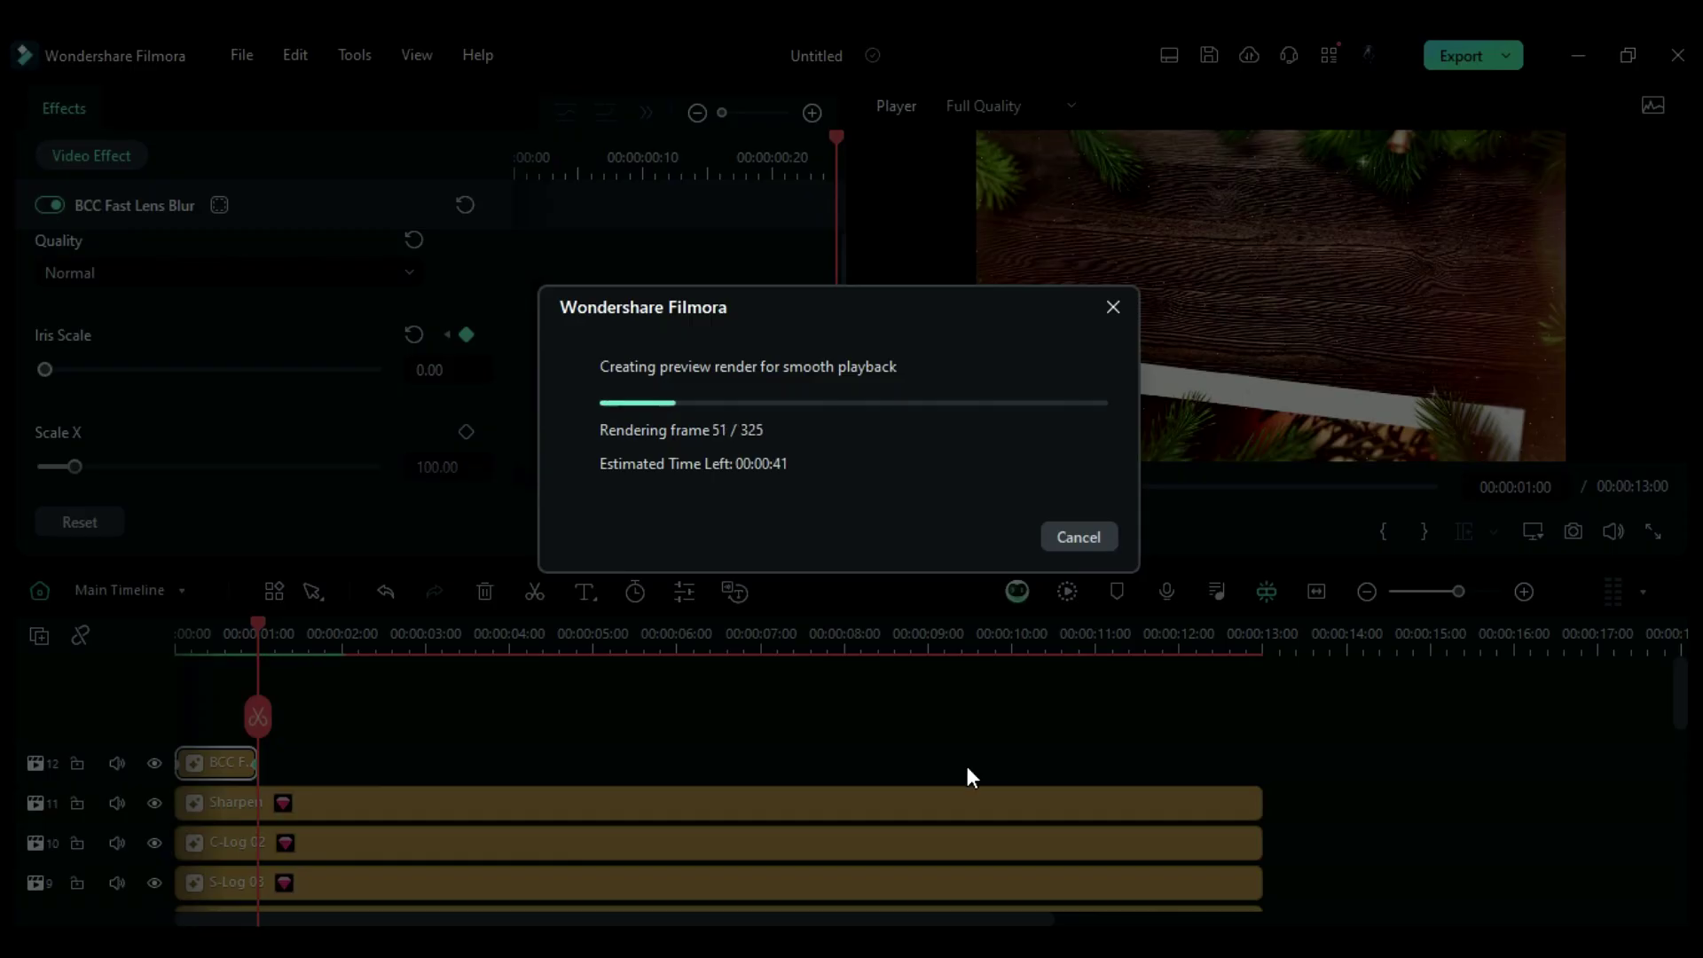